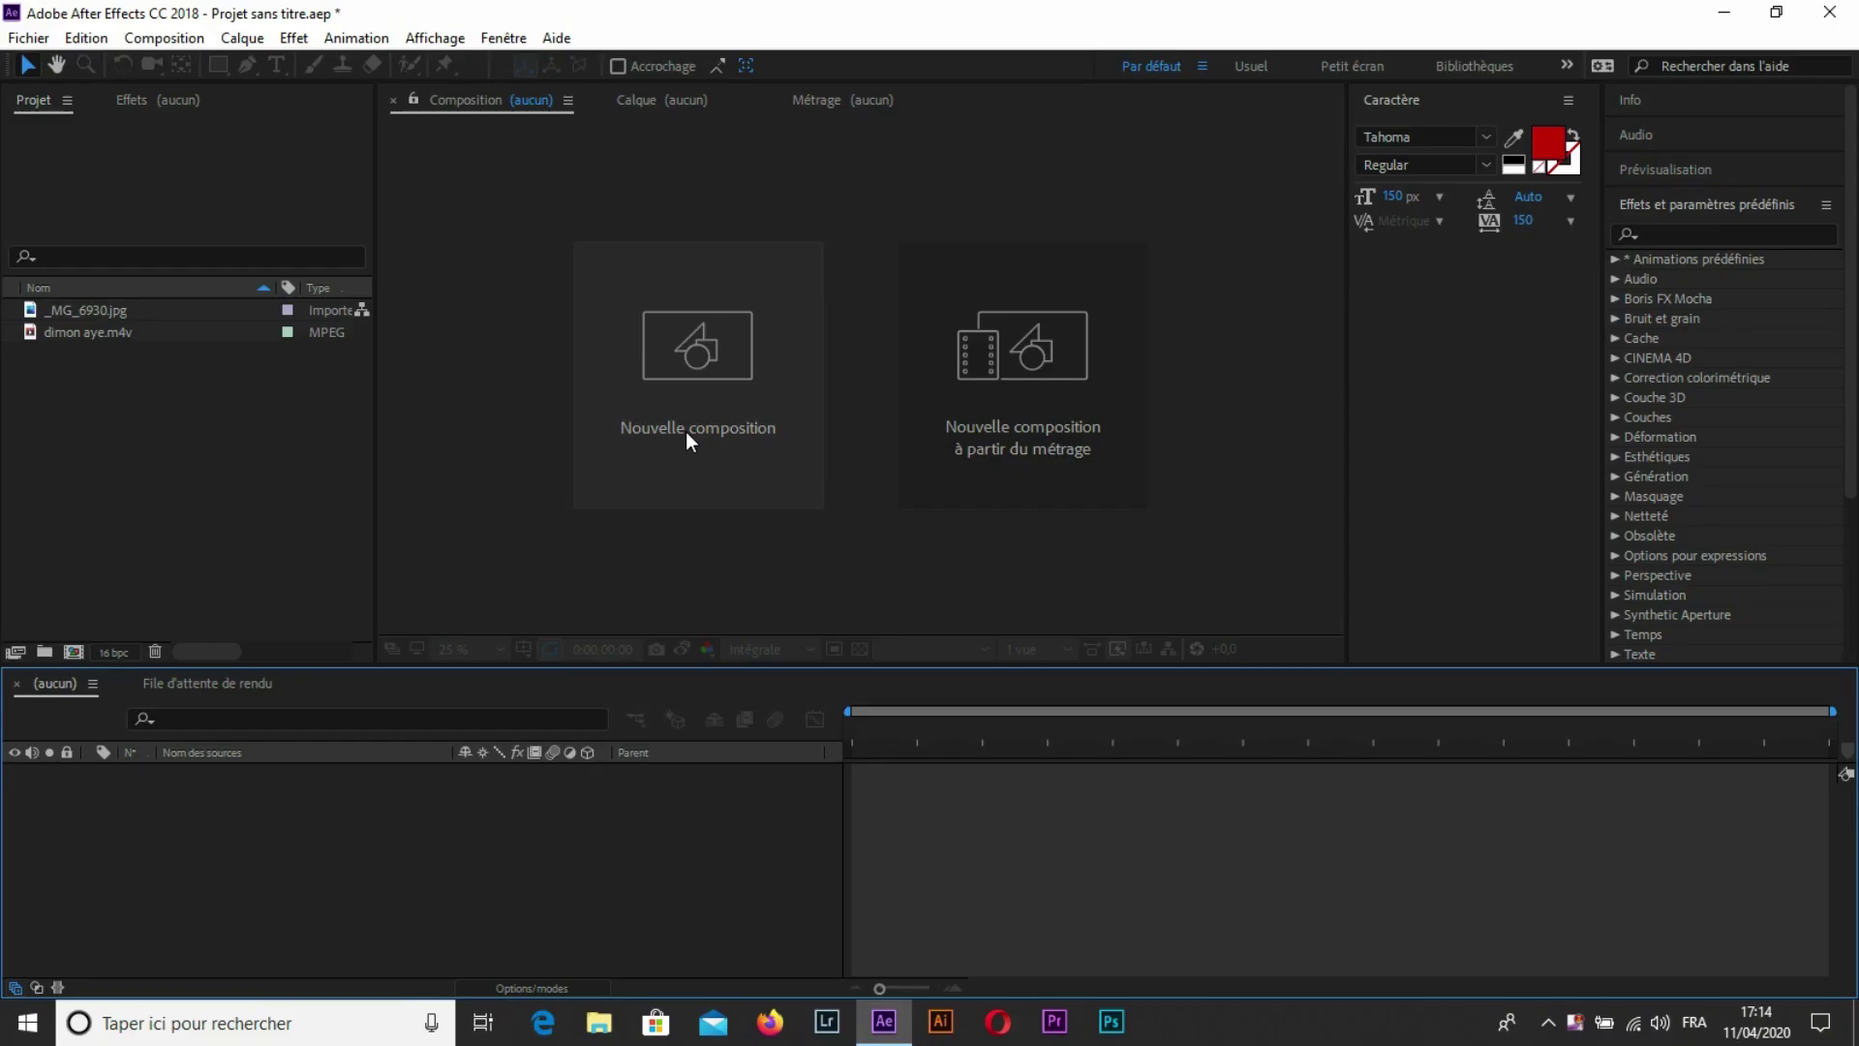
Build the 'dimon aye' composition from dimon aye.m4v and zoom the viewer to 200% on the eyes.
{"action": "left_click", "coordinate": [73, 333]}
{"action": "left_click_drag", "start_coordinate": [66, 327], "coordinate": [75, 651]}
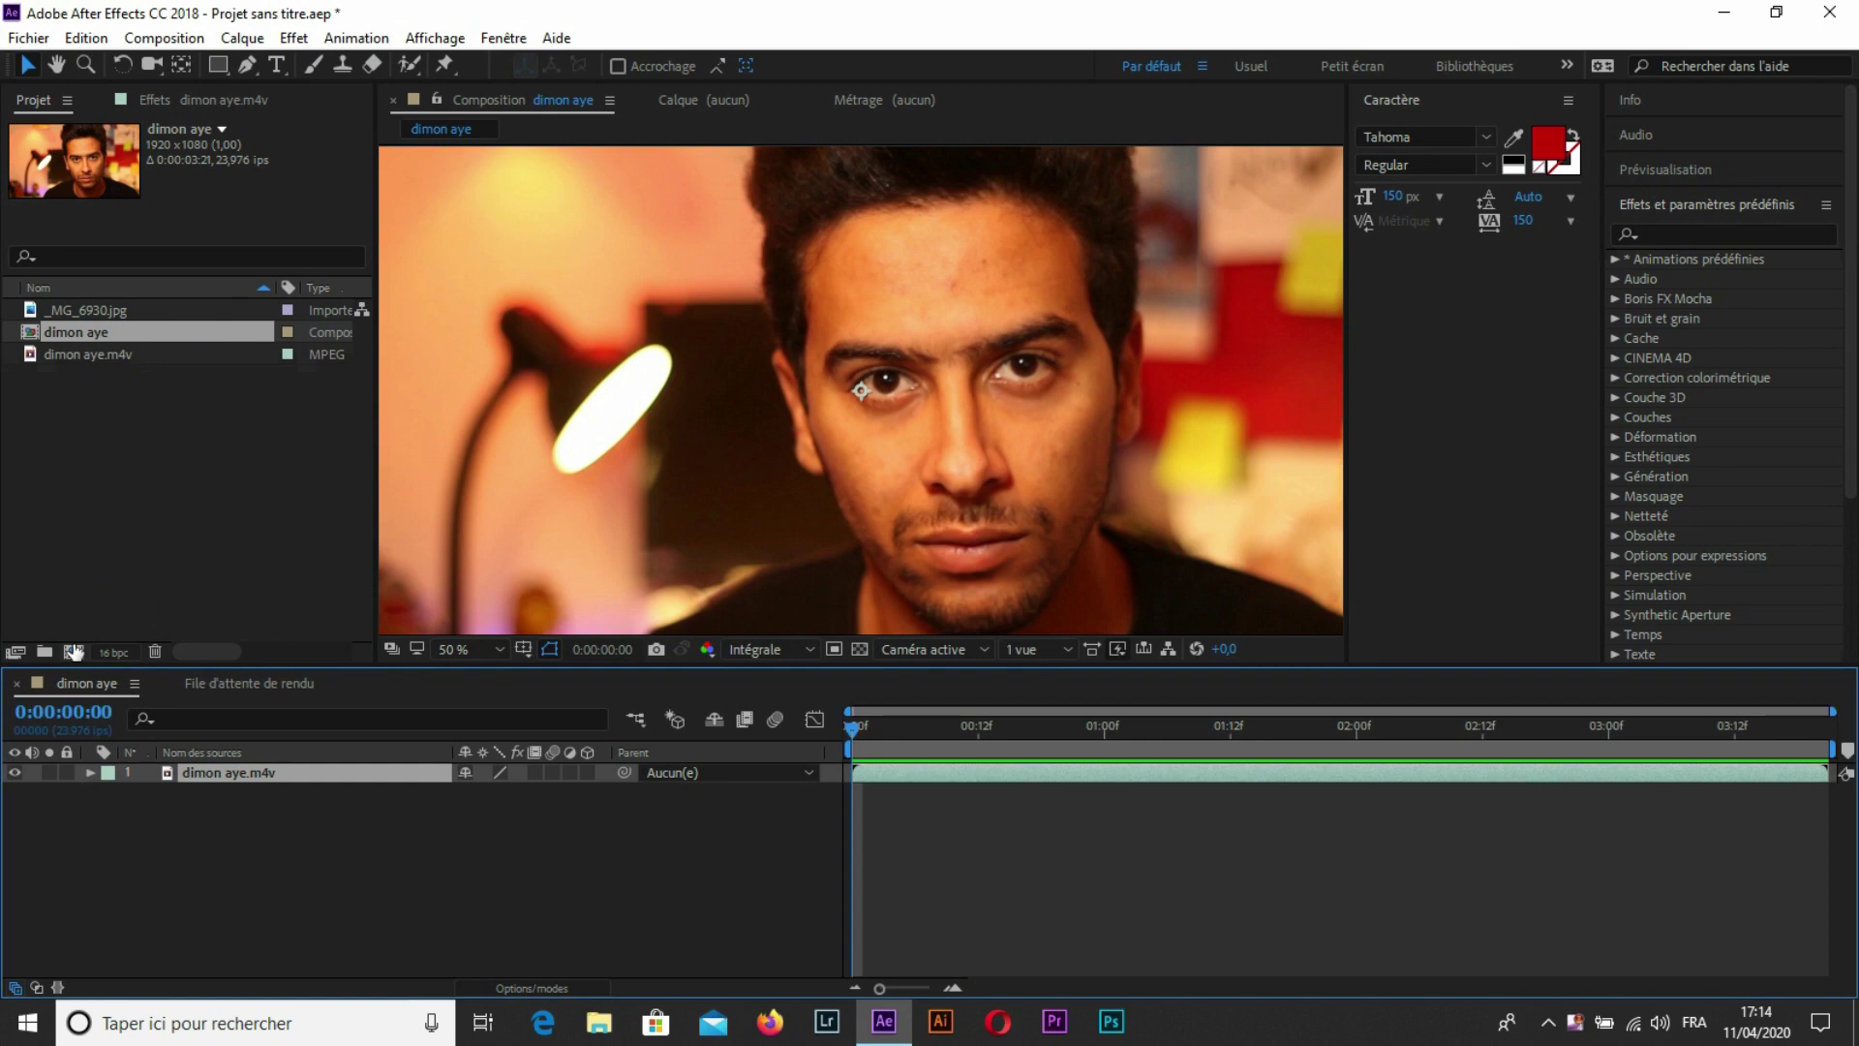
{"action": "scroll", "coordinate": [947, 434], "scroll_direction": "up", "scroll_amount": 1}
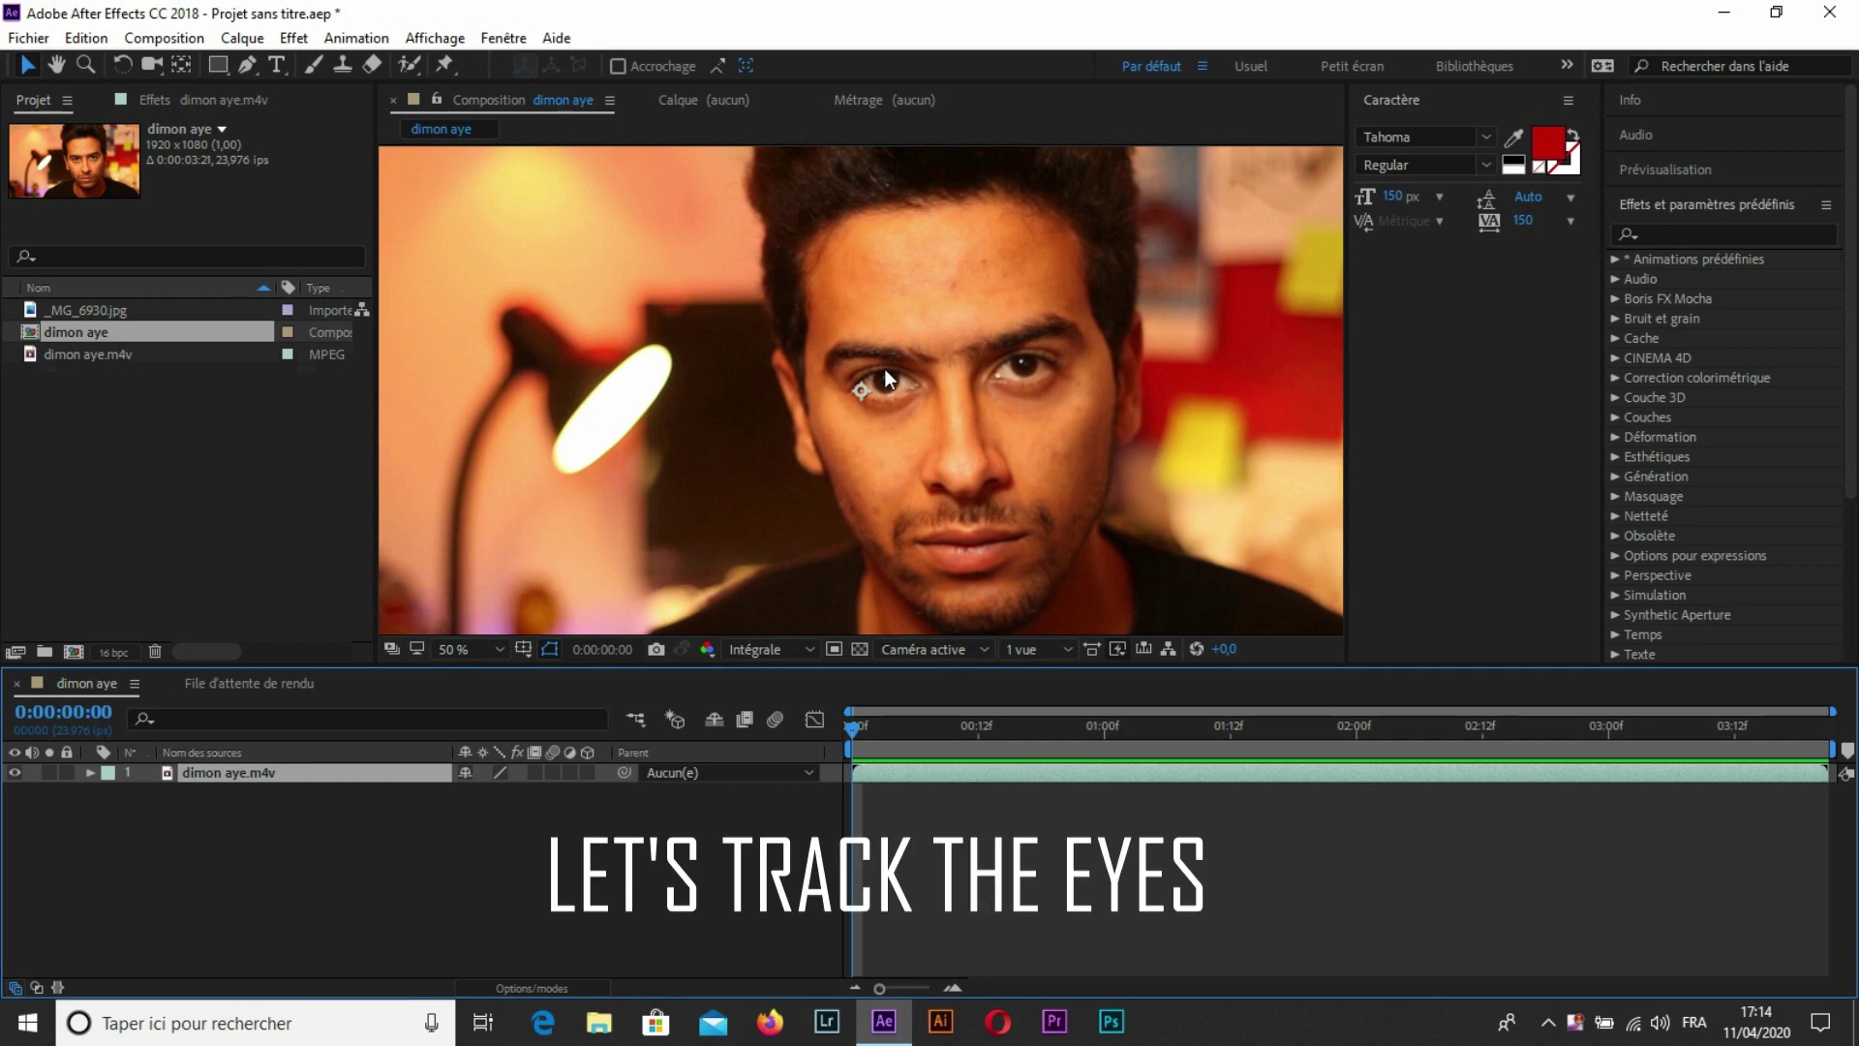
{"action": "scroll", "coordinate": [918, 319], "scroll_direction": "up", "scroll_amount": 2}
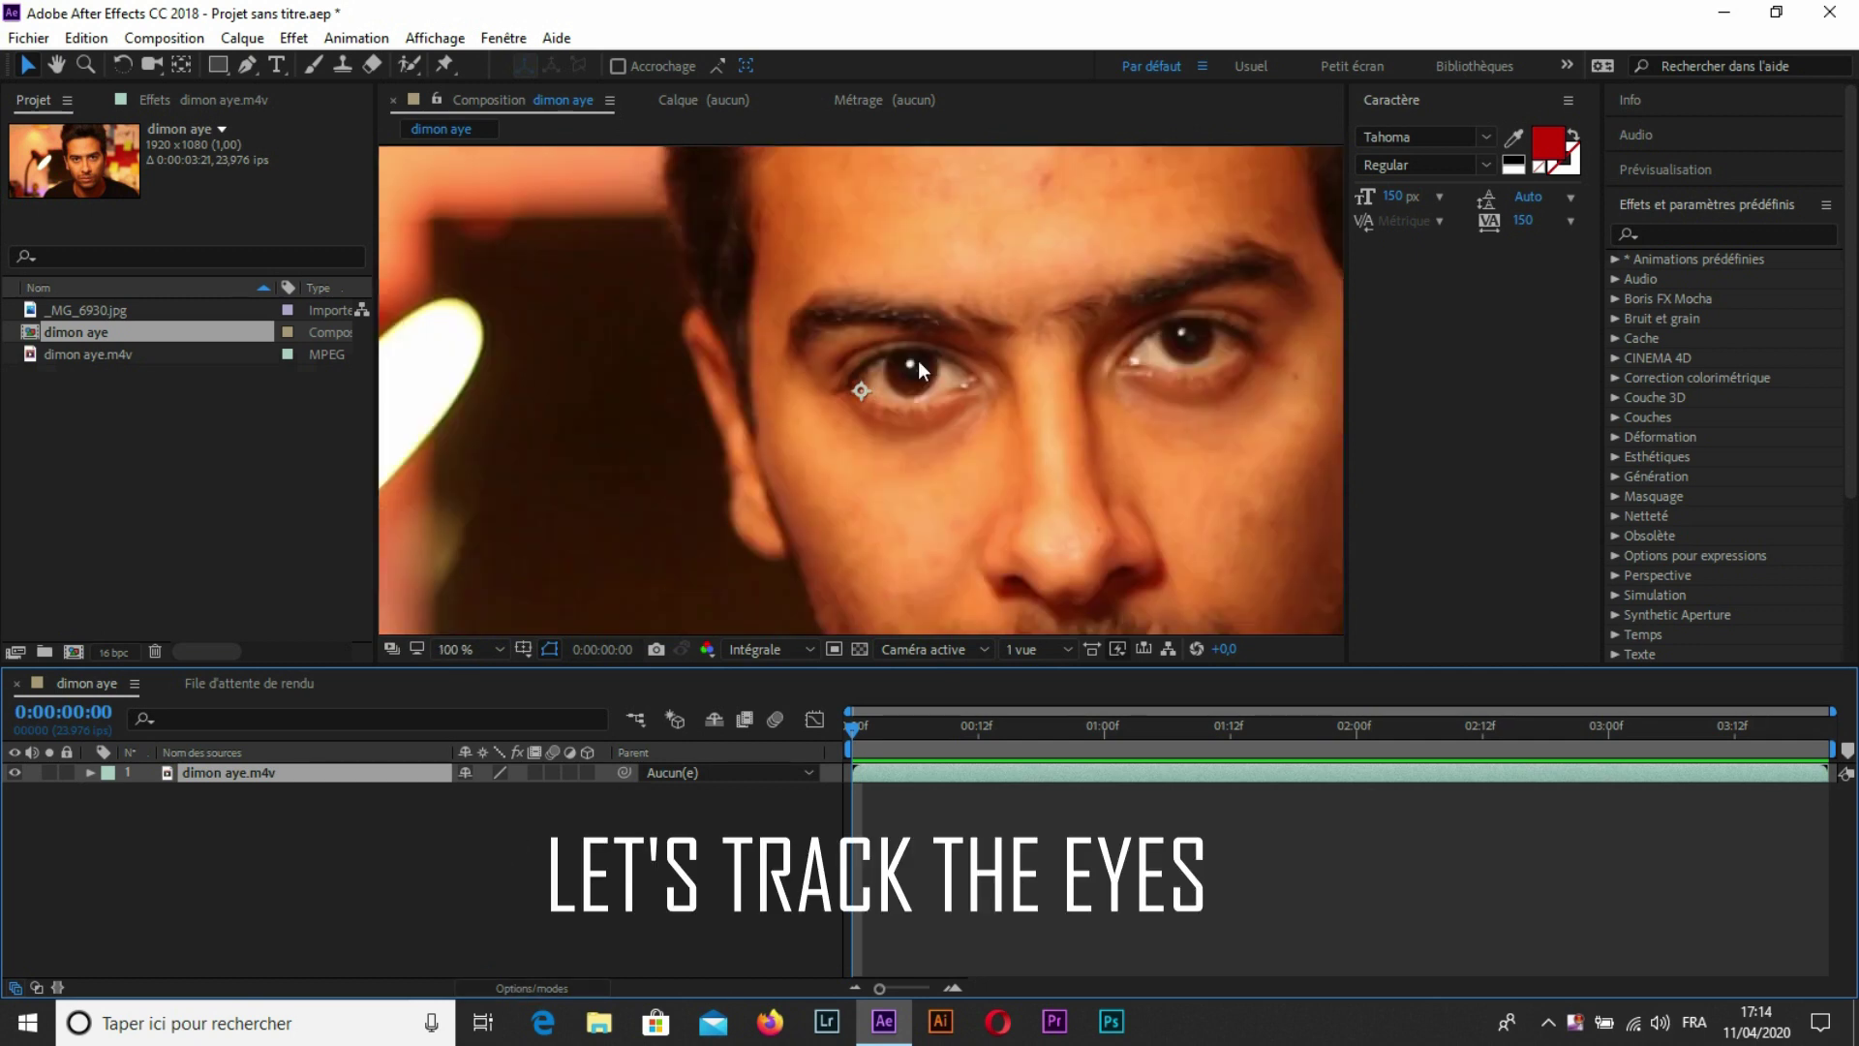
{"action": "scroll", "coordinate": [973, 356], "scroll_direction": "up", "scroll_amount": 2}
{"action": "left_click", "coordinate": [446, 875]}
Add two null object layers, Nul 1 and Nul 2, above the footage.
{"action": "right_click", "coordinate": [446, 875]}
{"action": "mouse_move", "coordinate": [567, 620]}
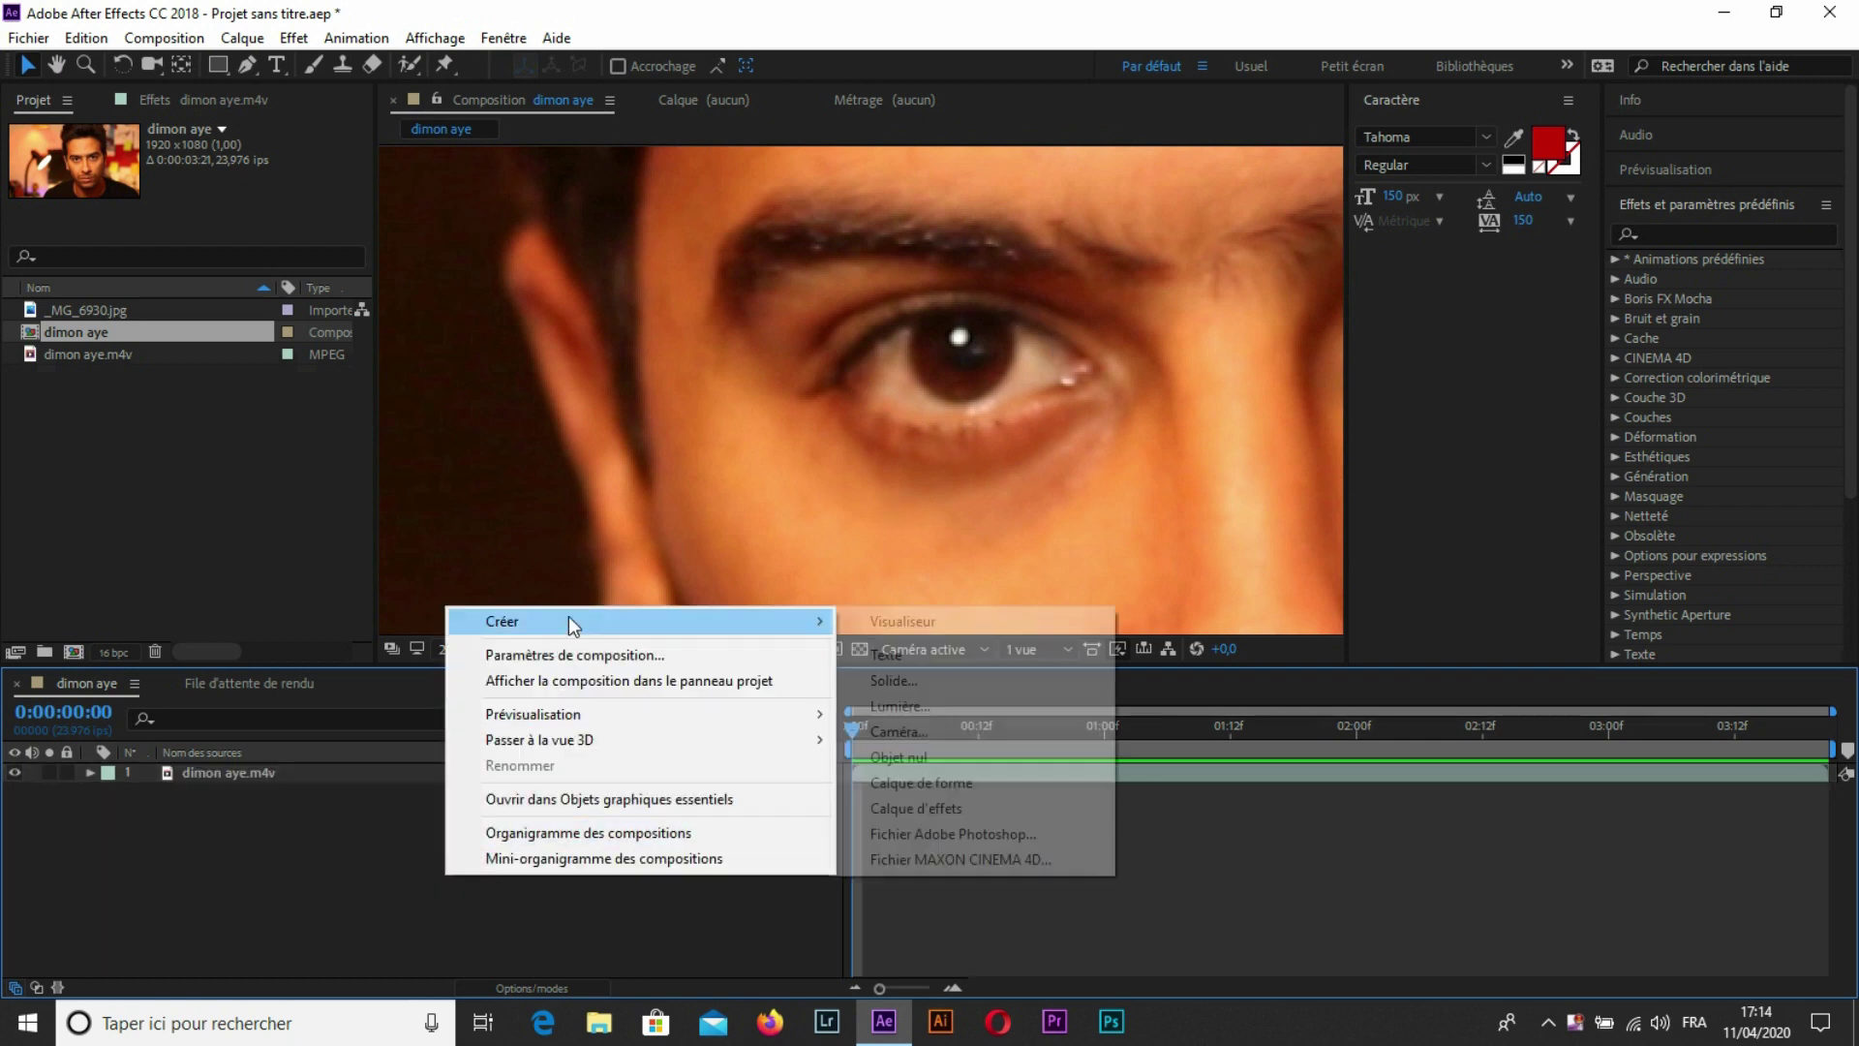
{"action": "left_click", "coordinate": [942, 764]}
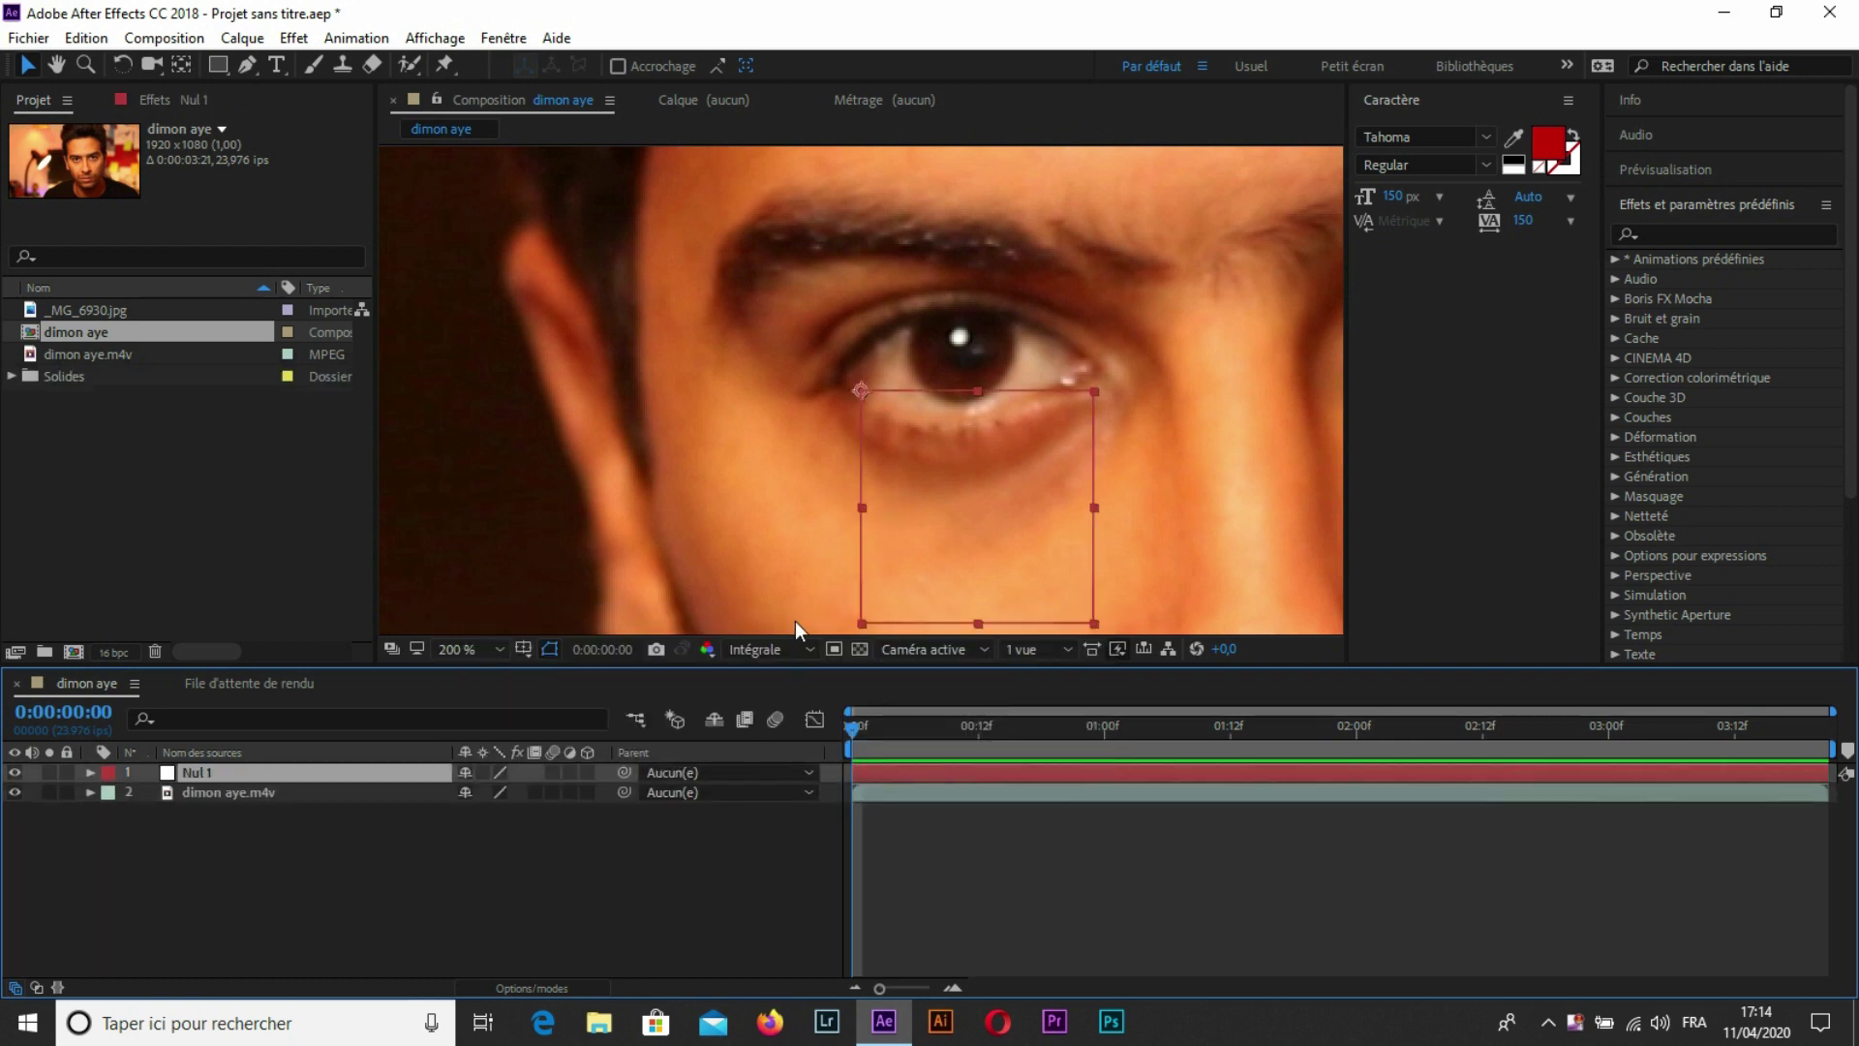
{"action": "right_click", "coordinate": [297, 862]}
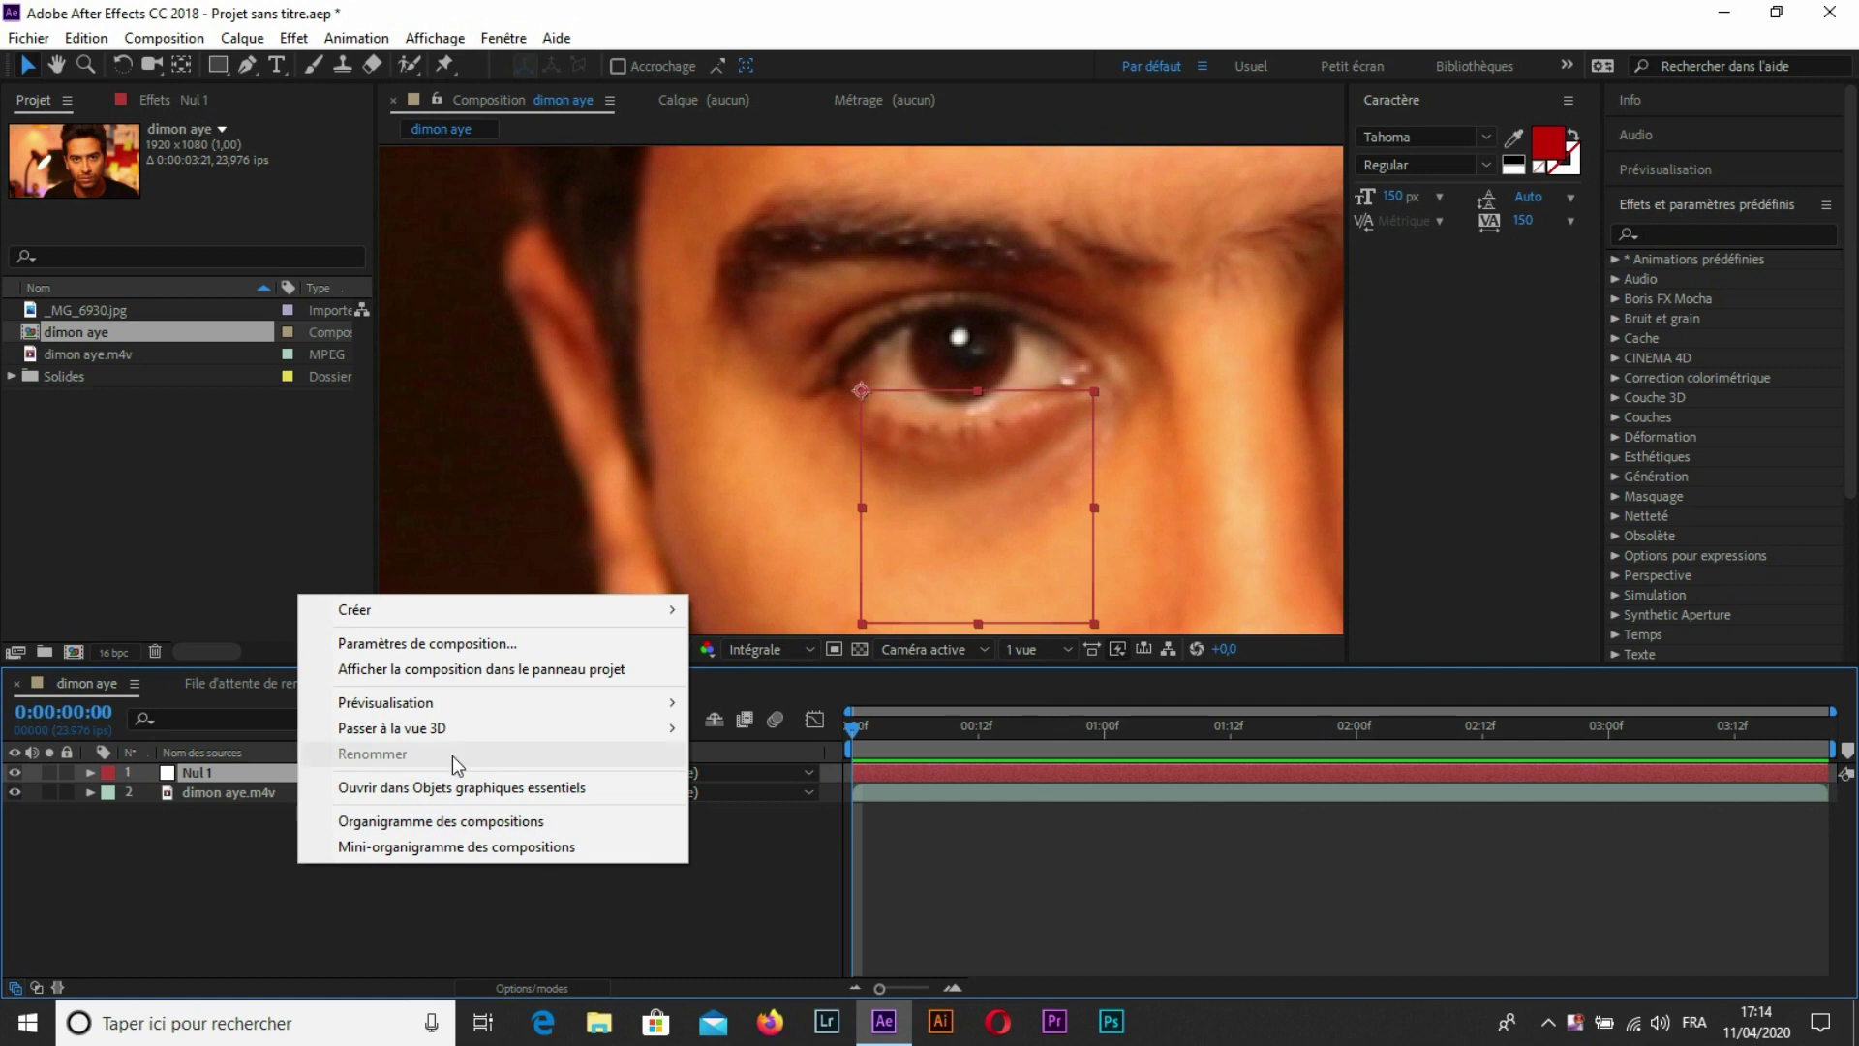
{"action": "mouse_move", "coordinate": [678, 610]}
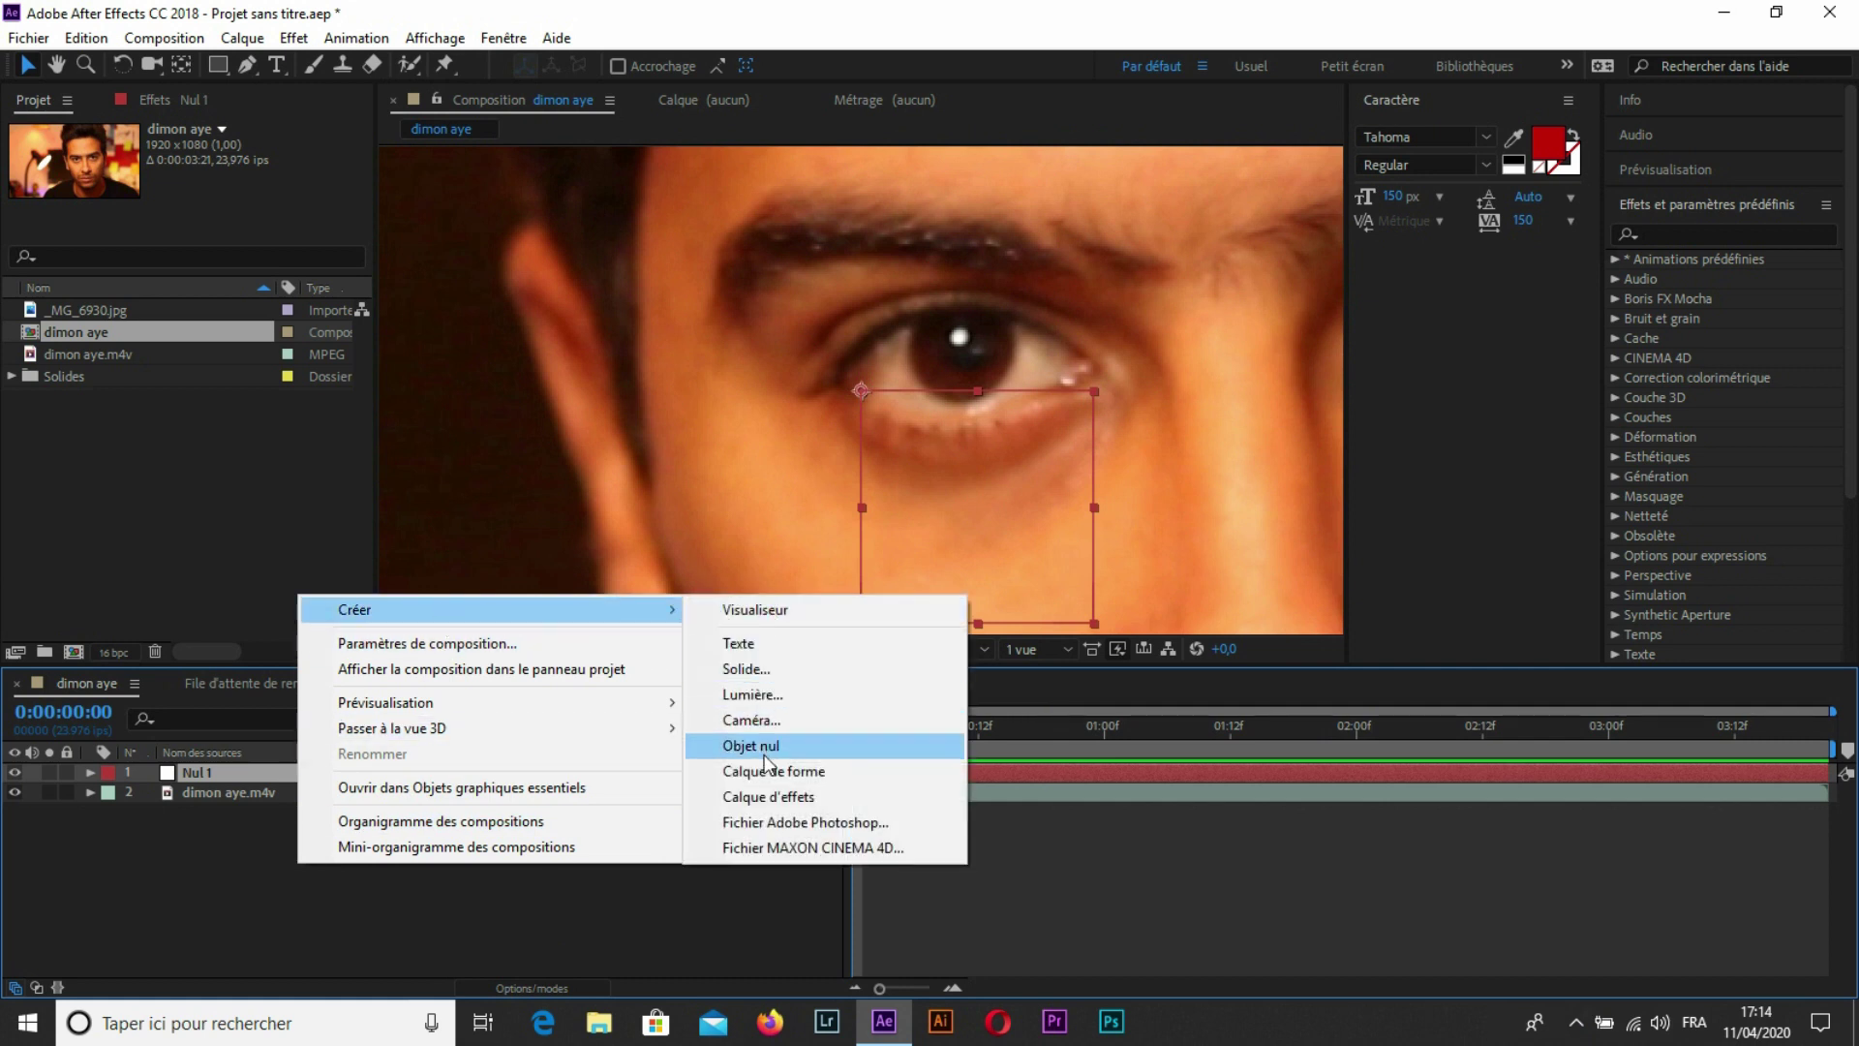
{"action": "left_click", "coordinate": [755, 748]}
Select Nul 1 and bring up the motion Tracker controls.
{"action": "left_click", "coordinate": [201, 792]}
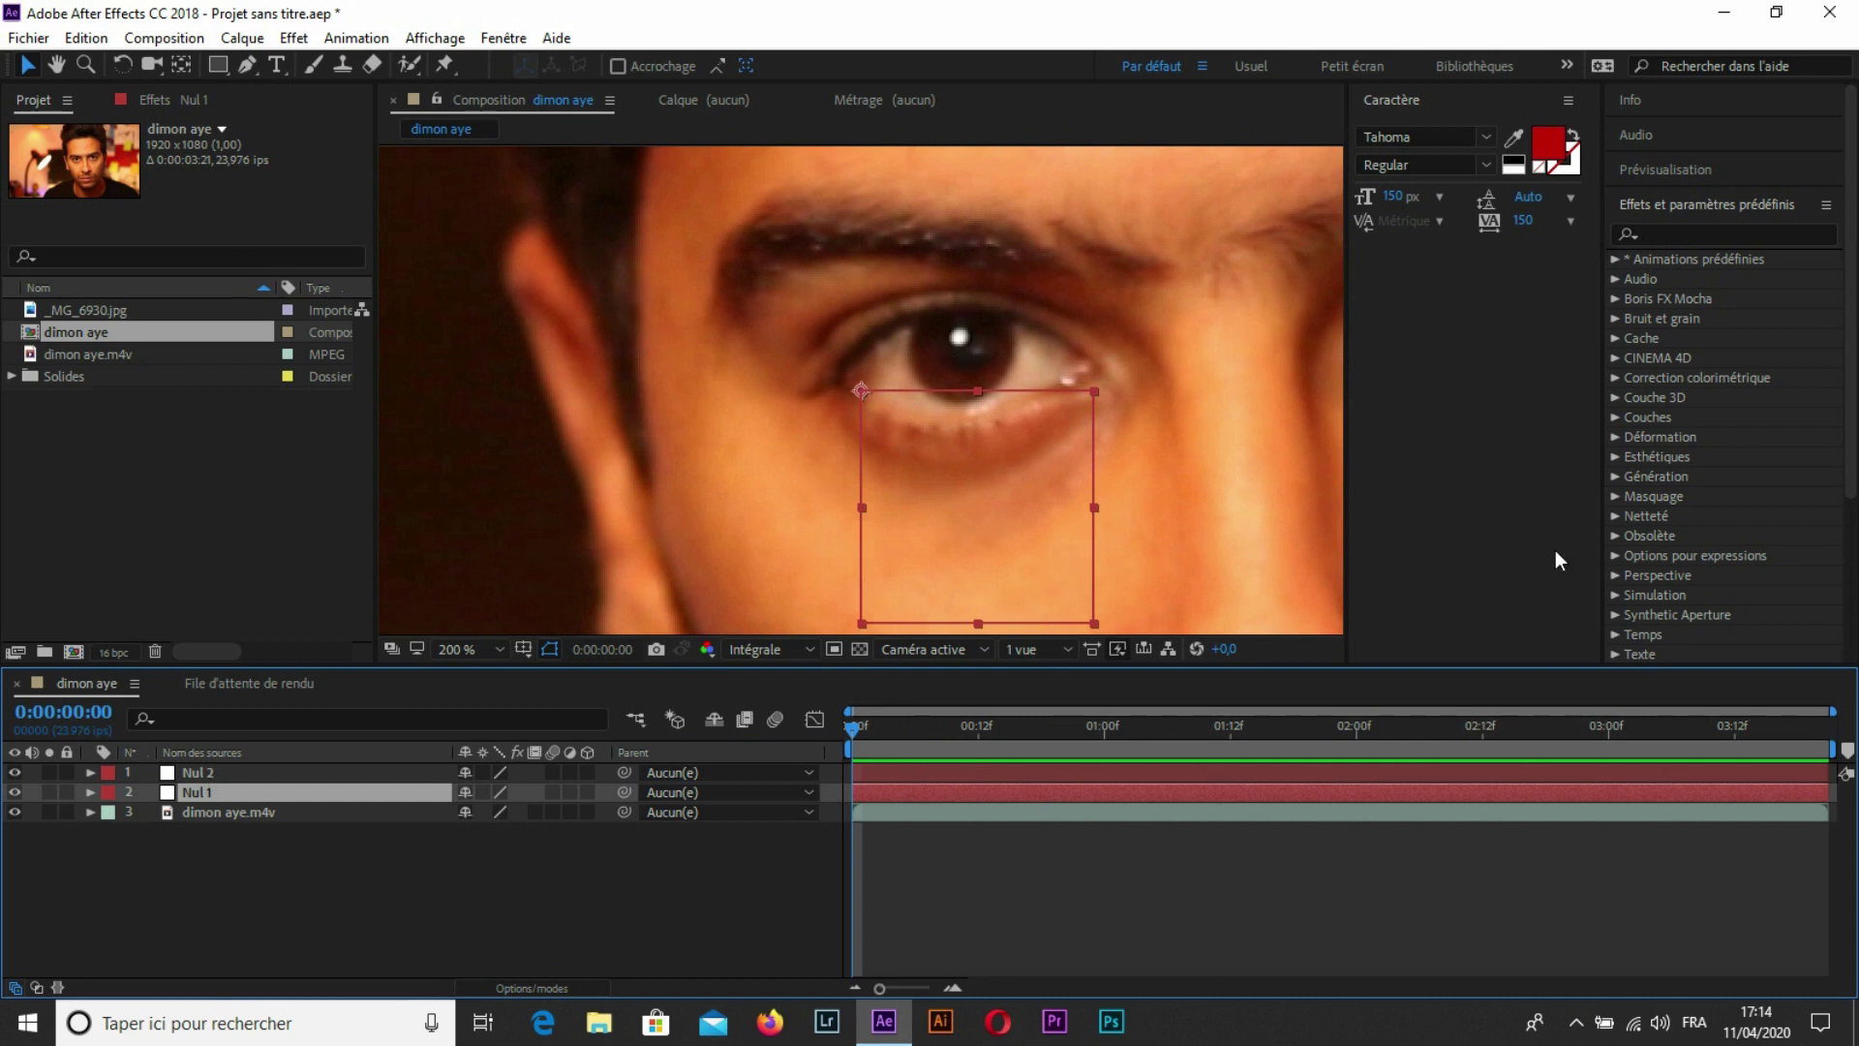
{"action": "scroll", "coordinate": [1687, 375], "scroll_direction": "down", "scroll_amount": 2}
{"action": "scroll", "coordinate": [1704, 436], "scroll_direction": "down", "scroll_amount": 3}
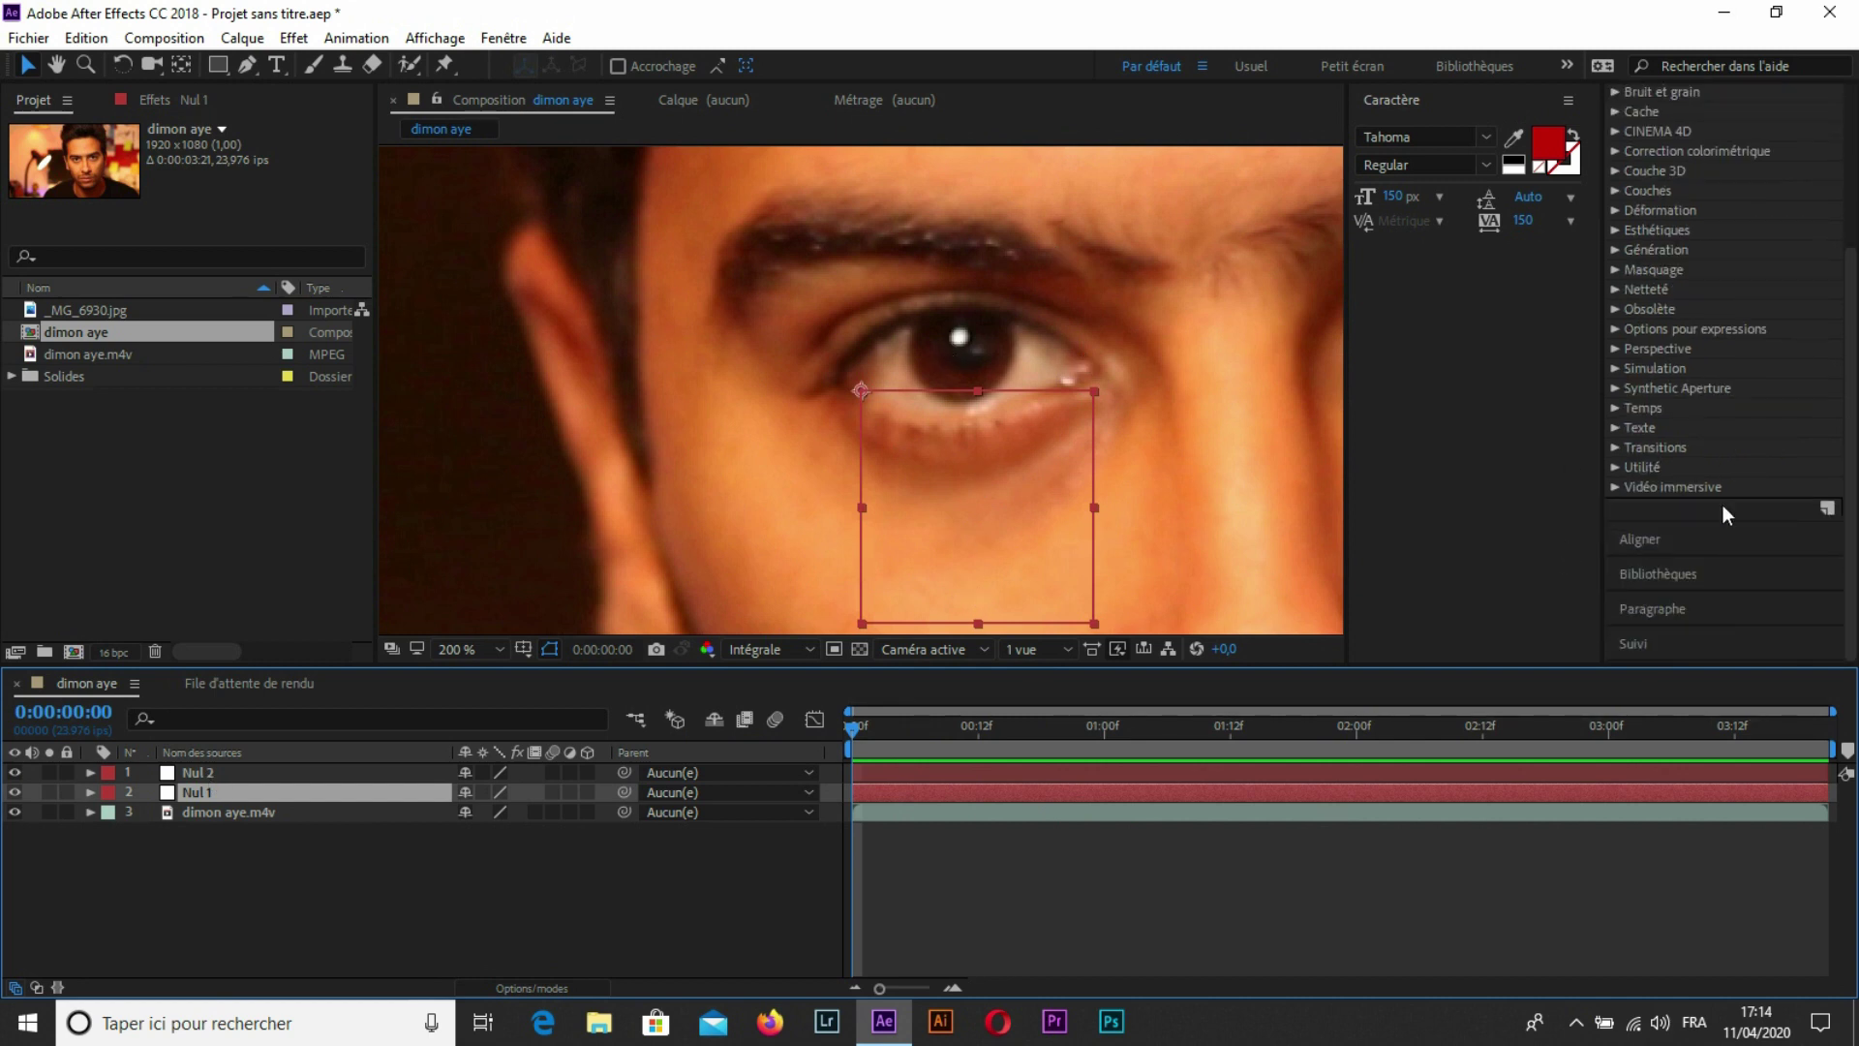
{"action": "left_click", "coordinate": [1647, 643]}
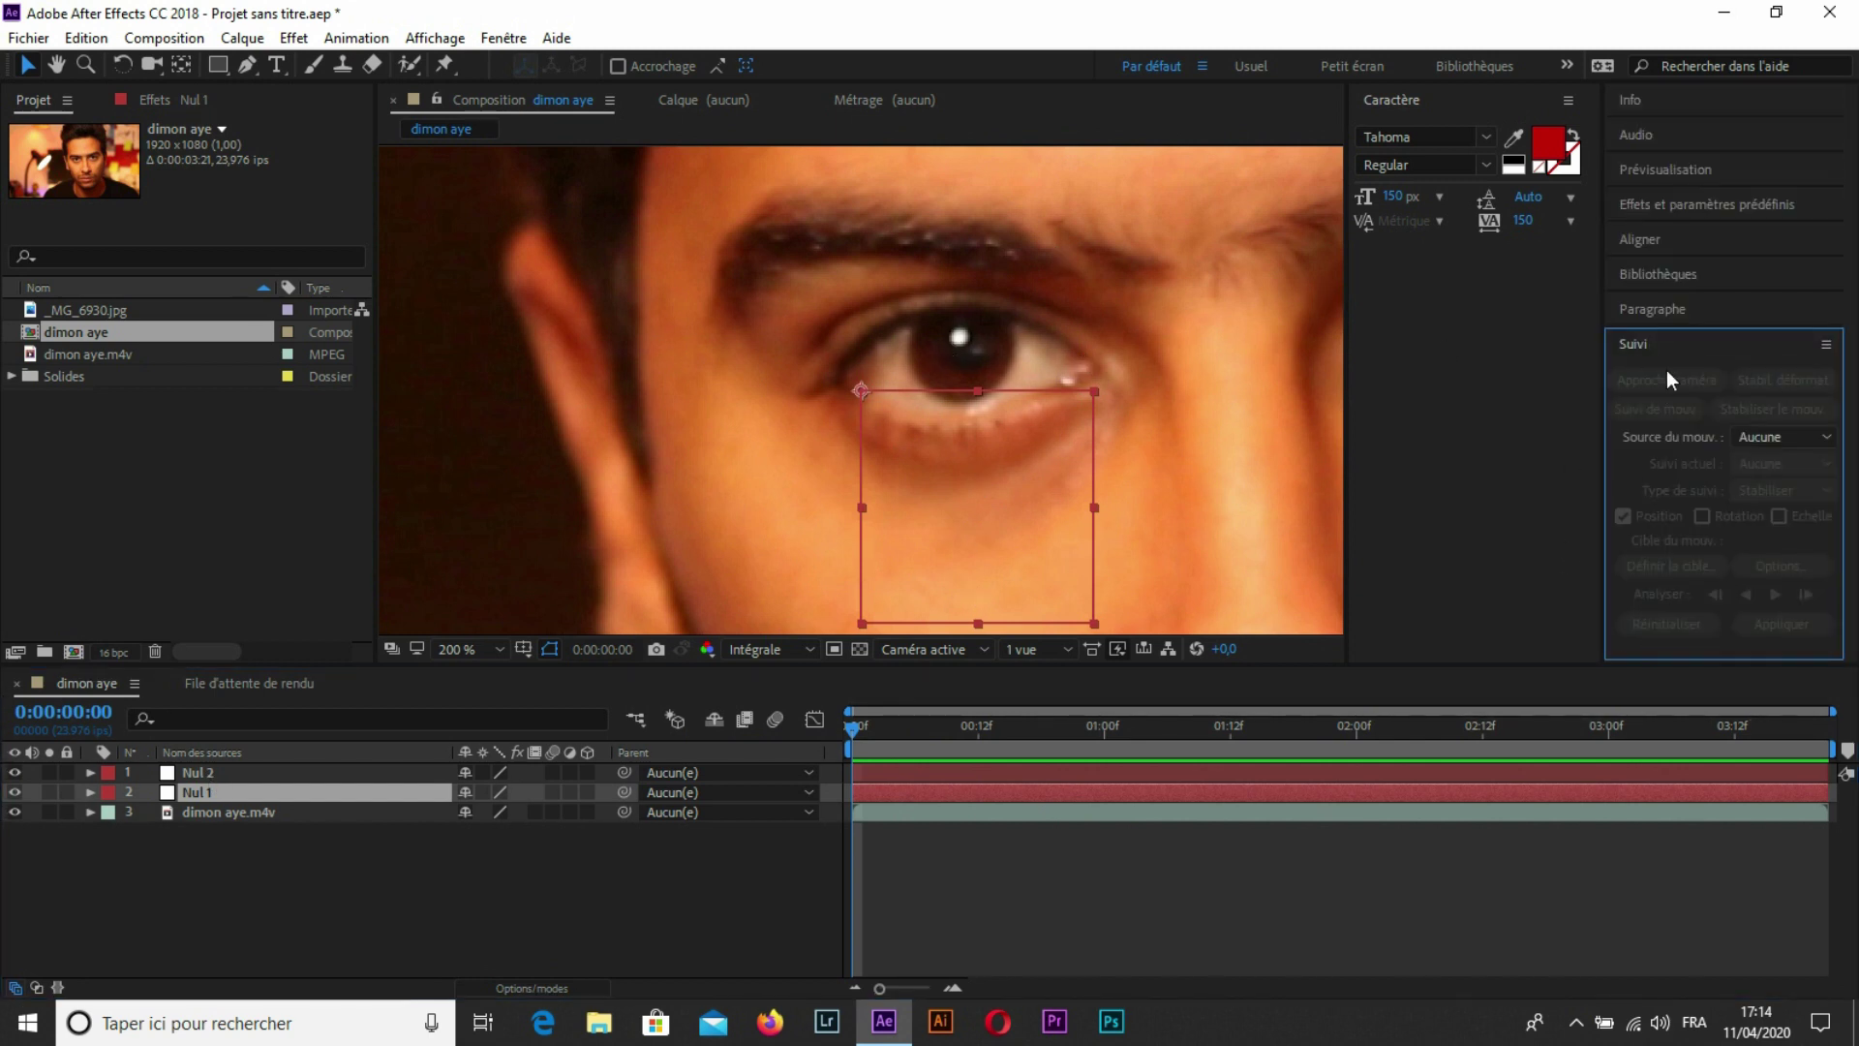
Place a motion-track point on the first eye's iris and analyse it forward through the clip.
{"action": "left_click", "coordinate": [203, 813]}
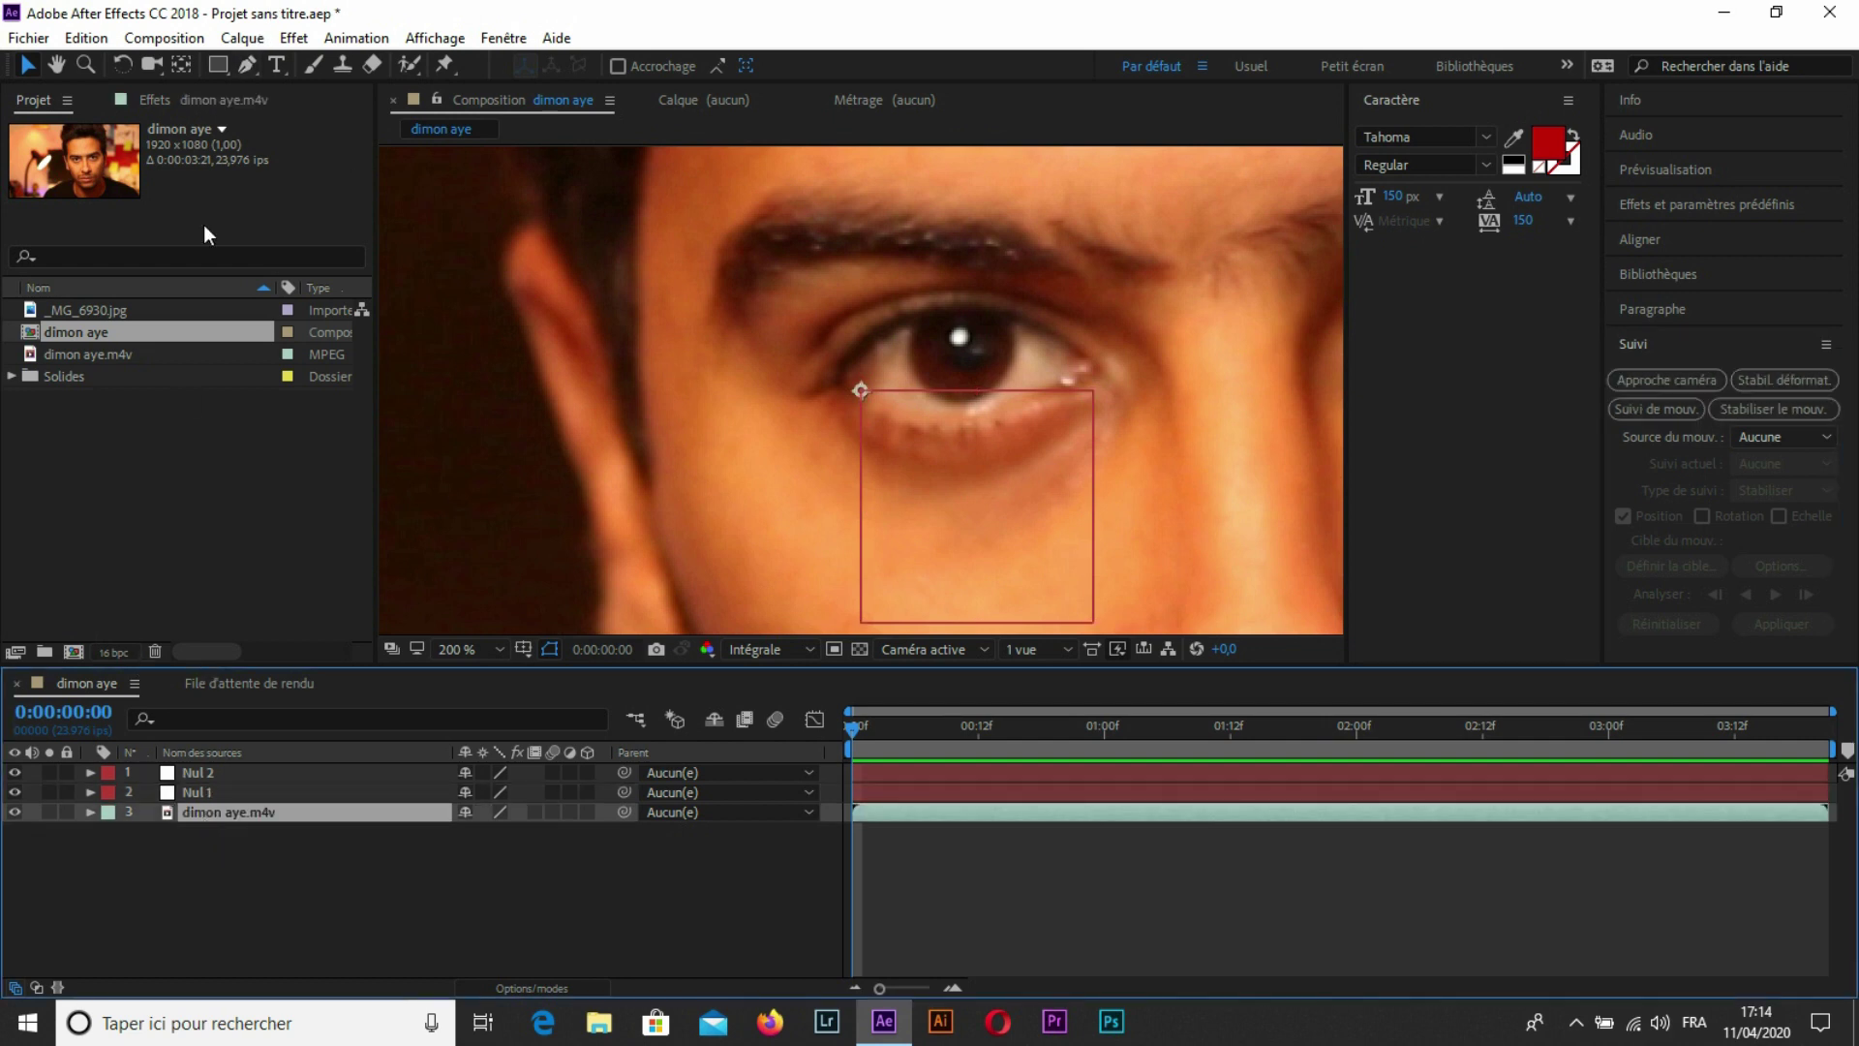
{"action": "left_click", "coordinate": [507, 43]}
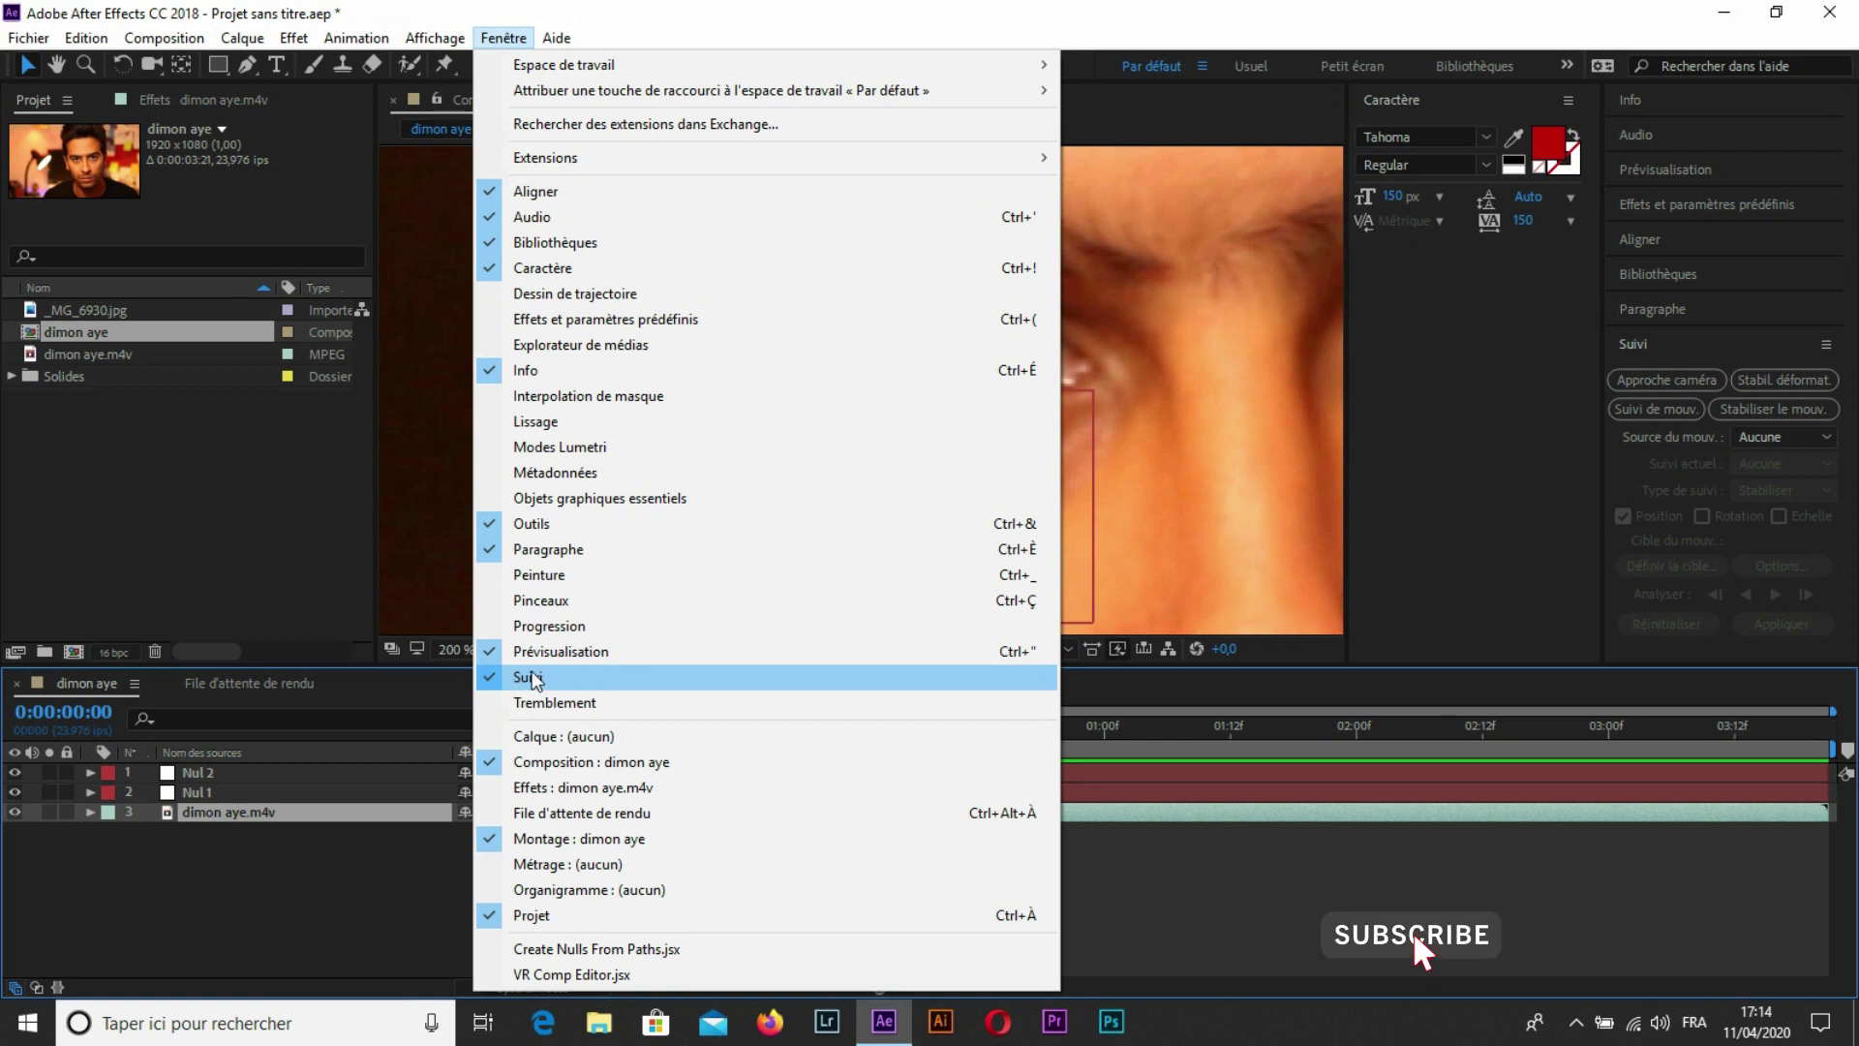
{"action": "left_click", "coordinate": [1669, 410]}
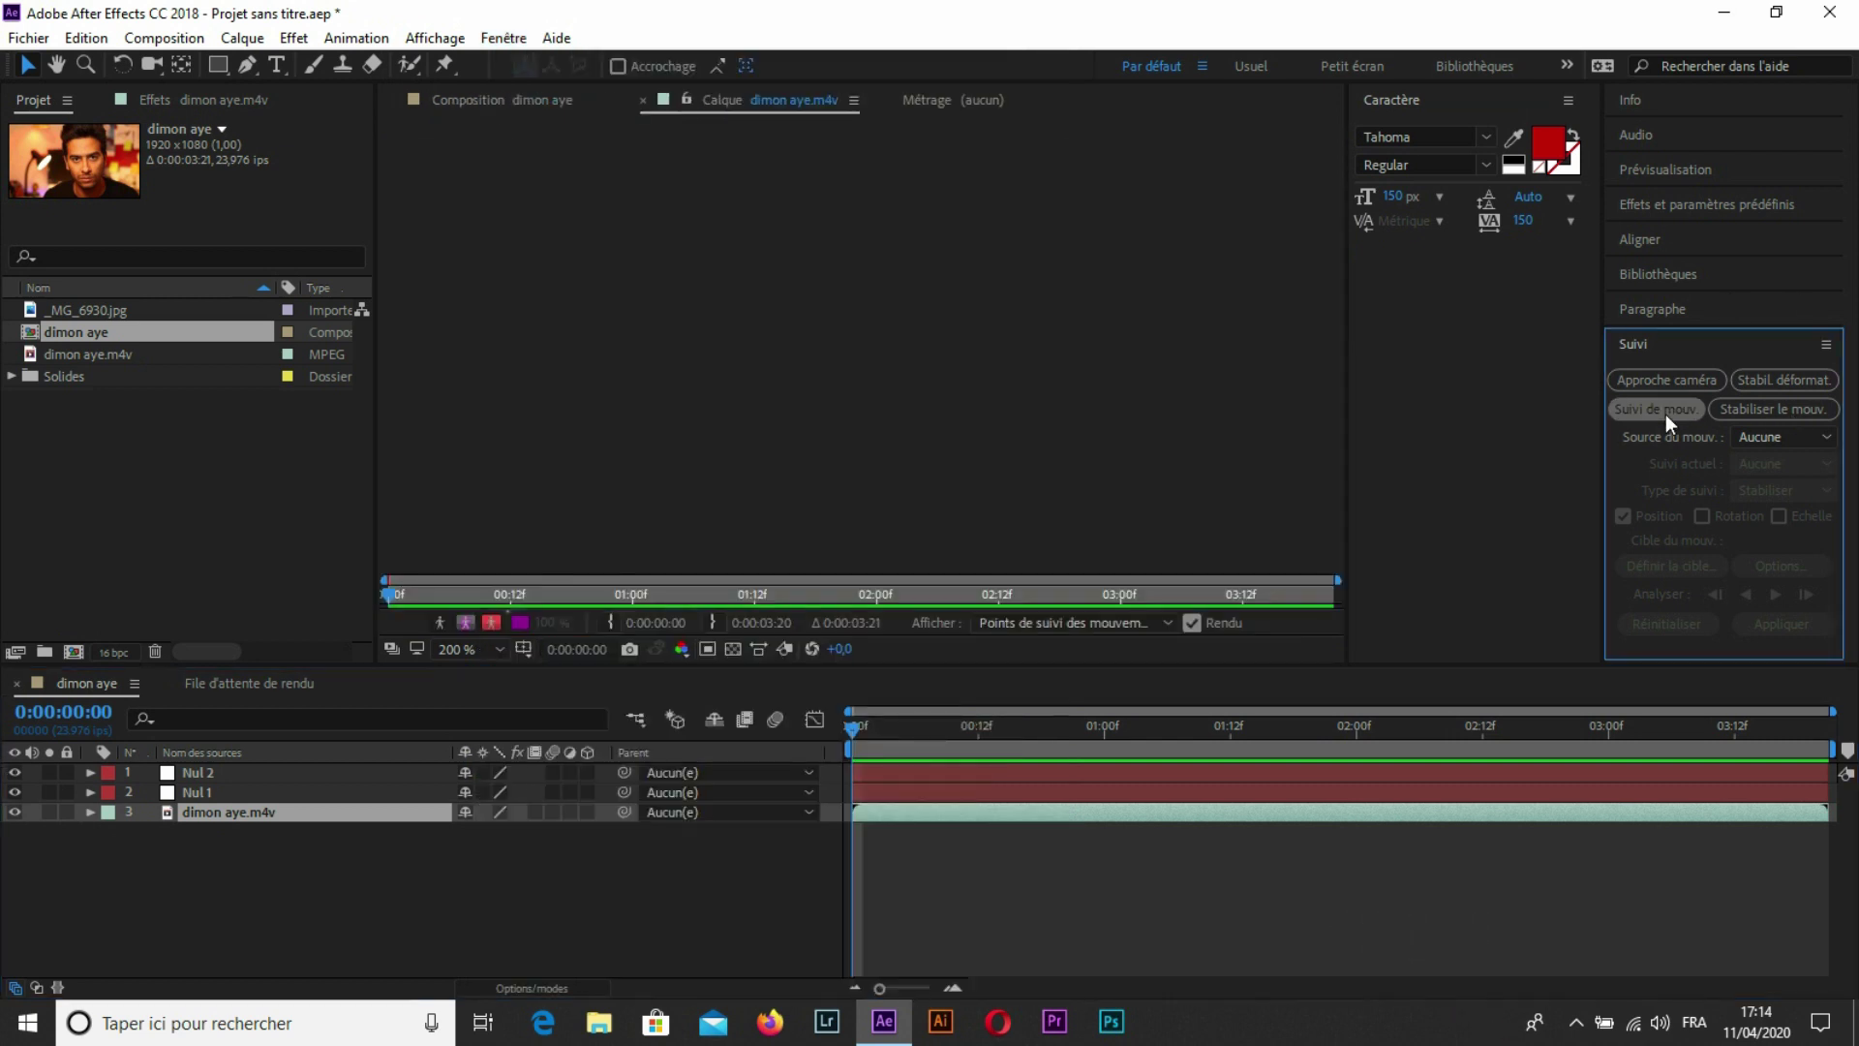
{"action": "left_click_drag", "start_coordinate": [880, 359], "coordinate": [982, 335]}
{"action": "left_click", "coordinate": [848, 732]}
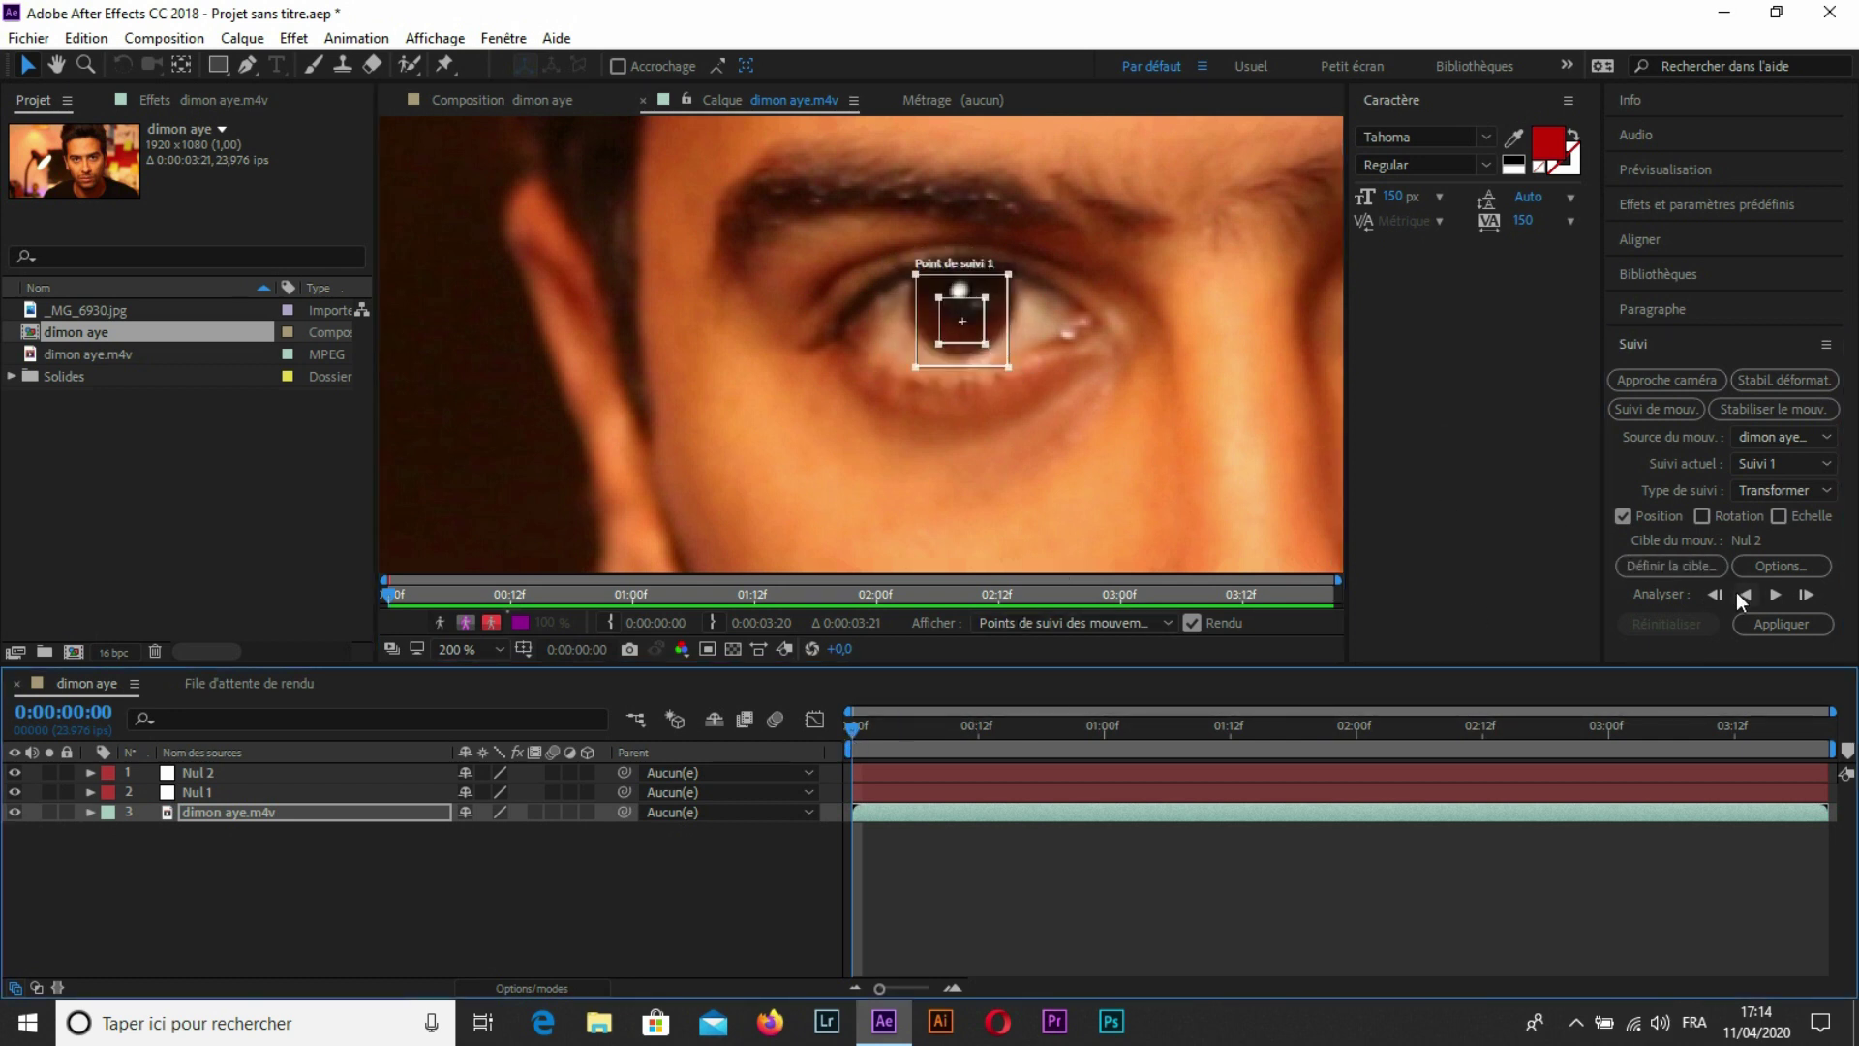
{"action": "left_click", "coordinate": [1770, 593]}
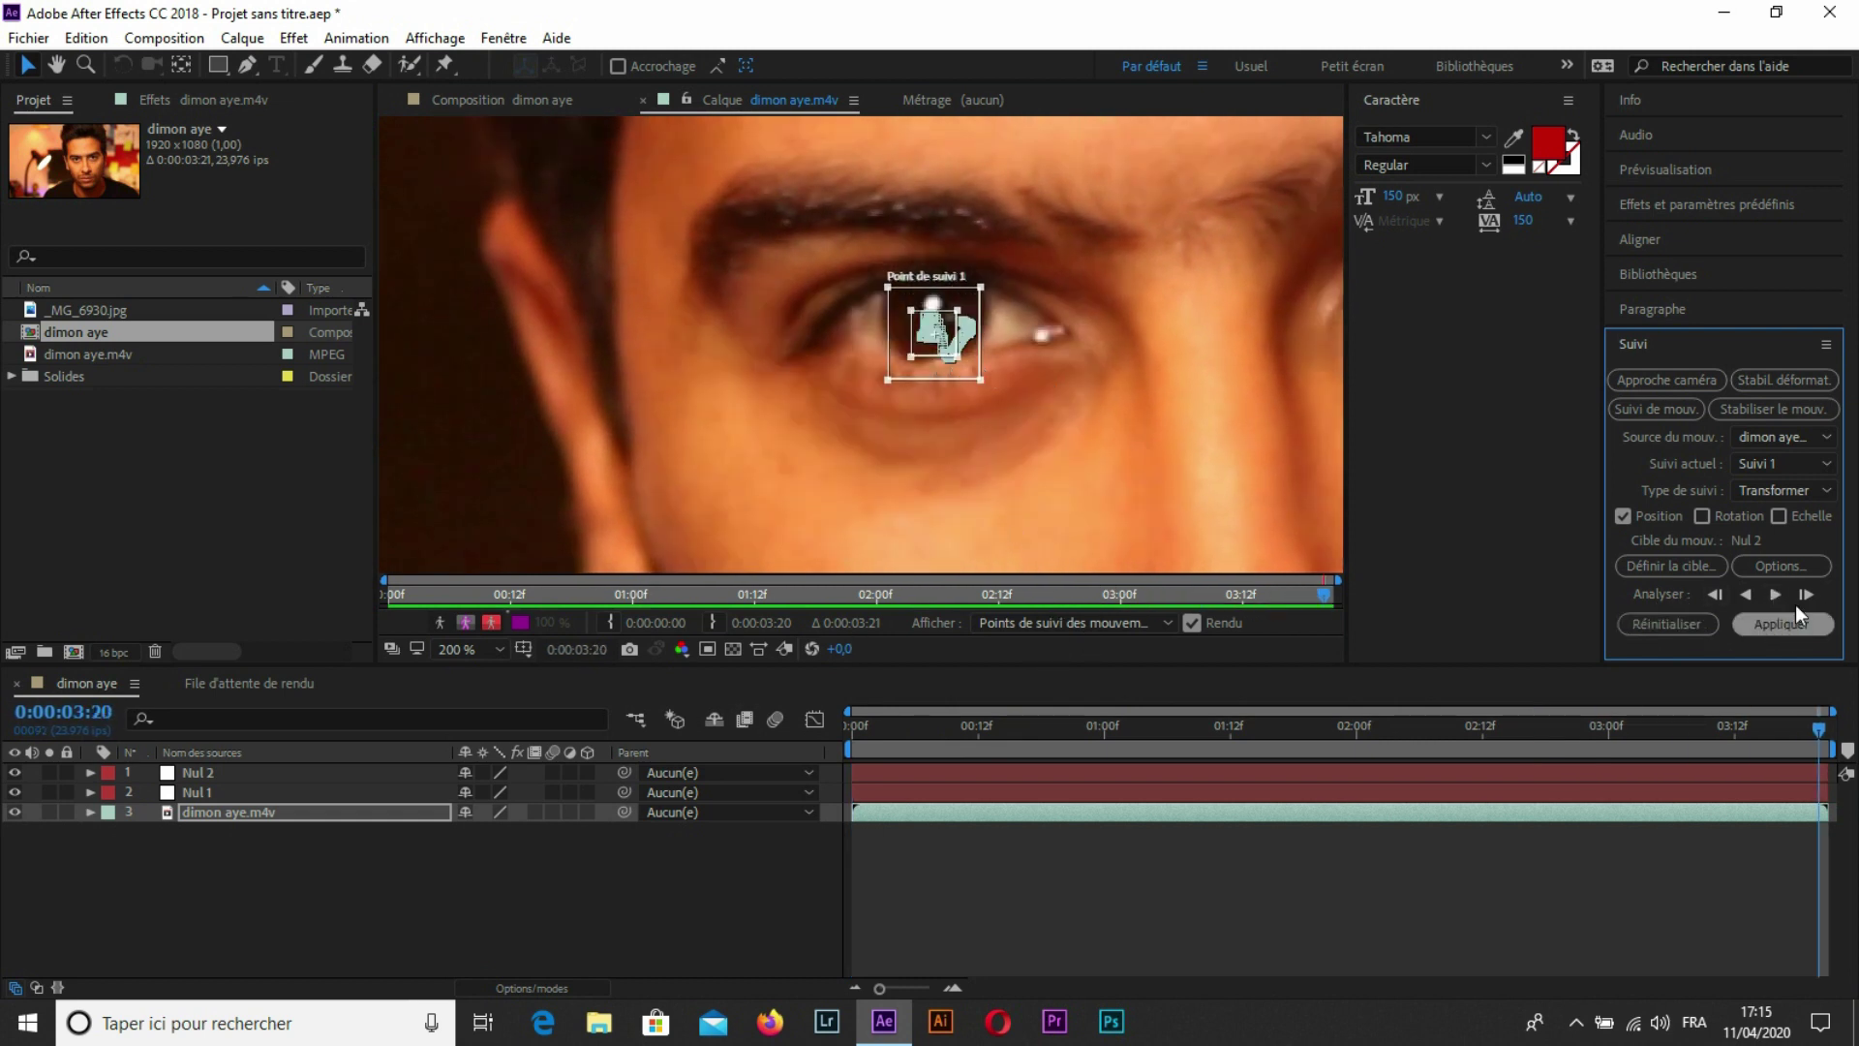
Set Nul 1 as the motion target and apply the track on X and Y.
{"action": "left_click", "coordinate": [1700, 567]}
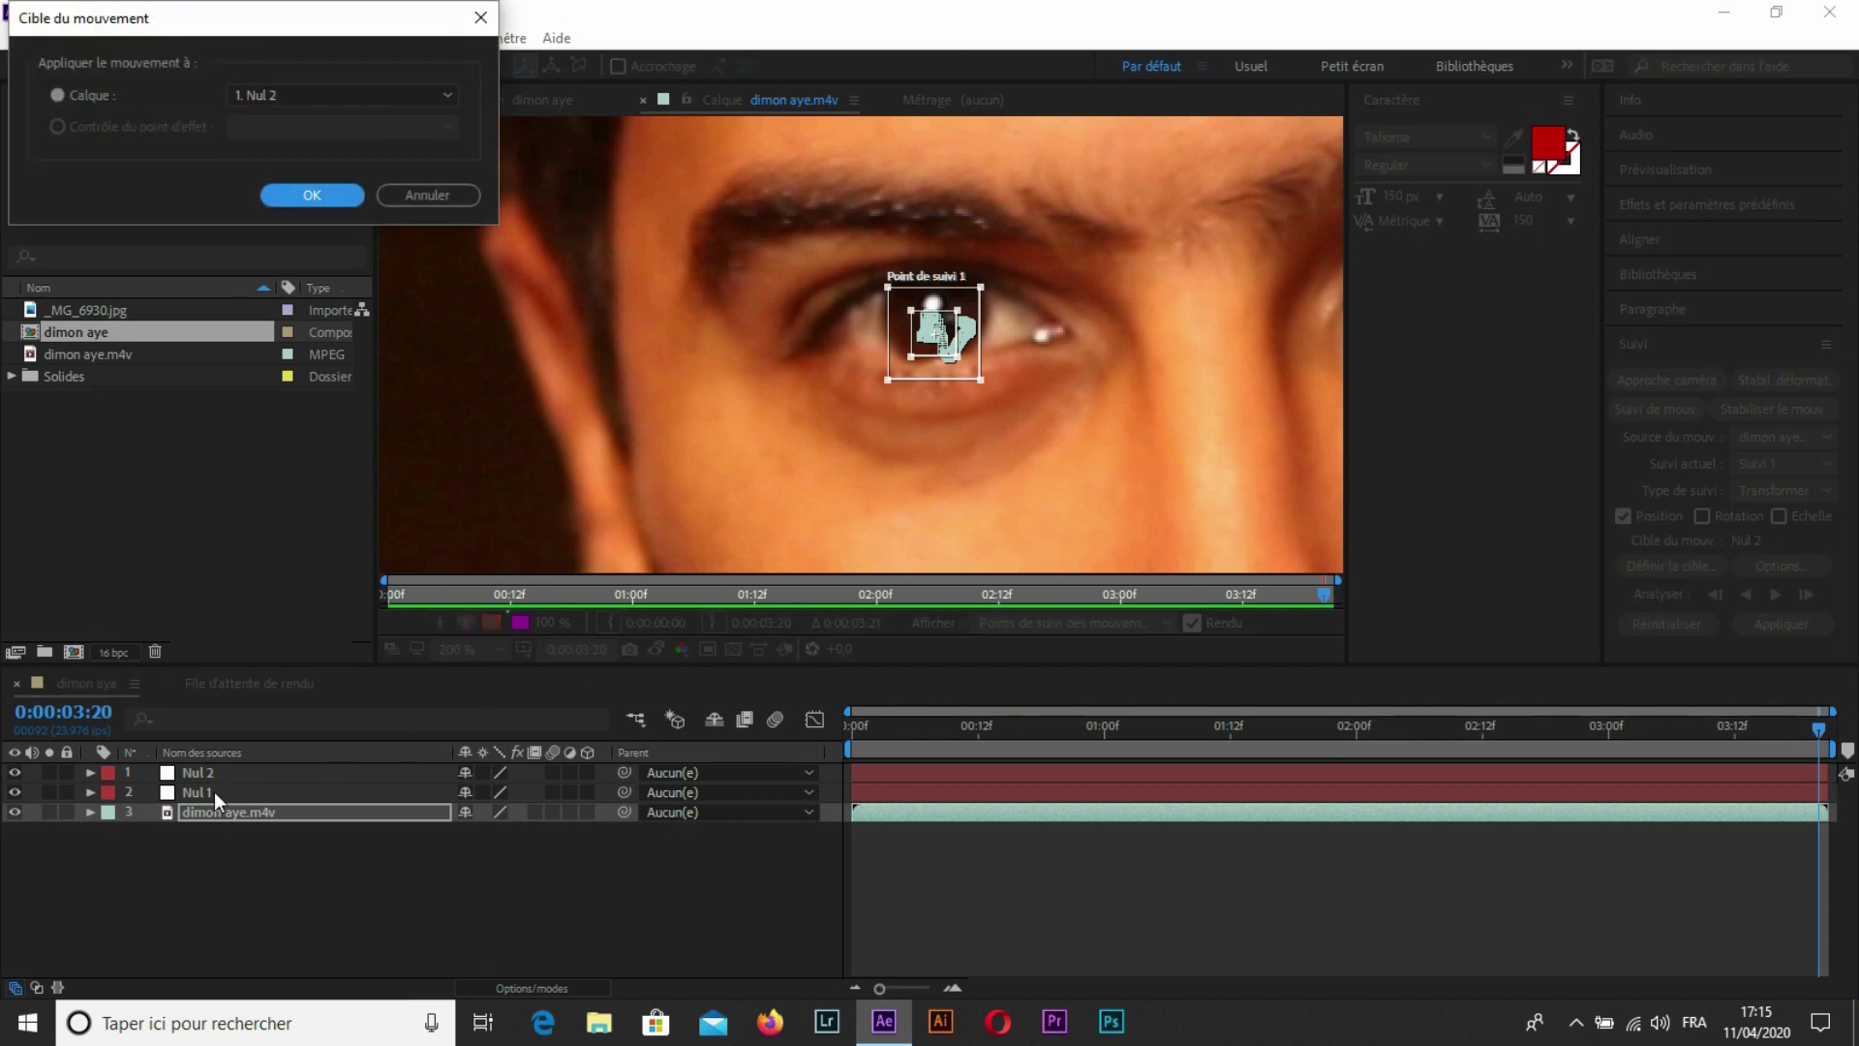
{"action": "left_click", "coordinate": [357, 99]}
{"action": "left_click", "coordinate": [311, 147]}
{"action": "left_click", "coordinate": [312, 195]}
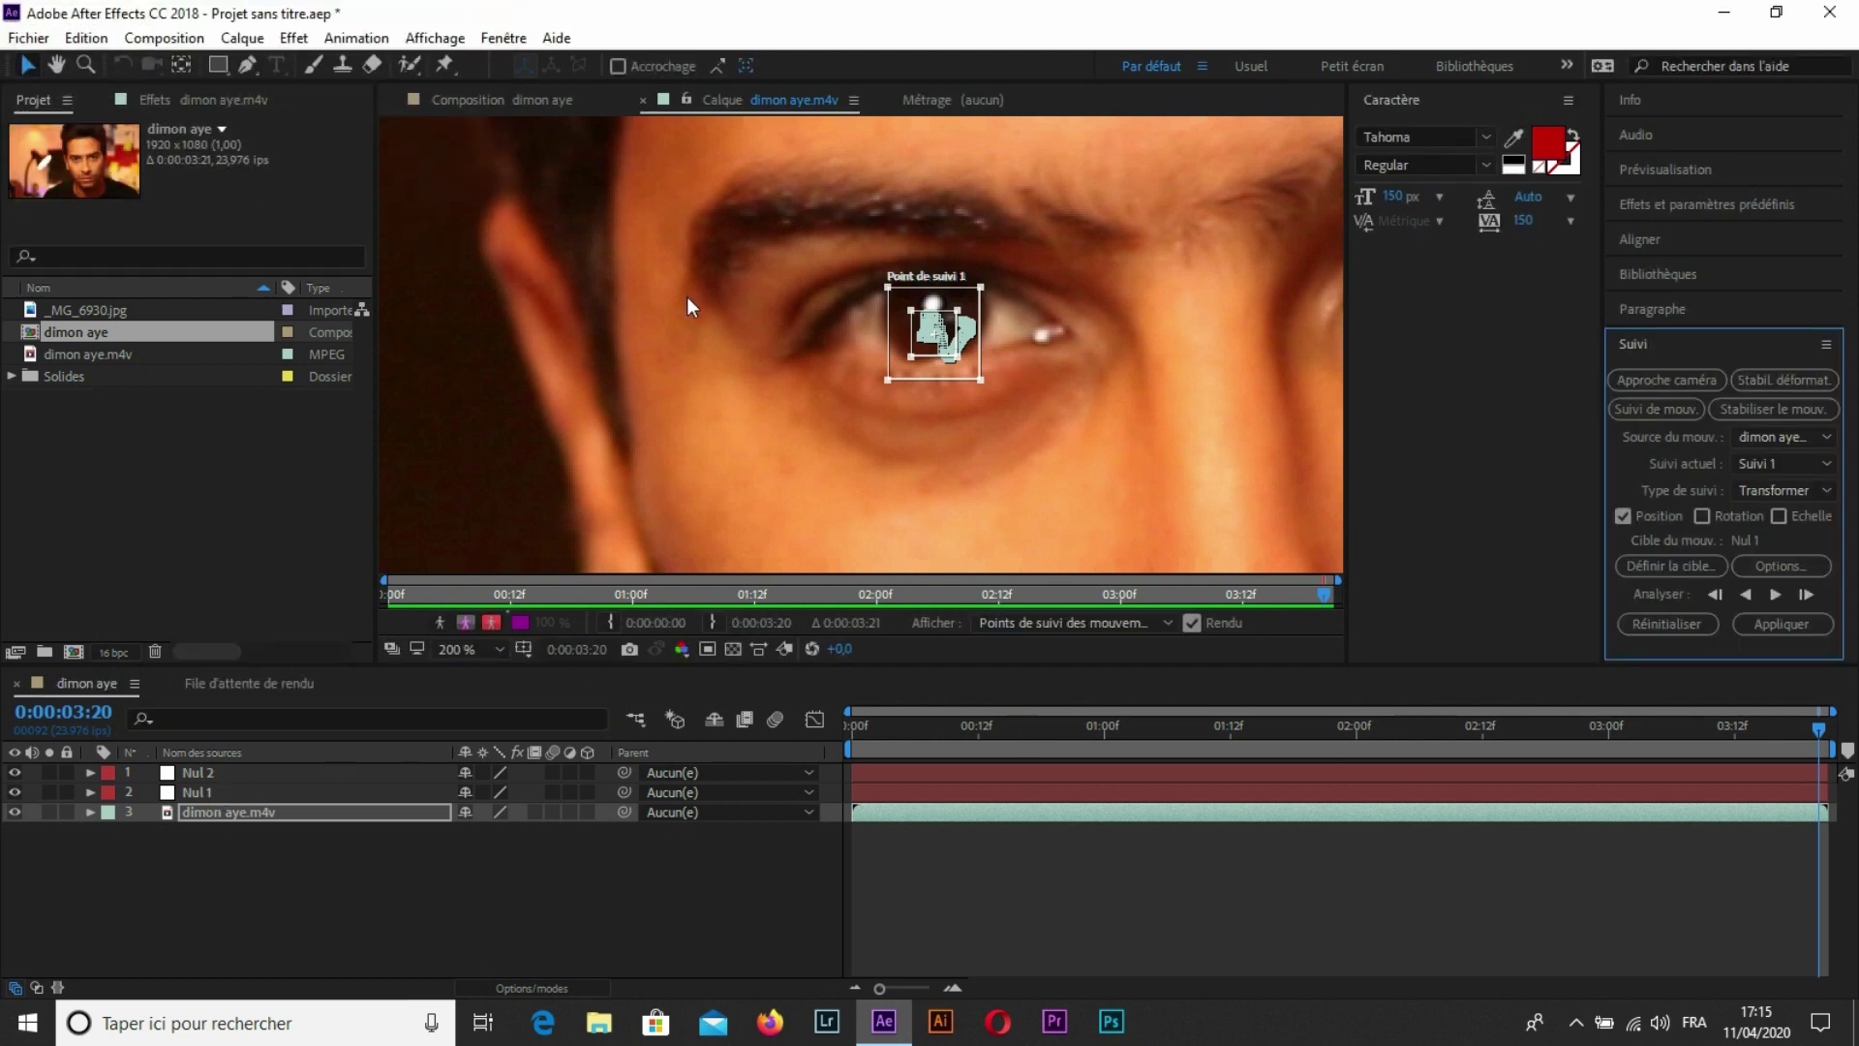
{"action": "left_click", "coordinate": [1804, 625]}
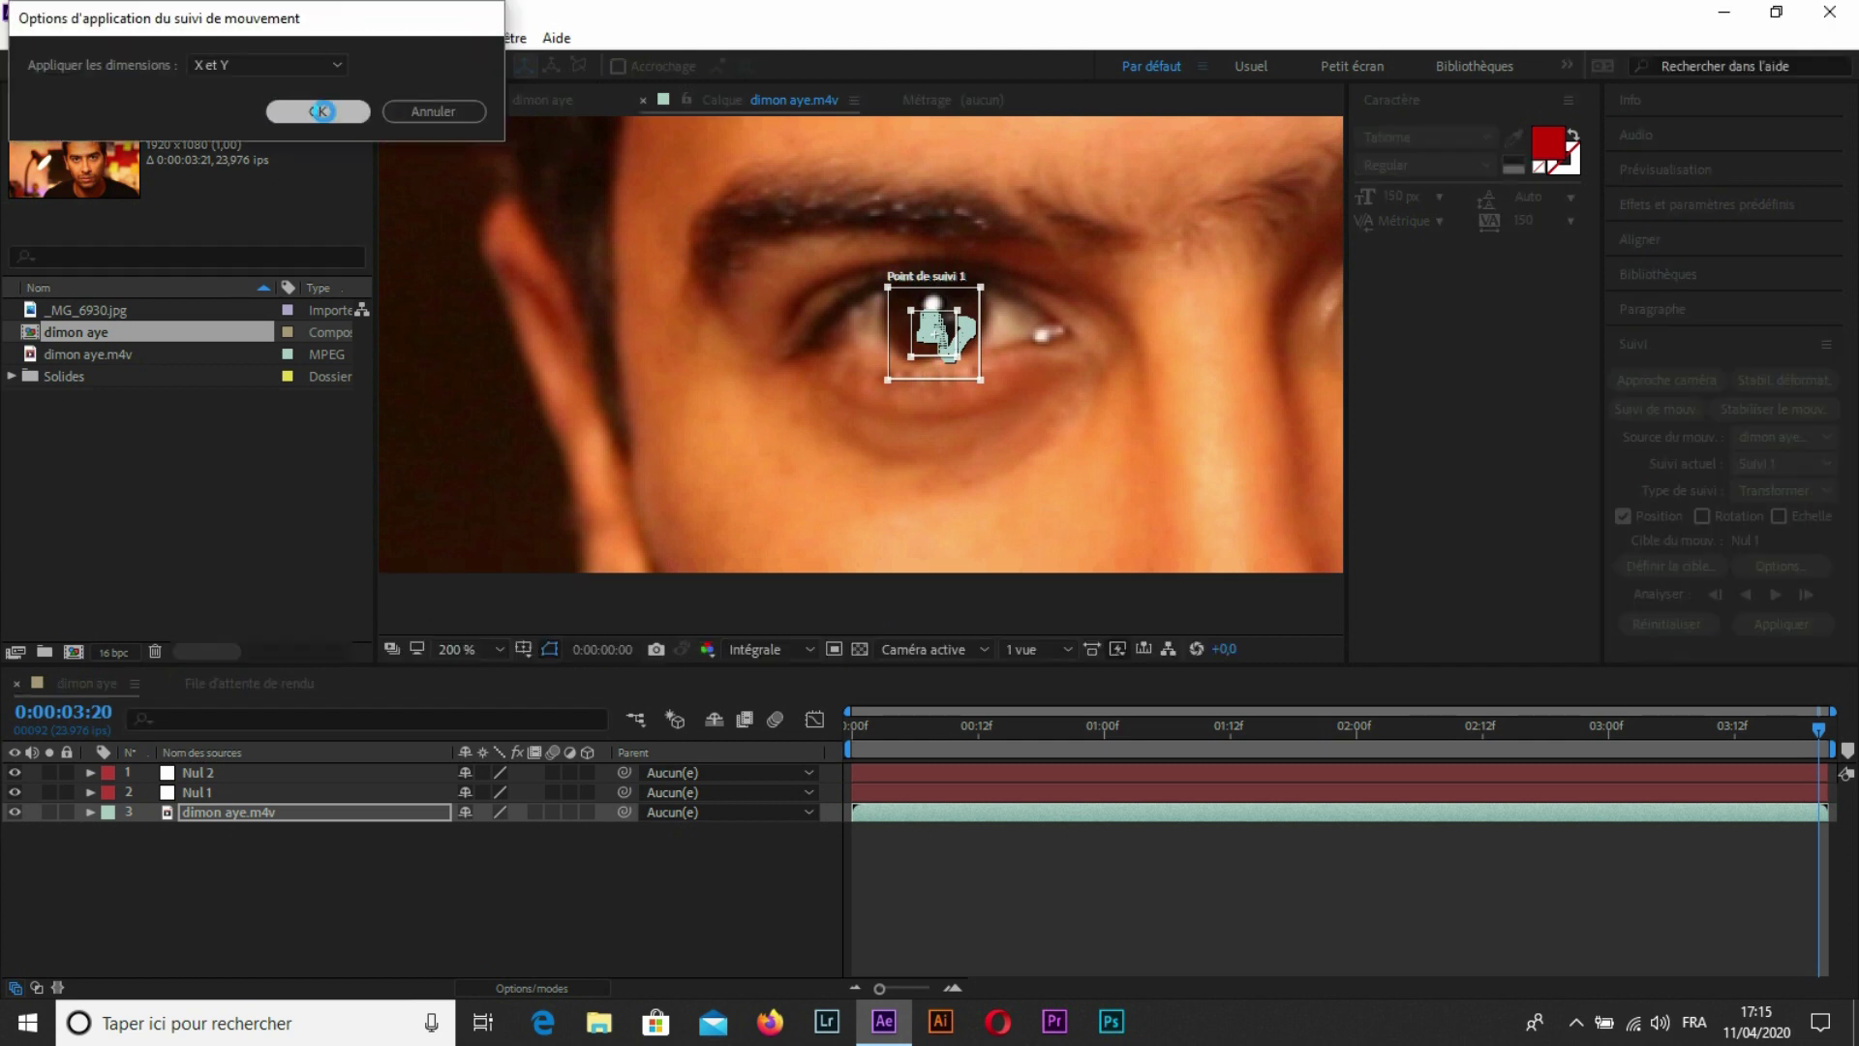
{"action": "left_click", "coordinate": [323, 111]}
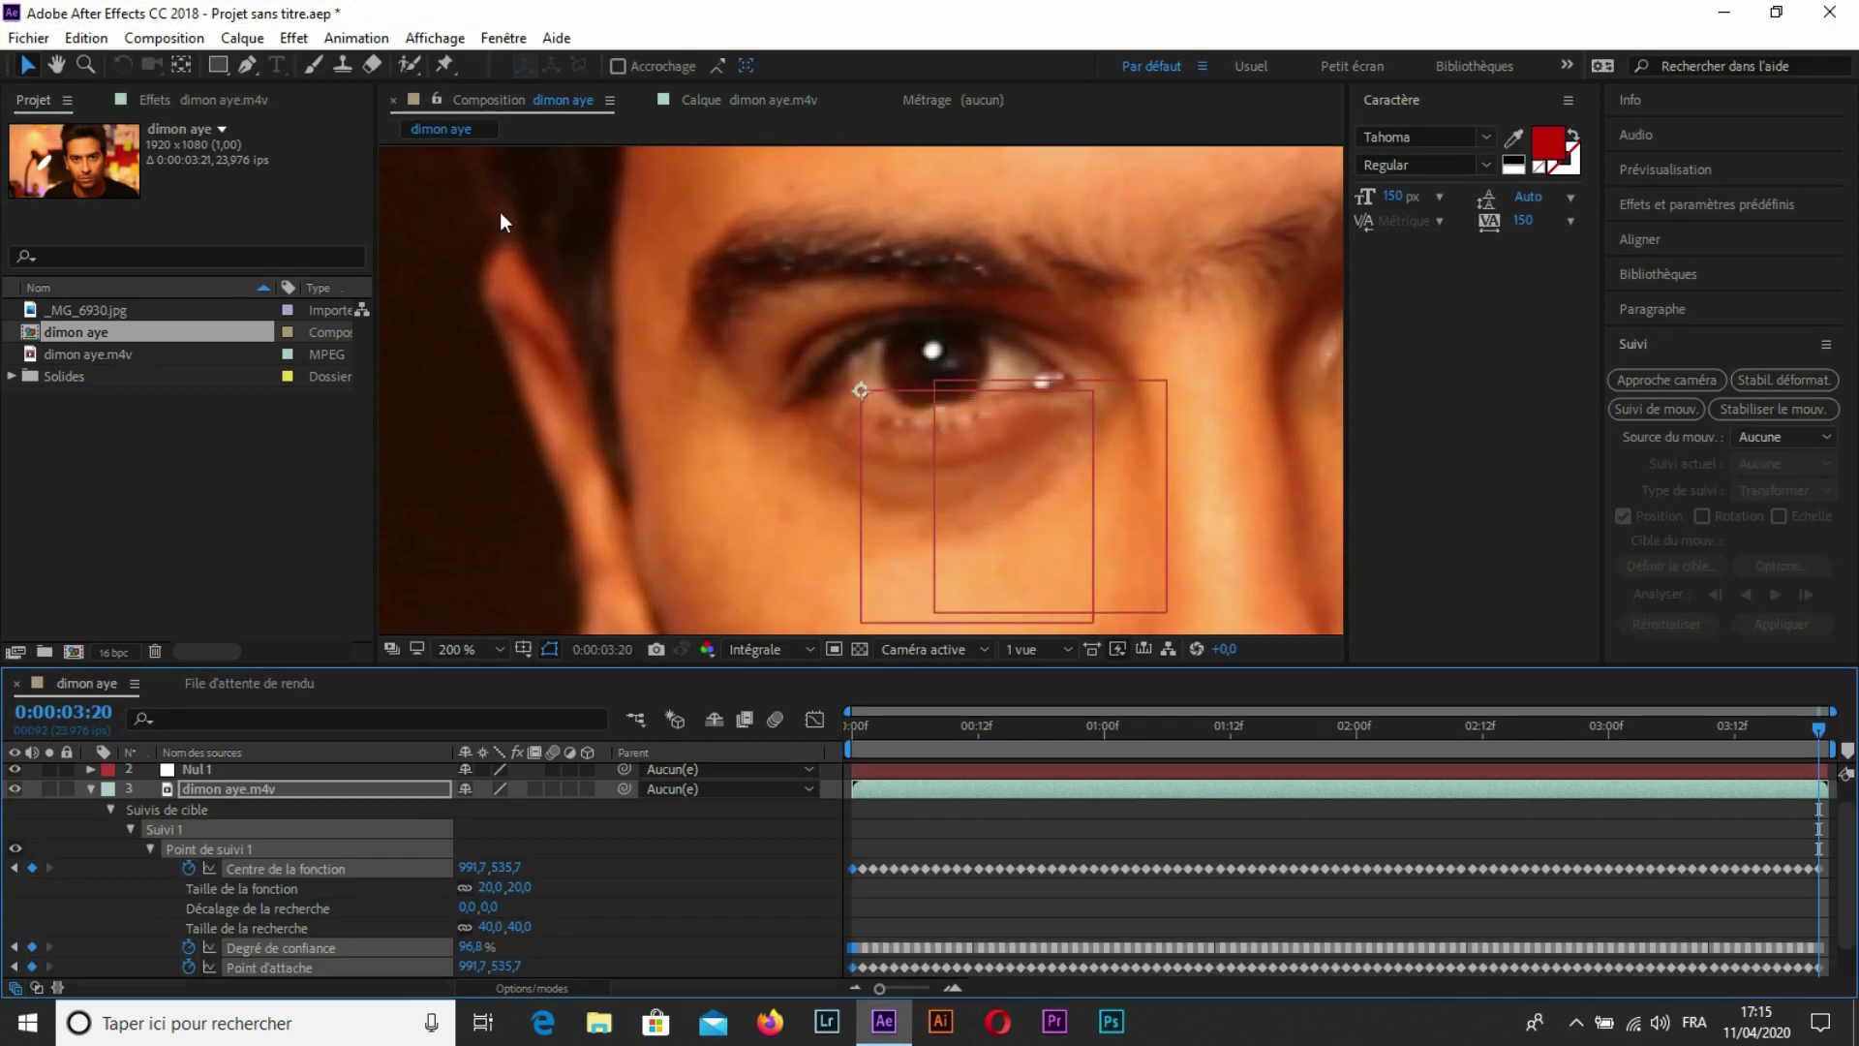
From the first frame, track a new point on the other eye forward through the clip.
{"action": "left_click", "coordinate": [91, 787]}
{"action": "left_click", "coordinate": [201, 807]}
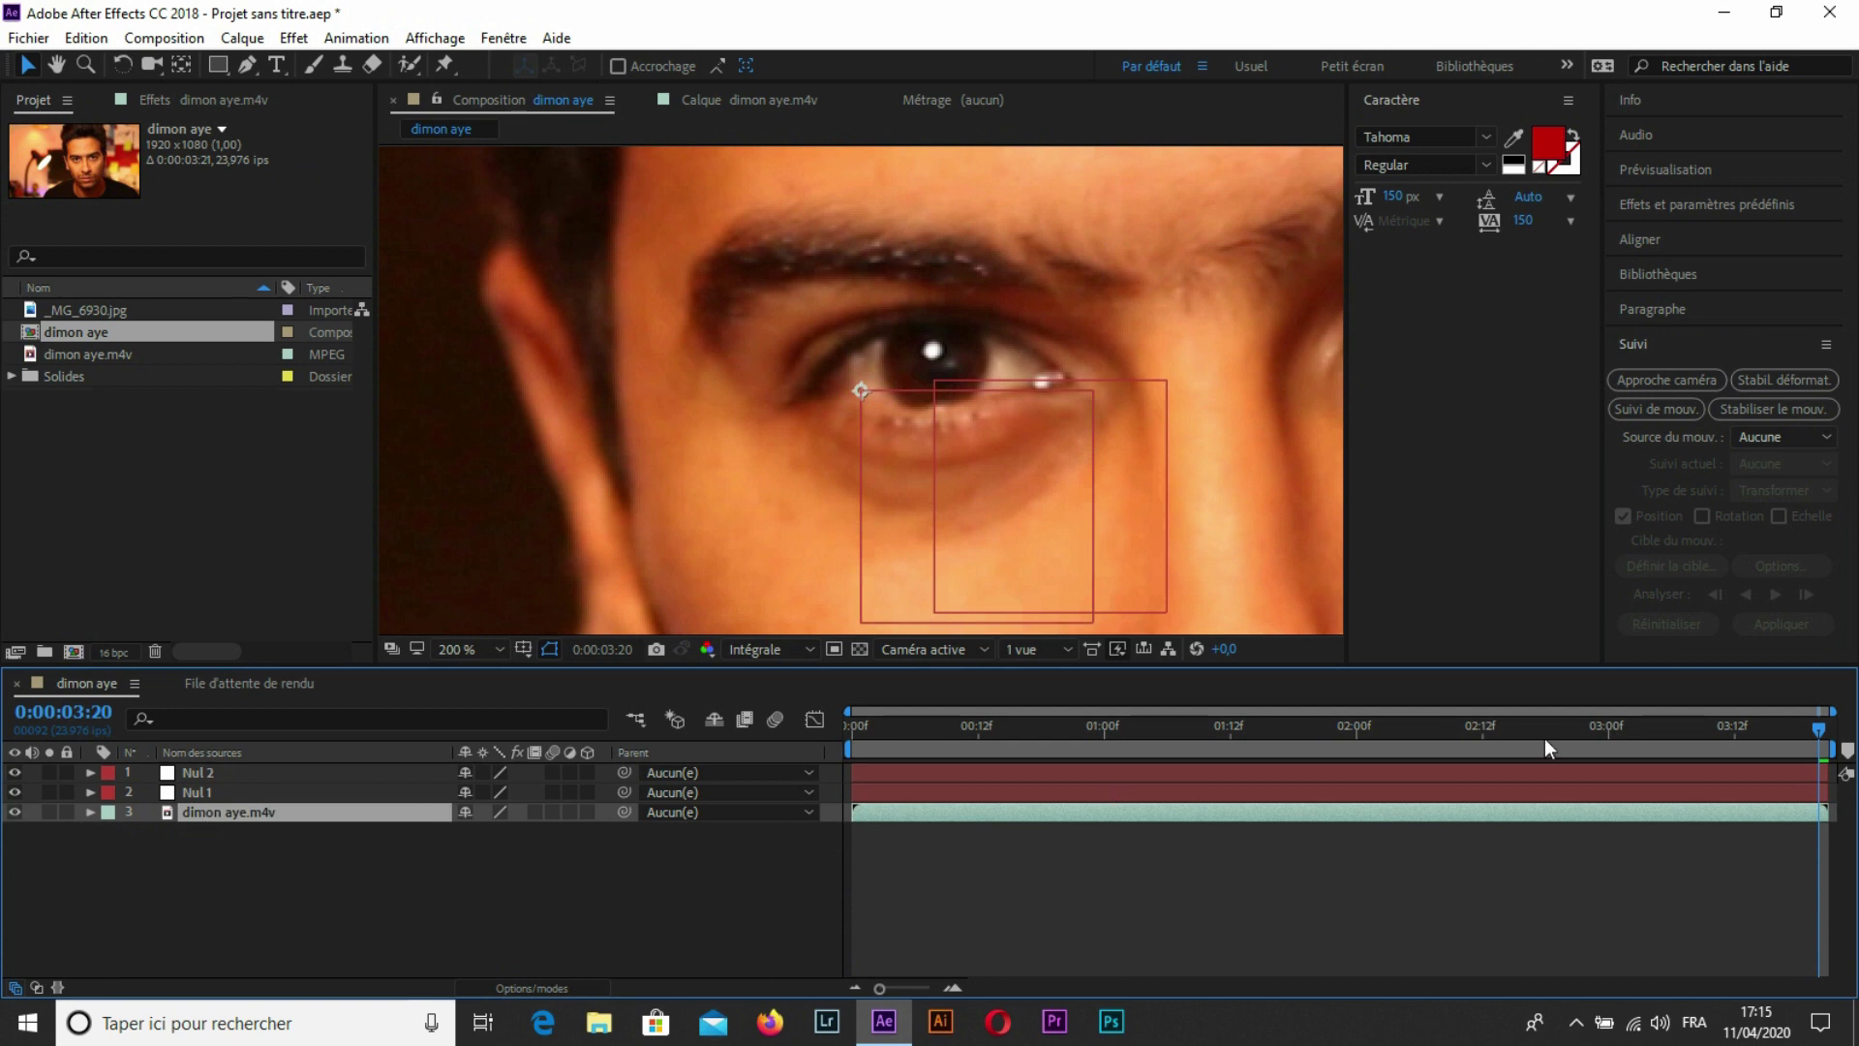
{"action": "left_click_drag", "start_coordinate": [1820, 738], "coordinate": [813, 753]}
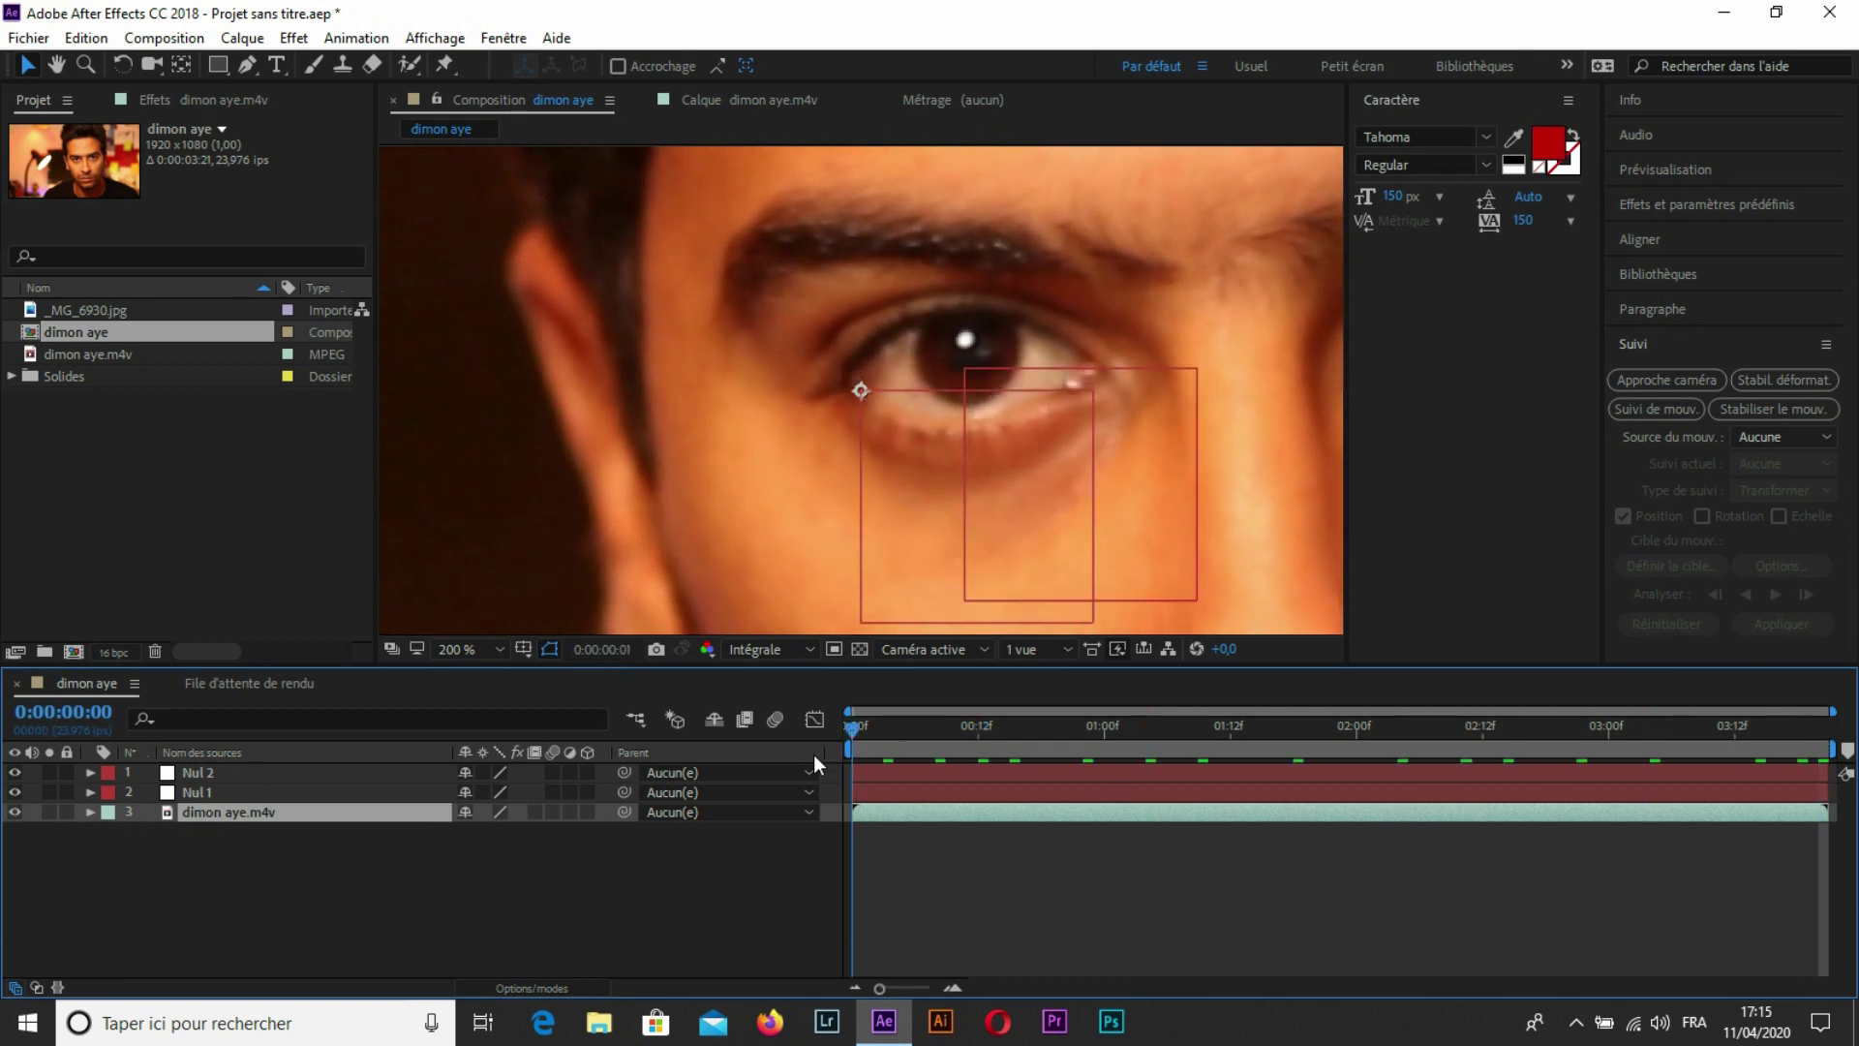
{"action": "left_click", "coordinate": [1656, 410]}
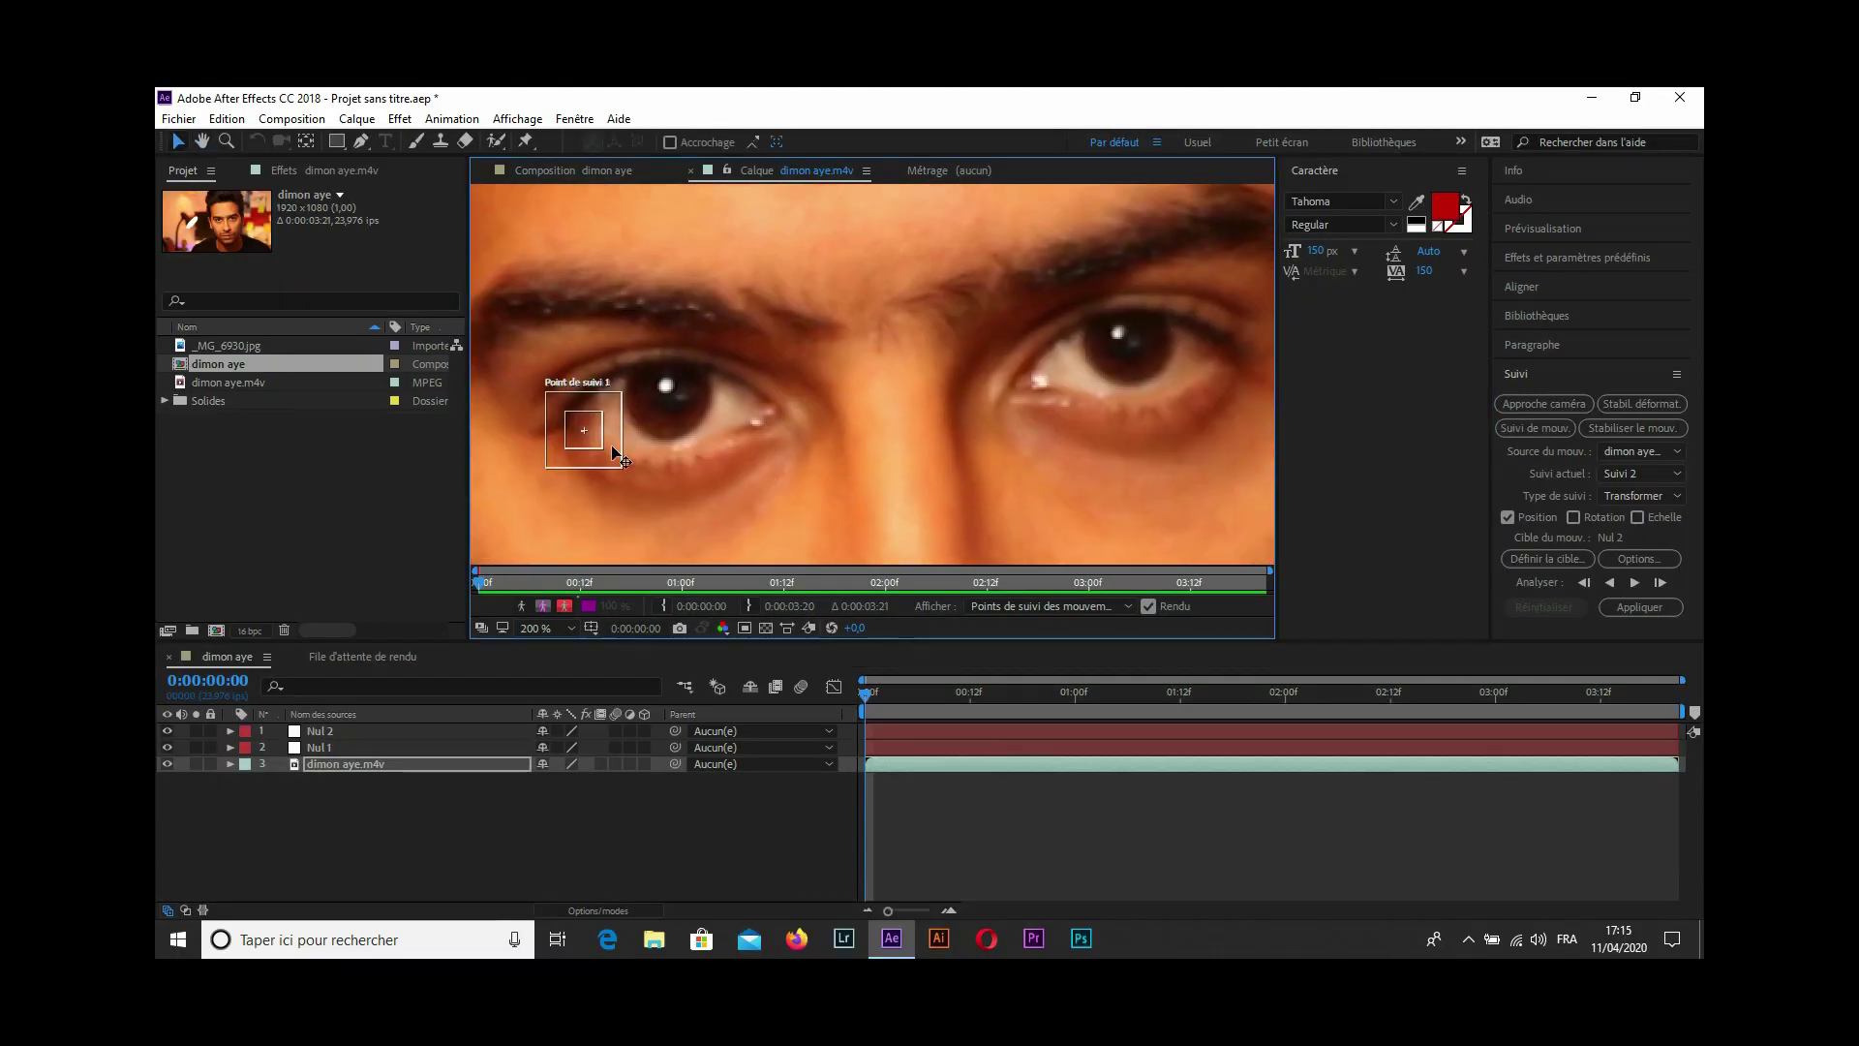
{"action": "left_click_drag", "start_coordinate": [581, 407], "coordinate": [1152, 381]}
{"action": "left_click", "coordinate": [1638, 582]}
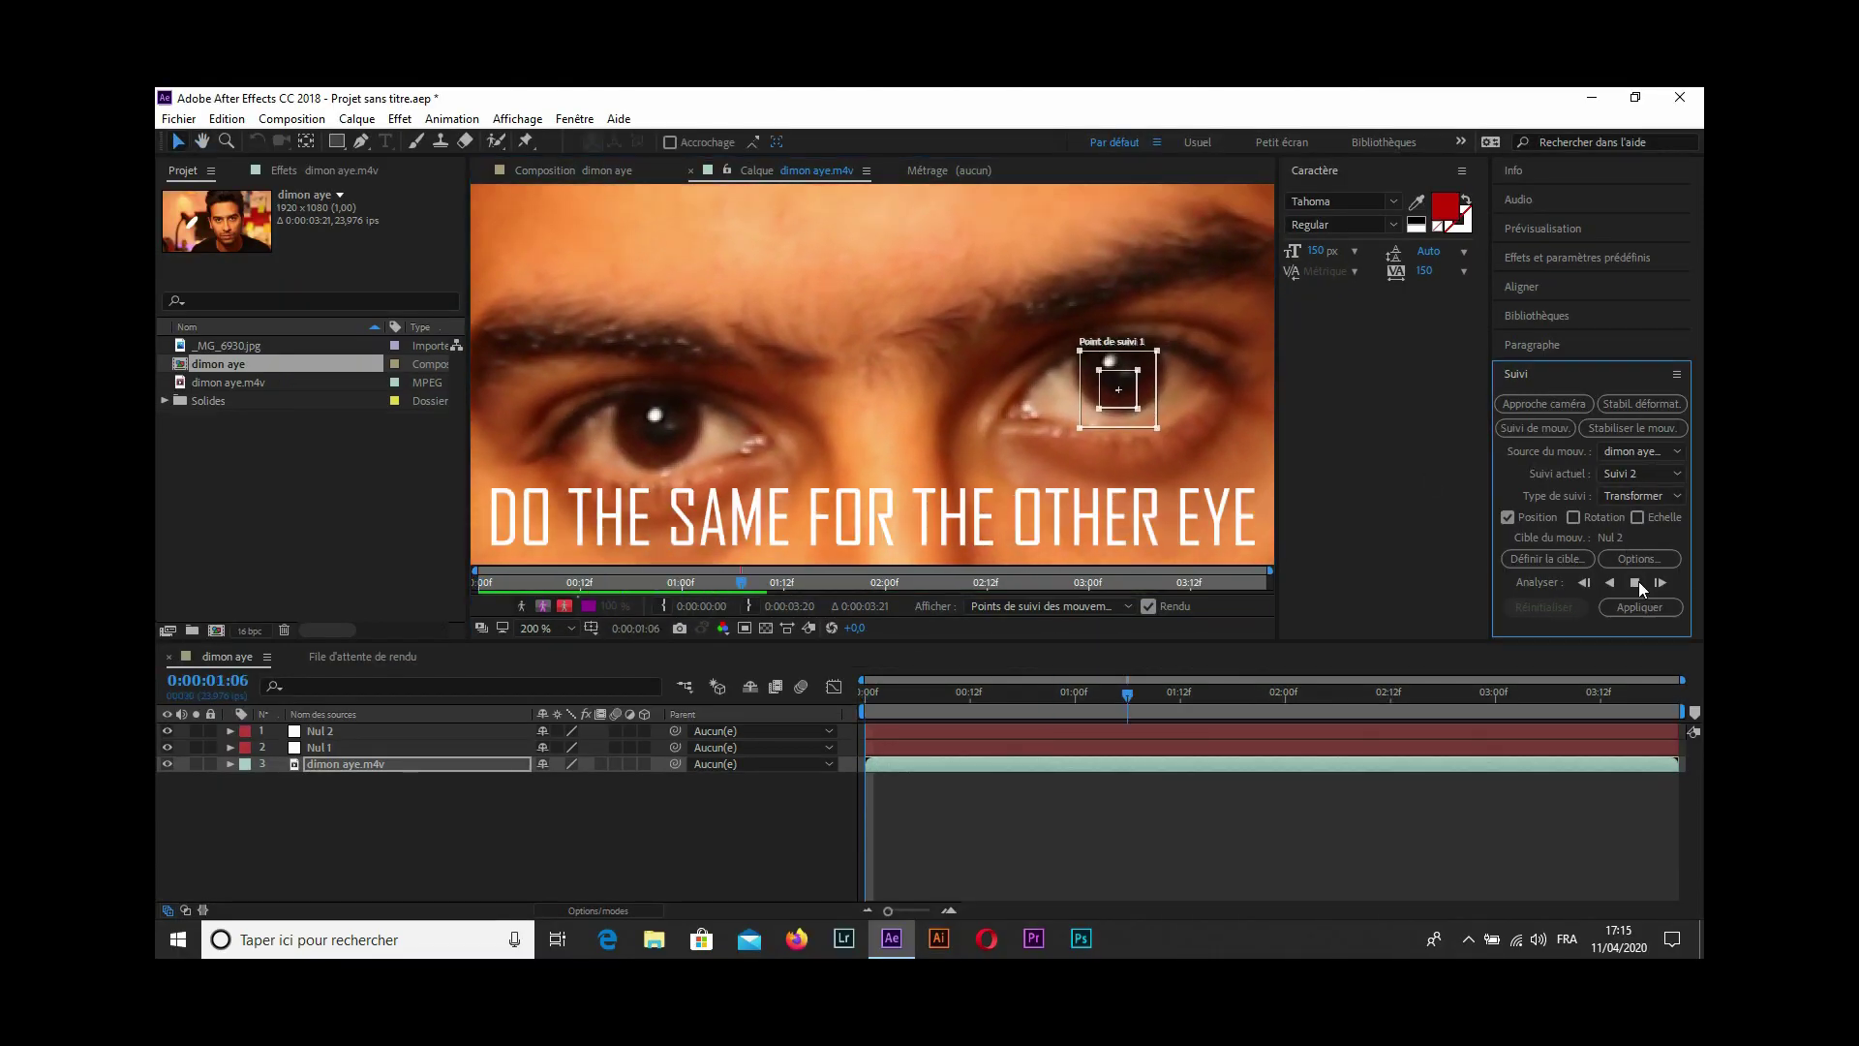
Apply the second eye's track to Nul 2 and return the playhead to the start.
{"action": "left_click", "coordinate": [1539, 559]}
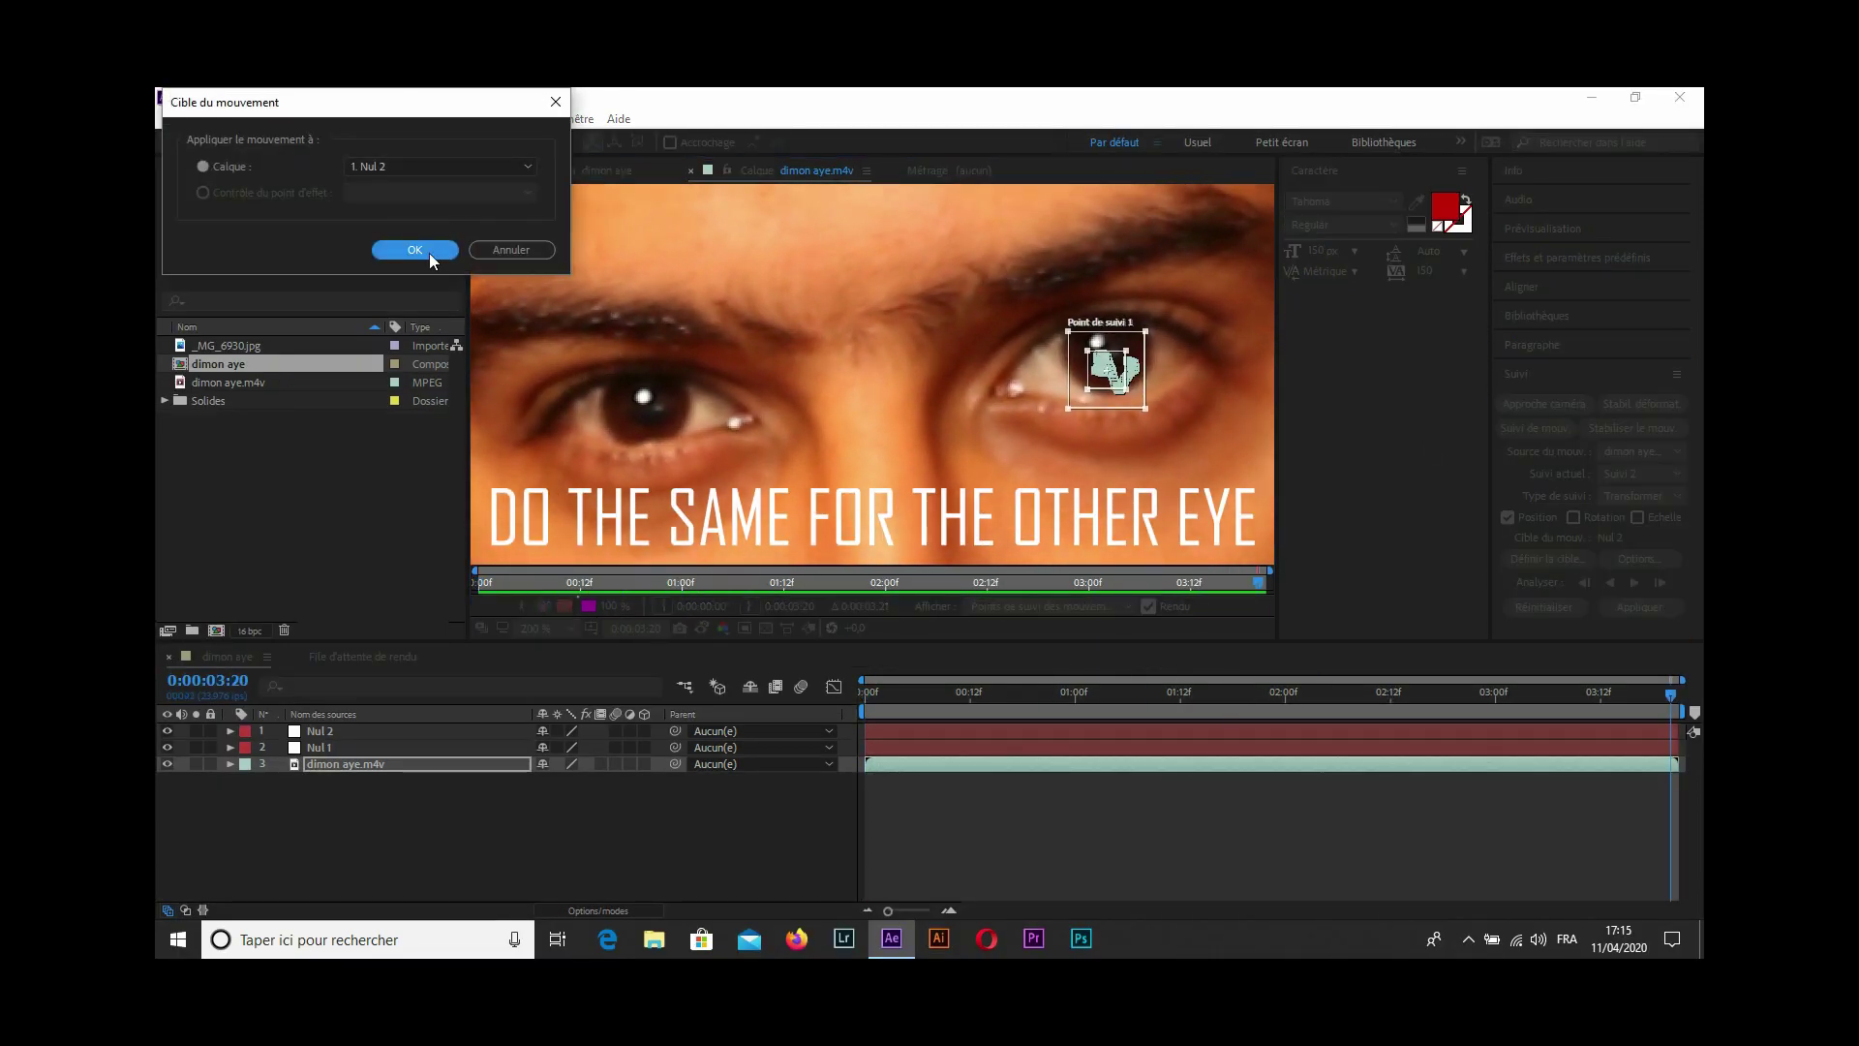
{"action": "left_click", "coordinate": [414, 250]}
{"action": "left_click", "coordinate": [1639, 607]}
{"action": "left_click", "coordinate": [229, 765]}
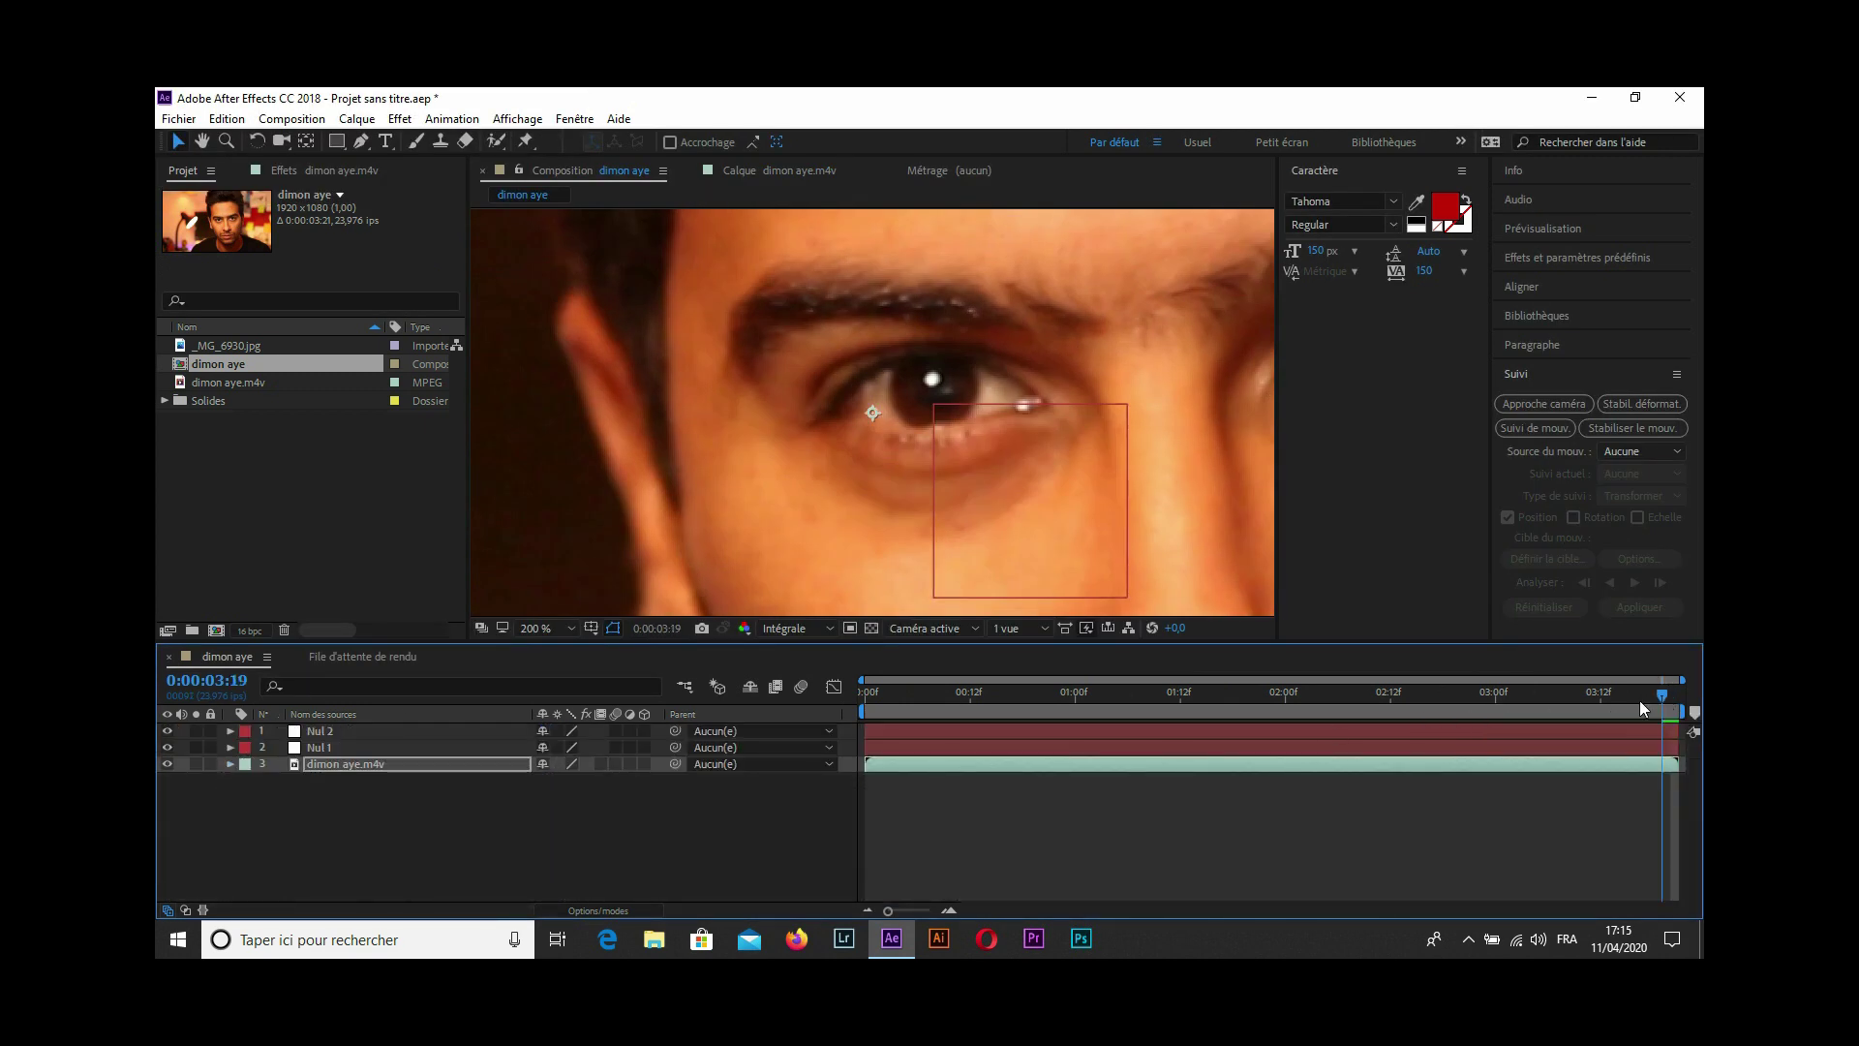
{"action": "left_click_drag", "start_coordinate": [1641, 700], "coordinate": [778, 706]}
{"action": "right_click", "coordinate": [565, 820]}
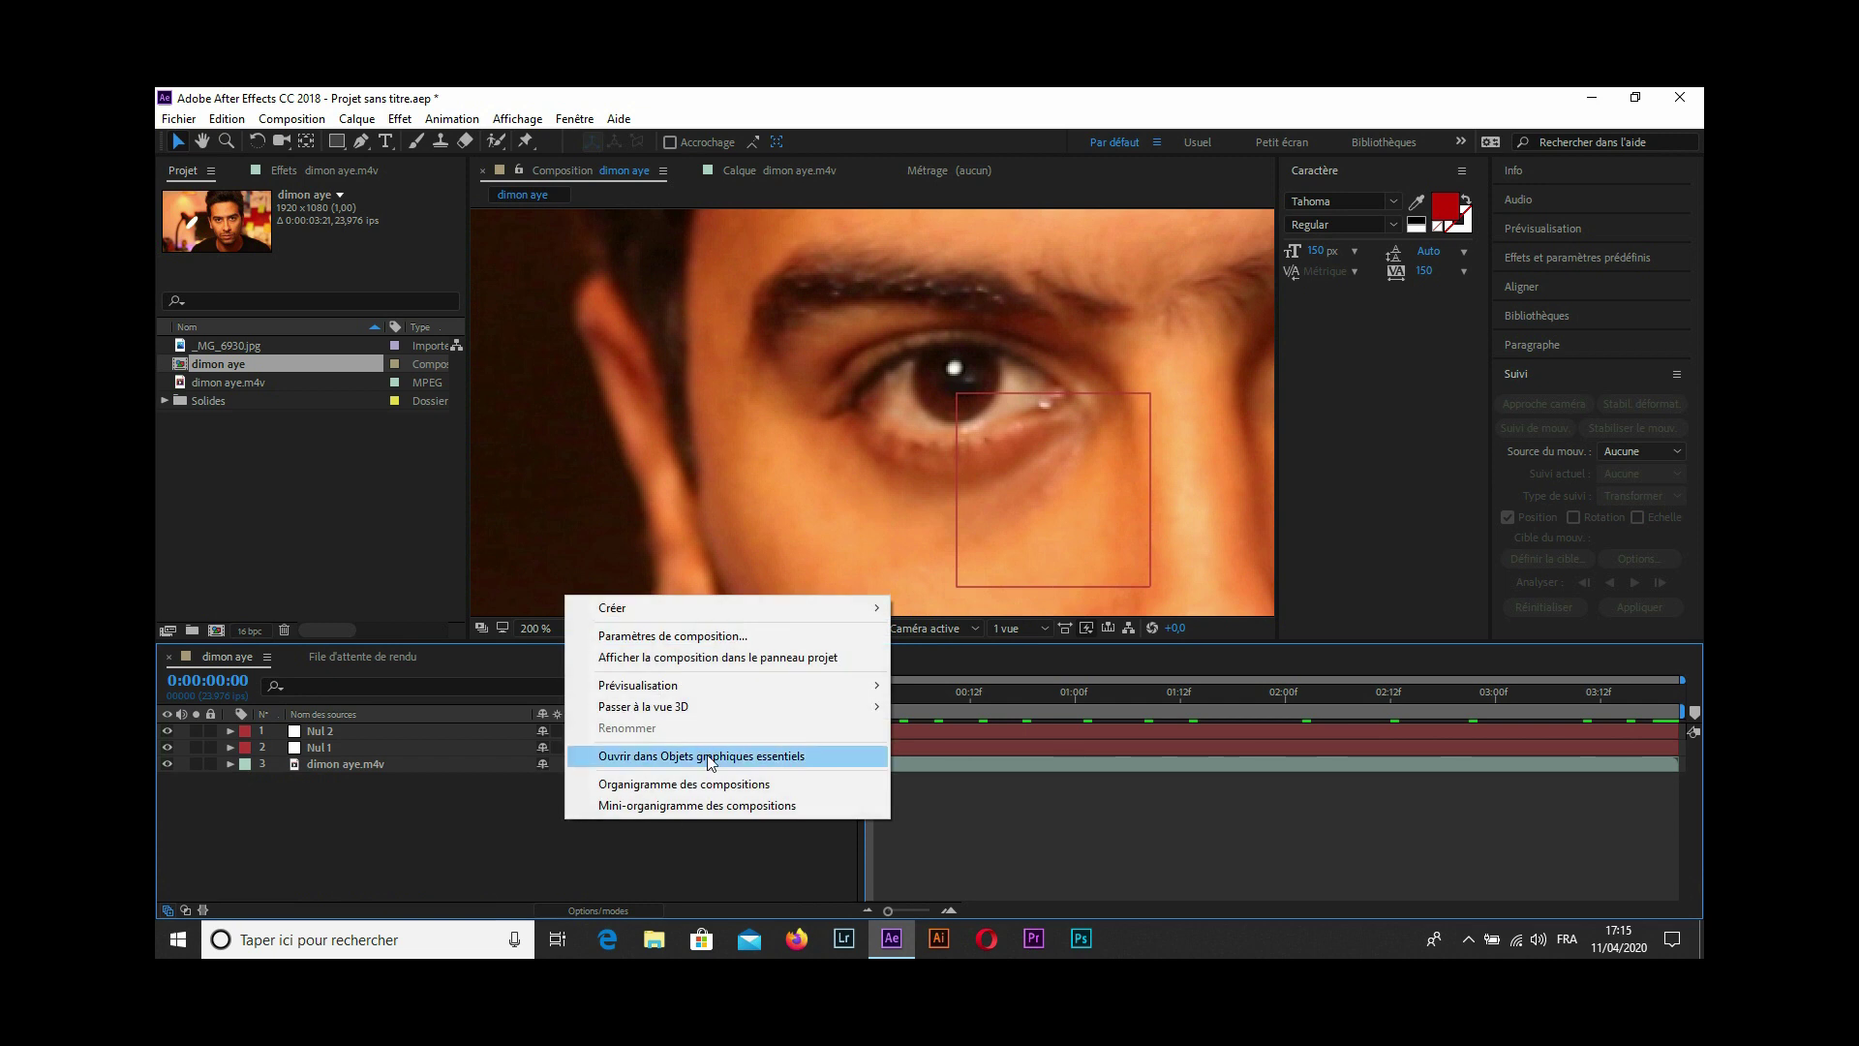
Create the 1920×1080 solid 'Rouge foncé uni 1' in dark red sampled from the footage, then hide it.
{"action": "mouse_move", "coordinate": [713, 607]}
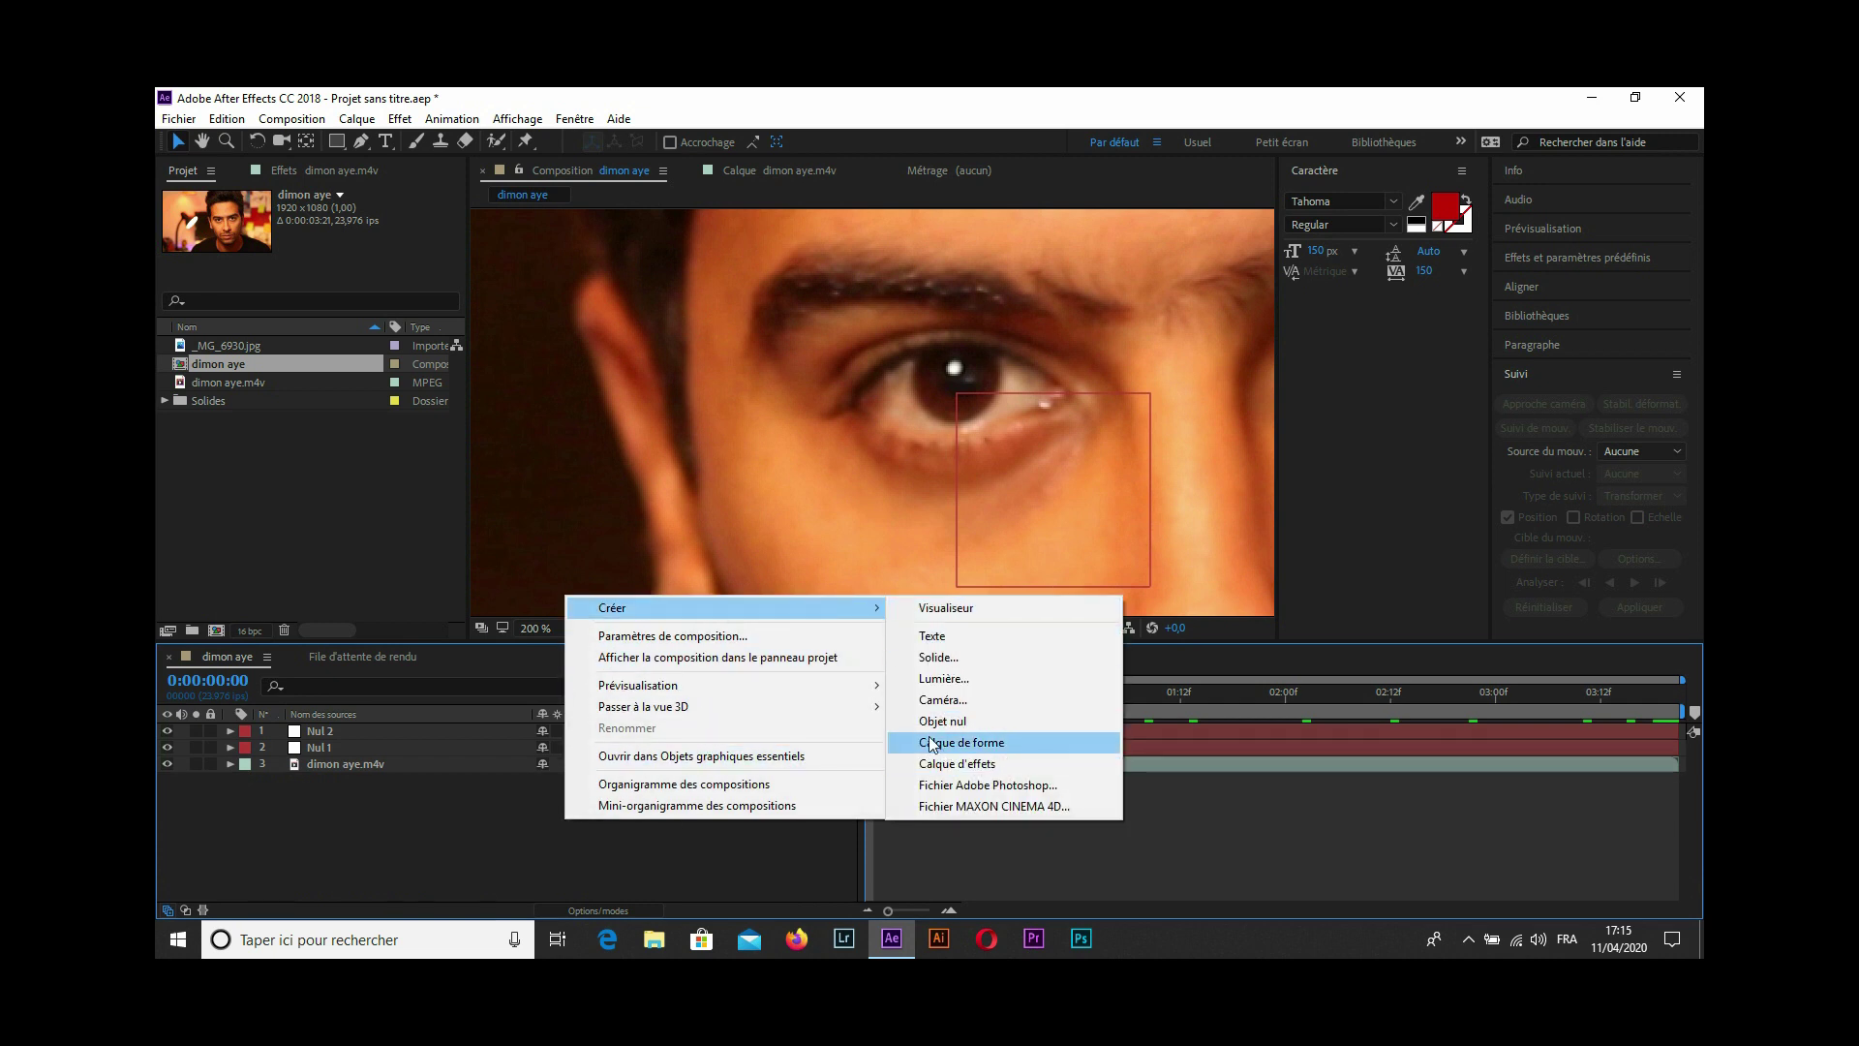
{"action": "left_click", "coordinate": [944, 656]}
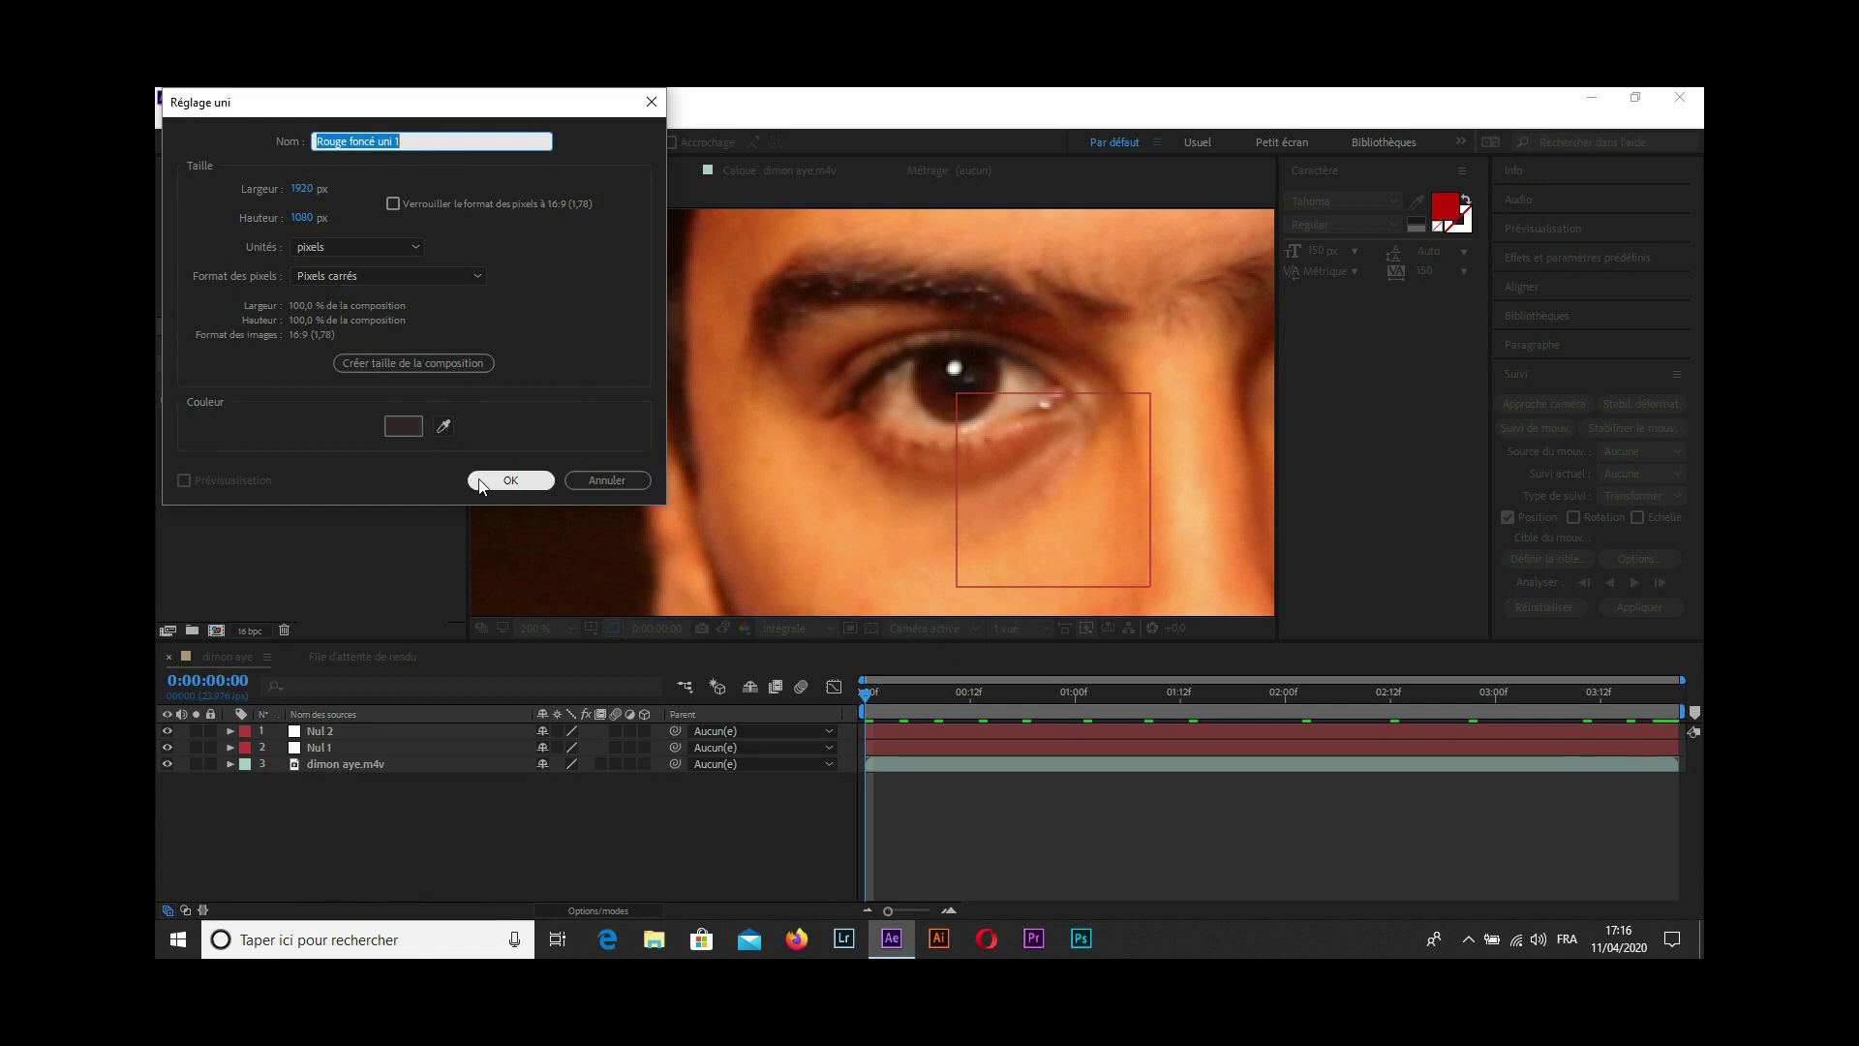
{"action": "left_click", "coordinate": [444, 426]}
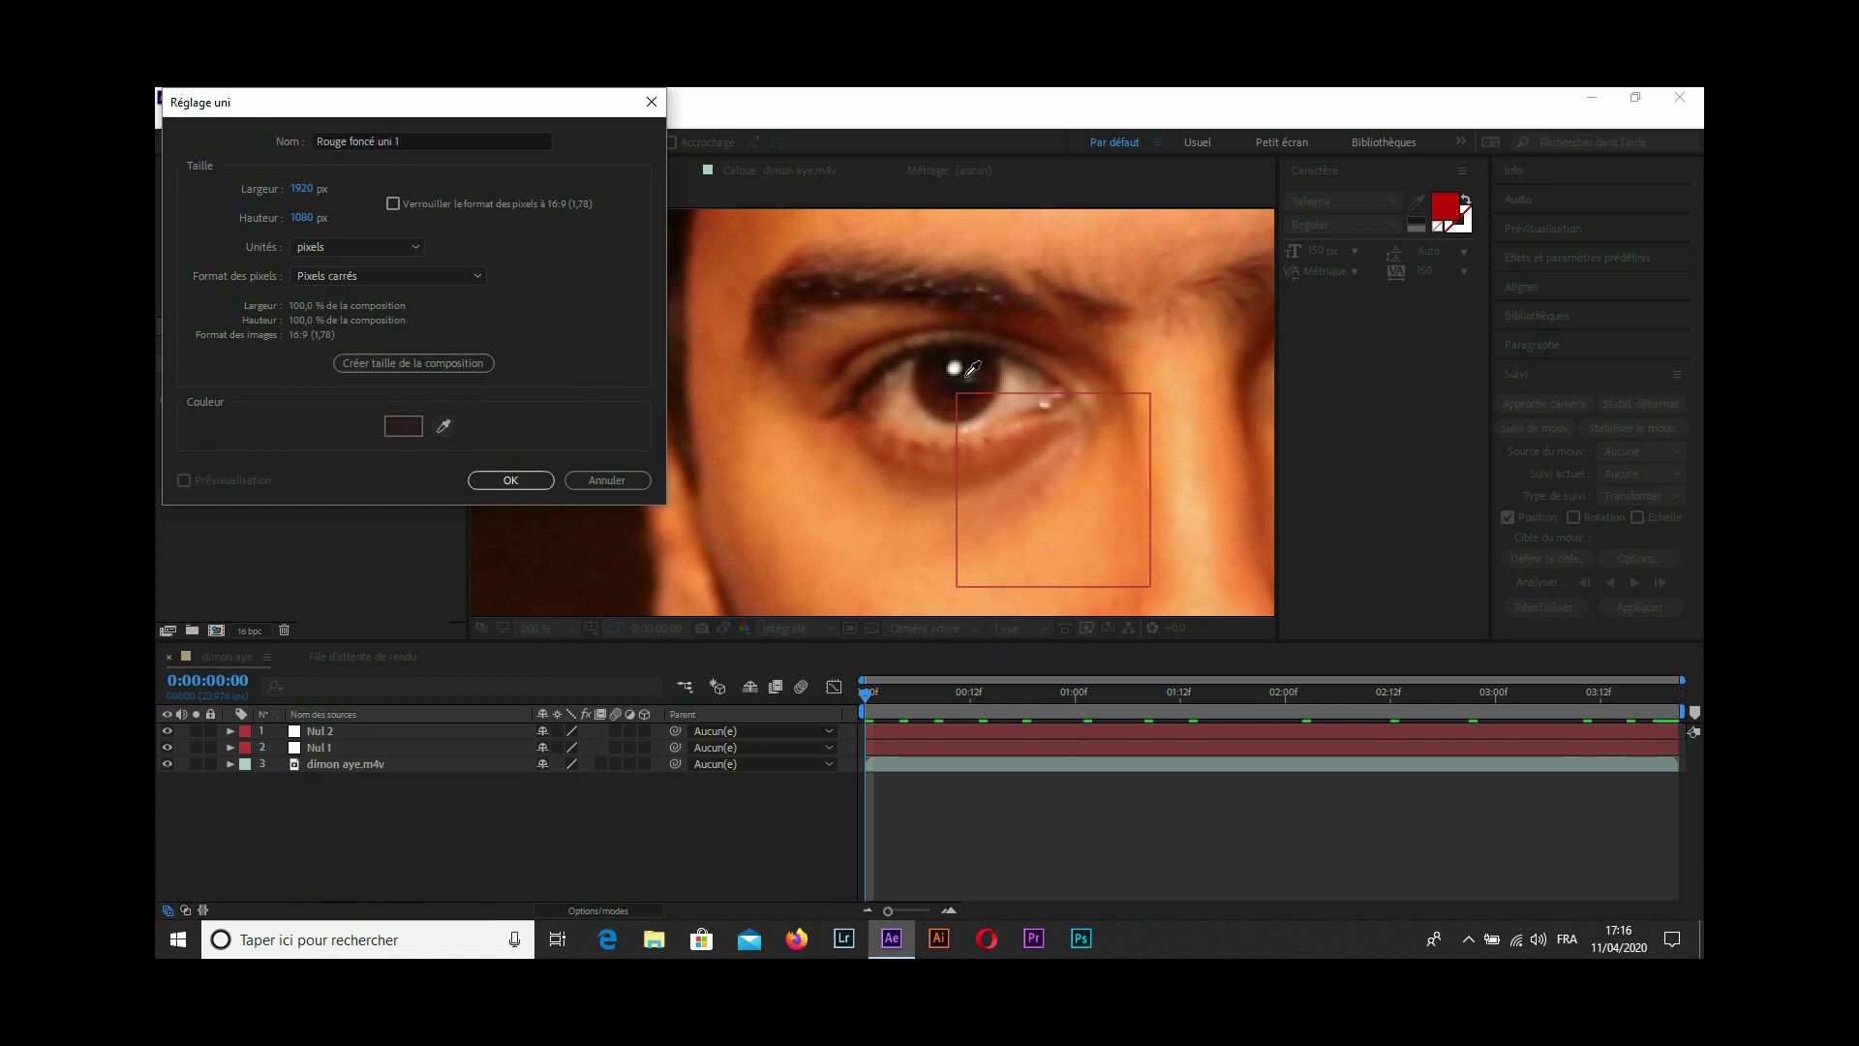
{"action": "left_click", "coordinate": [510, 481]}
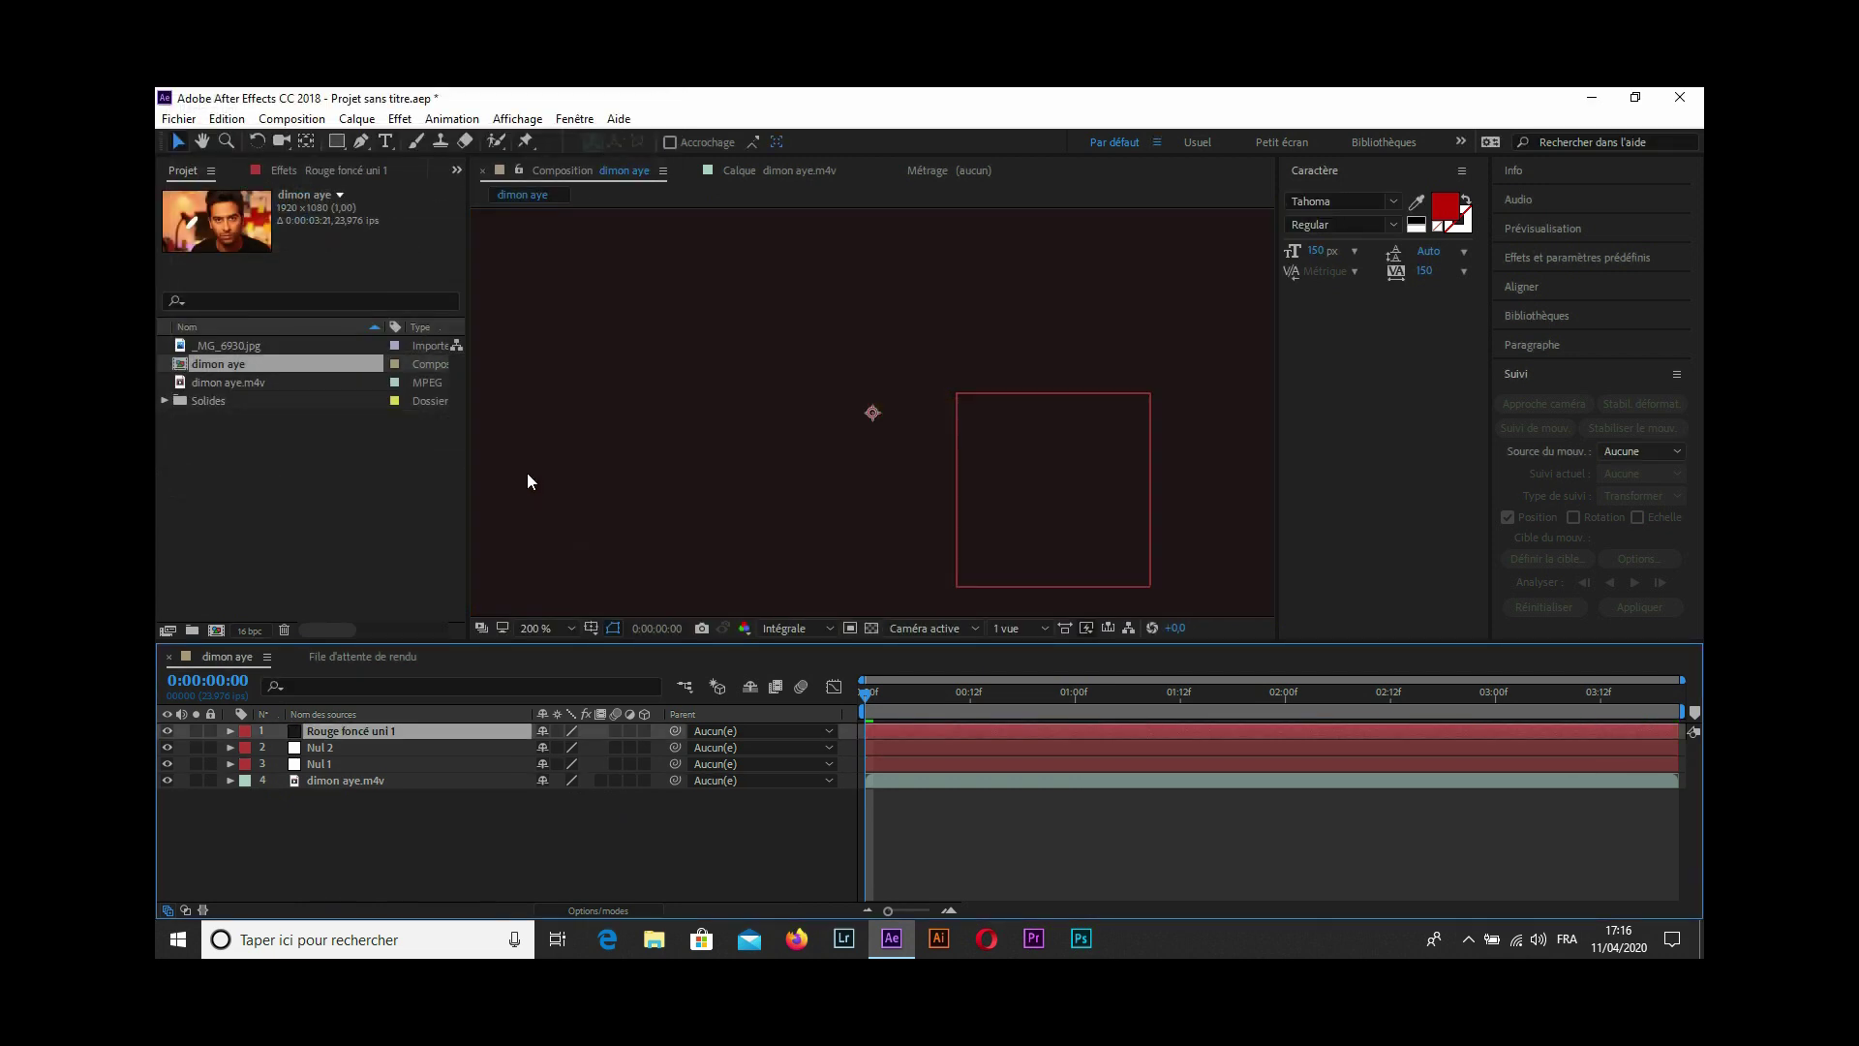
{"action": "left_click", "coordinate": [167, 731]}
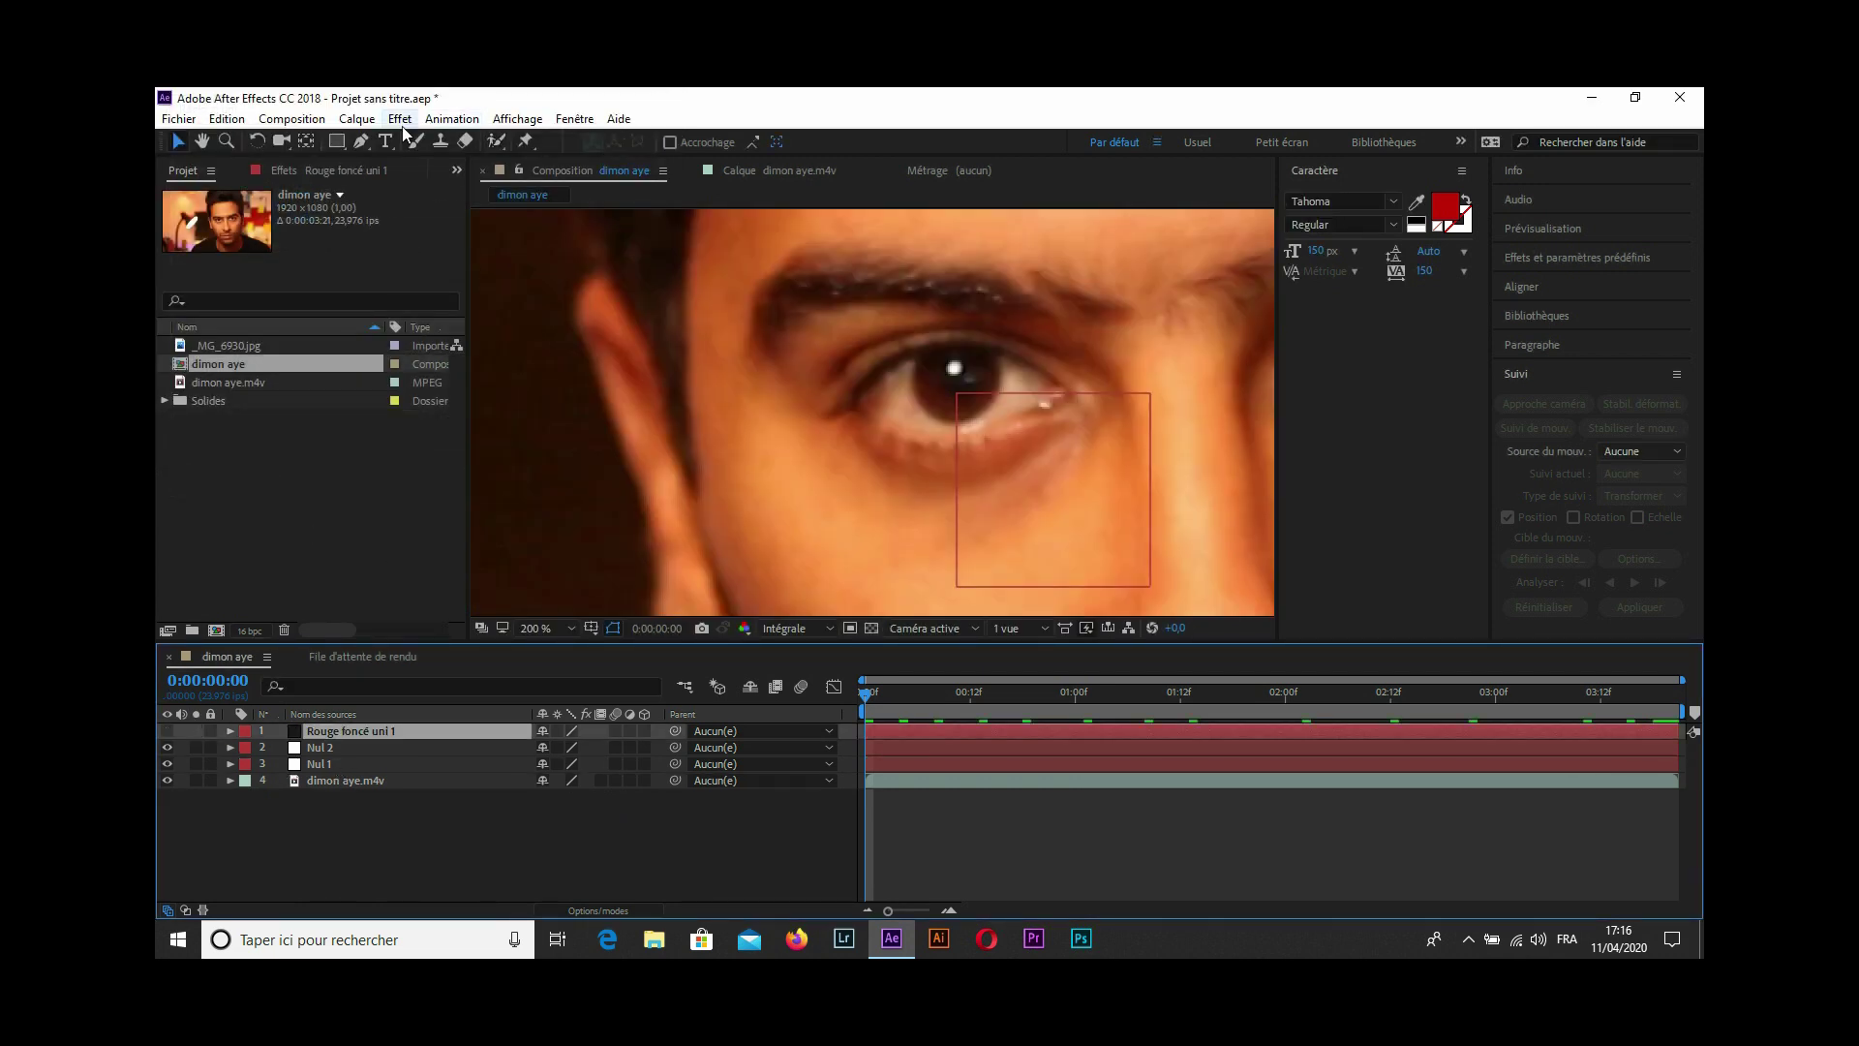
Using the Pen tool, start the eye mask on the solid from the outer corner along the upper eyelid.
{"action": "left_click", "coordinate": [361, 142]}
{"action": "scroll", "coordinate": [954, 379], "scroll_direction": "up", "scroll_amount": 3}
{"action": "scroll", "coordinate": [964, 386], "scroll_direction": "down", "scroll_amount": 1}
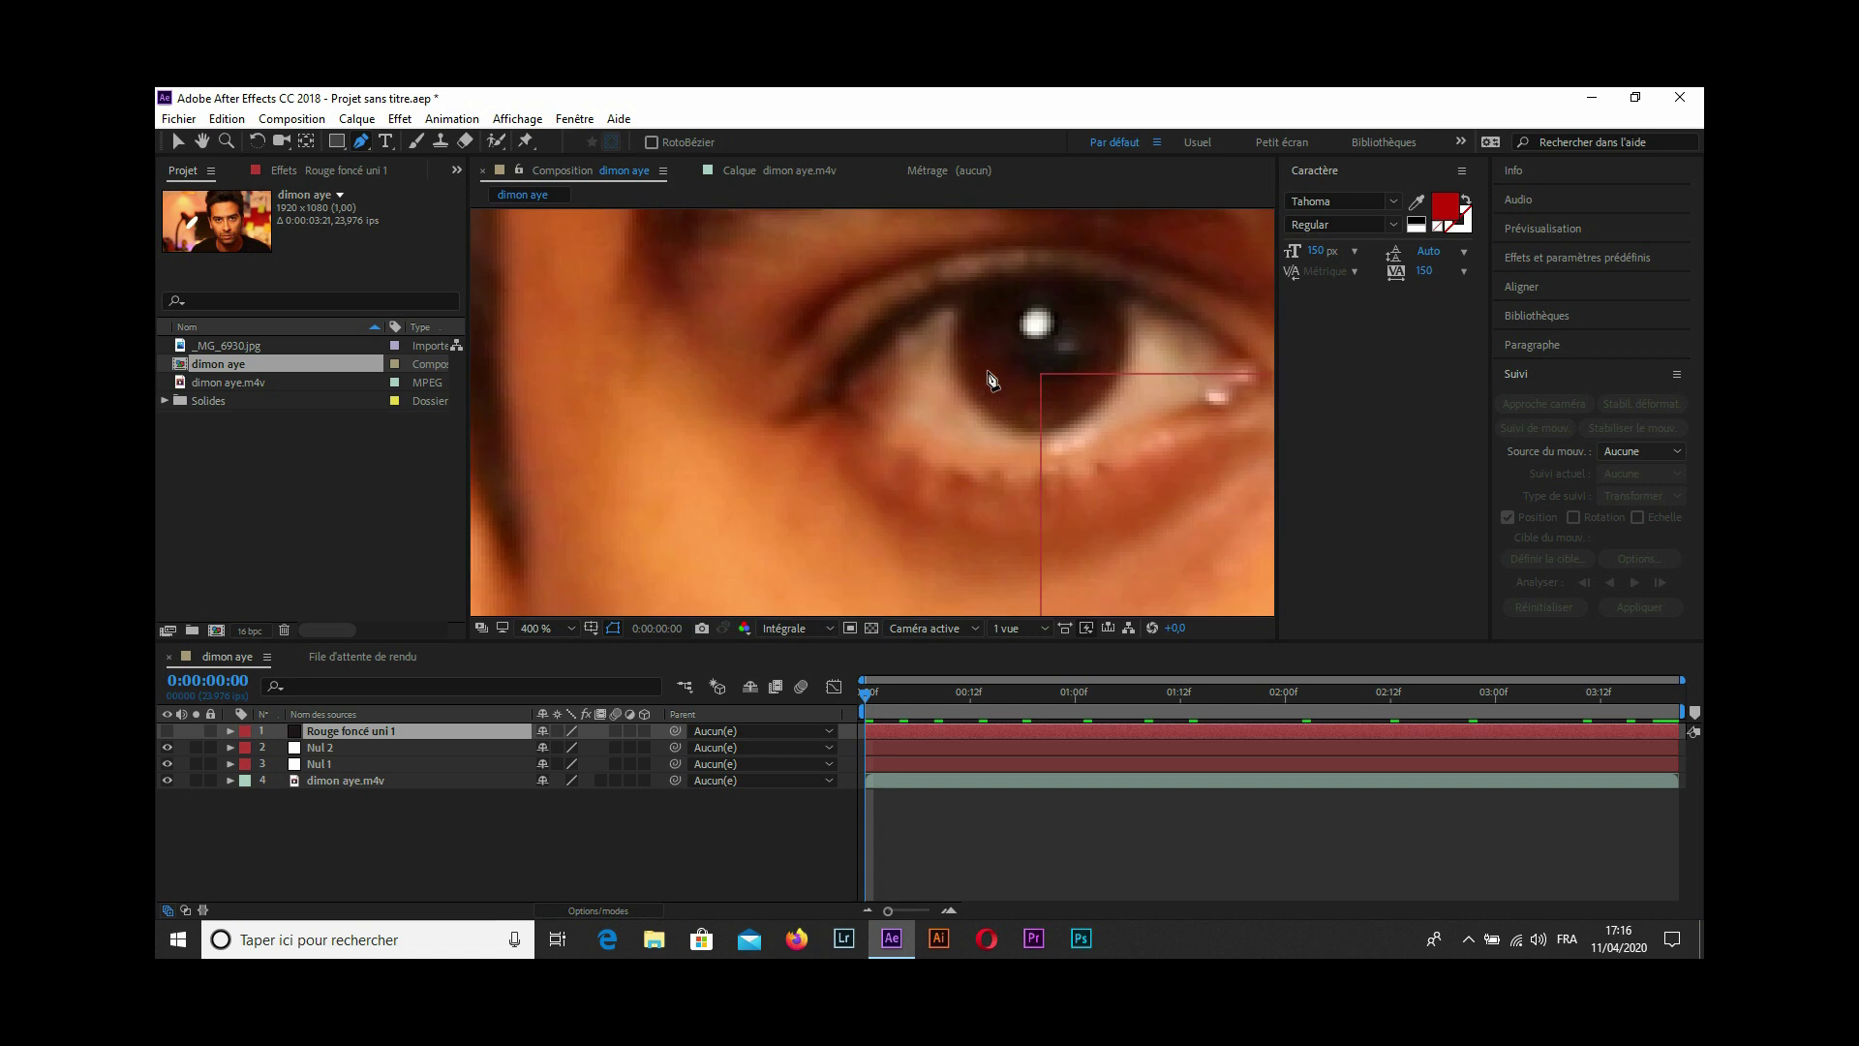
{"action": "left_click_drag", "start_coordinate": [1097, 360], "coordinate": [929, 395]}
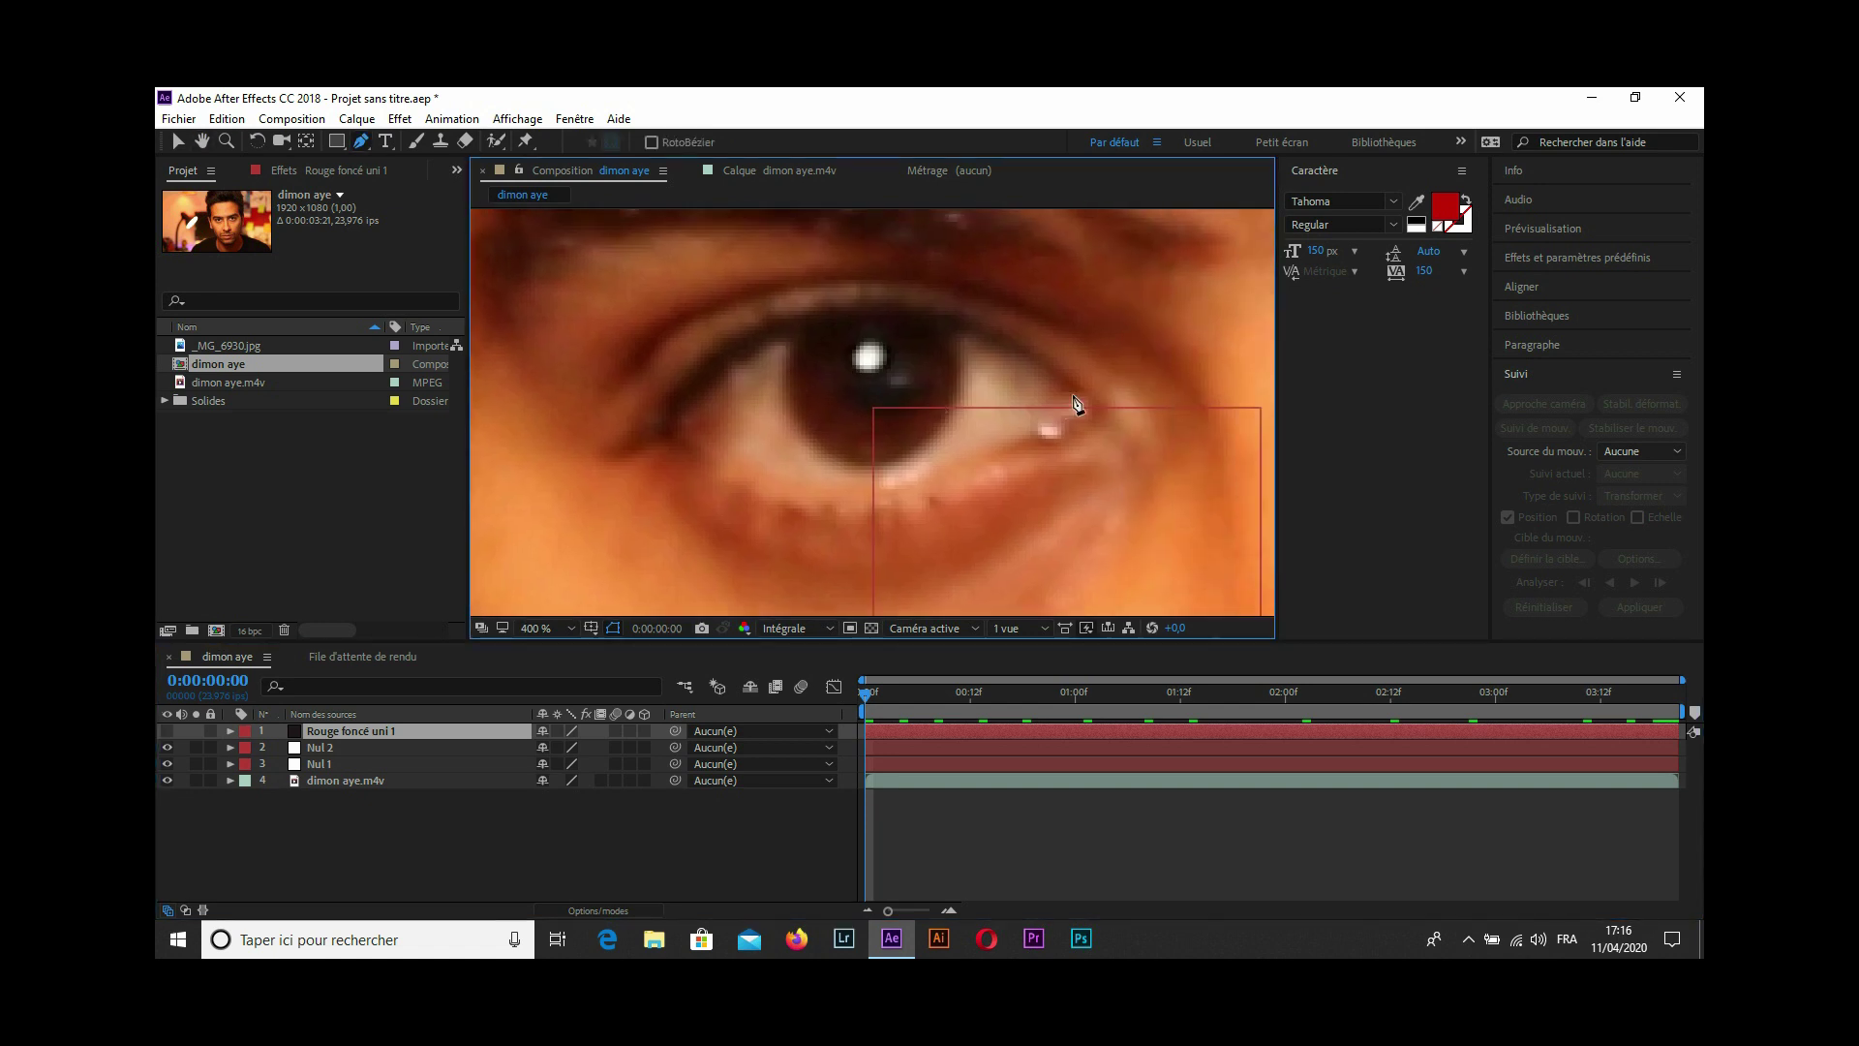
{"action": "key", "text": "F2"}
{"action": "left_click", "coordinate": [1074, 391]}
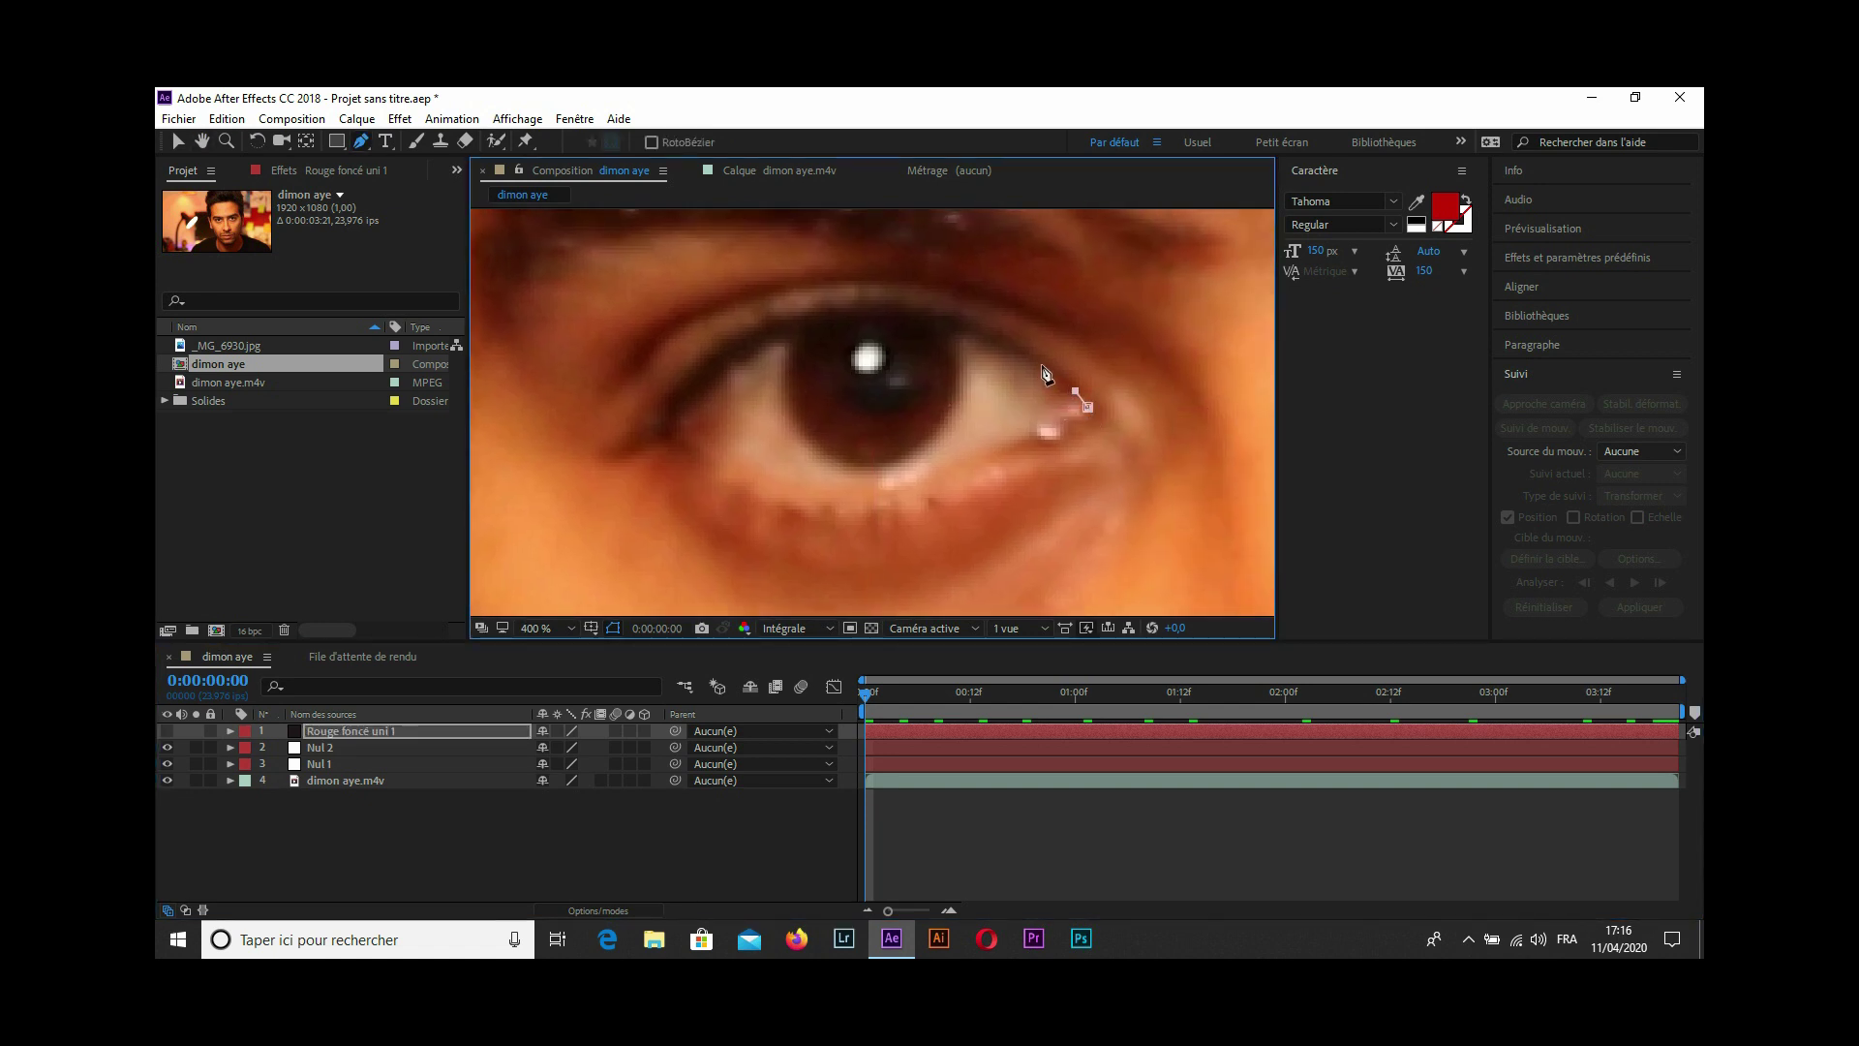
{"action": "left_click", "coordinate": [1025, 357]}
{"action": "left_click_drag", "start_coordinate": [916, 318], "coordinate": [852, 316]}
{"action": "left_click_drag", "start_coordinate": [772, 335], "coordinate": [727, 355]}
Complete the eye outline through the inner corner and lower eyelid, closing it at the outer corner.
{"action": "left_click_drag", "start_coordinate": [669, 429], "coordinate": [666, 438]}
{"action": "left_click", "coordinate": [710, 469]}
{"action": "left_click_drag", "start_coordinate": [848, 508], "coordinate": [862, 503]}
{"action": "left_click", "coordinate": [985, 458]}
{"action": "left_click", "coordinate": [1042, 445]}
{"action": "left_click", "coordinate": [1072, 439]}
{"action": "left_click", "coordinate": [1088, 406]}
{"action": "left_click_drag", "start_coordinate": [1085, 406], "coordinate": [1107, 428]}
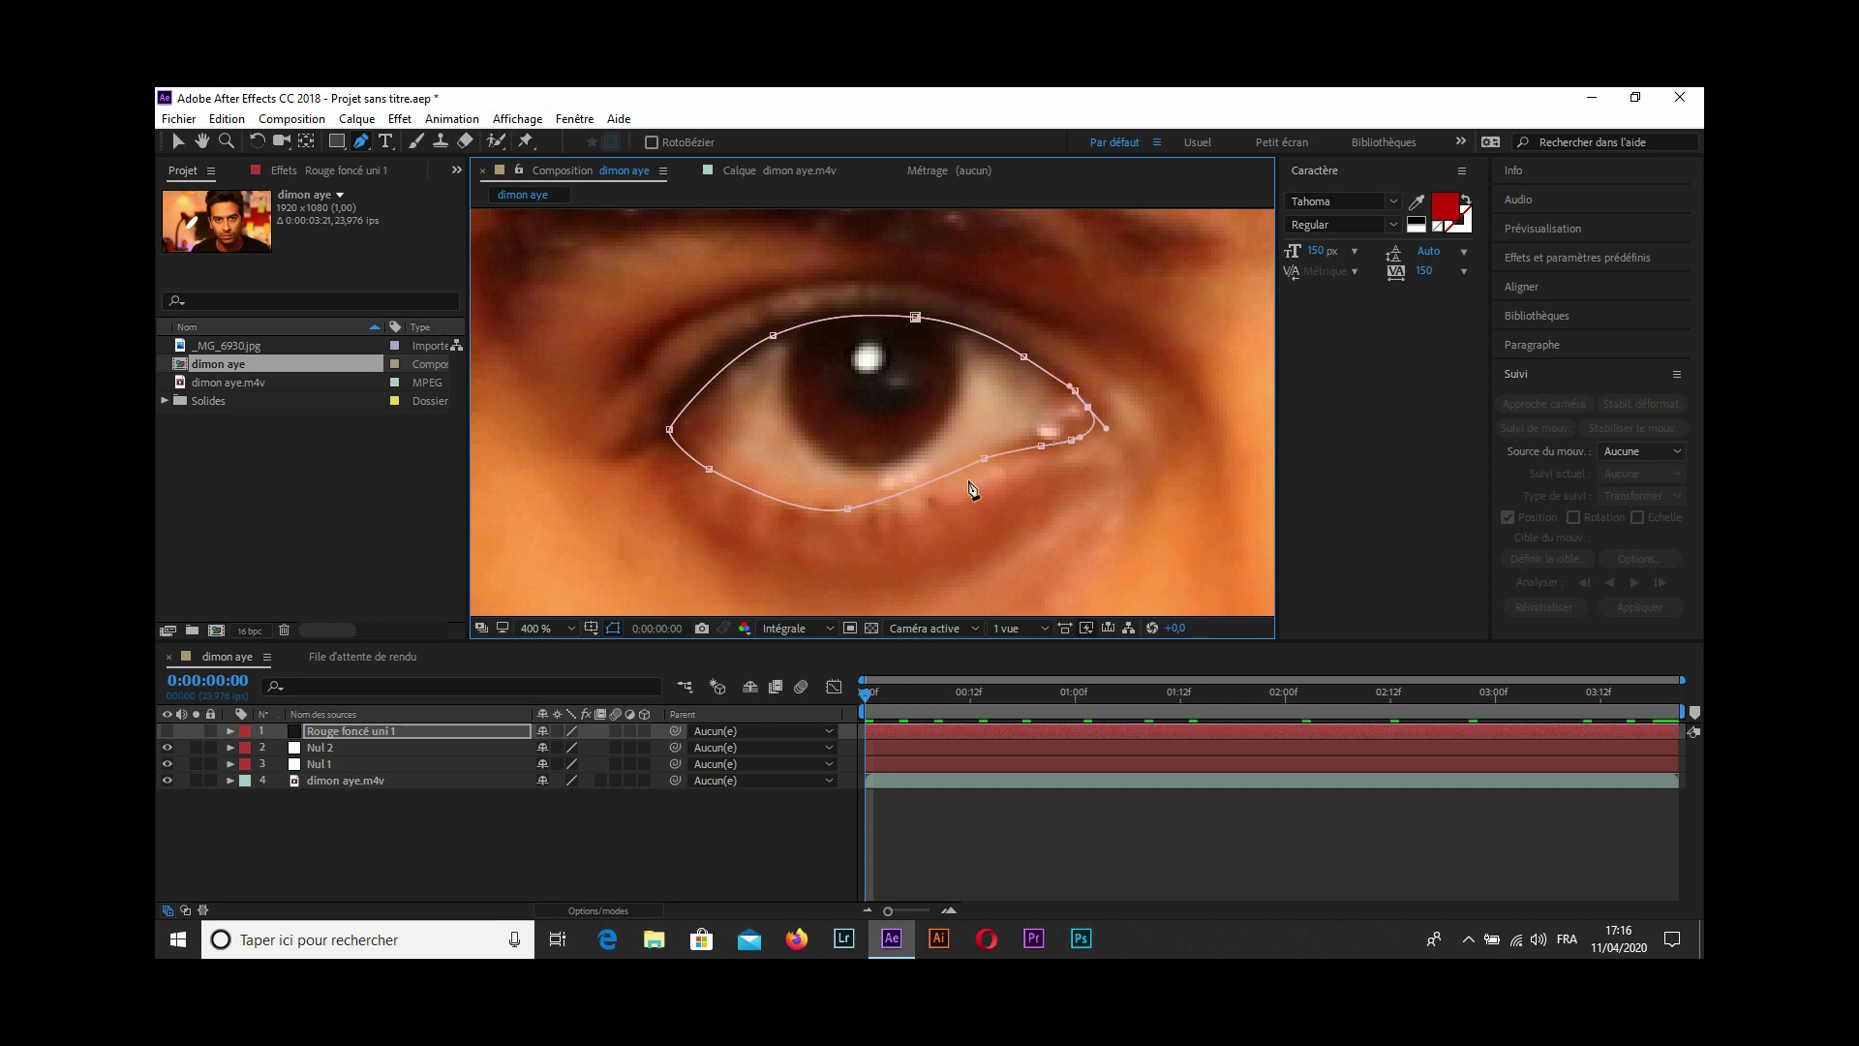
Show the solid inside the eye mask and set Mask Feather to 4 px.
{"action": "left_click", "coordinate": [167, 729]}
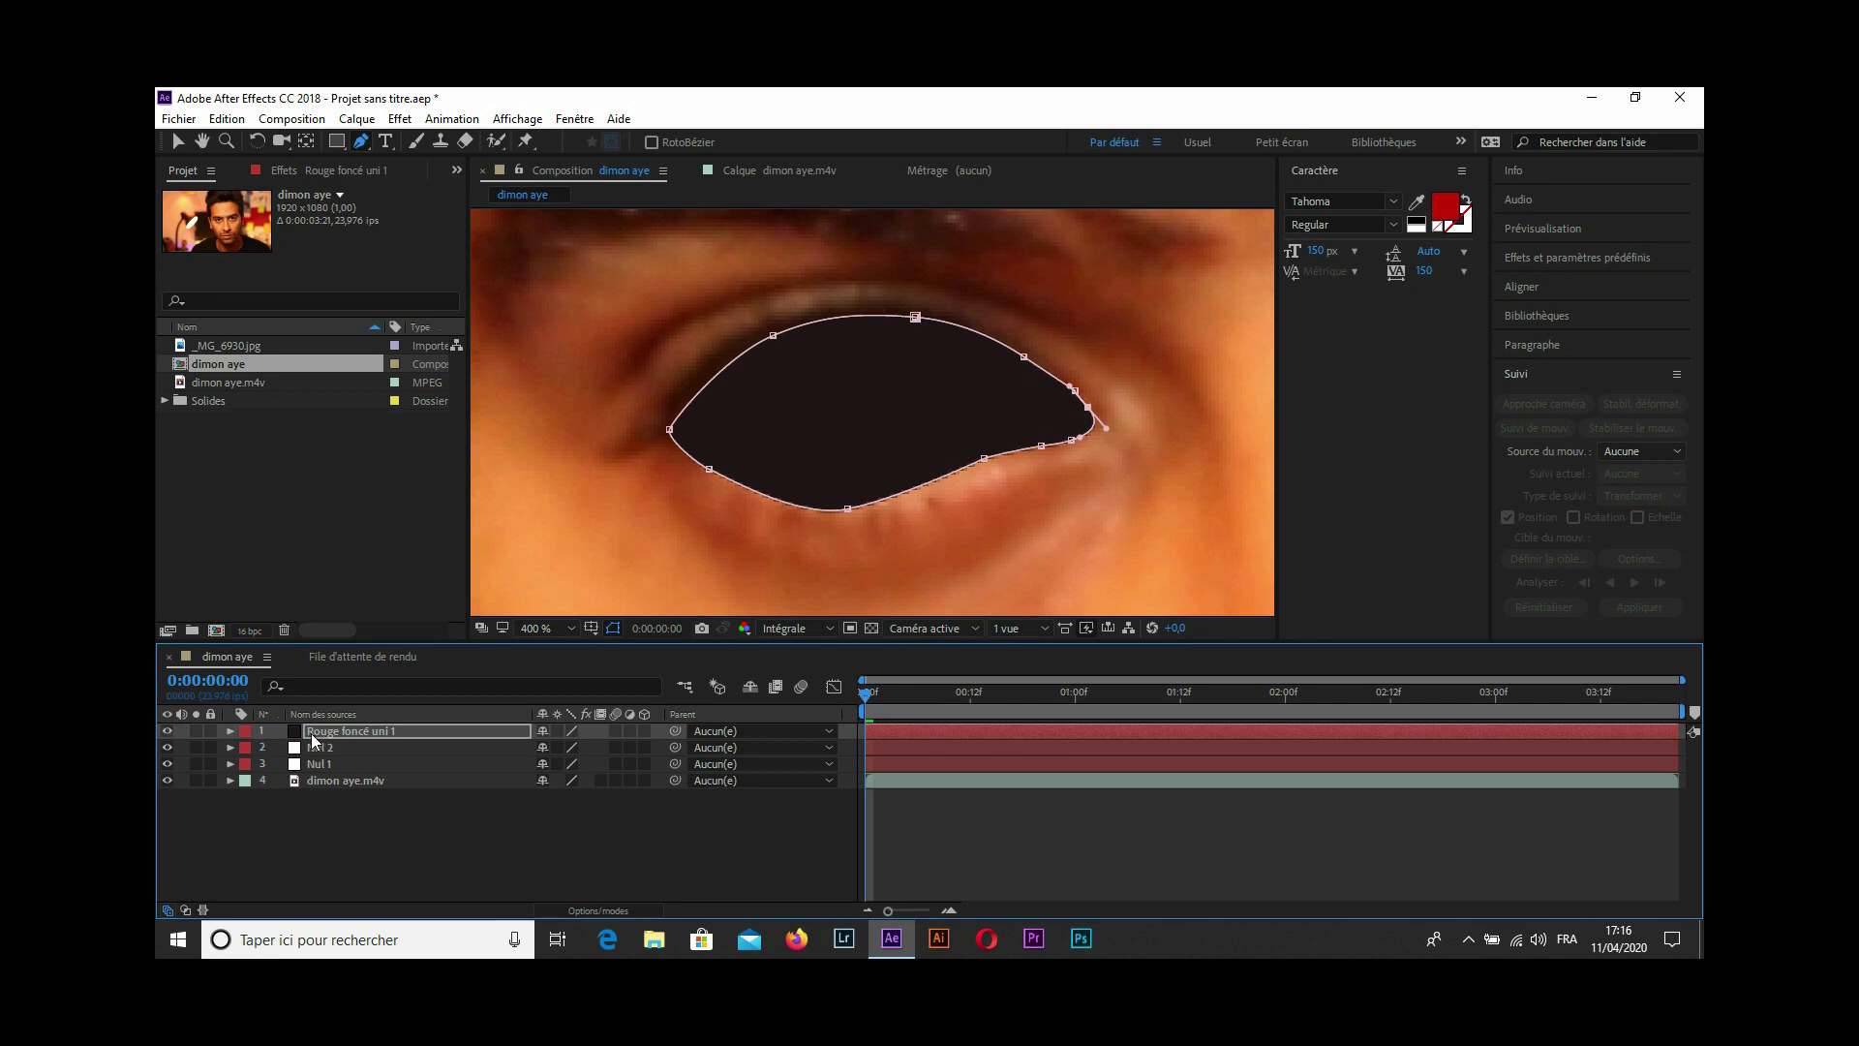
{"action": "key", "text": "f"}
{"action": "left_click", "coordinate": [559, 765]}
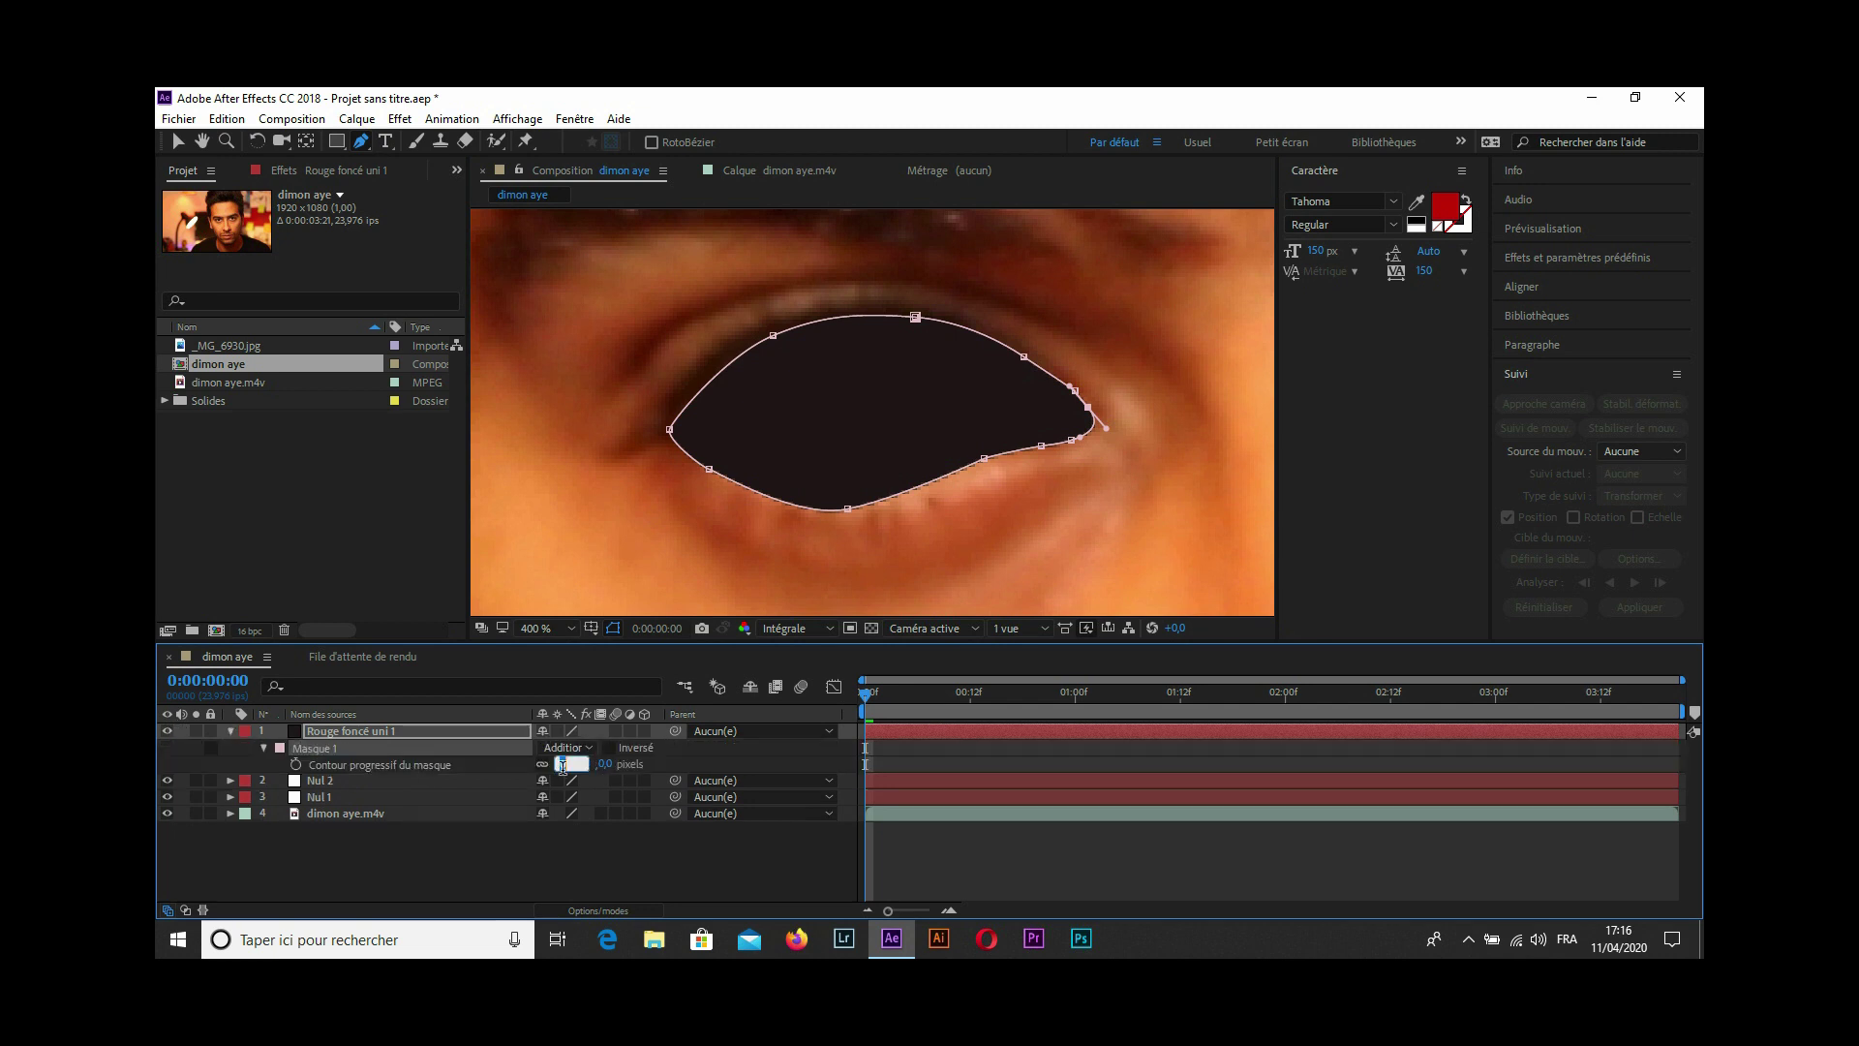
{"action": "type", "text": "4"}
{"action": "key", "text": "Return"}
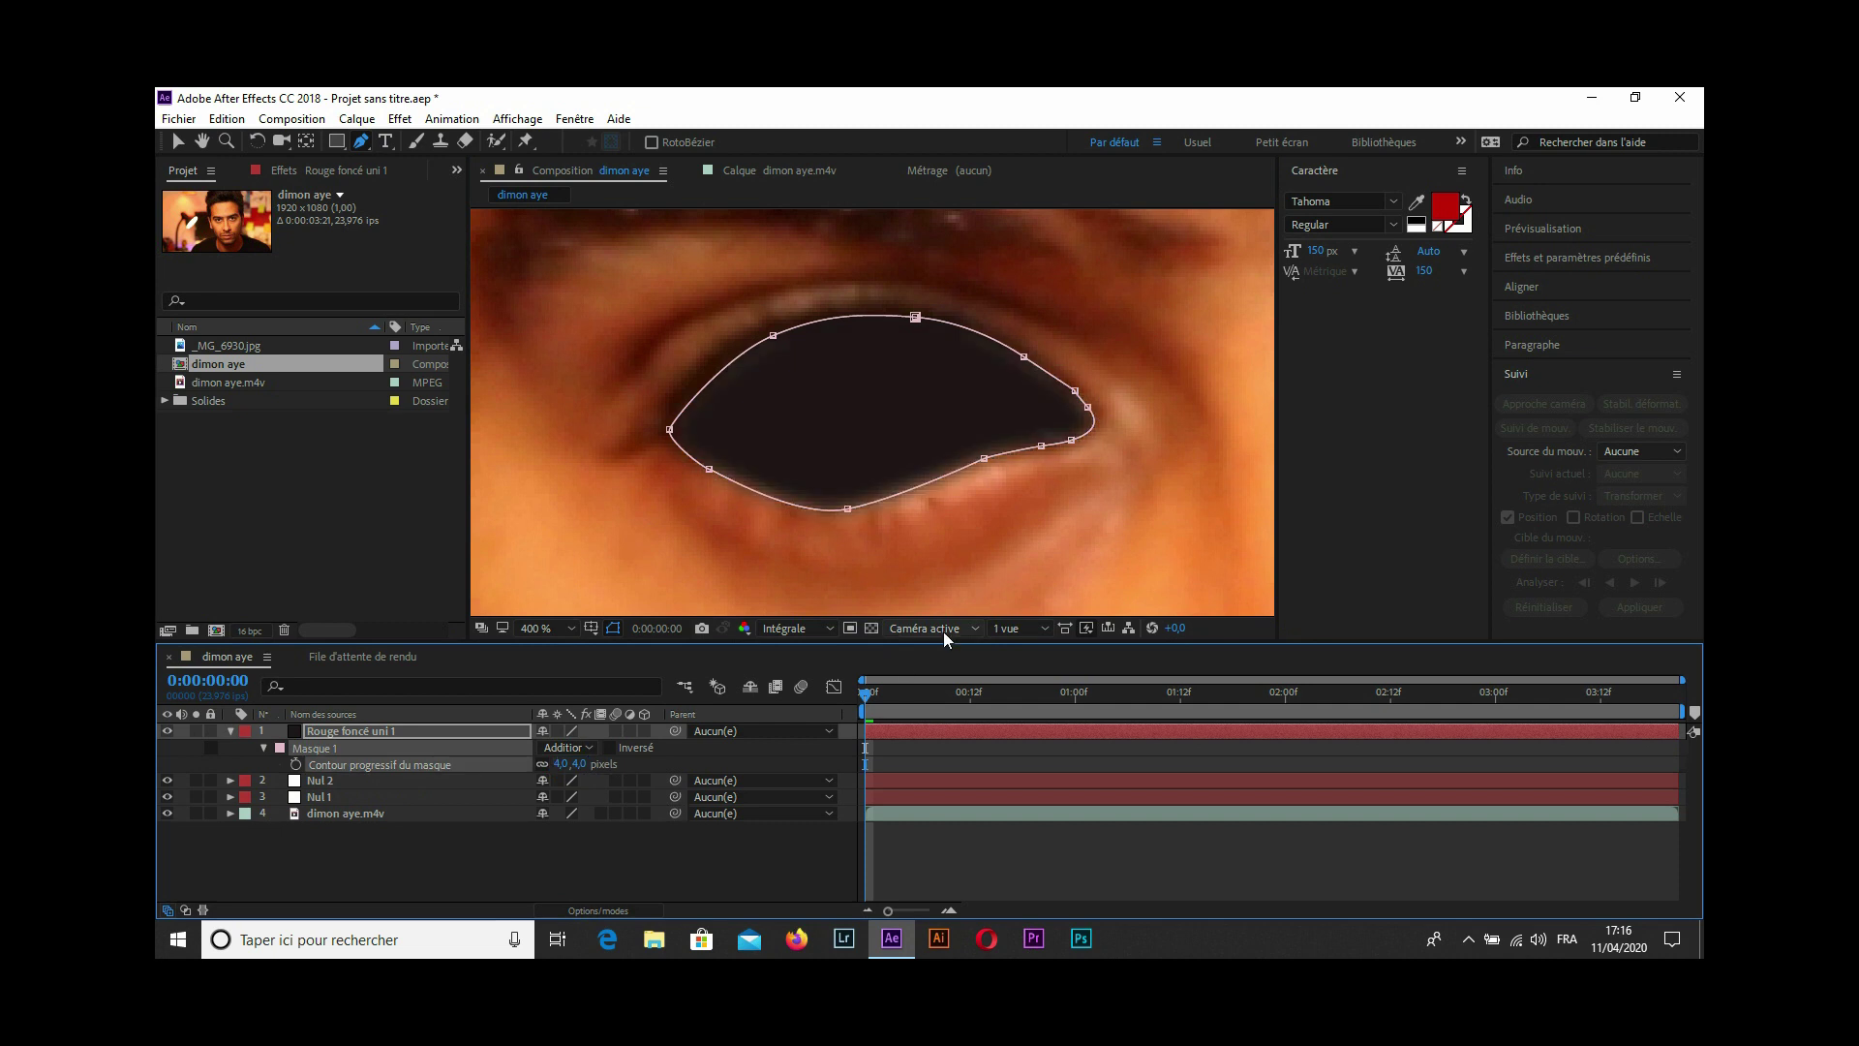
Hide the solid and zoom in closely on the eye's catchlight.
{"action": "scroll", "coordinate": [878, 530], "scroll_direction": "down", "scroll_amount": 3}
{"action": "scroll", "coordinate": [910, 510], "scroll_direction": "down", "scroll_amount": 5}
{"action": "scroll", "coordinate": [942, 490], "scroll_direction": "up", "scroll_amount": 4}
{"action": "key", "text": "period"}
{"action": "key", "text": "period"}
{"action": "key", "text": "period"}
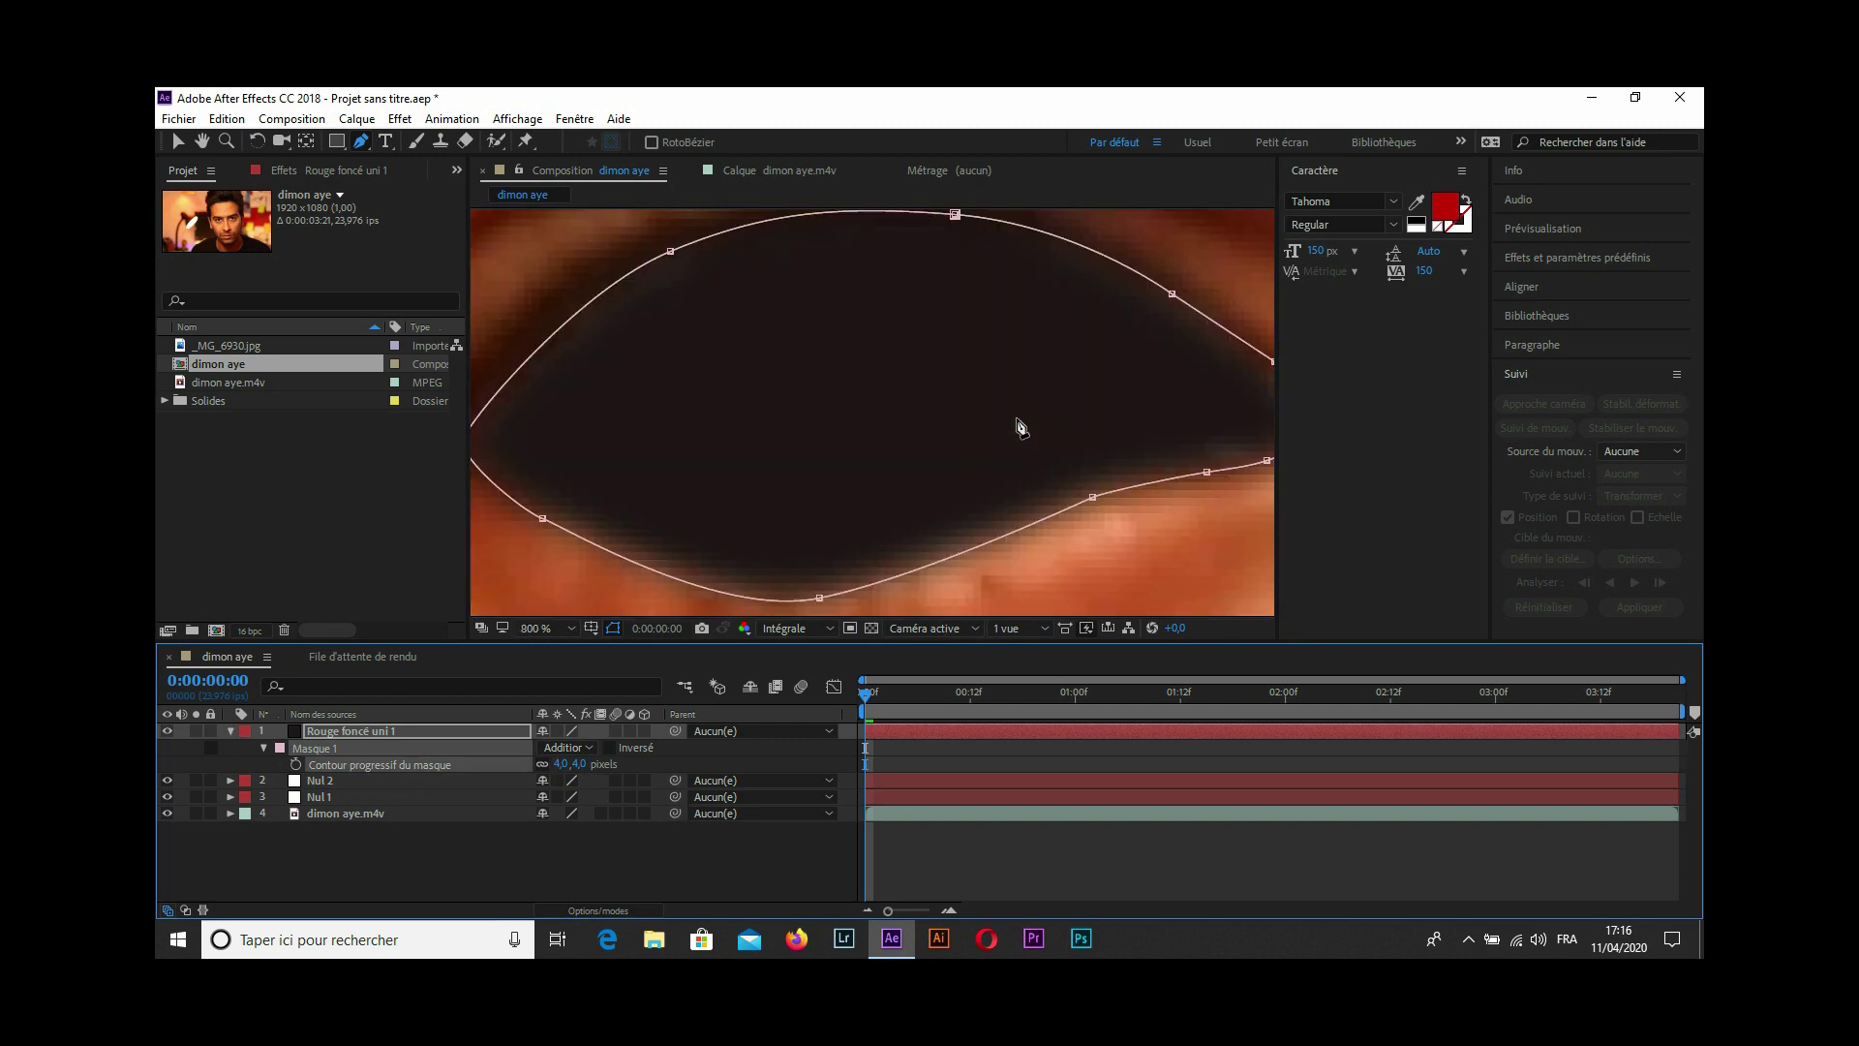
{"action": "left_click", "coordinate": [167, 730]}
{"action": "key", "text": "h"}
{"action": "scroll", "coordinate": [897, 302], "scroll_direction": "up", "scroll_amount": 1}
Draw a second closed mask, Masque 2, around the eye's white catchlight.
{"action": "left_click_drag", "start_coordinate": [898, 302], "coordinate": [883, 513]}
{"action": "key", "text": "g"}
{"action": "left_click", "coordinate": [786, 347]}
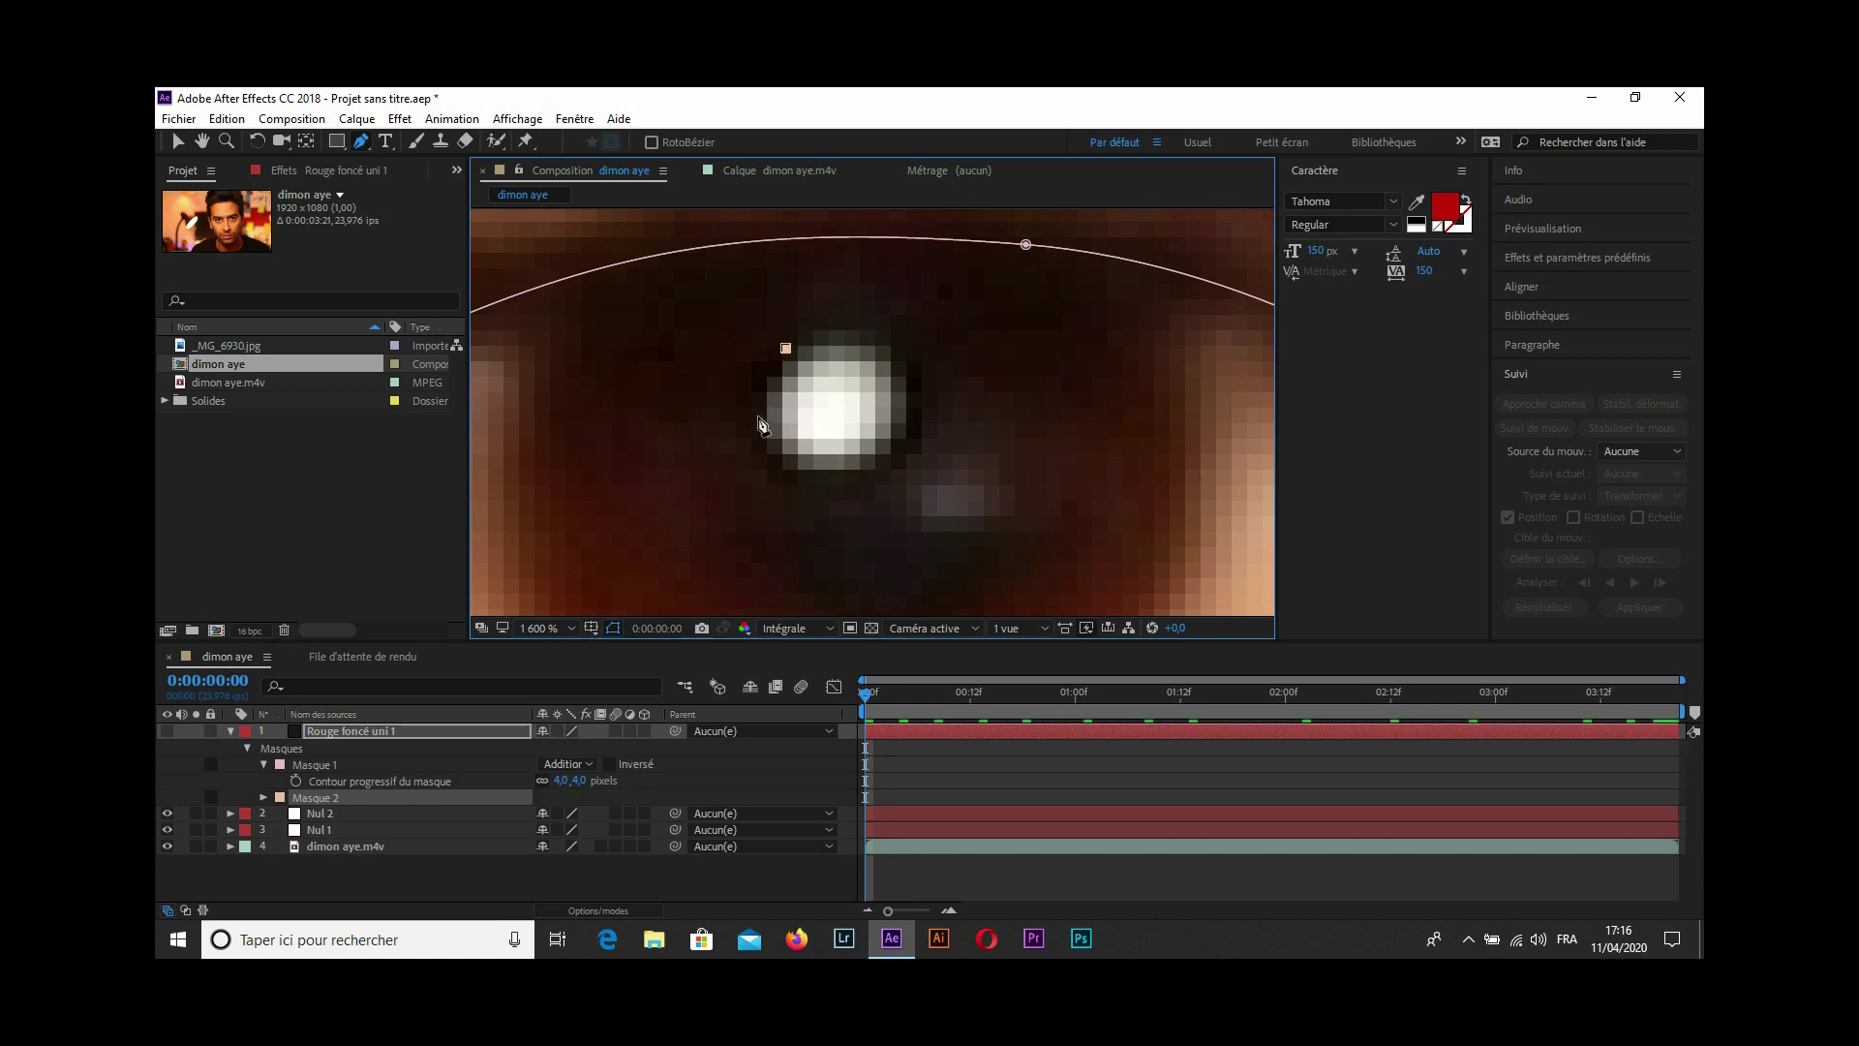
{"action": "mouse_move", "coordinate": [784, 460]}
{"action": "left_mouse_down"}
{"action": "mouse_move", "coordinate": [848, 502]}
{"action": "mouse_move", "coordinate": [829, 523]}
{"action": "left_mouse_up"}
{"action": "left_click_drag", "start_coordinate": [907, 450], "coordinate": [916, 429]}
{"action": "left_click_drag", "start_coordinate": [869, 335], "coordinate": [796, 301]}
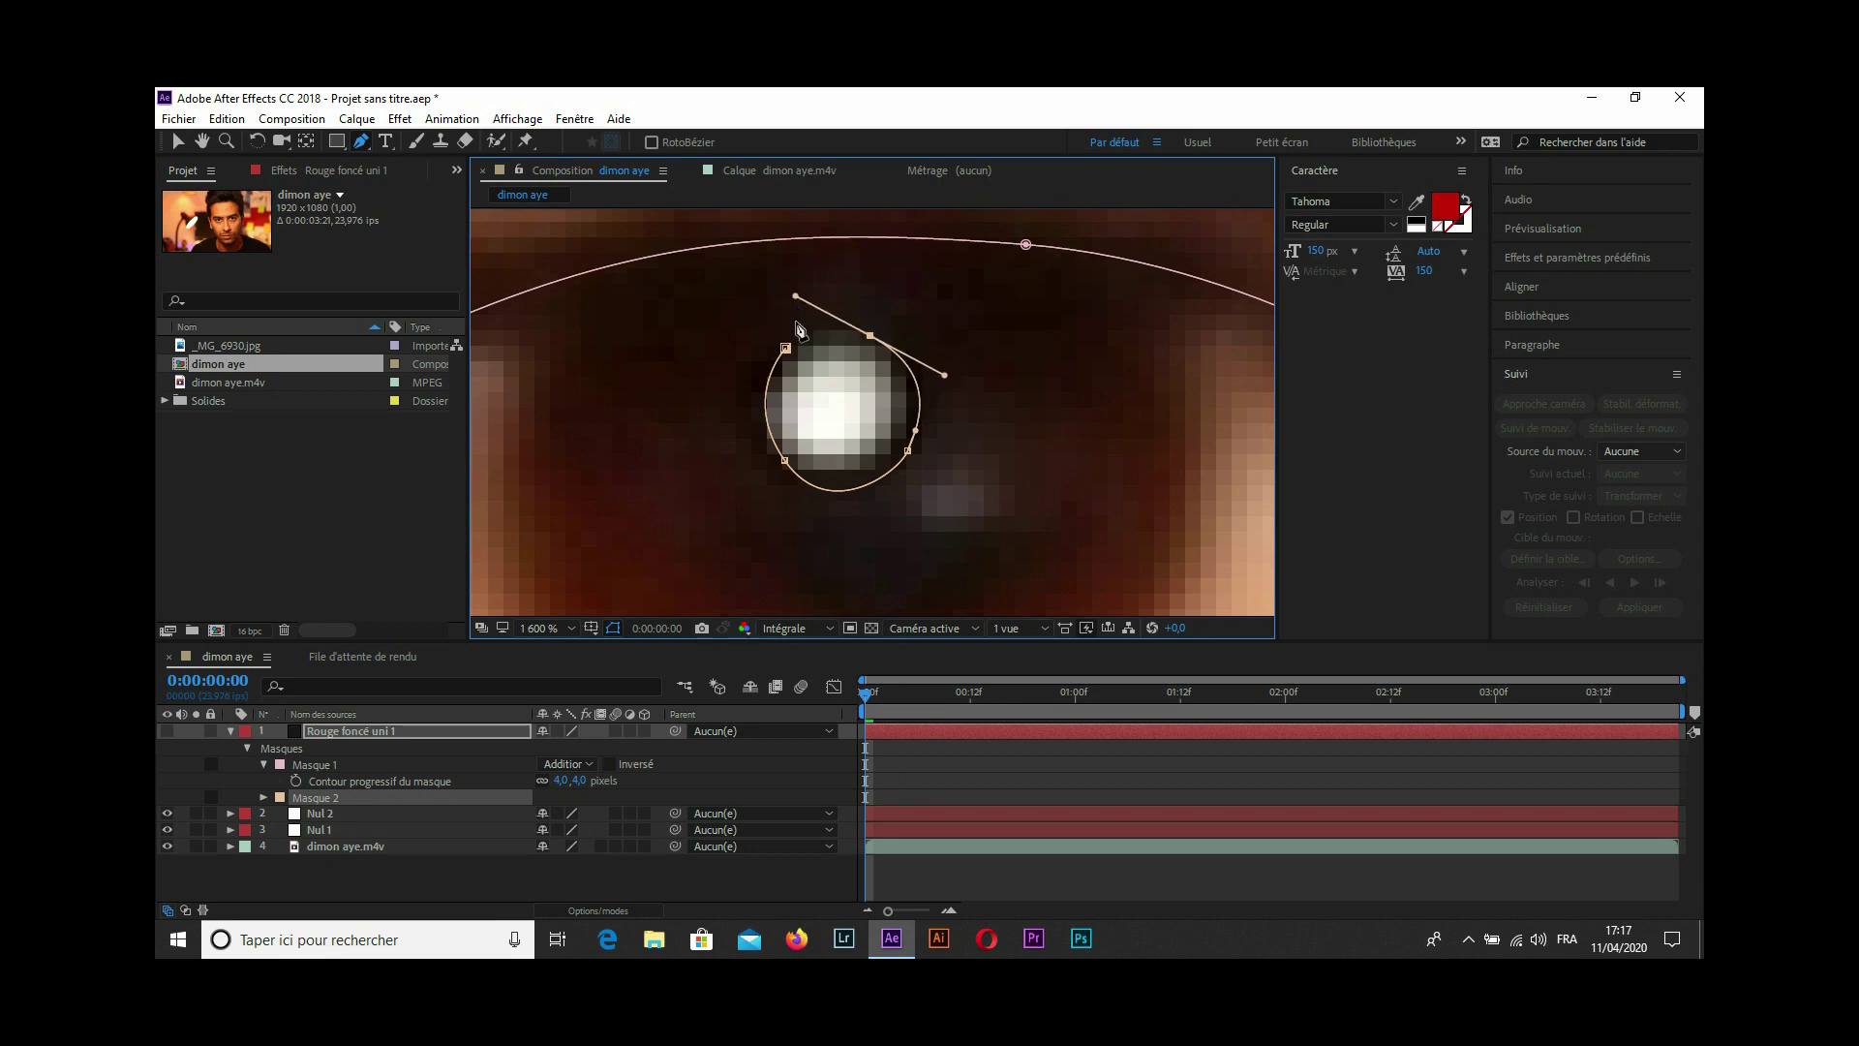
{"action": "left_click", "coordinate": [786, 348]}
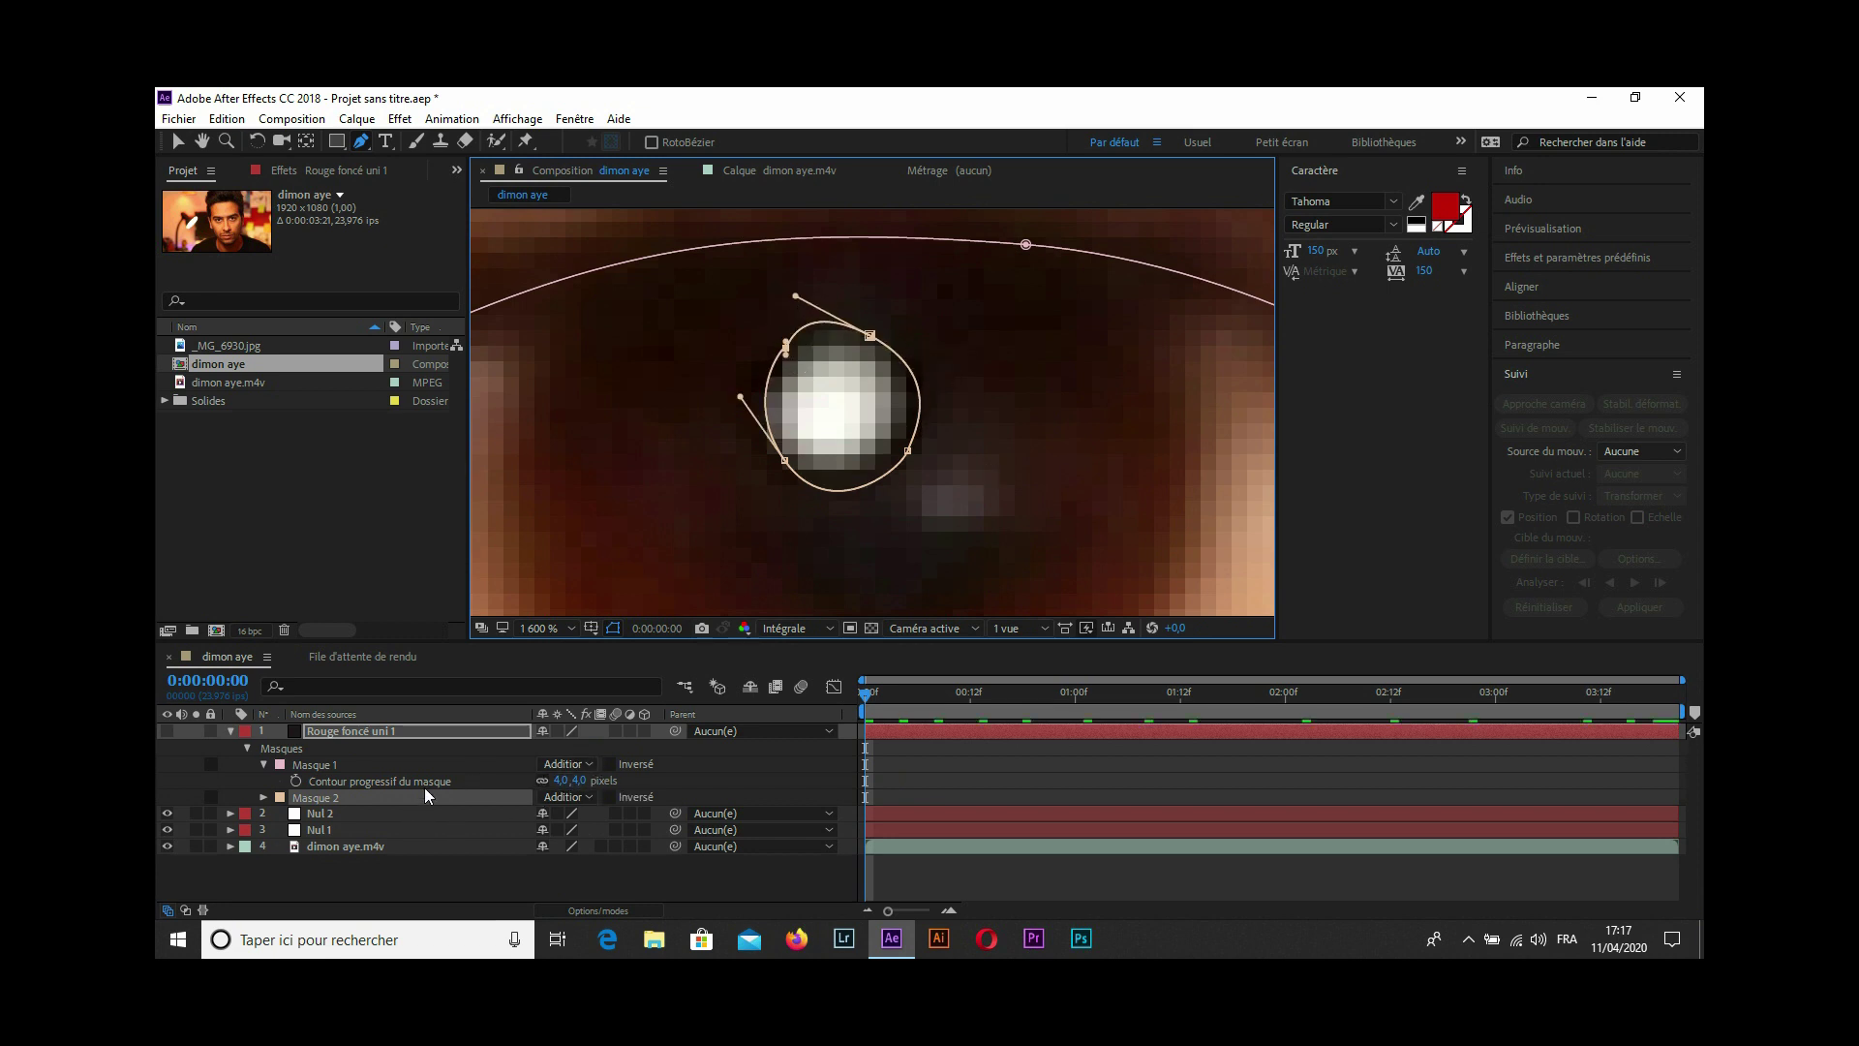
Set Masque 2 to Soustraire, show the solid again, and bring up both masks' feather values.
{"action": "left_click", "coordinate": [585, 799]}
{"action": "left_click", "coordinate": [603, 691]}
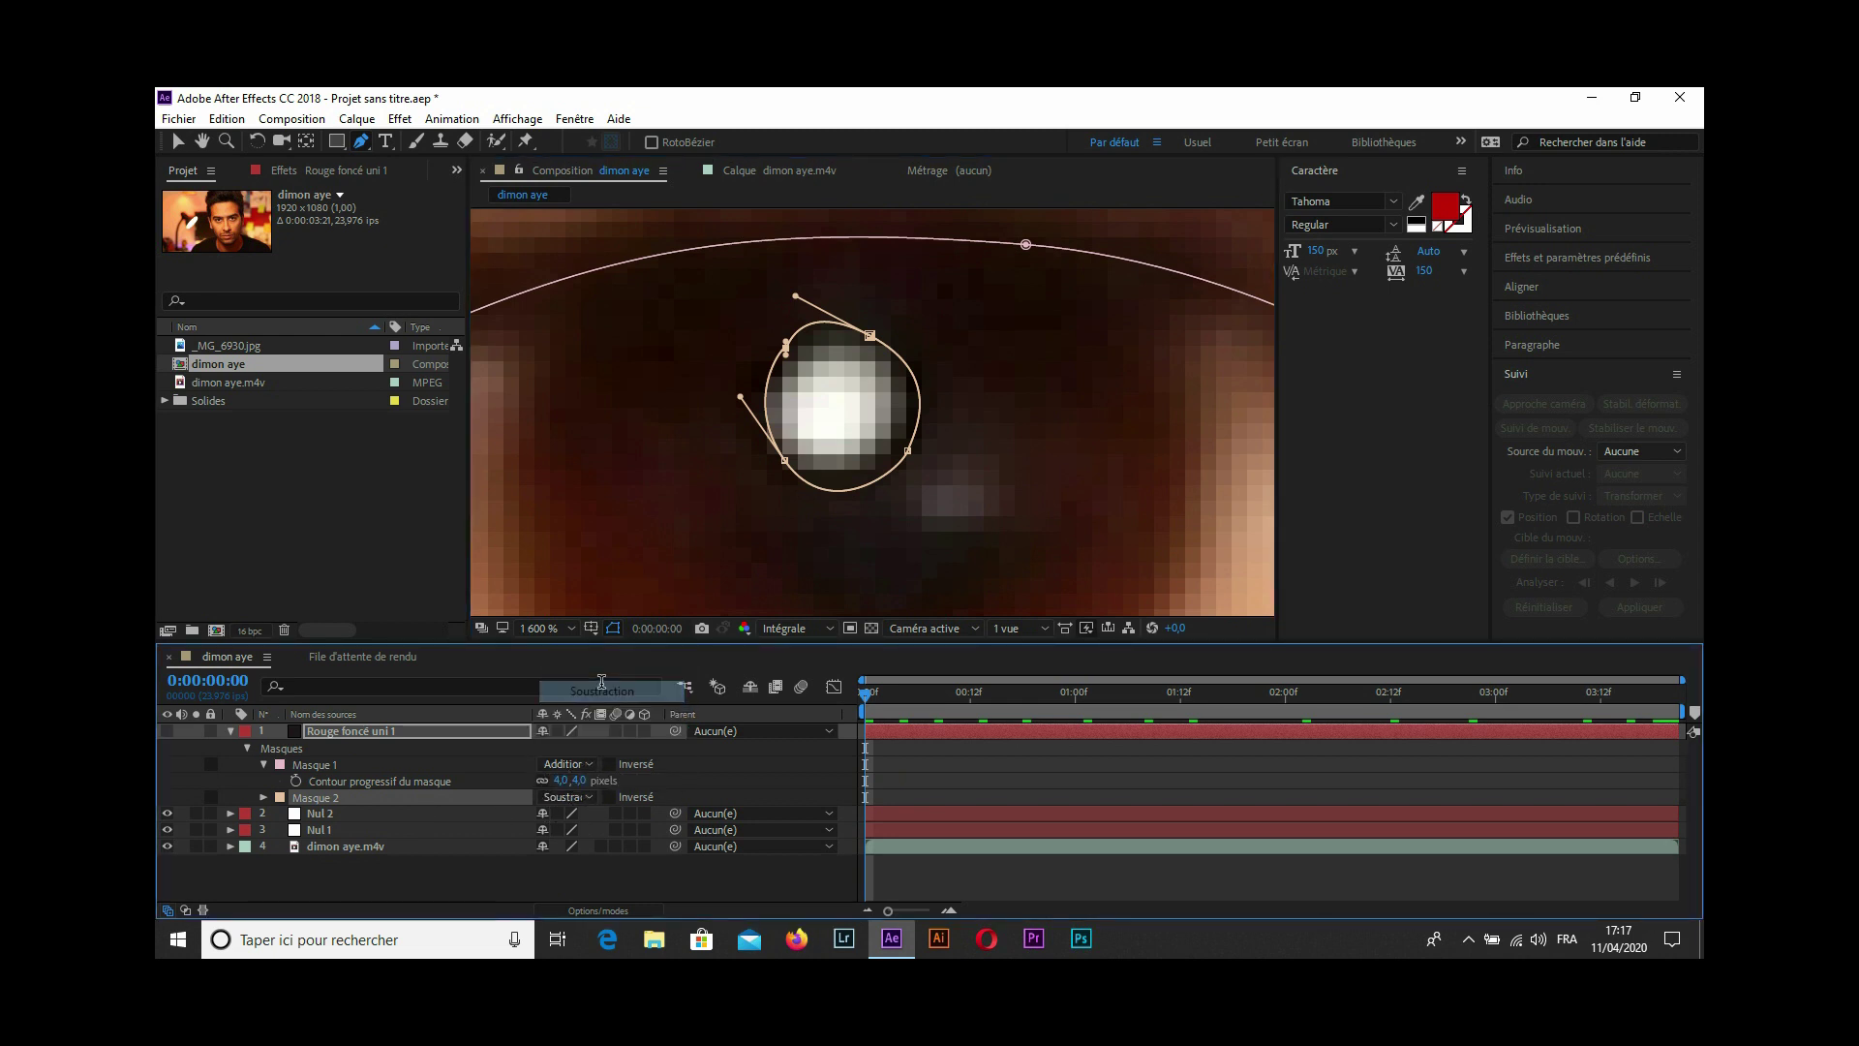
{"action": "left_click", "coordinate": [170, 731]}
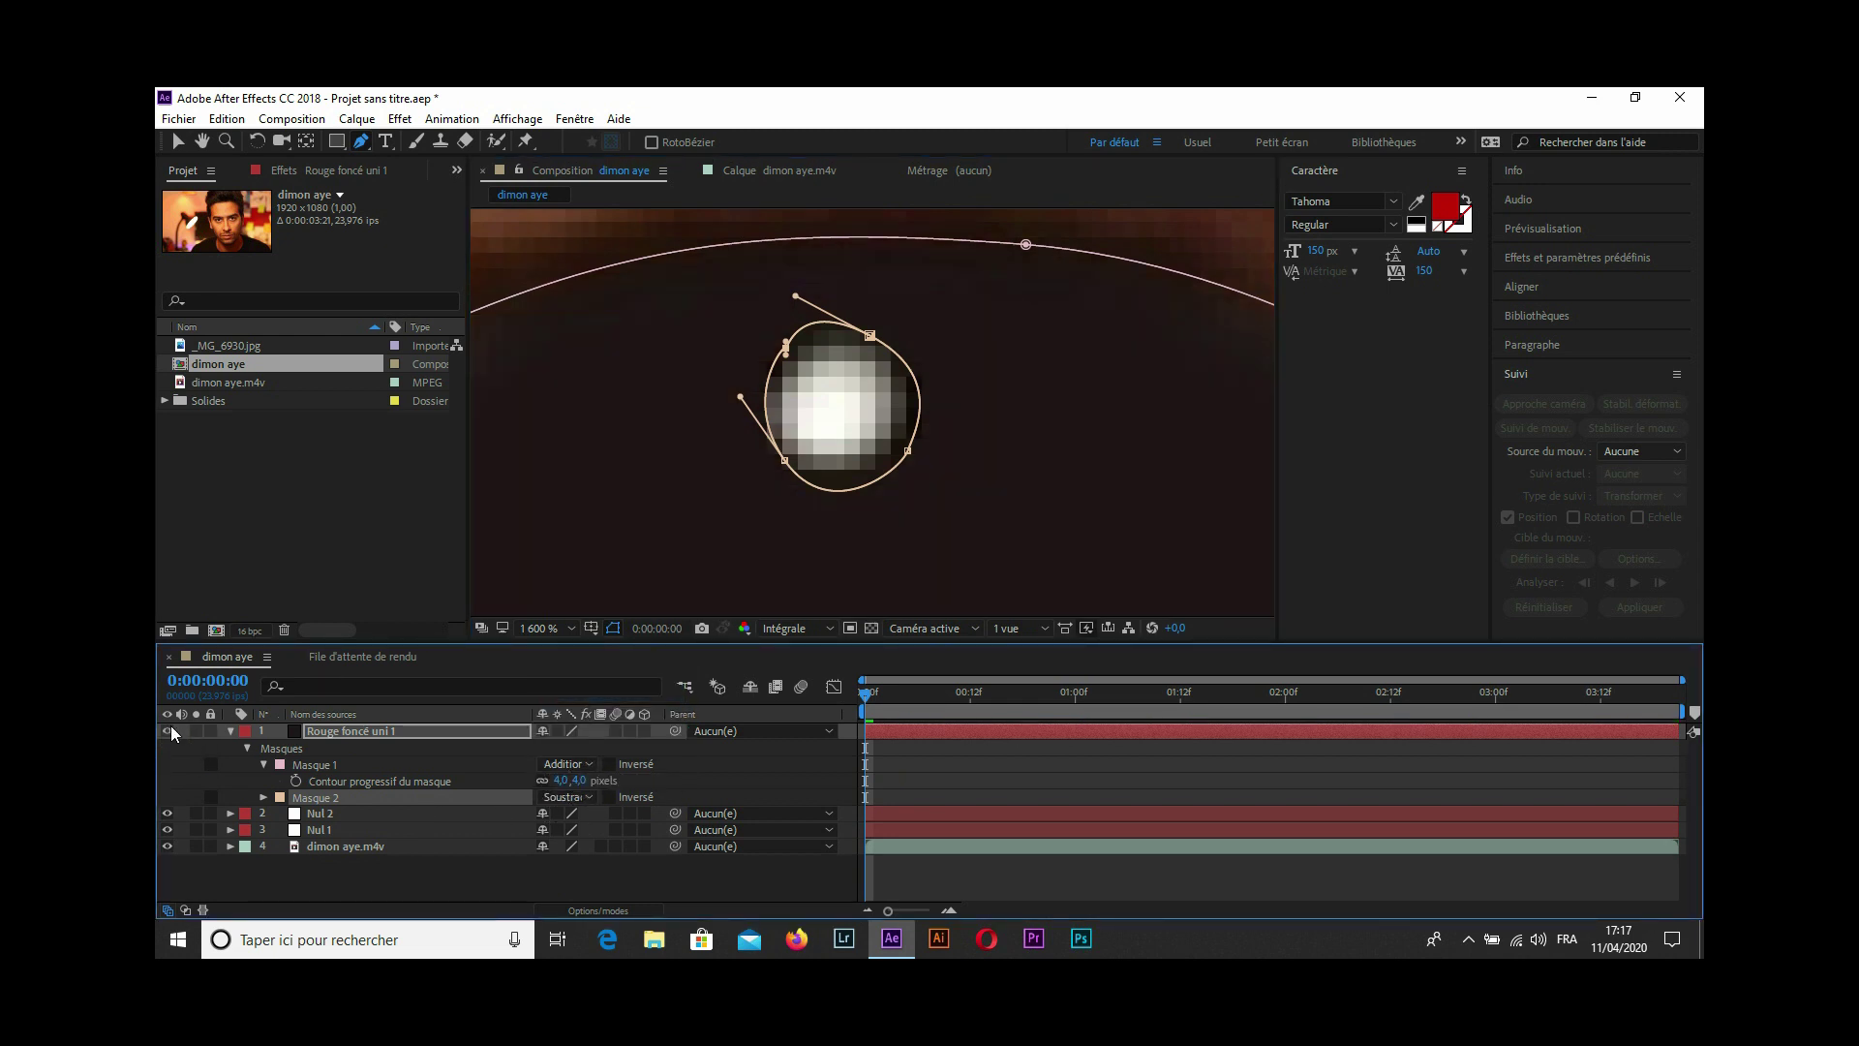
{"action": "left_click", "coordinate": [338, 762]}
{"action": "key", "text": "m"}
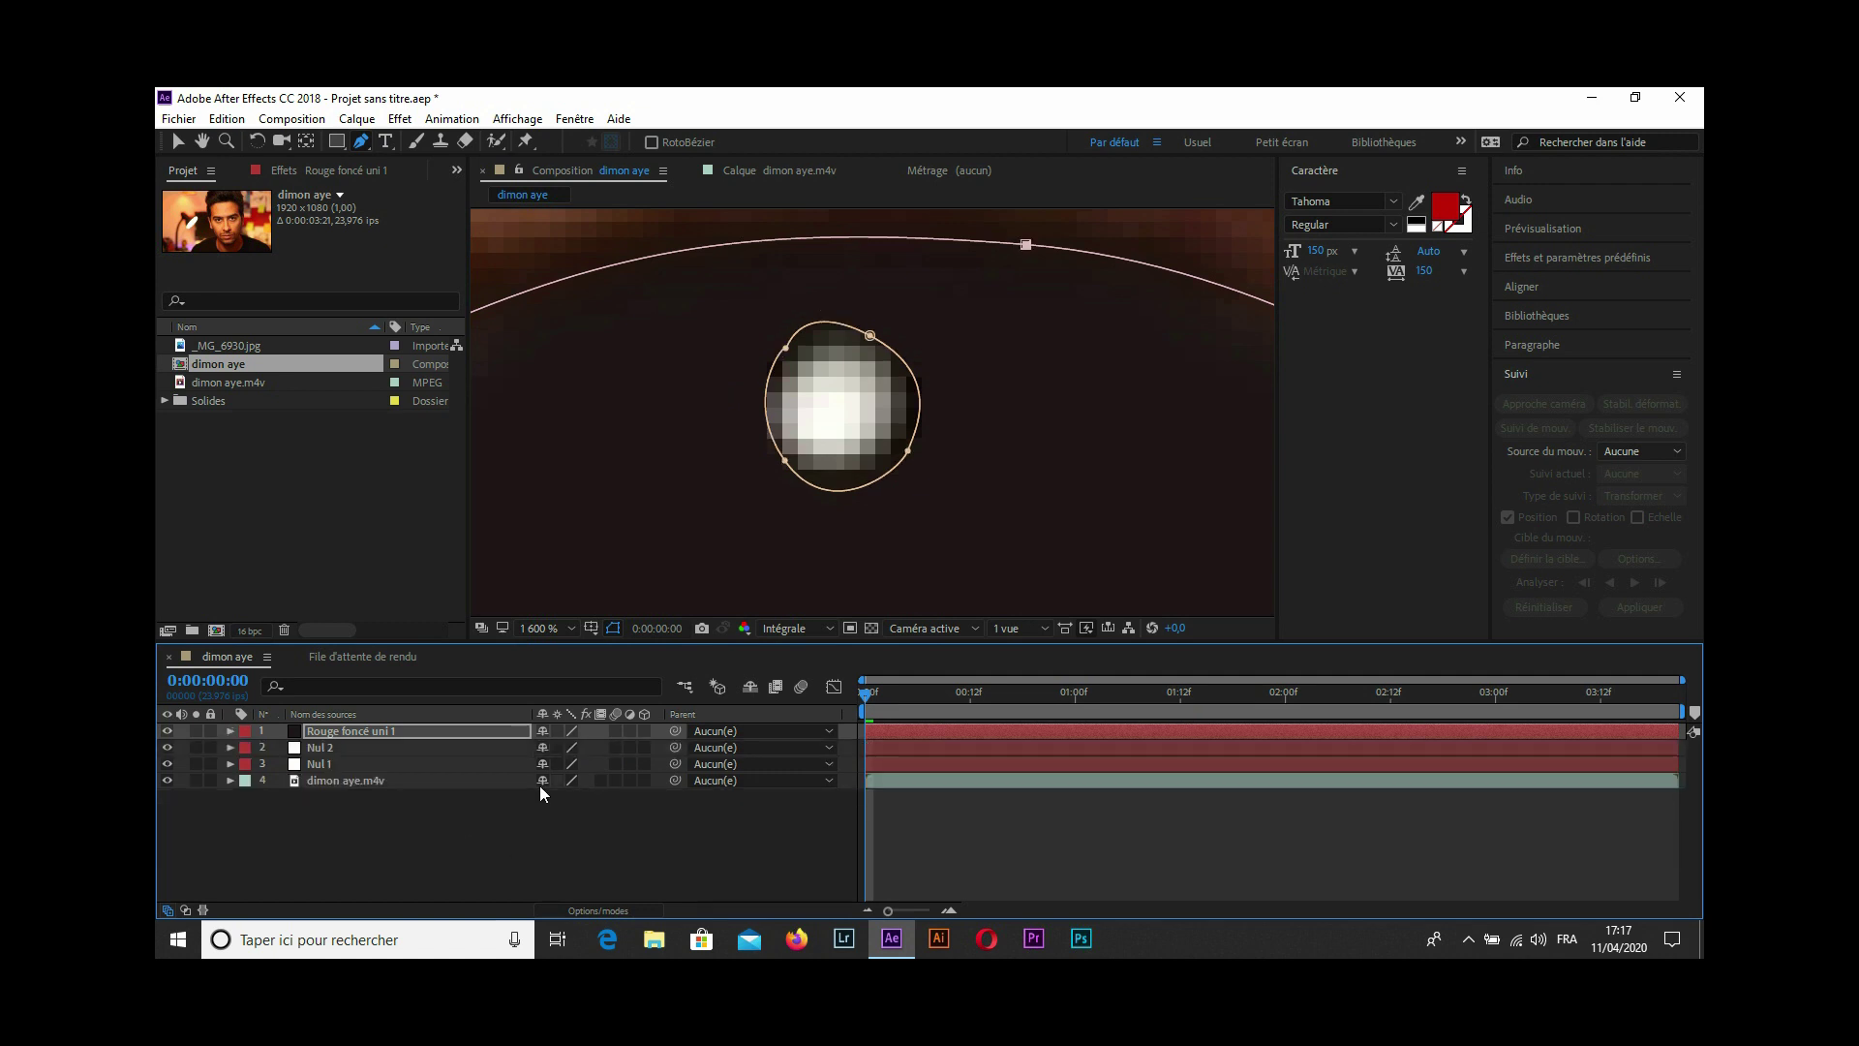
{"action": "key", "text": "f"}
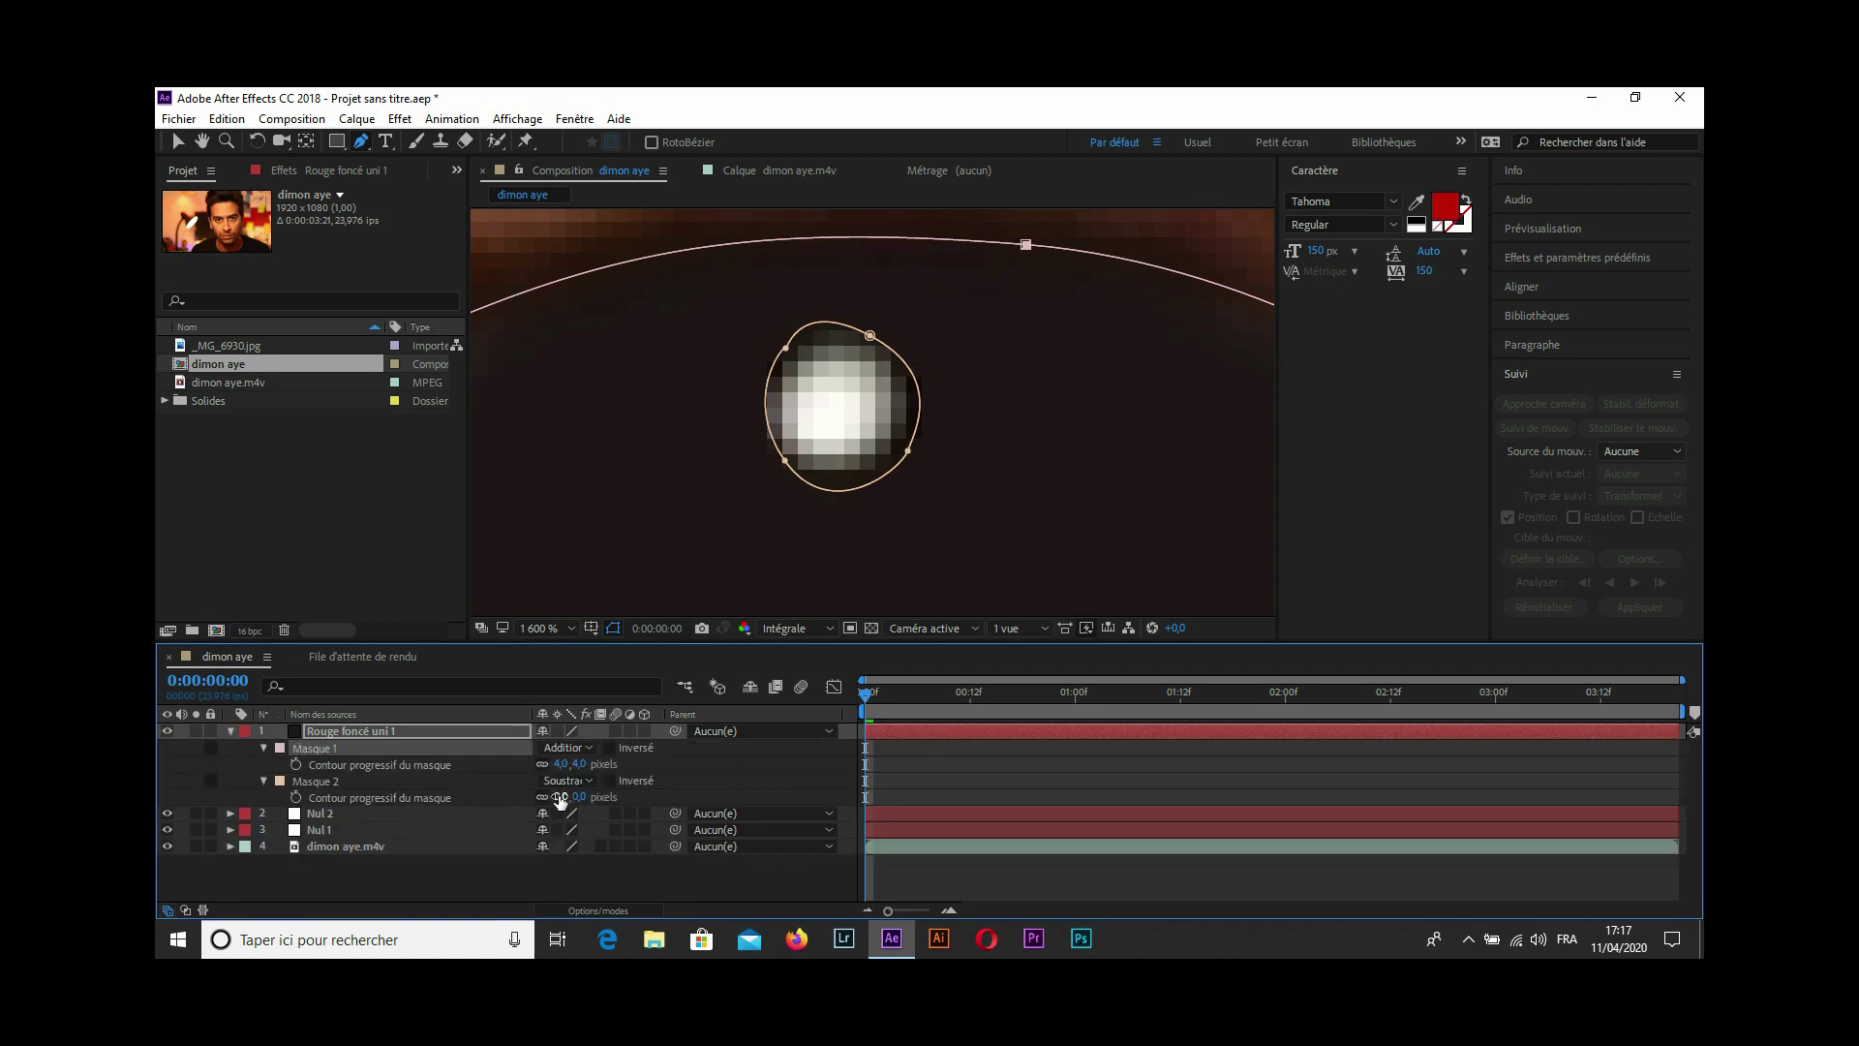
{"action": "left_click", "coordinate": [560, 796]}
{"action": "type", "text": "1"}
Apply a 1-pixel feather to Masque 2, zoom back out, collapse the solid and select the footage.
{"action": "key", "text": "Return"}
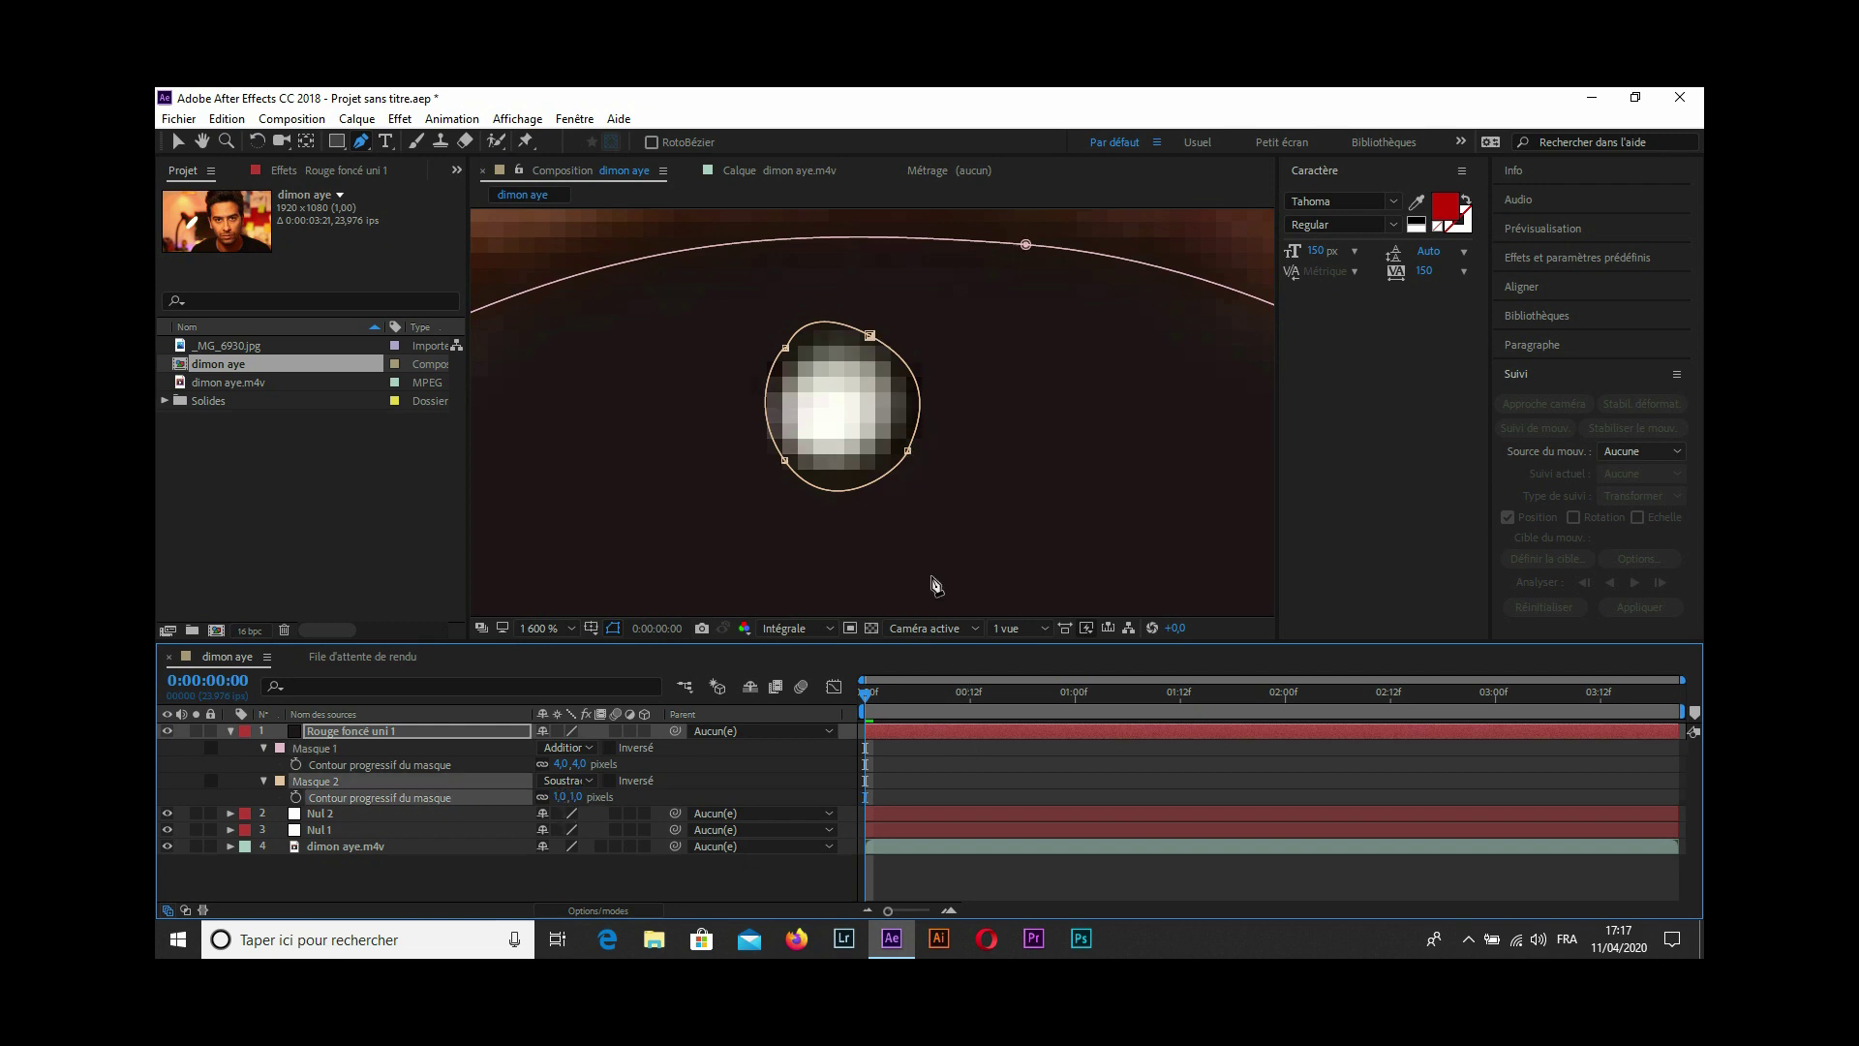
{"action": "scroll", "coordinate": [893, 469], "scroll_direction": "down", "scroll_amount": 6}
{"action": "scroll", "coordinate": [881, 426], "scroll_direction": "up", "scroll_amount": 3}
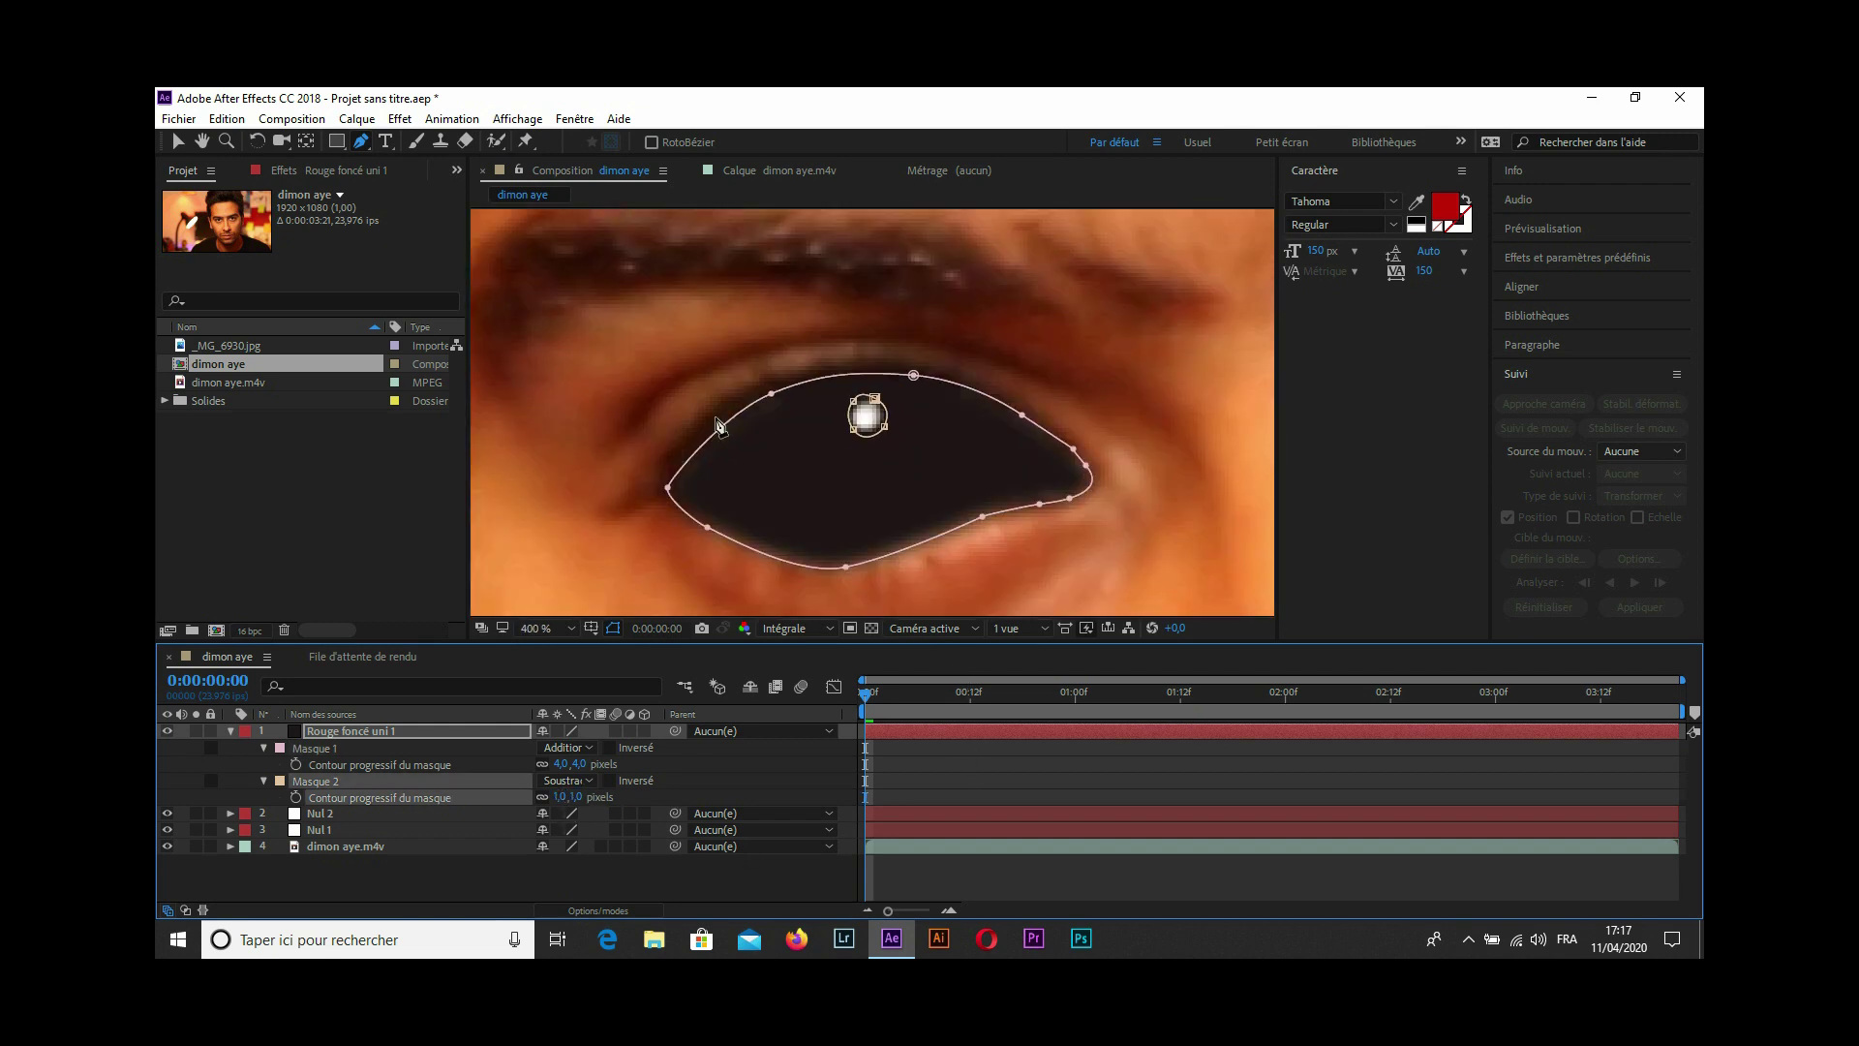
{"action": "key", "text": "comma"}
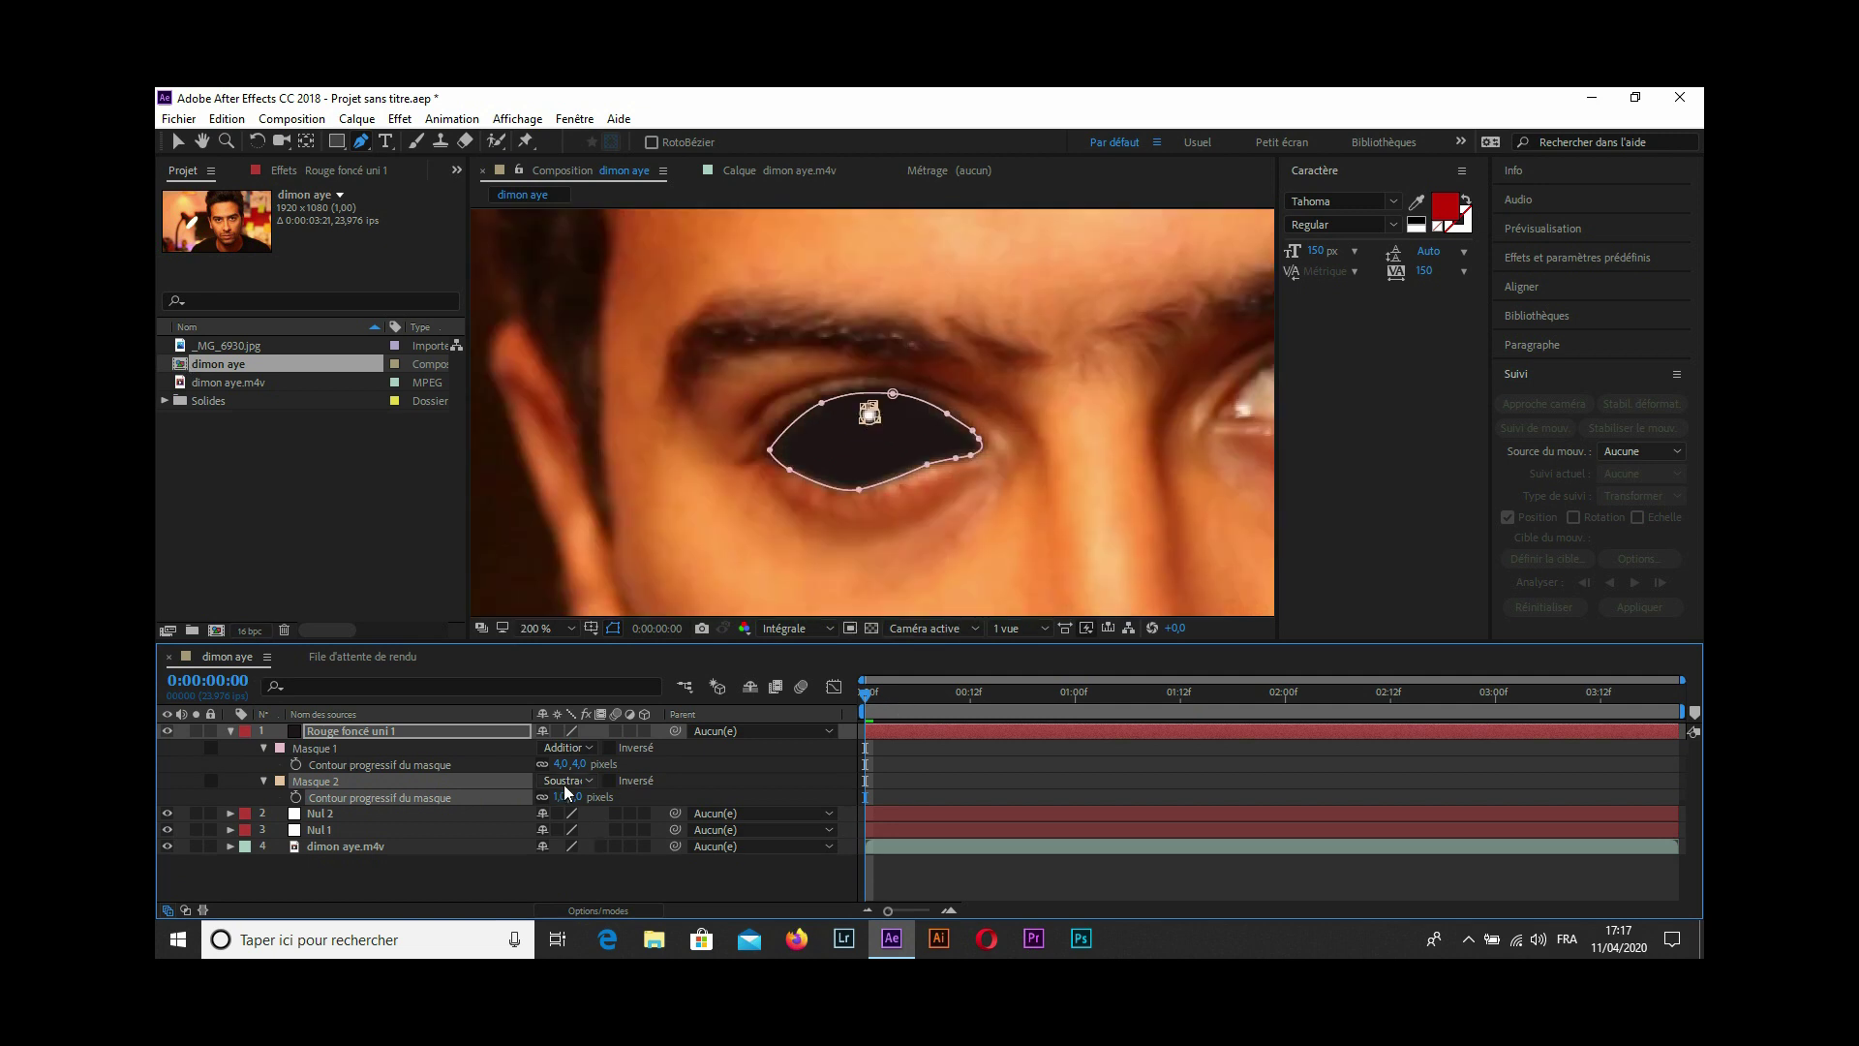
{"action": "left_click", "coordinate": [231, 730]}
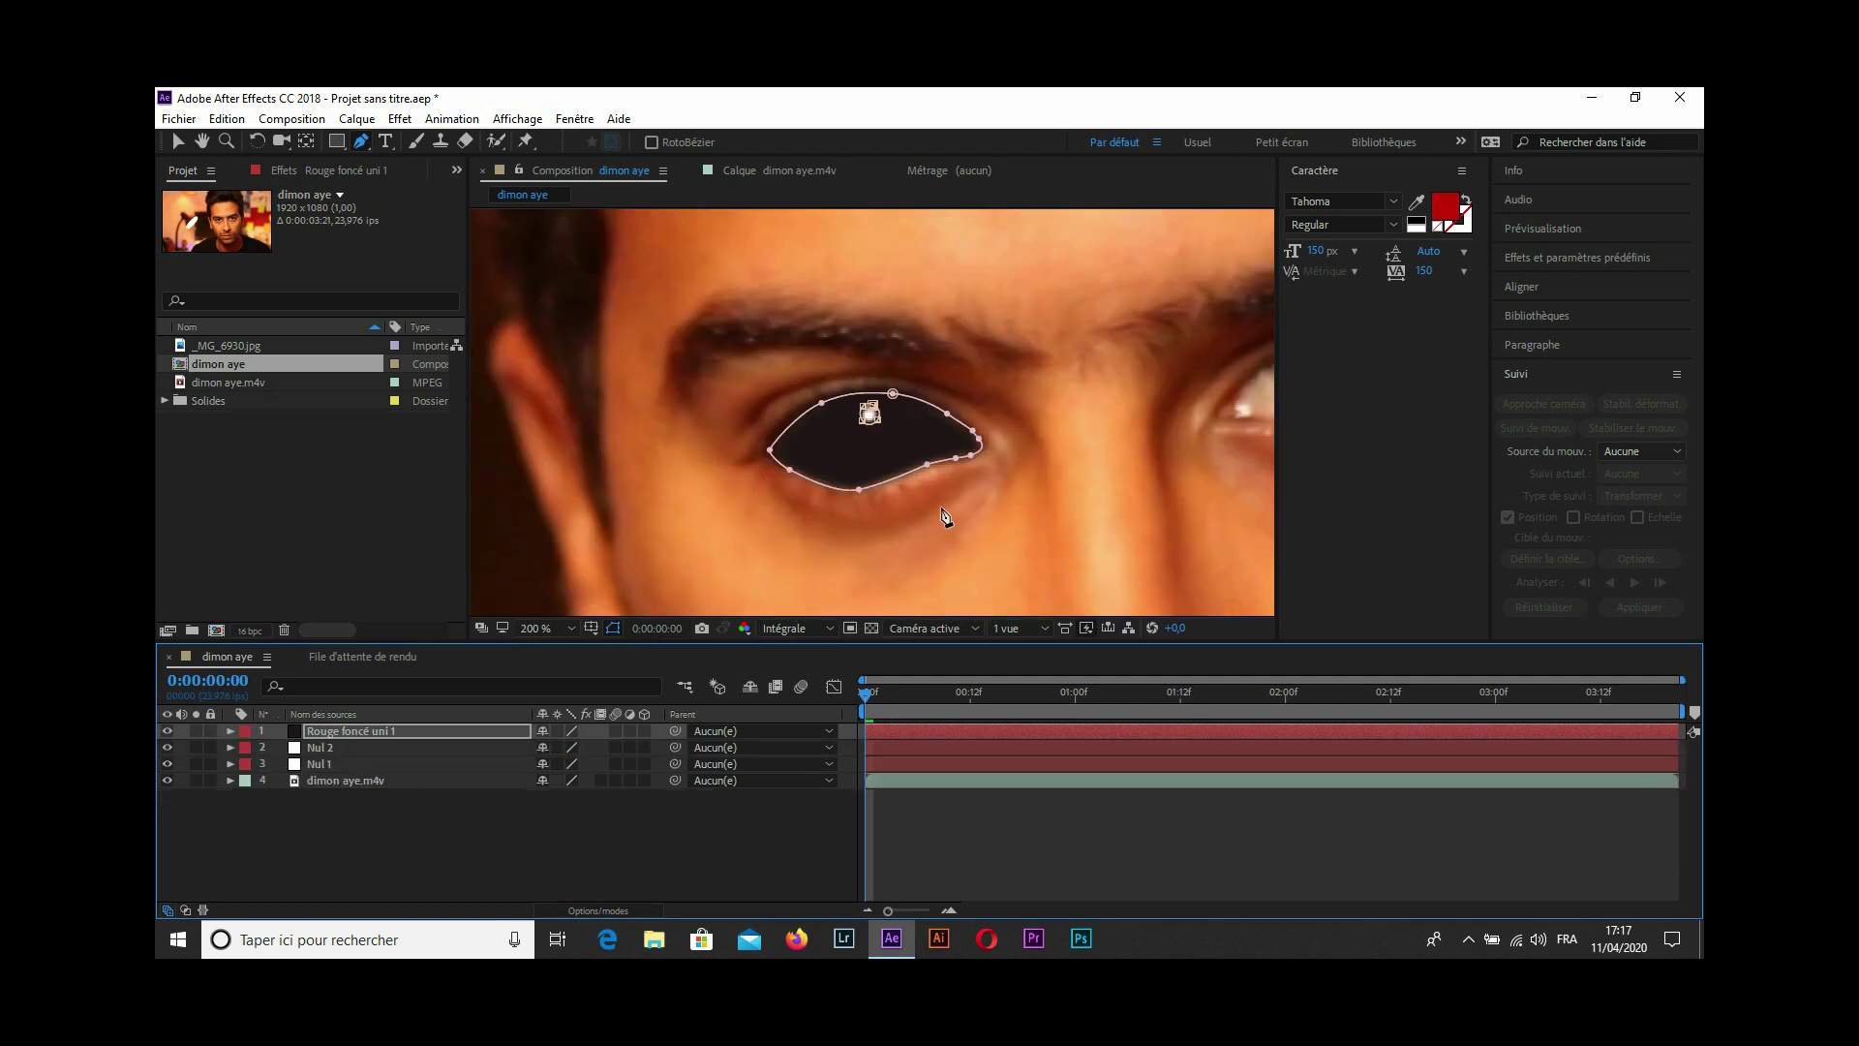
{"action": "key", "text": "v"}
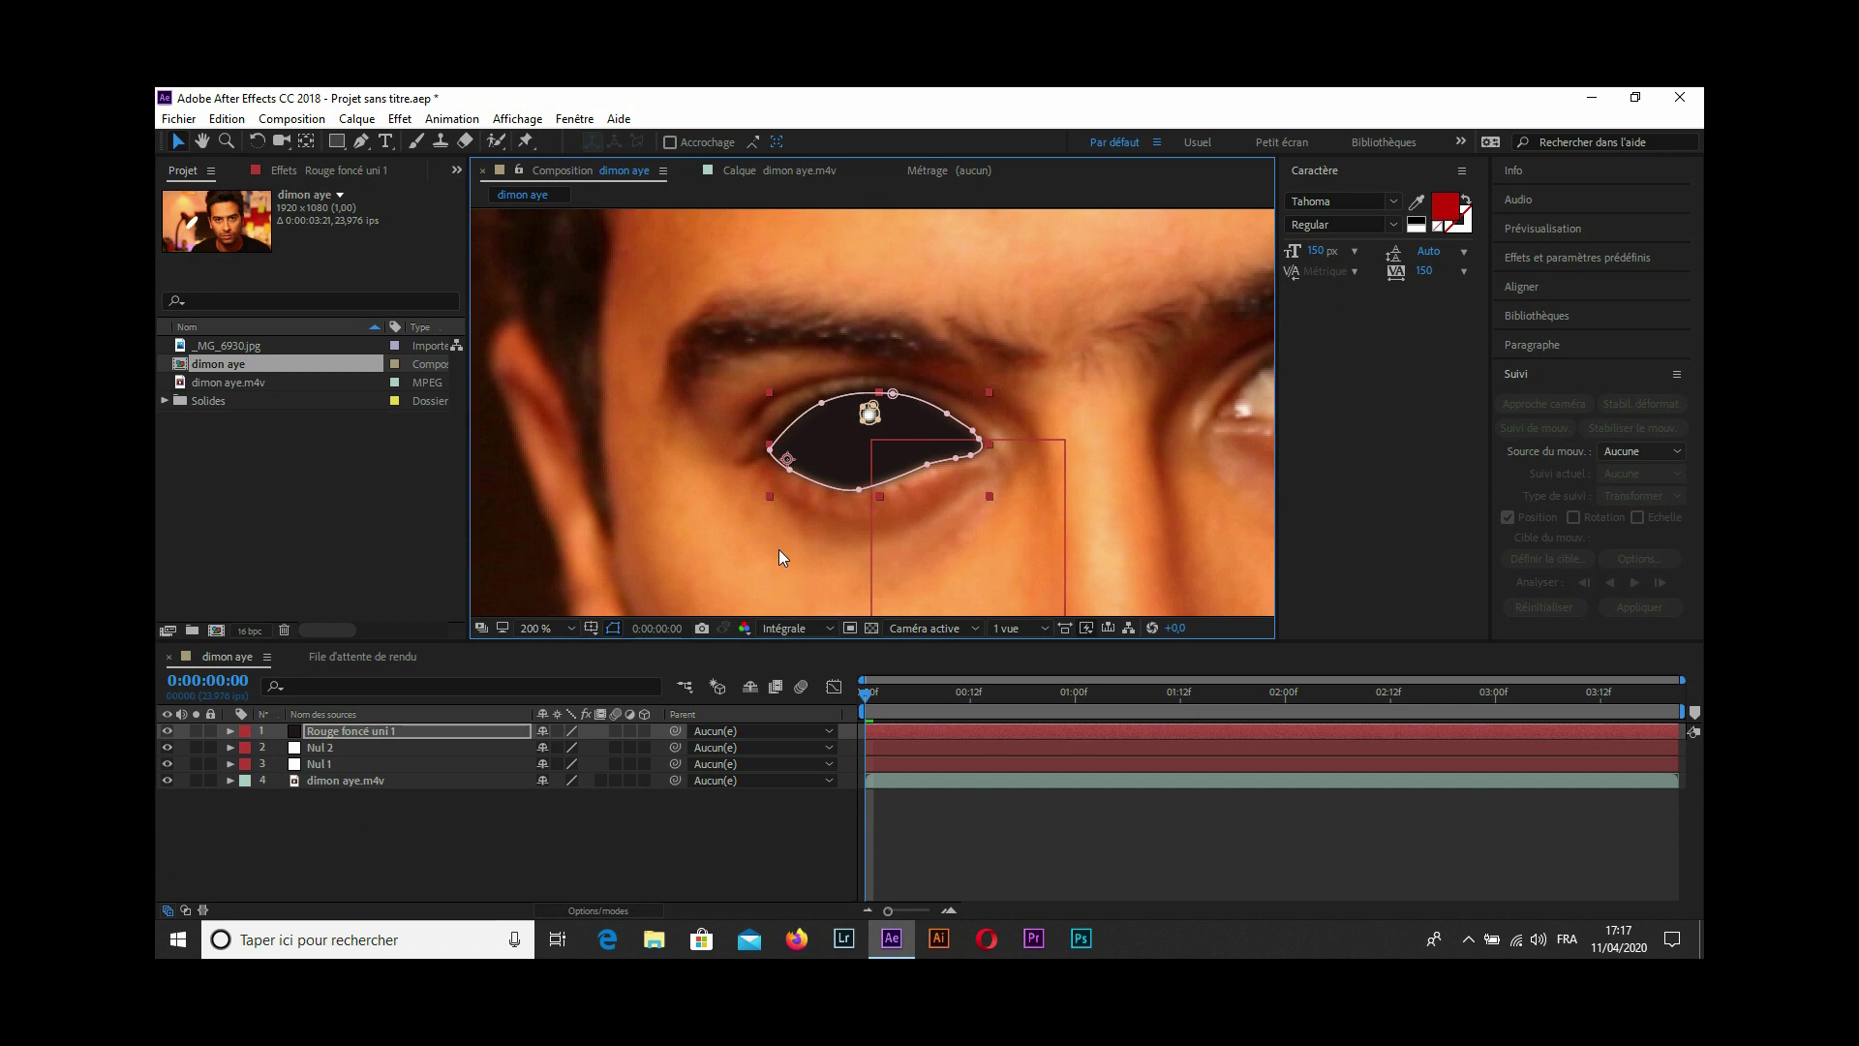
{"action": "left_click", "coordinate": [779, 549]}
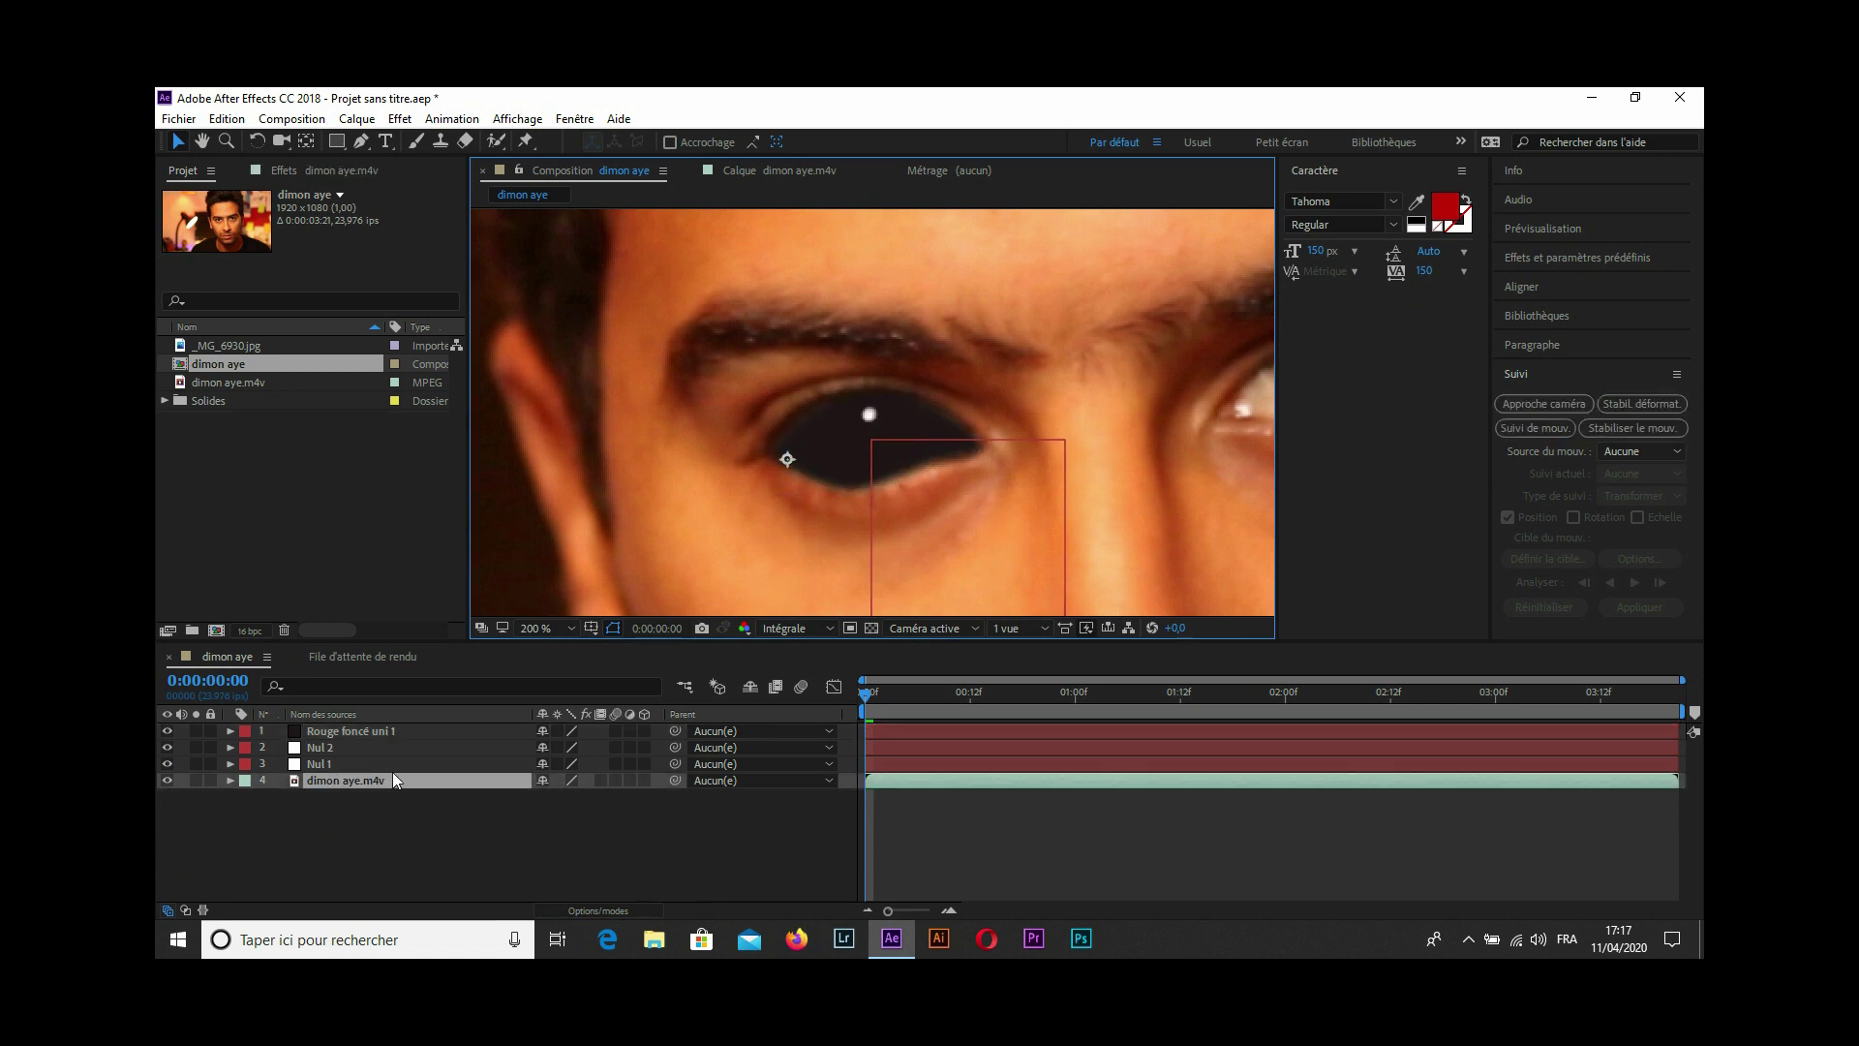
Parent the dark red solid to Nul 1 and preview the blacked-out eye following the footage.
{"action": "left_click", "coordinate": [368, 733]}
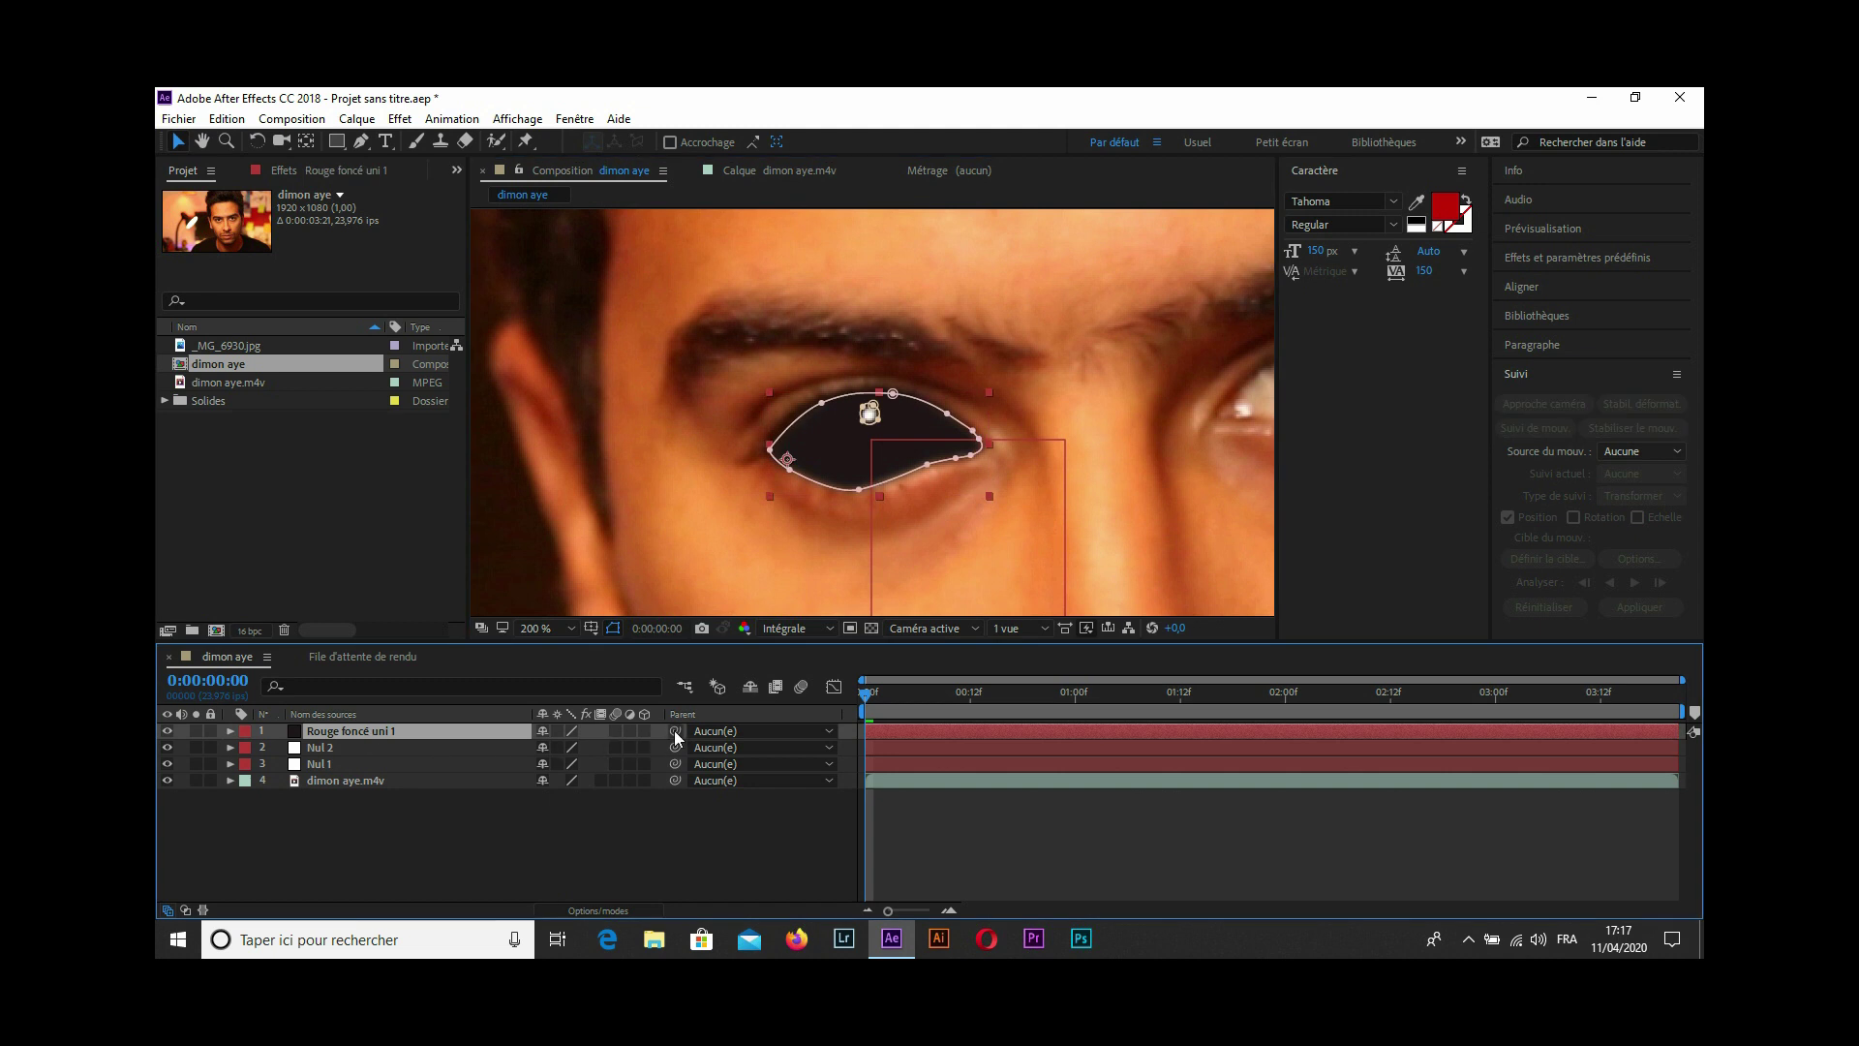
{"action": "left_click_drag", "start_coordinate": [676, 732], "coordinate": [504, 765]}
{"action": "key", "text": "space"}
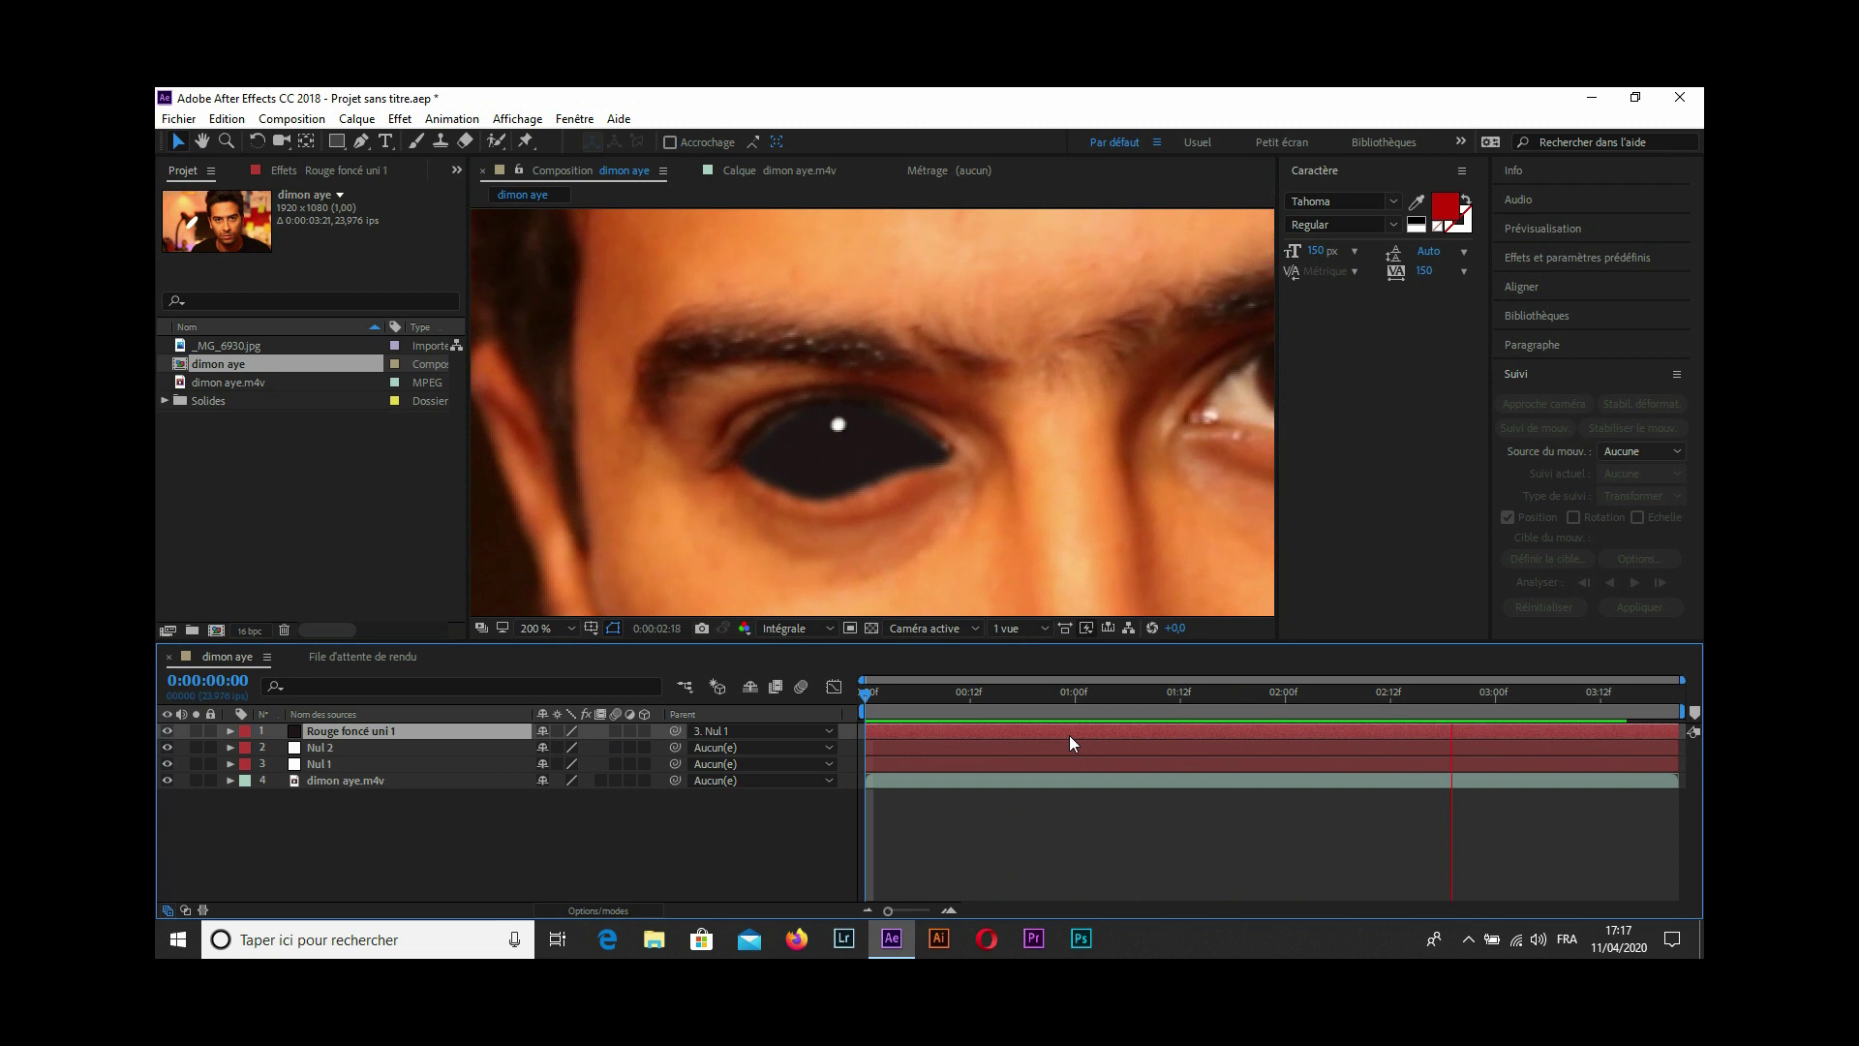
{"action": "key", "text": "space"}
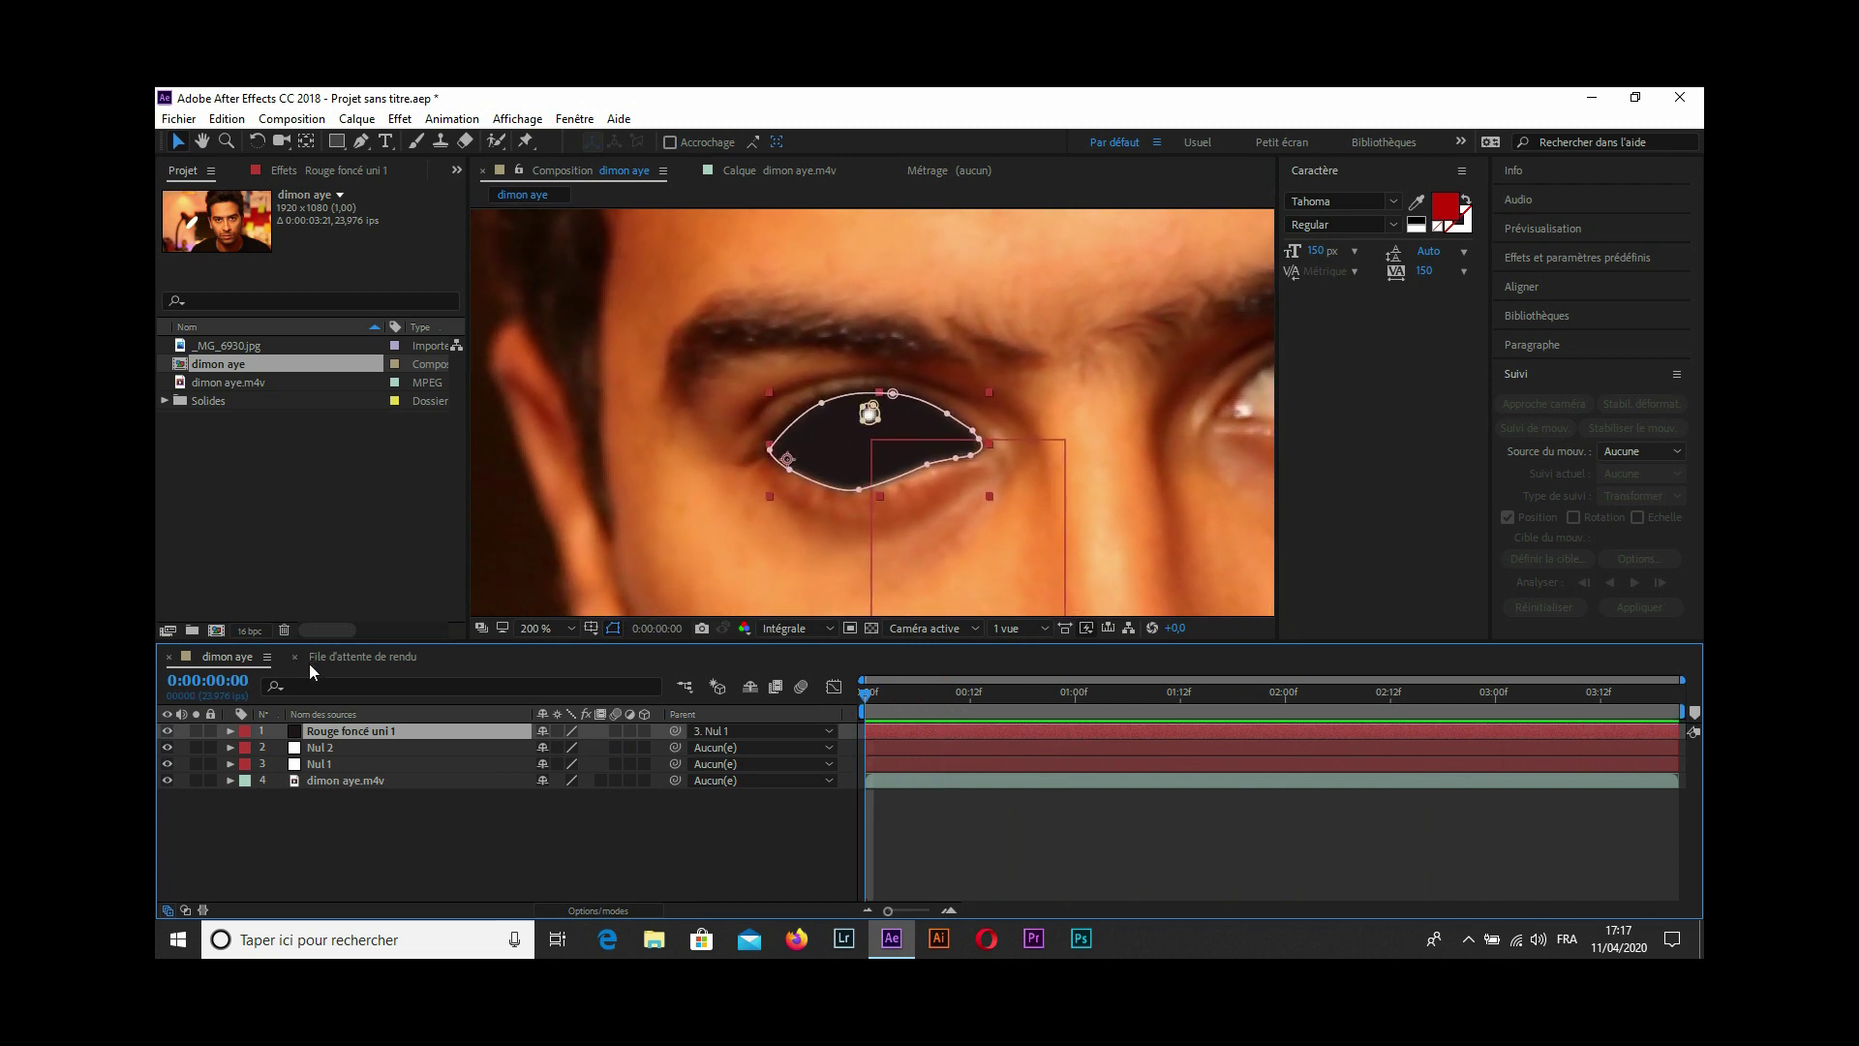
{"action": "left_click", "coordinate": [361, 142]}
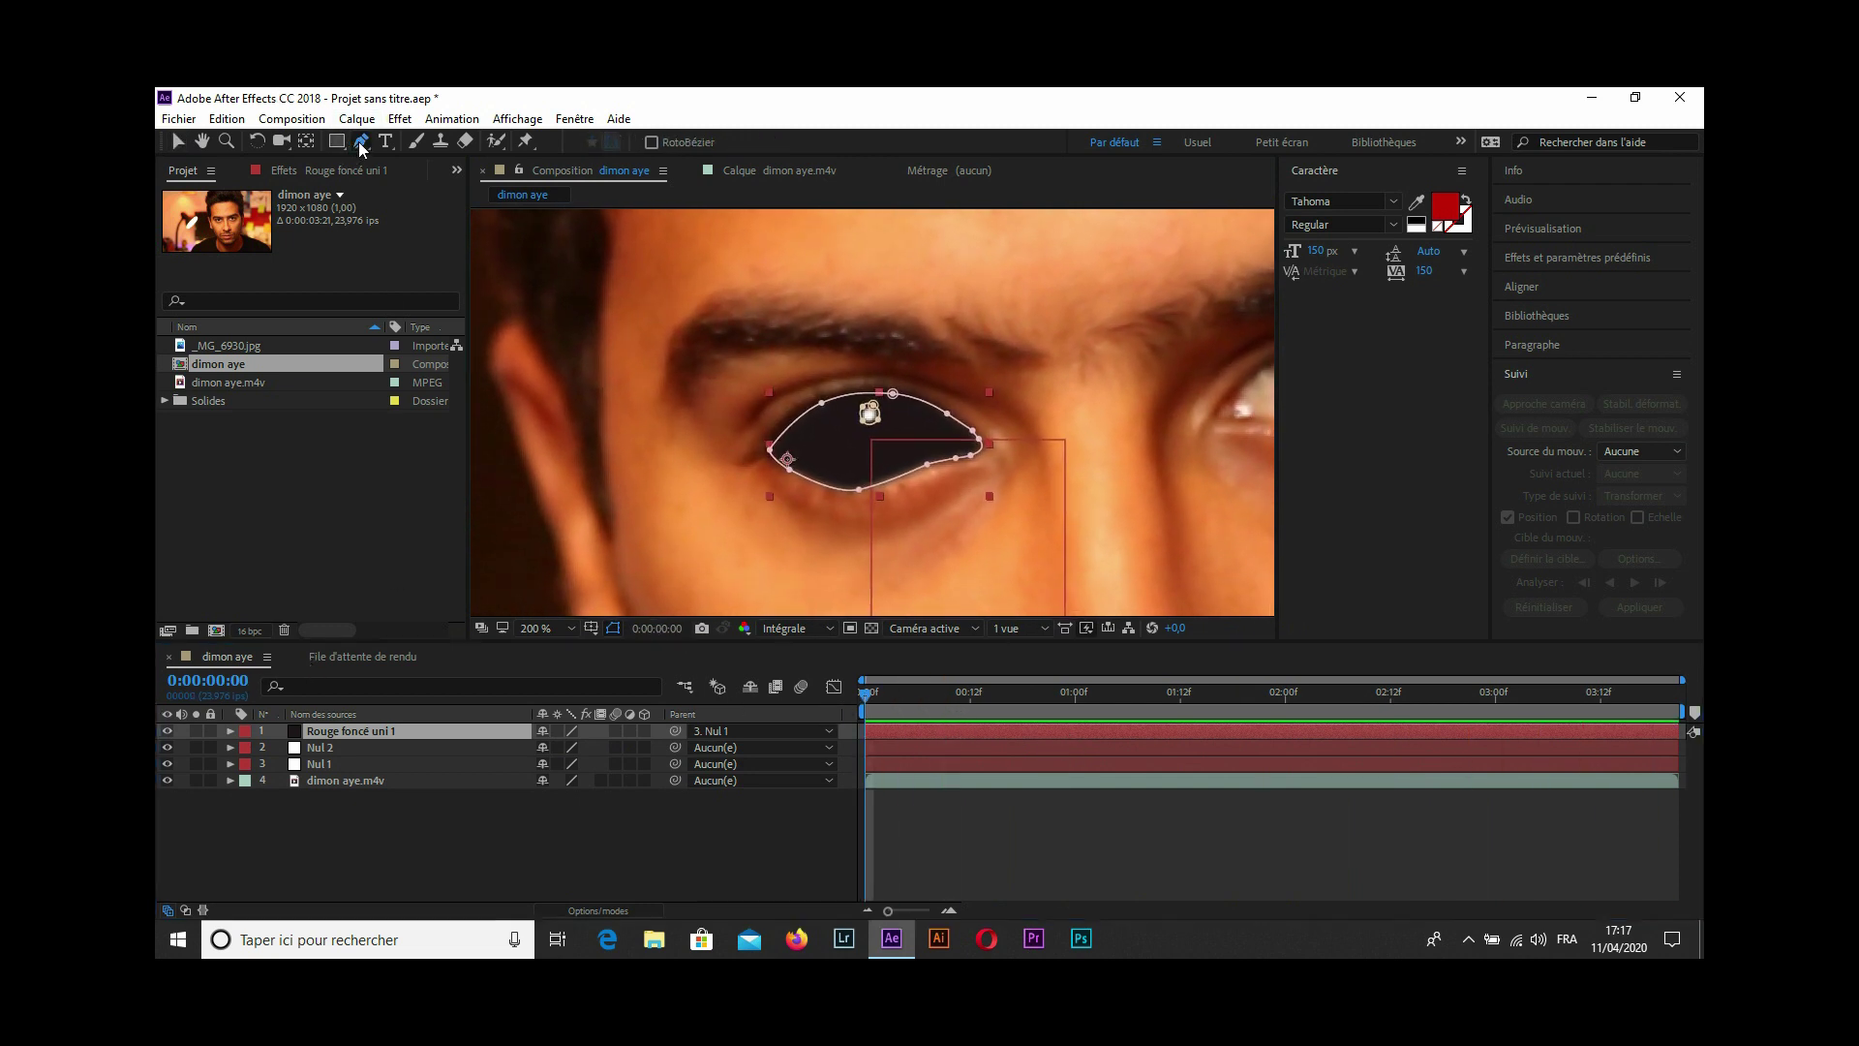
Adjust the eye mask's upper eyelid and inner corner points to fit the eye closely.
{"action": "left_click", "coordinate": [824, 407]}
{"action": "key", "text": "period"}
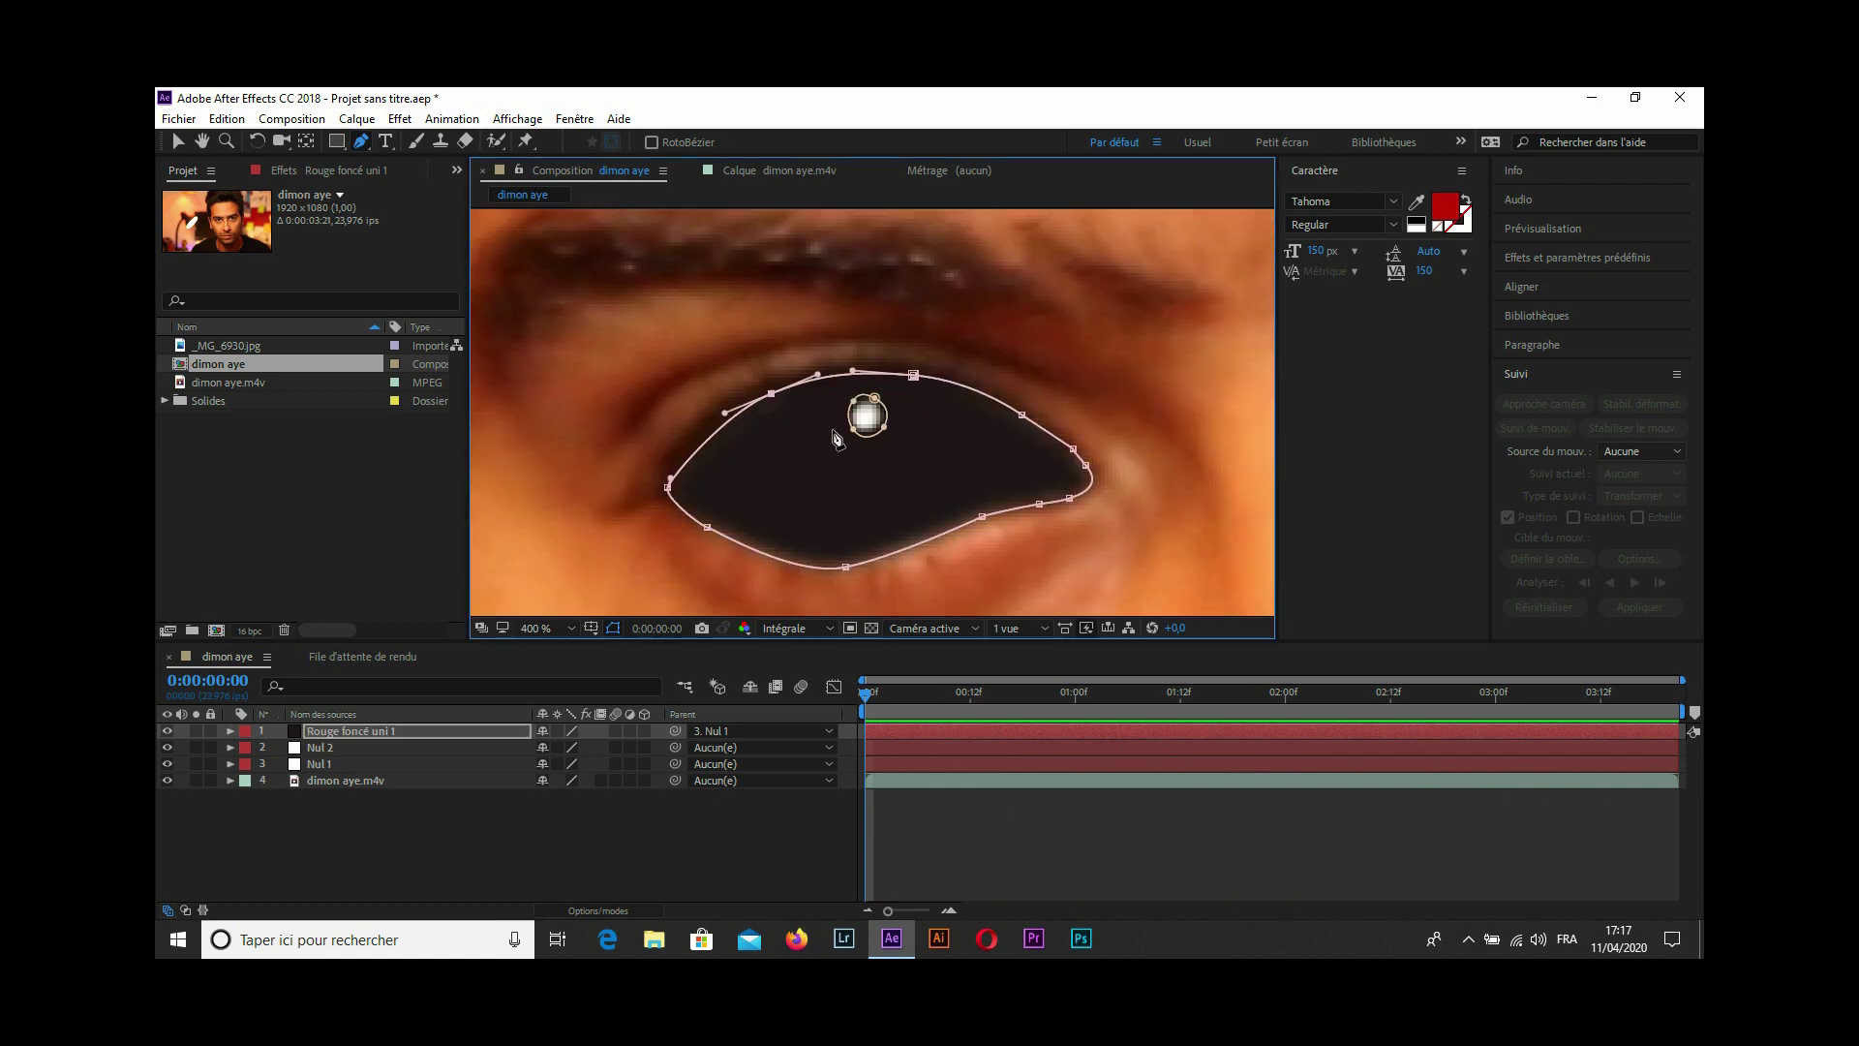
{"action": "key", "text": "period"}
{"action": "left_click_drag", "start_coordinate": [665, 374], "coordinate": [660, 364]}
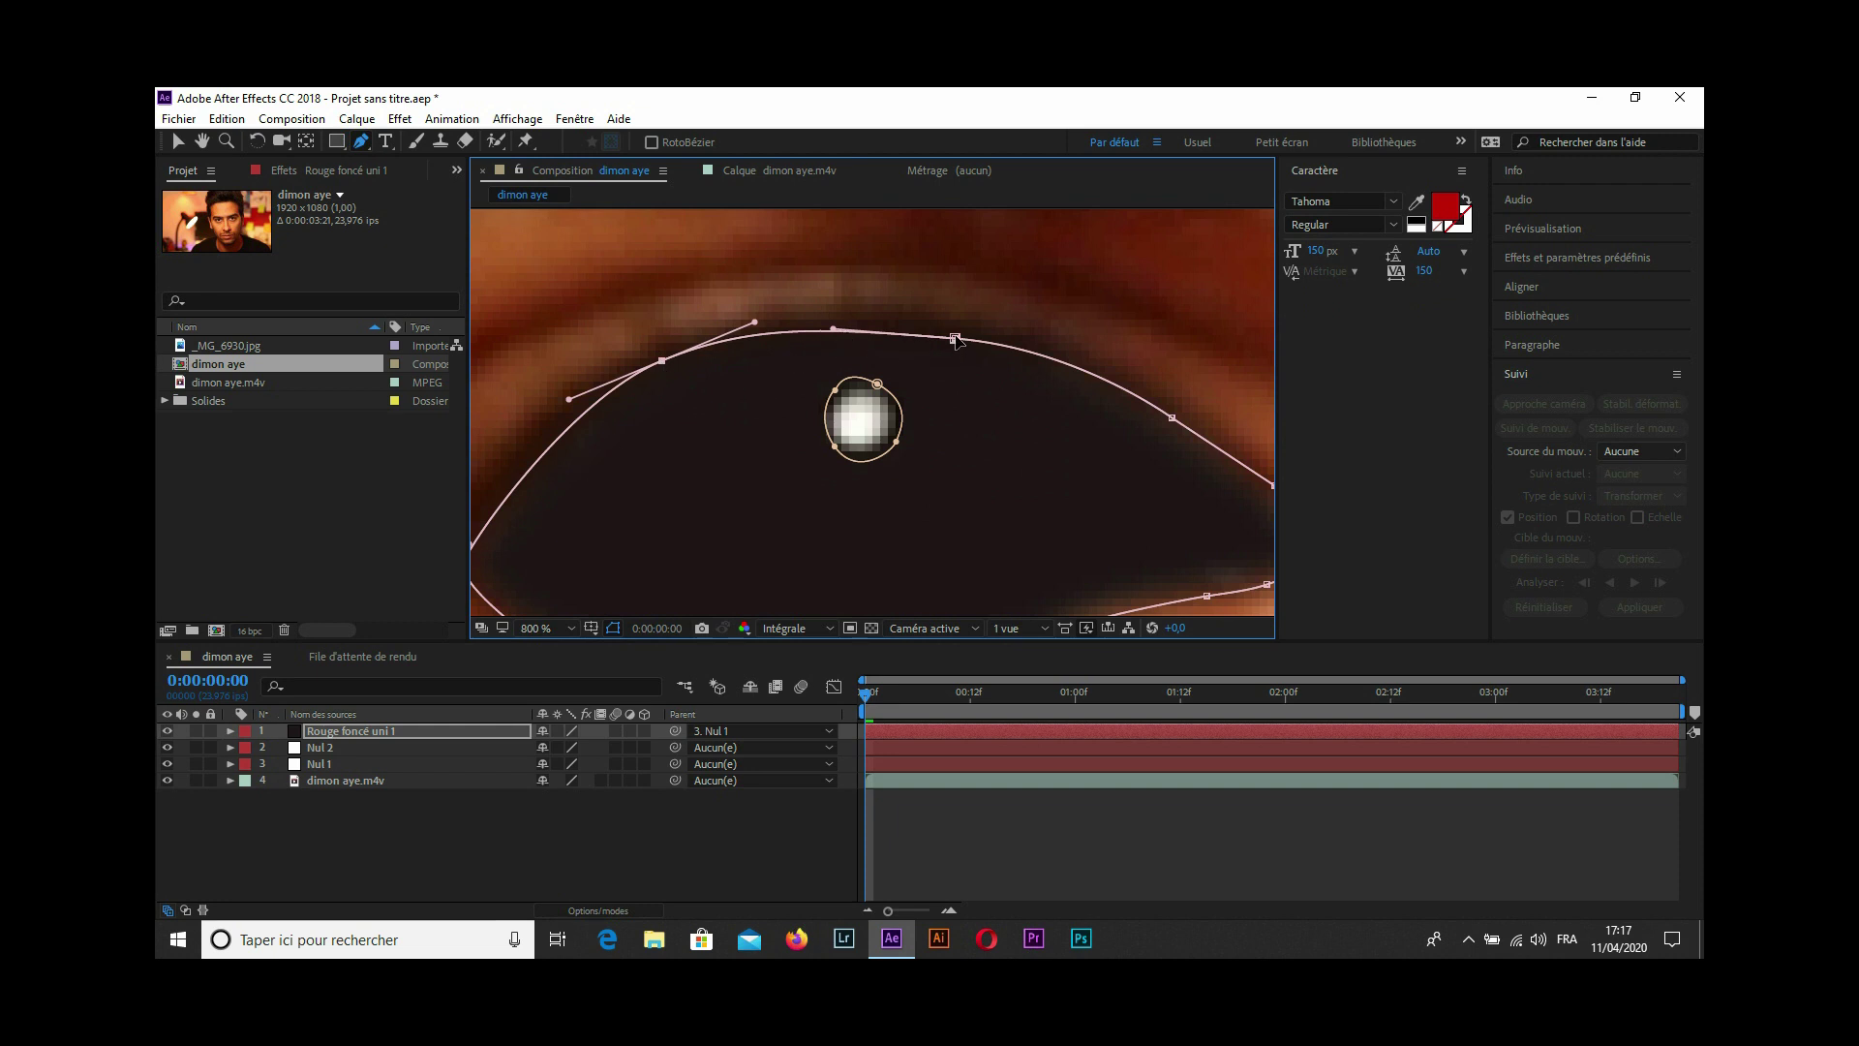
{"action": "left_click_drag", "start_coordinate": [955, 340], "coordinate": [1079, 348]}
{"action": "key", "text": "comma"}
{"action": "key", "text": "comma"}
{"action": "key", "text": "period"}
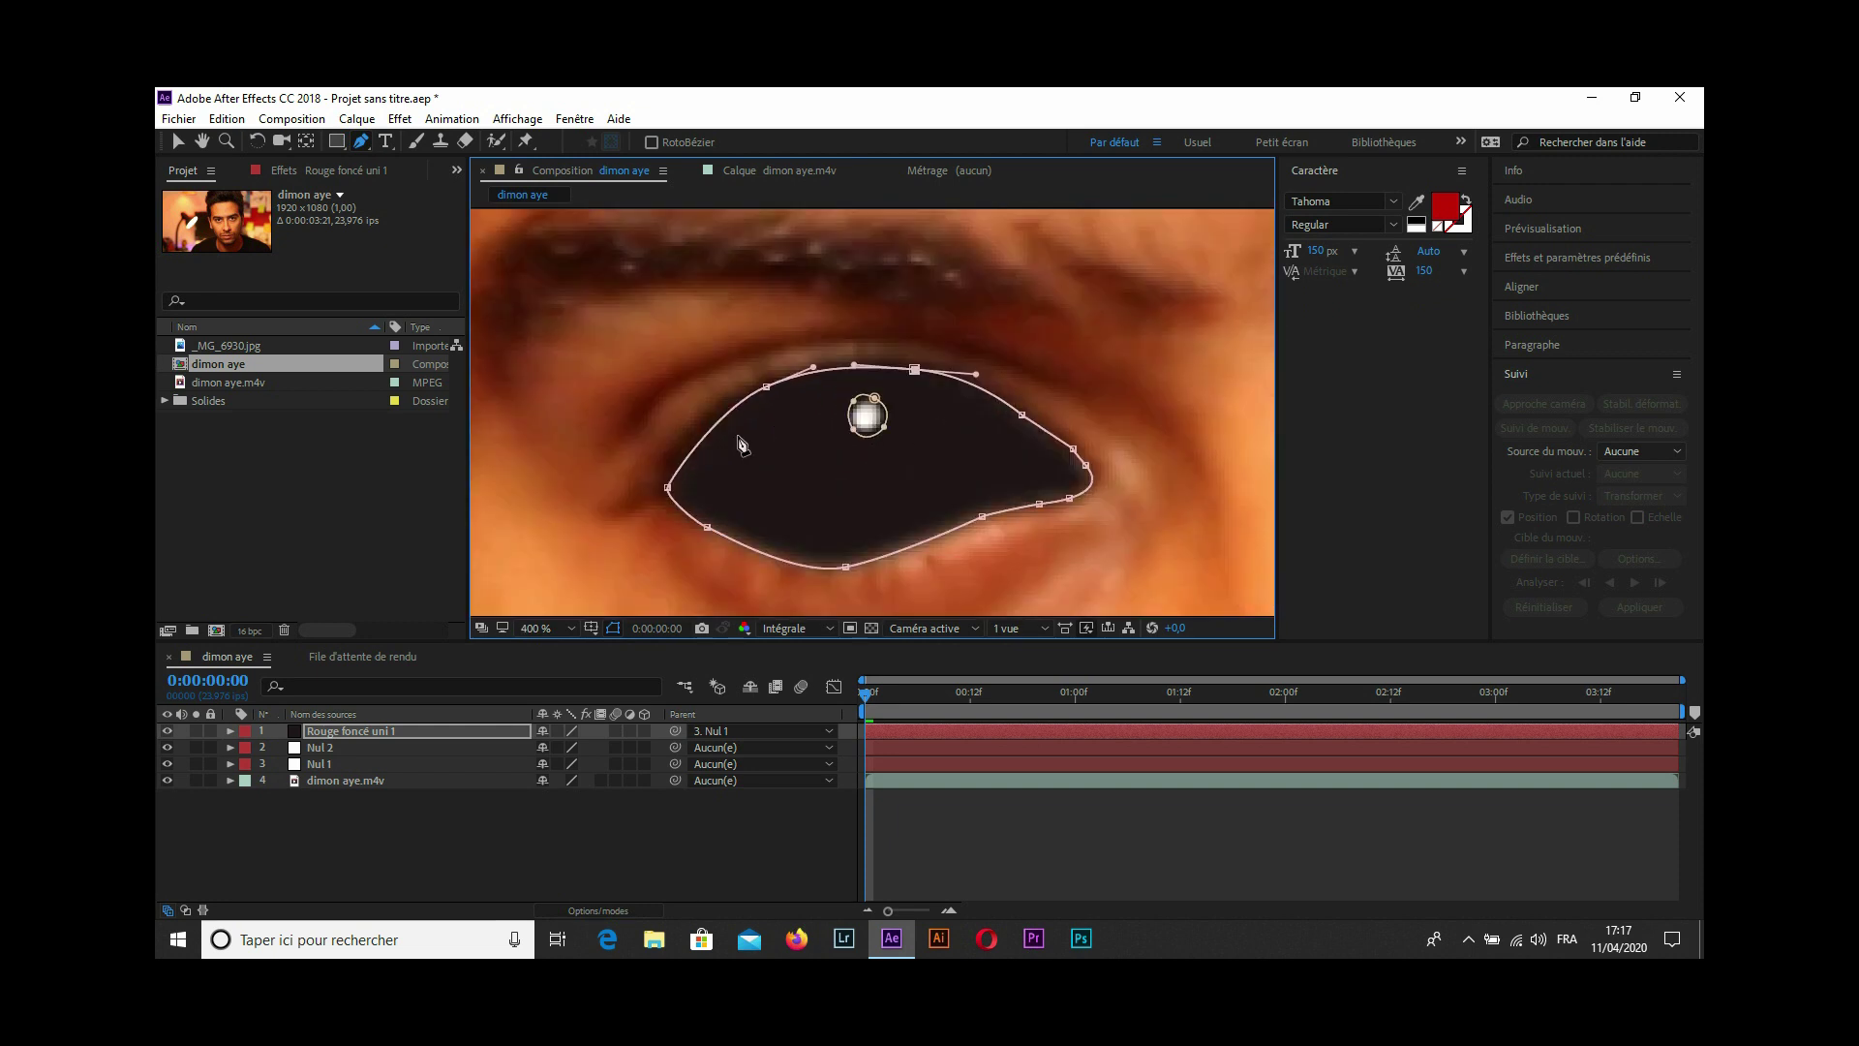
{"action": "left_click_drag", "start_coordinate": [668, 492], "coordinate": [660, 481]}
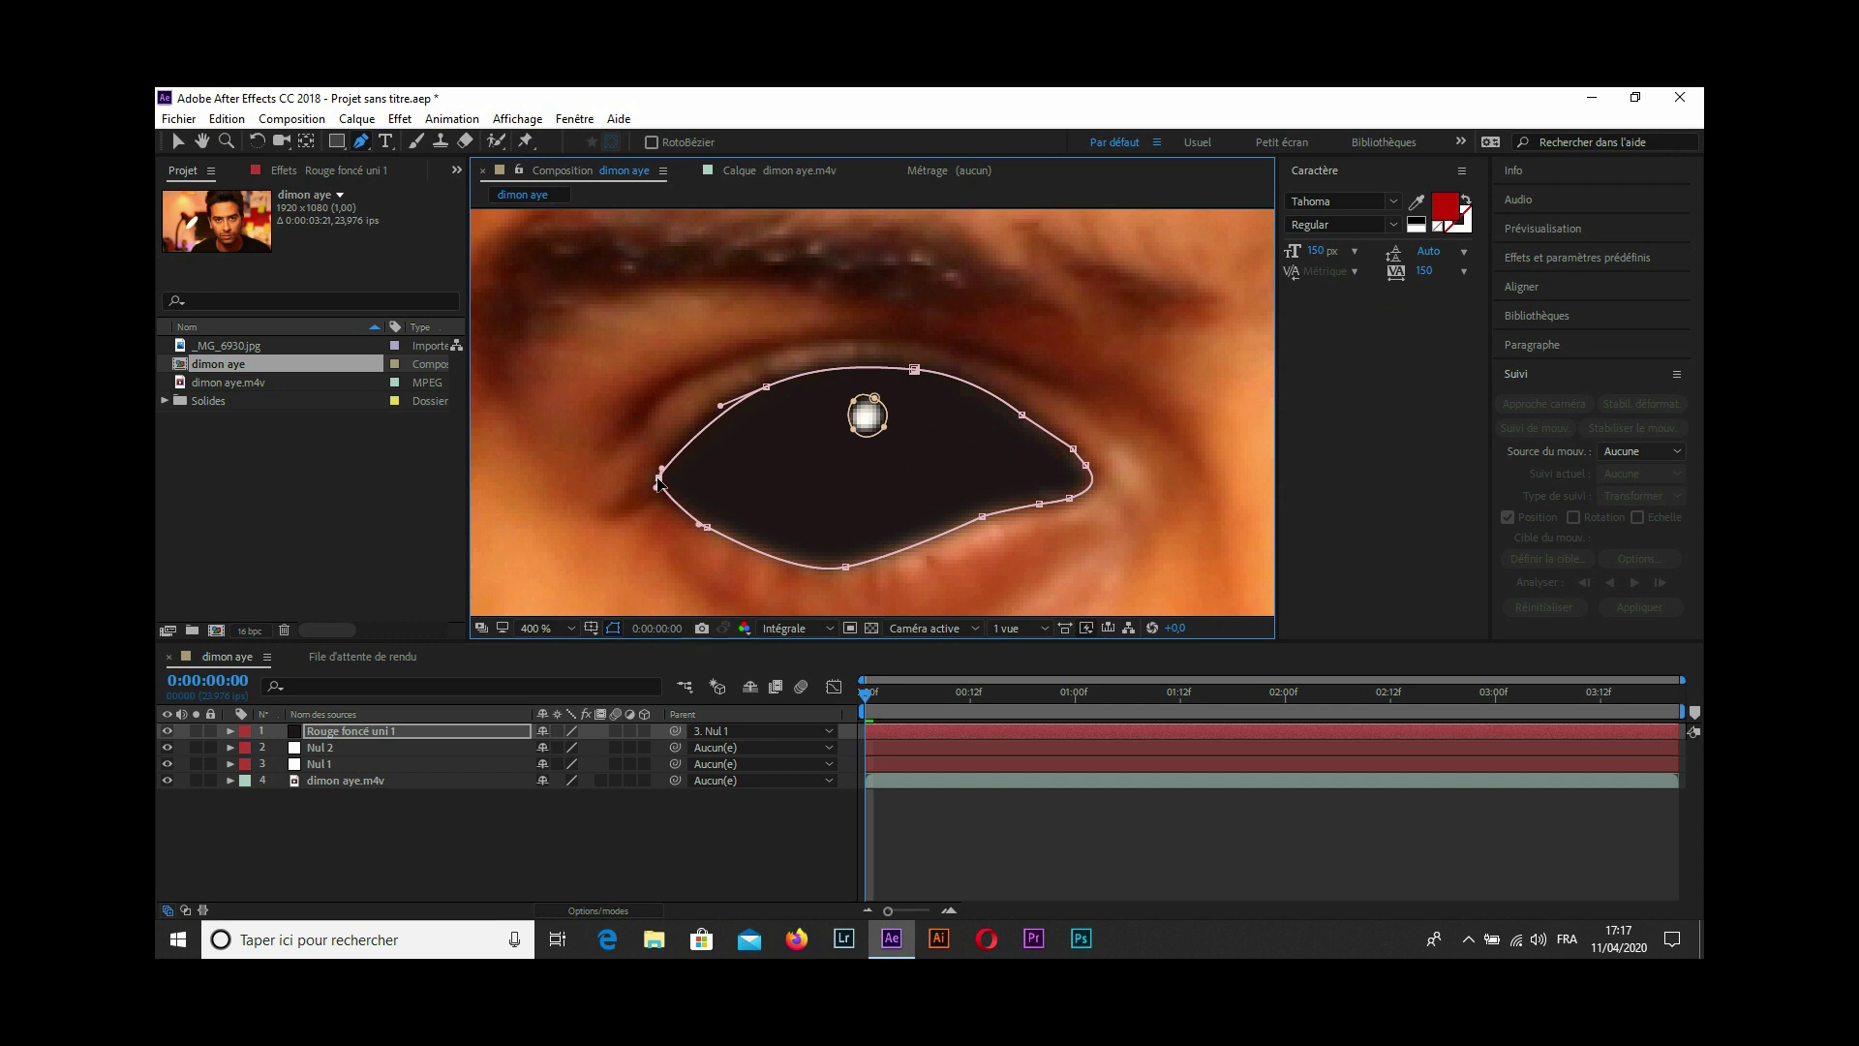
{"action": "key", "text": "comma"}
{"action": "key", "text": "comma"}
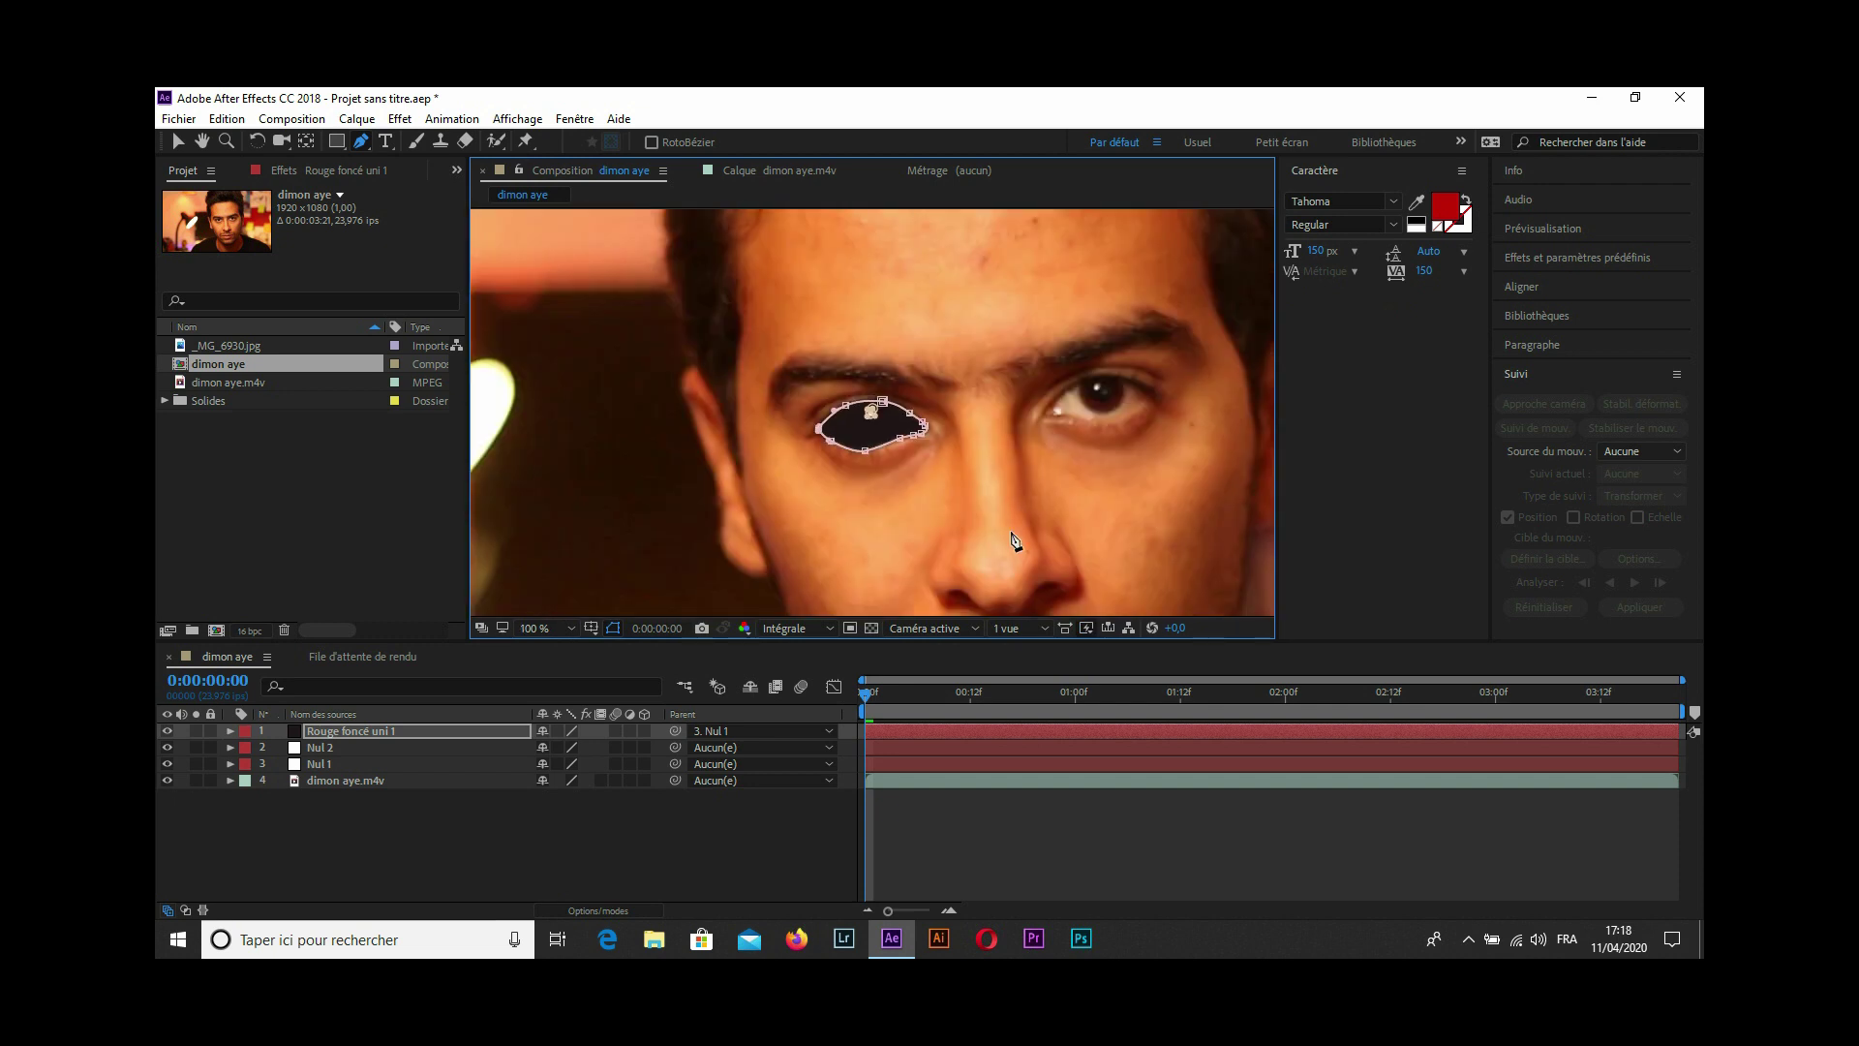
Preview the clip to confirm the blacked-out eye stays fitted throughout.
{"action": "left_click", "coordinate": [180, 142]}
{"action": "key", "text": "space"}
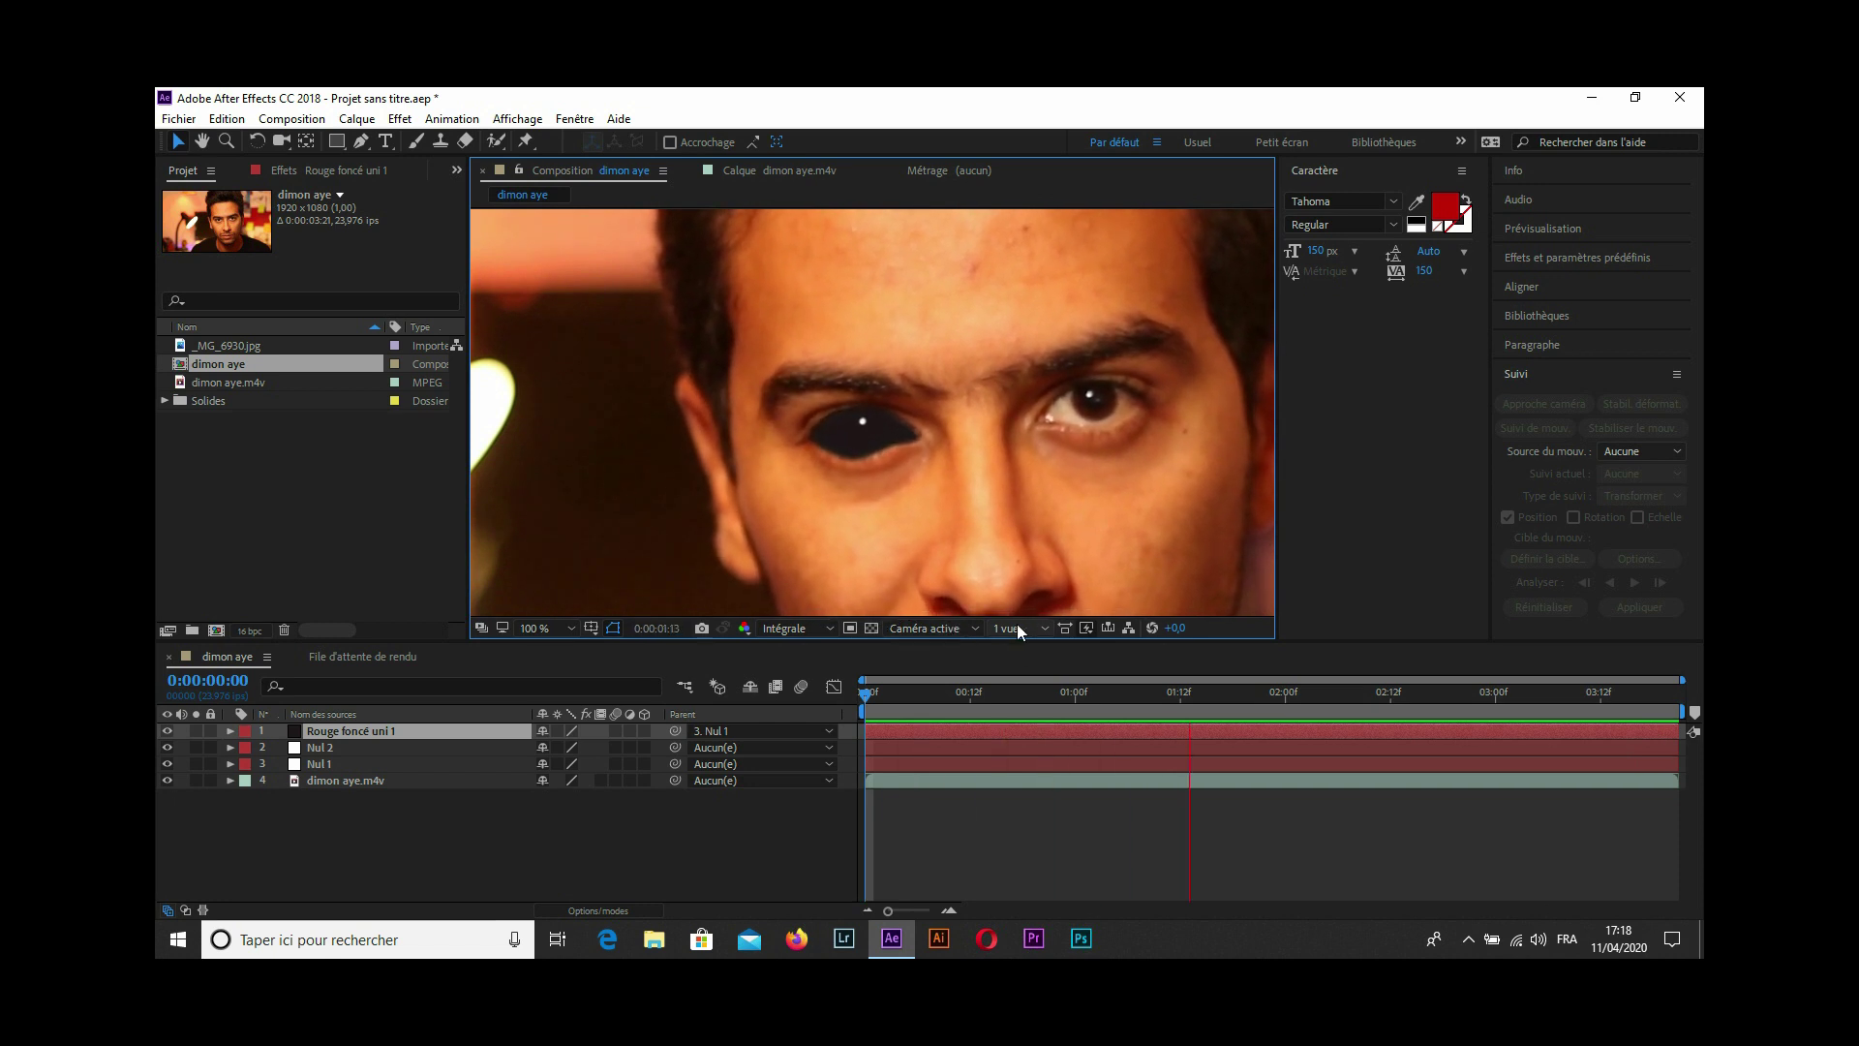
{"action": "key", "text": "space"}
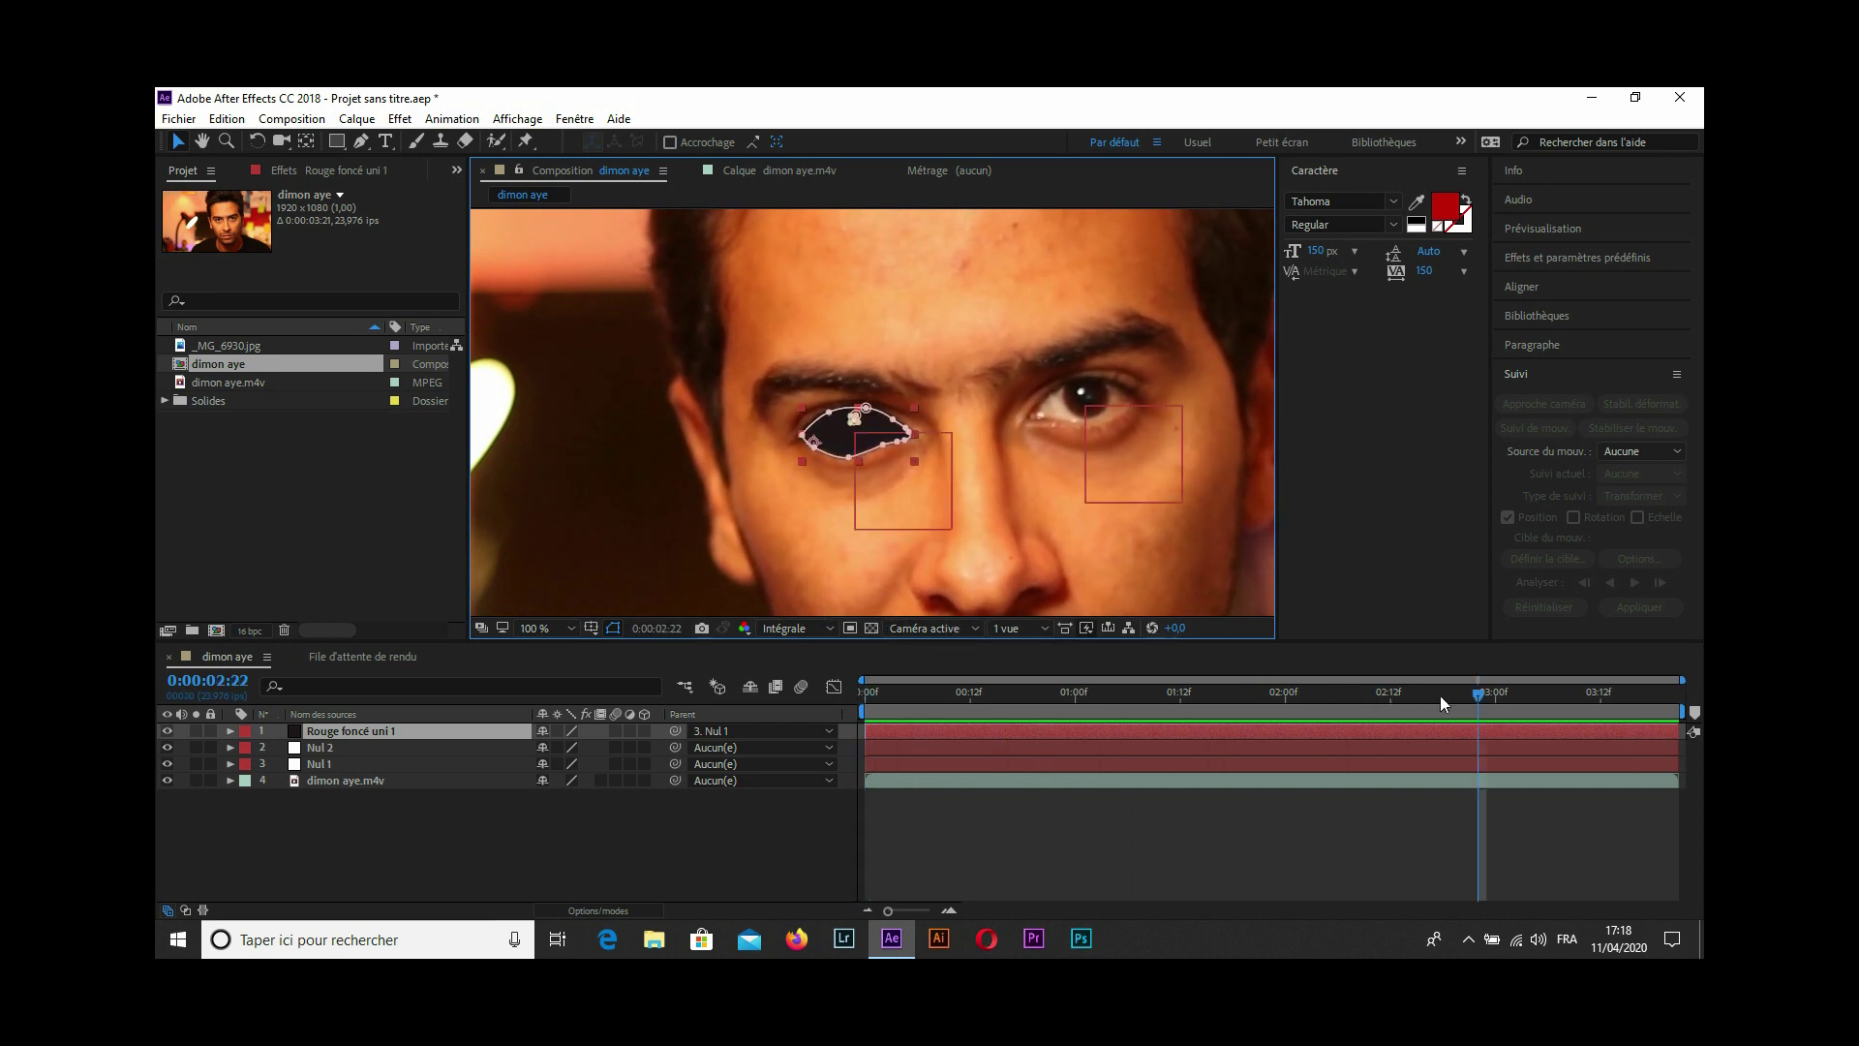
Create a second full-frame dark red solid, 'Rouge foncé uni 2', on top of the layer stack.
{"action": "left_click", "coordinate": [1479, 694]}
{"action": "key", "text": "period"}
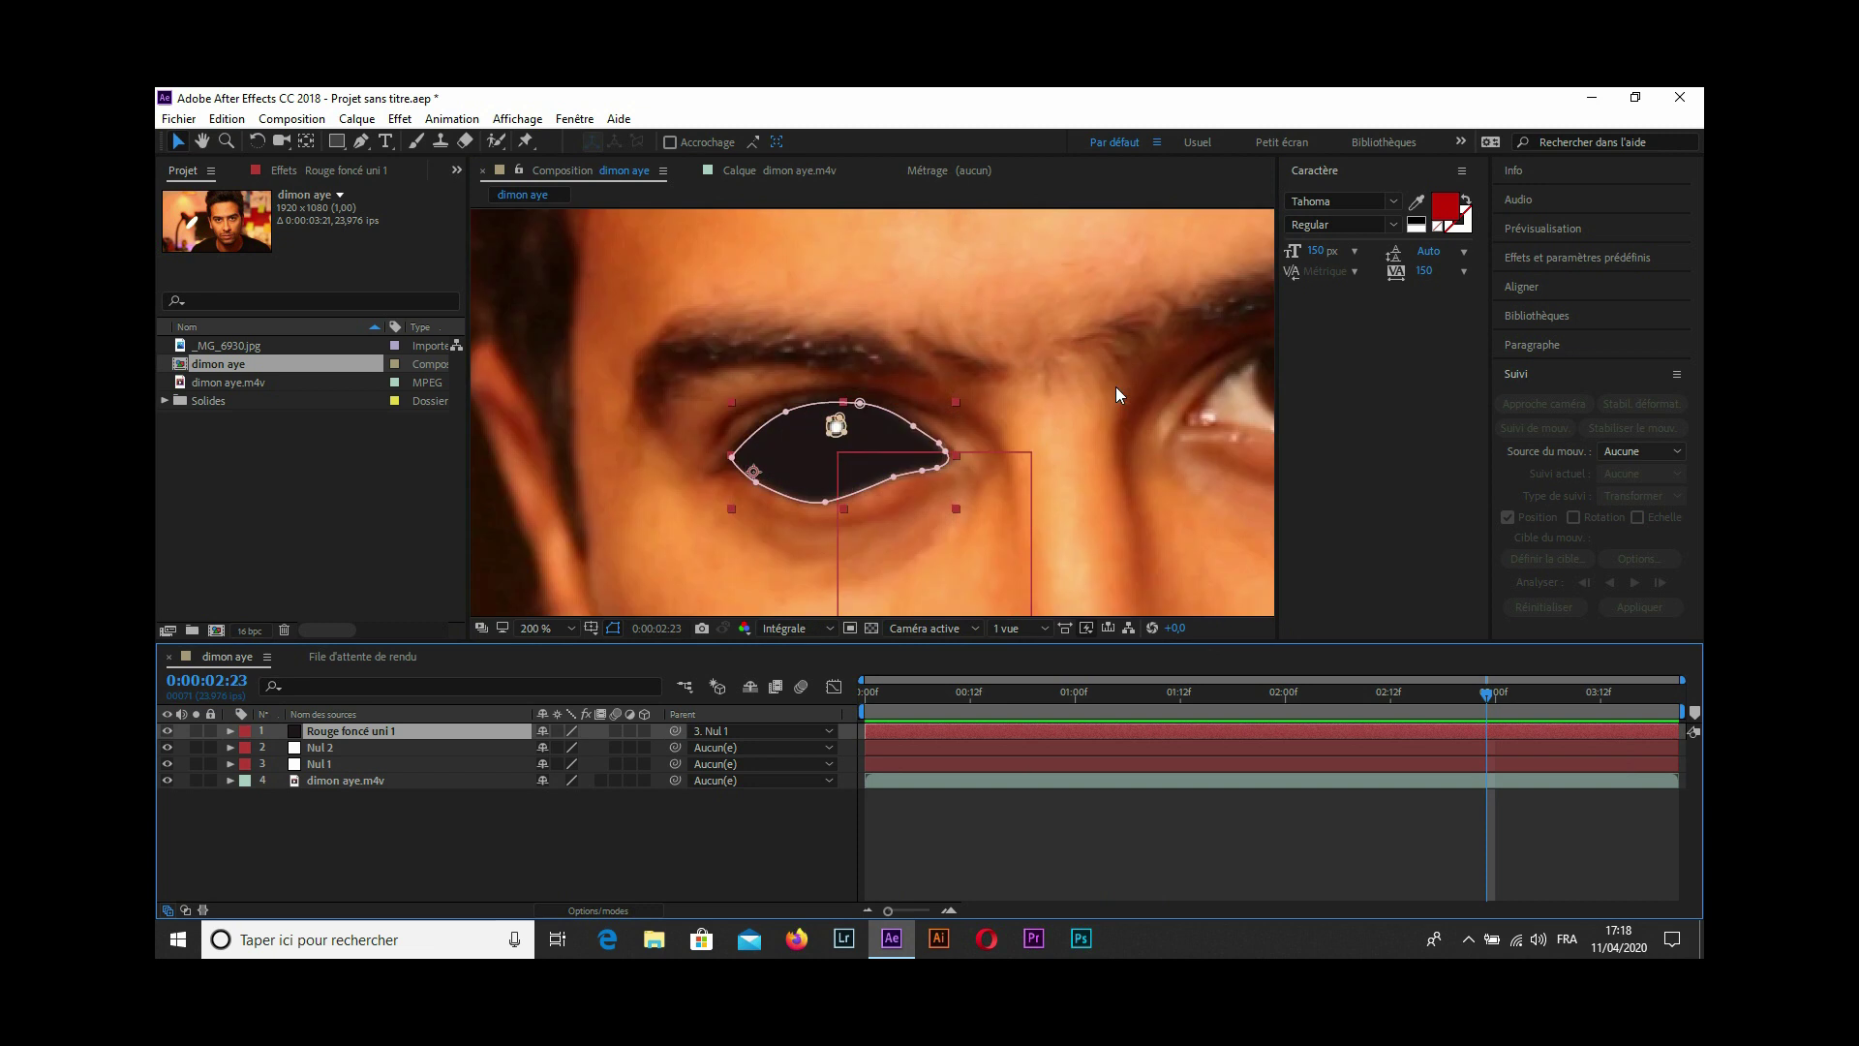
{"action": "left_click", "coordinate": [395, 843]}
{"action": "right_click", "coordinate": [412, 846]}
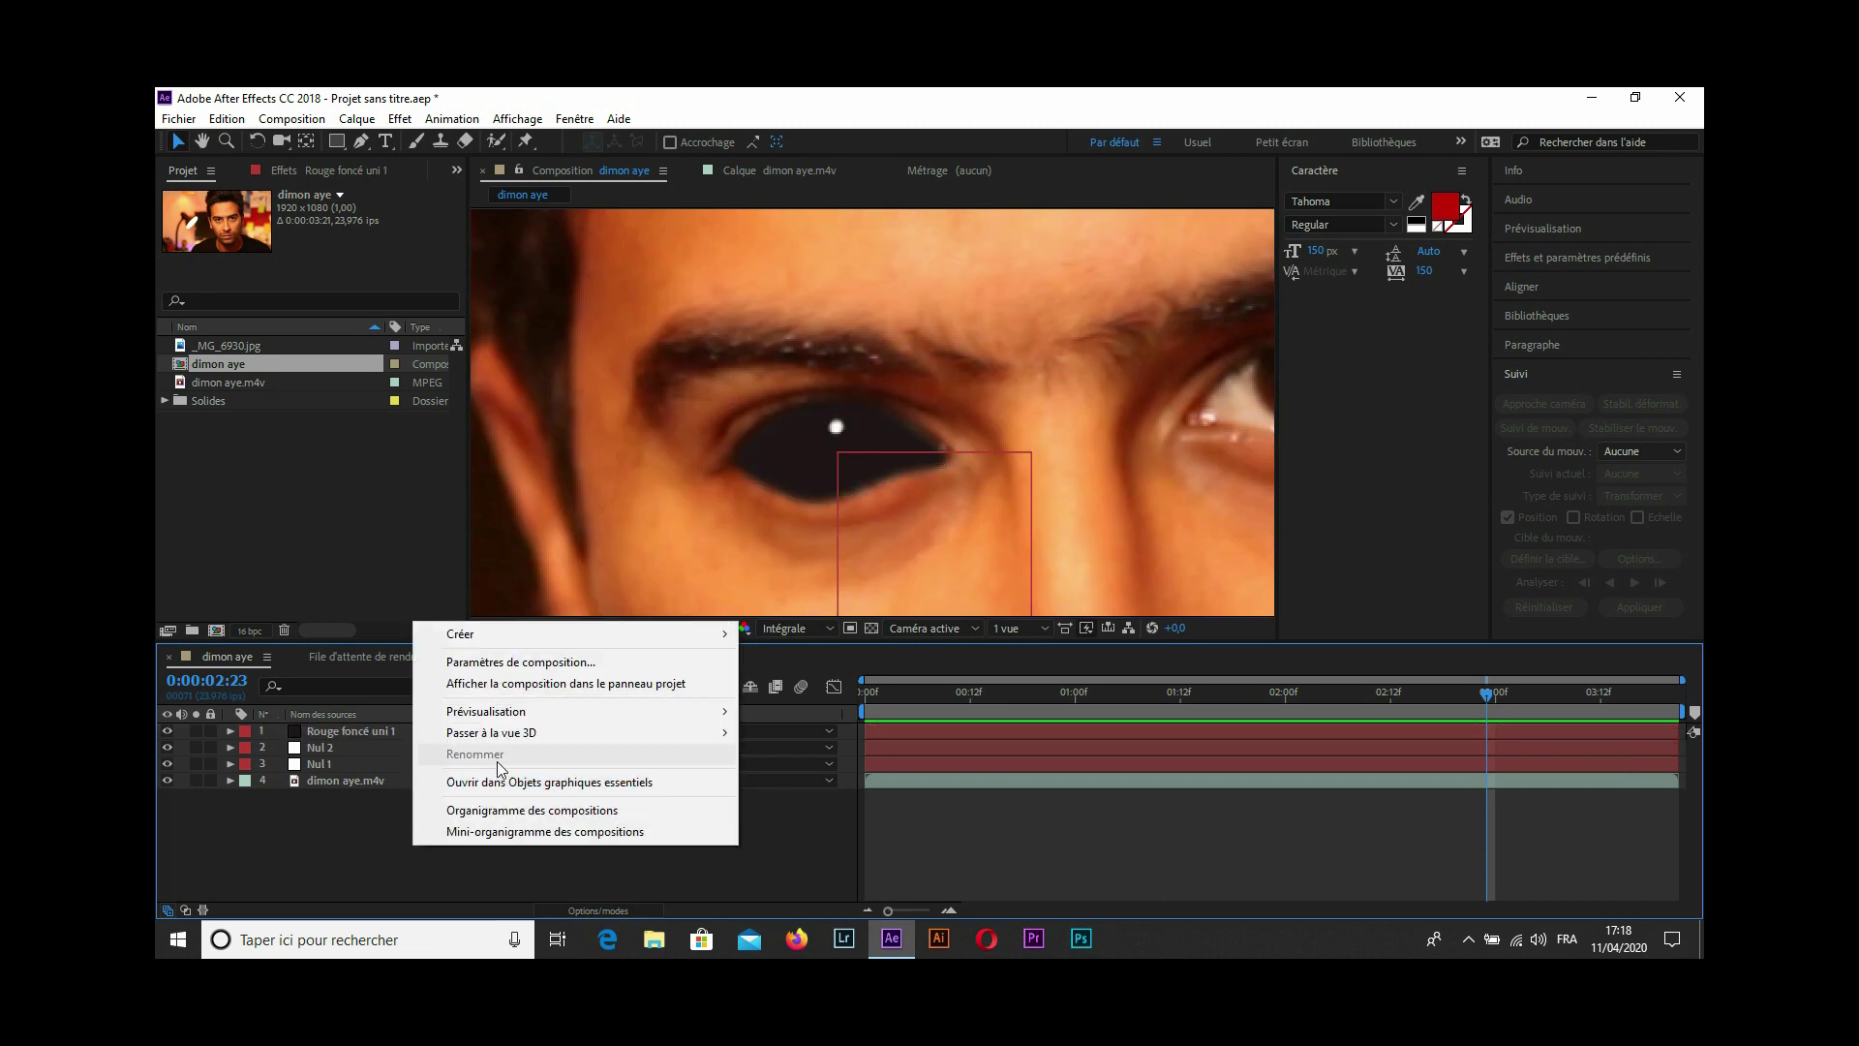
{"action": "mouse_move", "coordinate": [571, 634]}
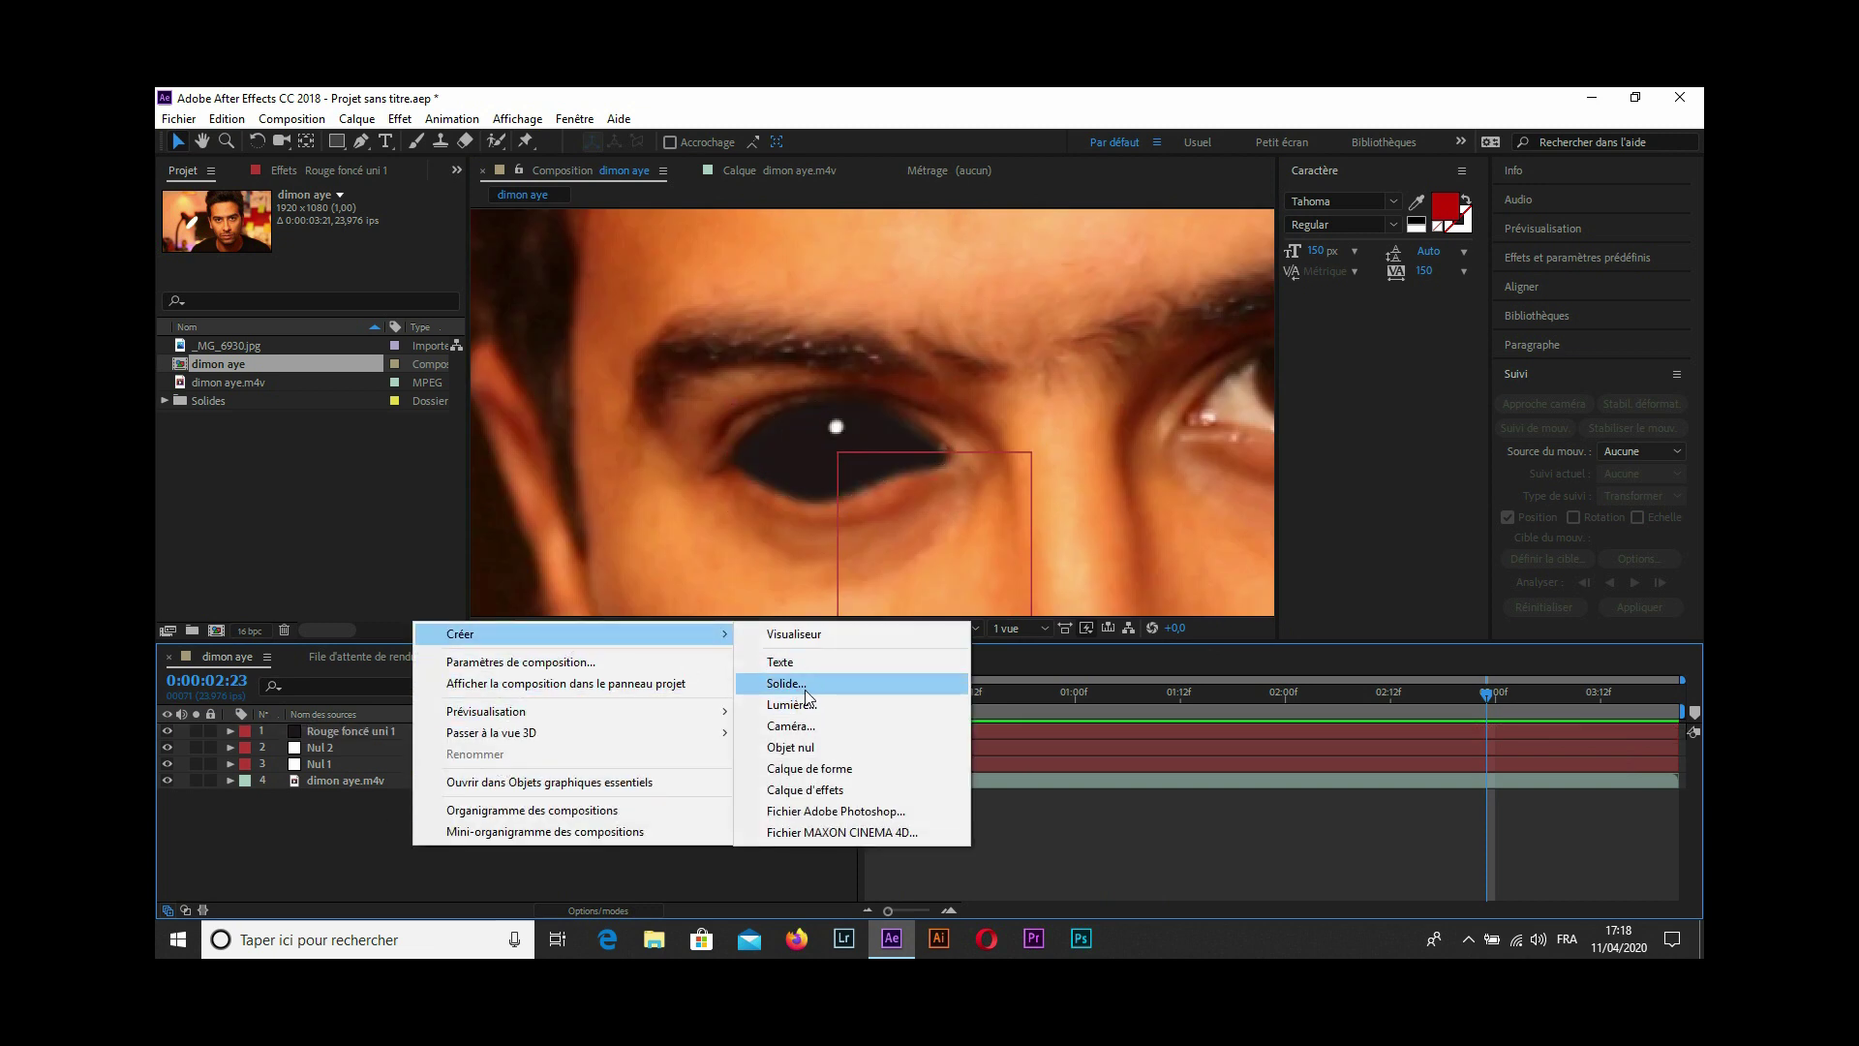
{"action": "left_click", "coordinate": [805, 689]}
{"action": "left_click", "coordinate": [496, 481]}
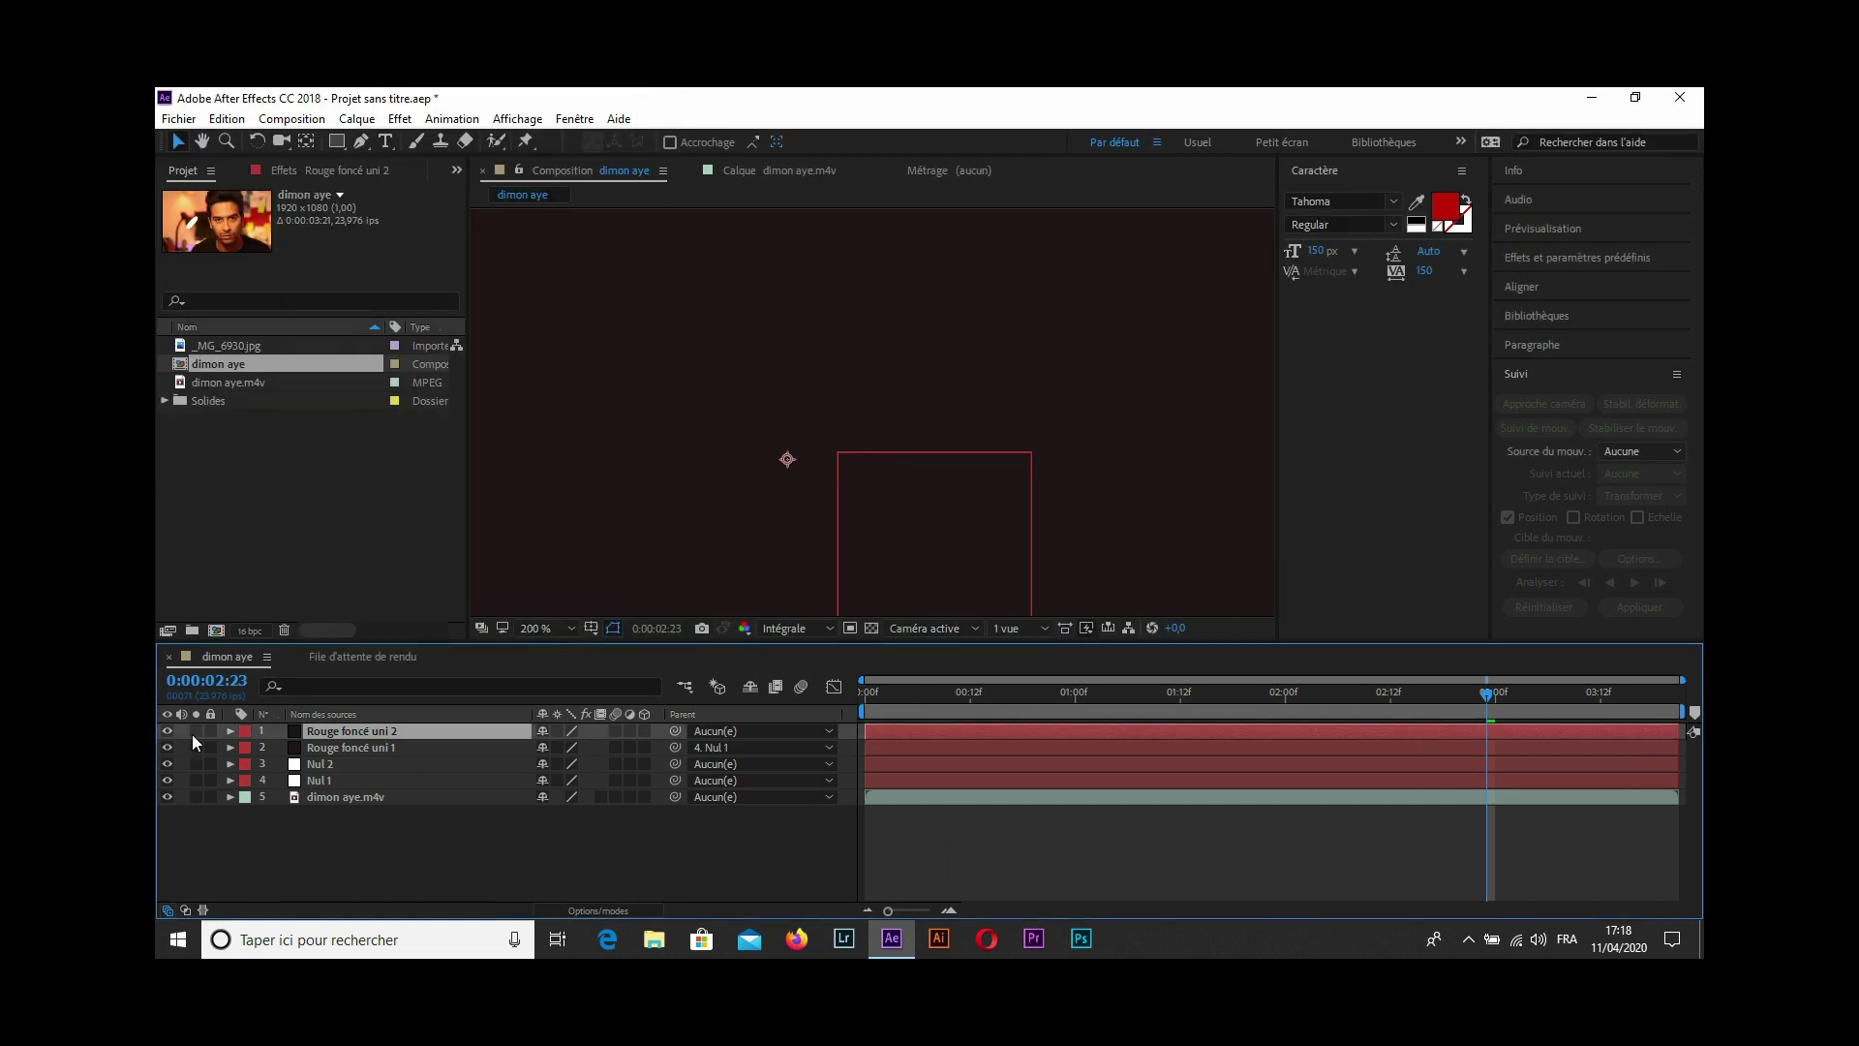
Hide the solid and draw a closed Pen mask tracing the right eye's upper and lower lids.
{"action": "left_click", "coordinate": [167, 731]}
{"action": "scroll", "coordinate": [689, 481], "scroll_direction": "up", "scroll_amount": 1}
{"action": "scroll", "coordinate": [688, 481], "scroll_direction": "up", "scroll_amount": 1}
{"action": "left_click", "coordinate": [687, 471]}
{"action": "left_click", "coordinate": [755, 374]}
{"action": "left_click", "coordinate": [830, 323]}
{"action": "left_click", "coordinate": [997, 317]}
{"action": "left_click", "coordinate": [1142, 431]}
{"action": "left_click_drag", "start_coordinate": [1063, 431], "coordinate": [1068, 444]}
{"action": "key", "text": "ctrl+z"}
{"action": "left_click_drag", "start_coordinate": [958, 481], "coordinate": [881, 492]}
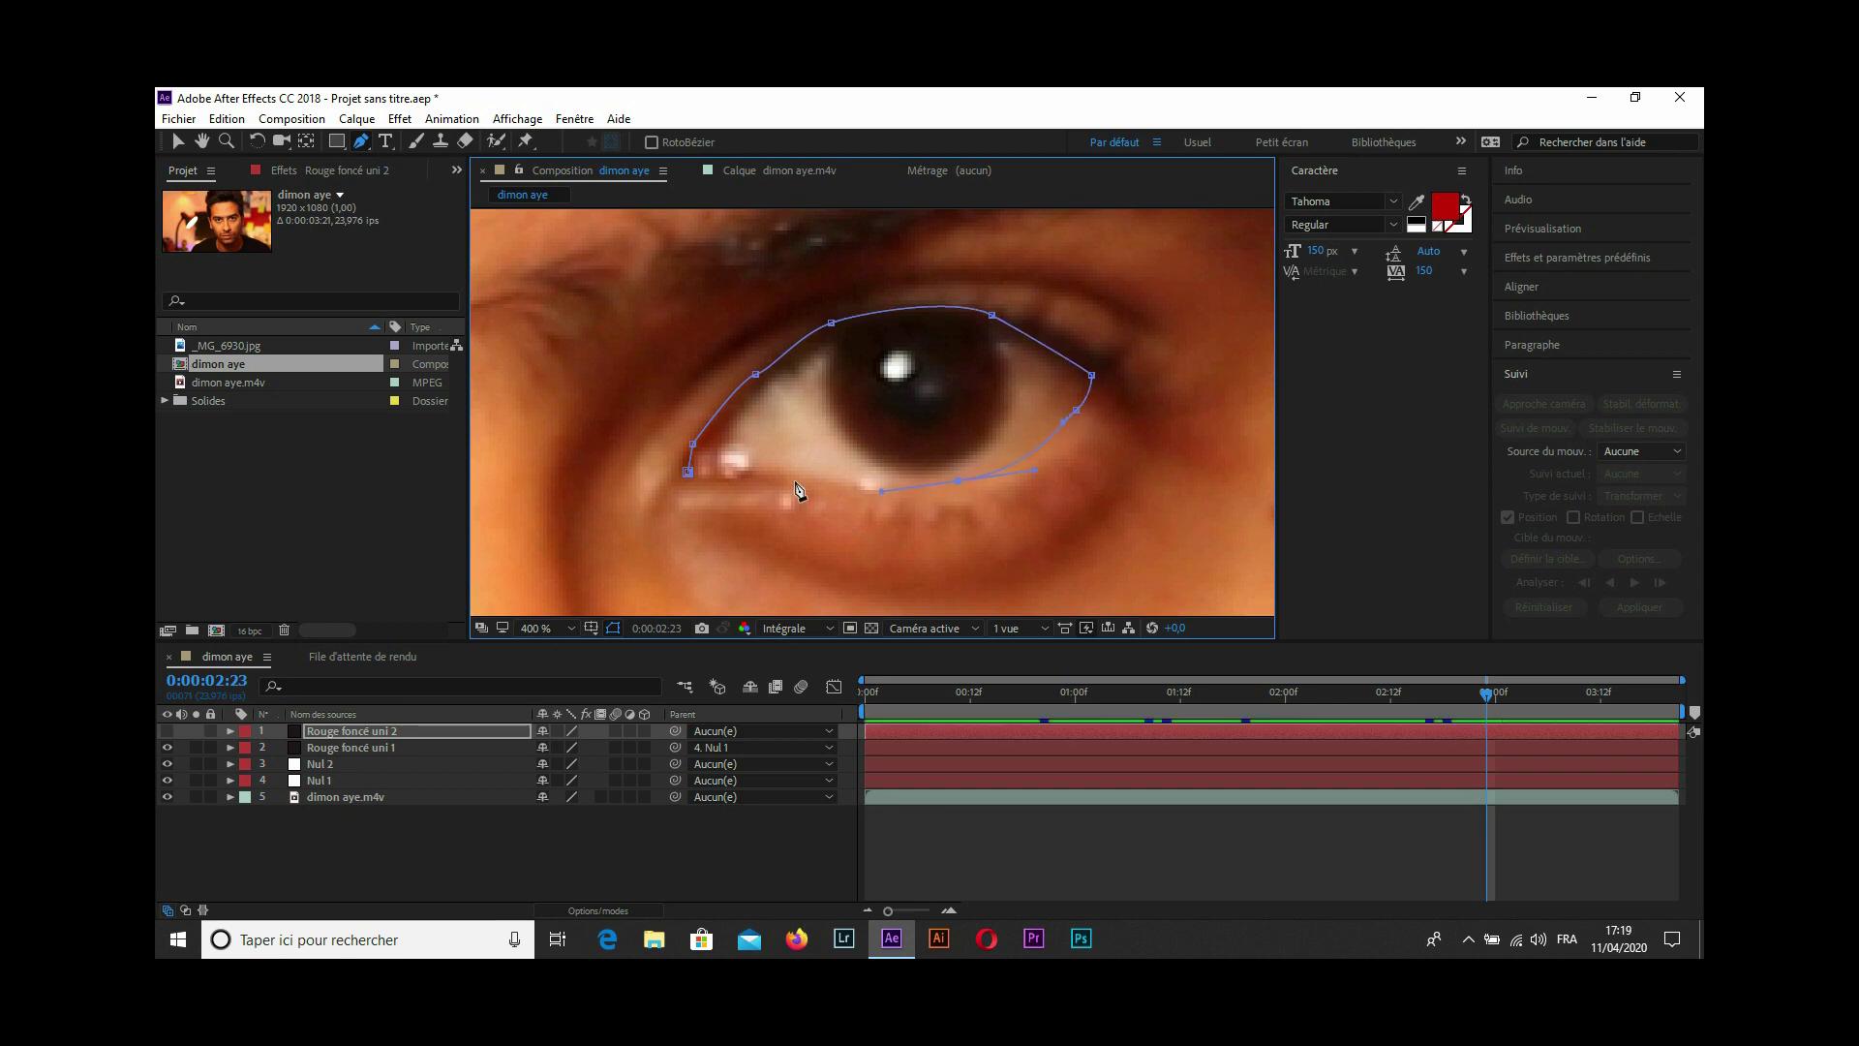
{"action": "left_click", "coordinate": [687, 471]}
Adjust the eye mask's upper points and shift the whole mask onto the eye at frame 0.
{"action": "left_click", "coordinate": [750, 375]}
{"action": "left_click_drag", "start_coordinate": [750, 375], "coordinate": [764, 367]}
{"action": "left_click", "coordinate": [1067, 347]}
{"action": "double_click", "coordinate": [904, 312]}
{"action": "key", "text": "Escape"}
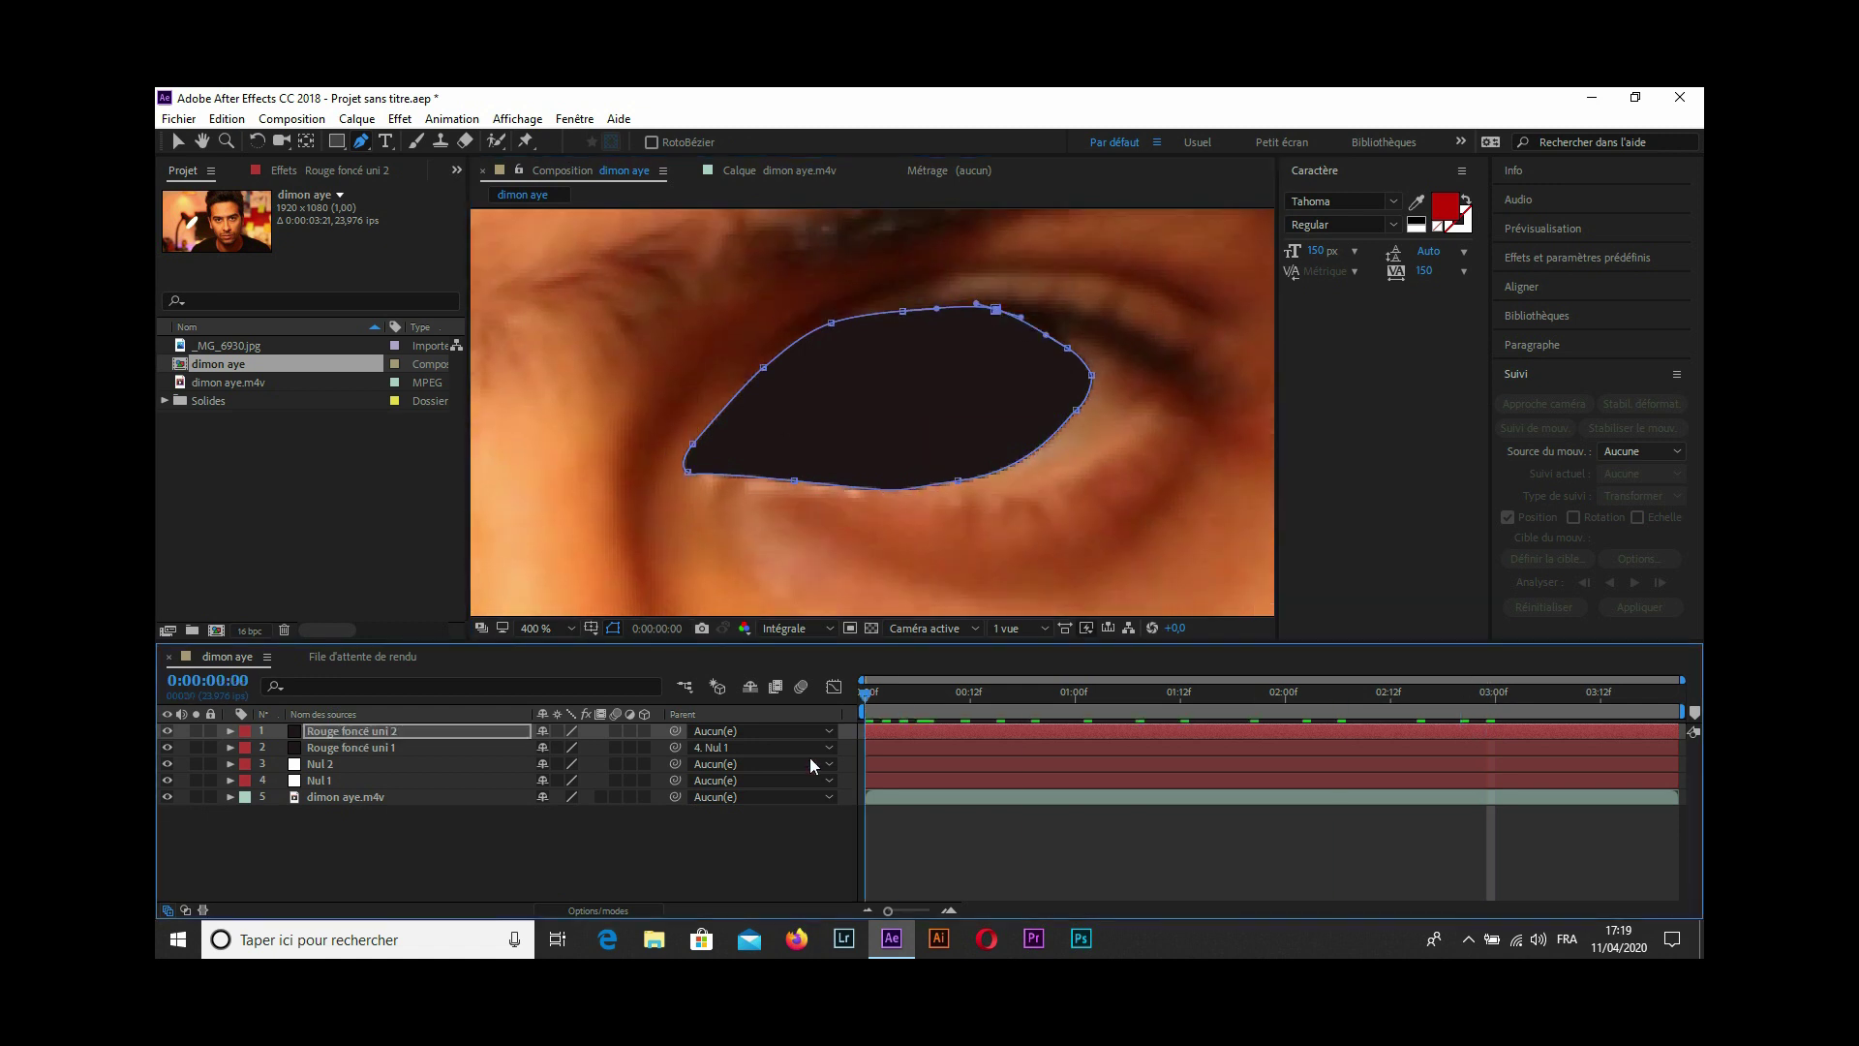
{"action": "key", "text": "Home"}
{"action": "key", "text": "v"}
{"action": "left_click", "coordinate": [764, 367]}
{"action": "double_click", "coordinate": [943, 456]}
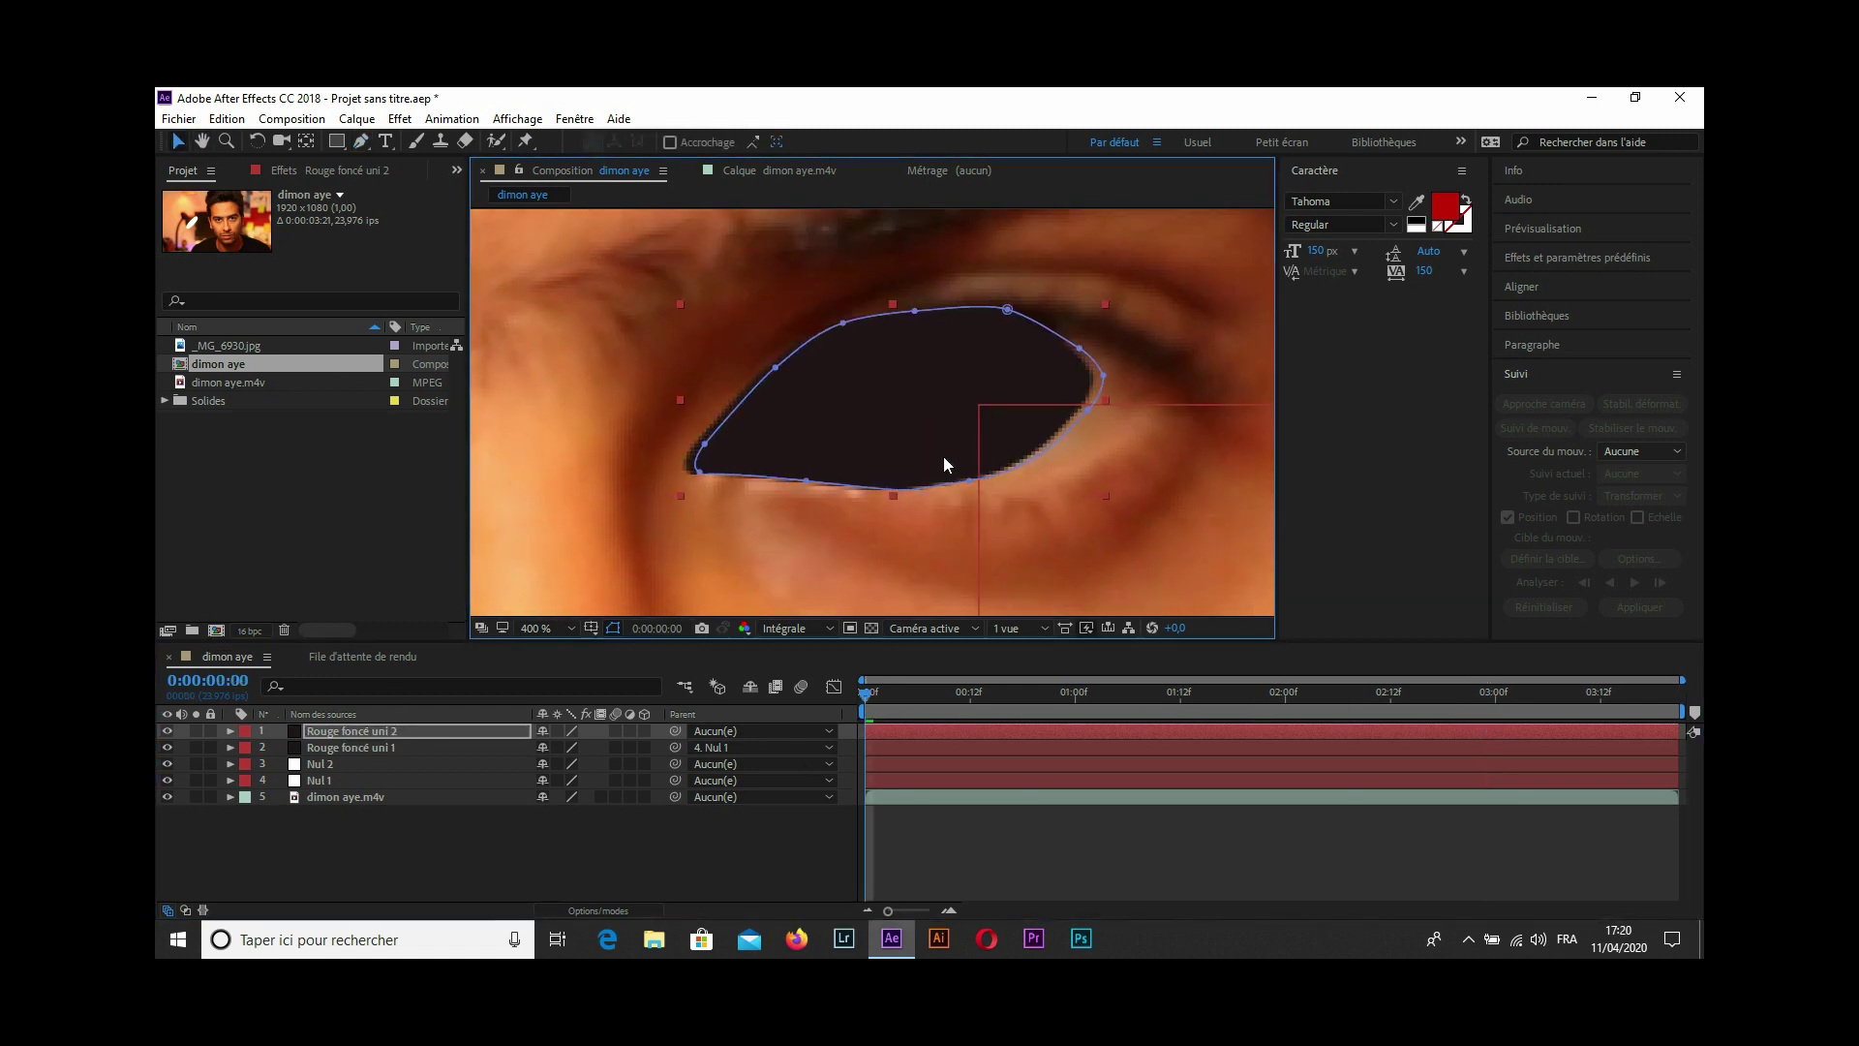
{"action": "left_click_drag", "start_coordinate": [943, 456], "coordinate": [1007, 460]}
{"action": "key", "text": "Return"}
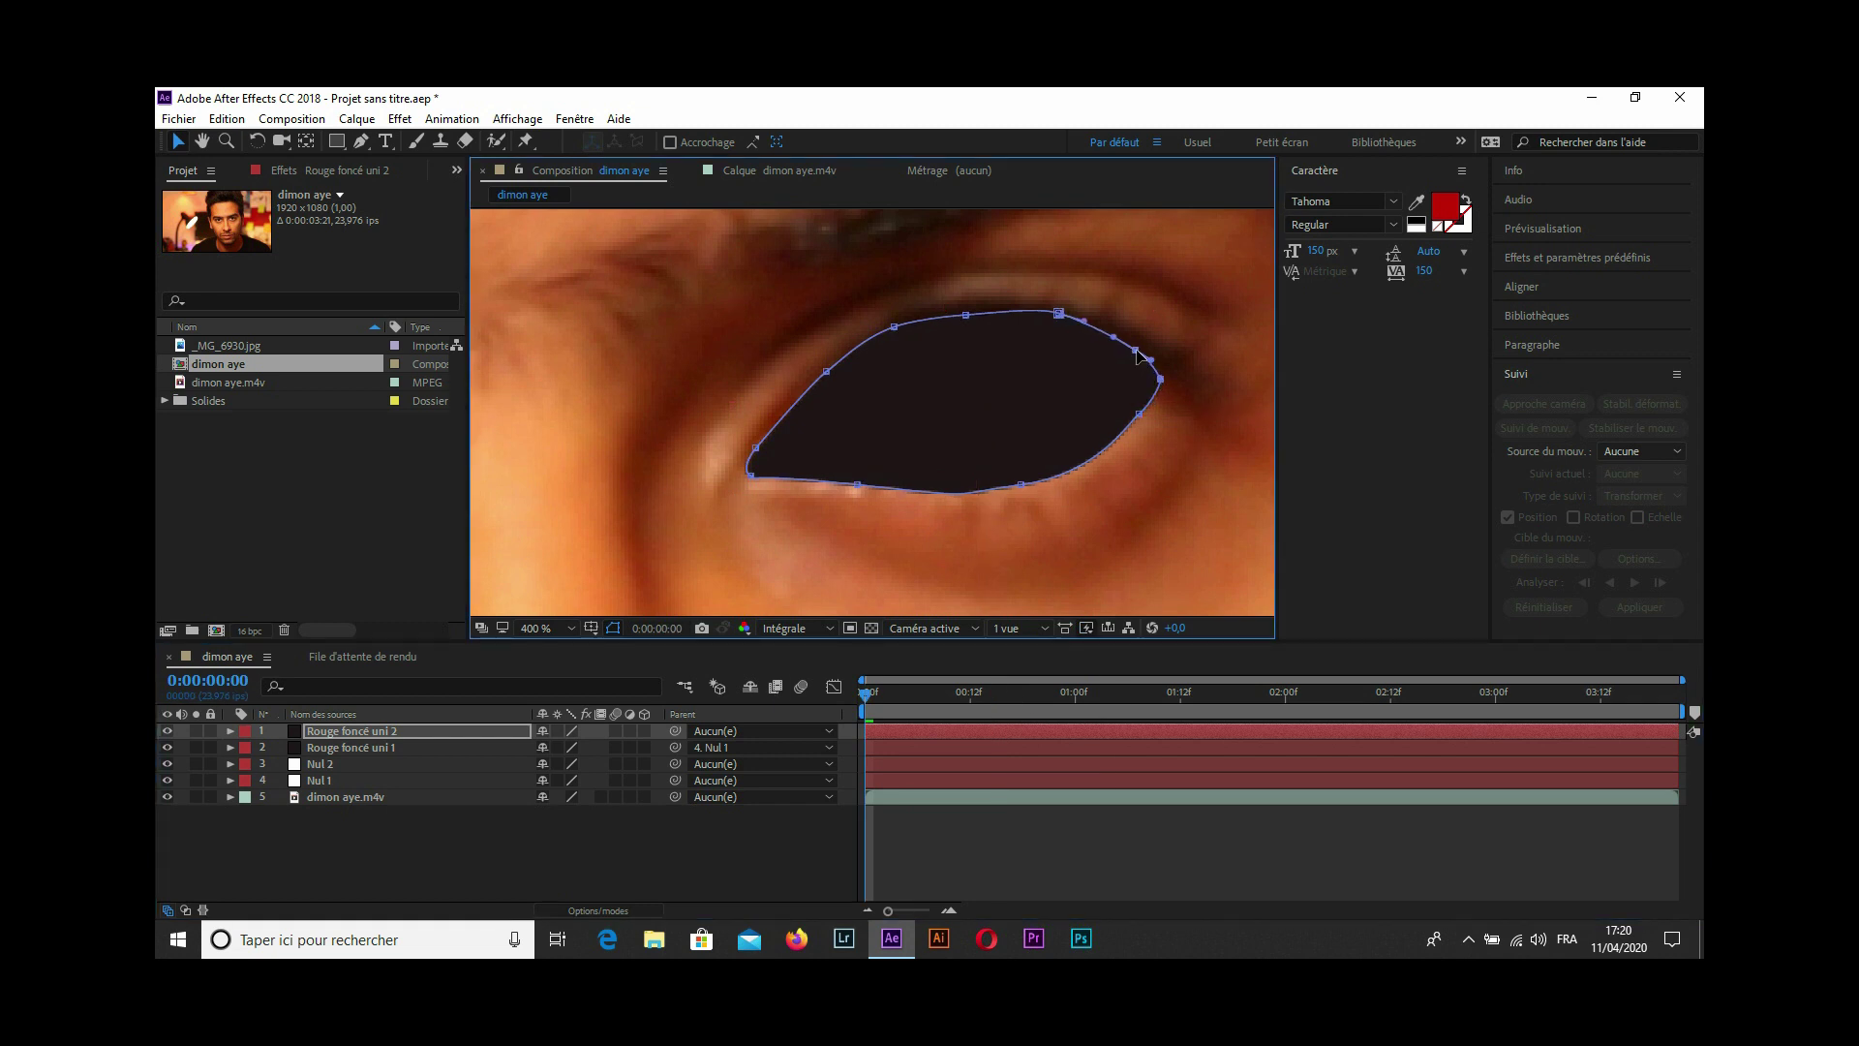
Refine the mask's lower edge onto the lid, adding points along the lower-right side.
{"action": "left_click", "coordinate": [167, 732]}
{"action": "key", "text": "period"}
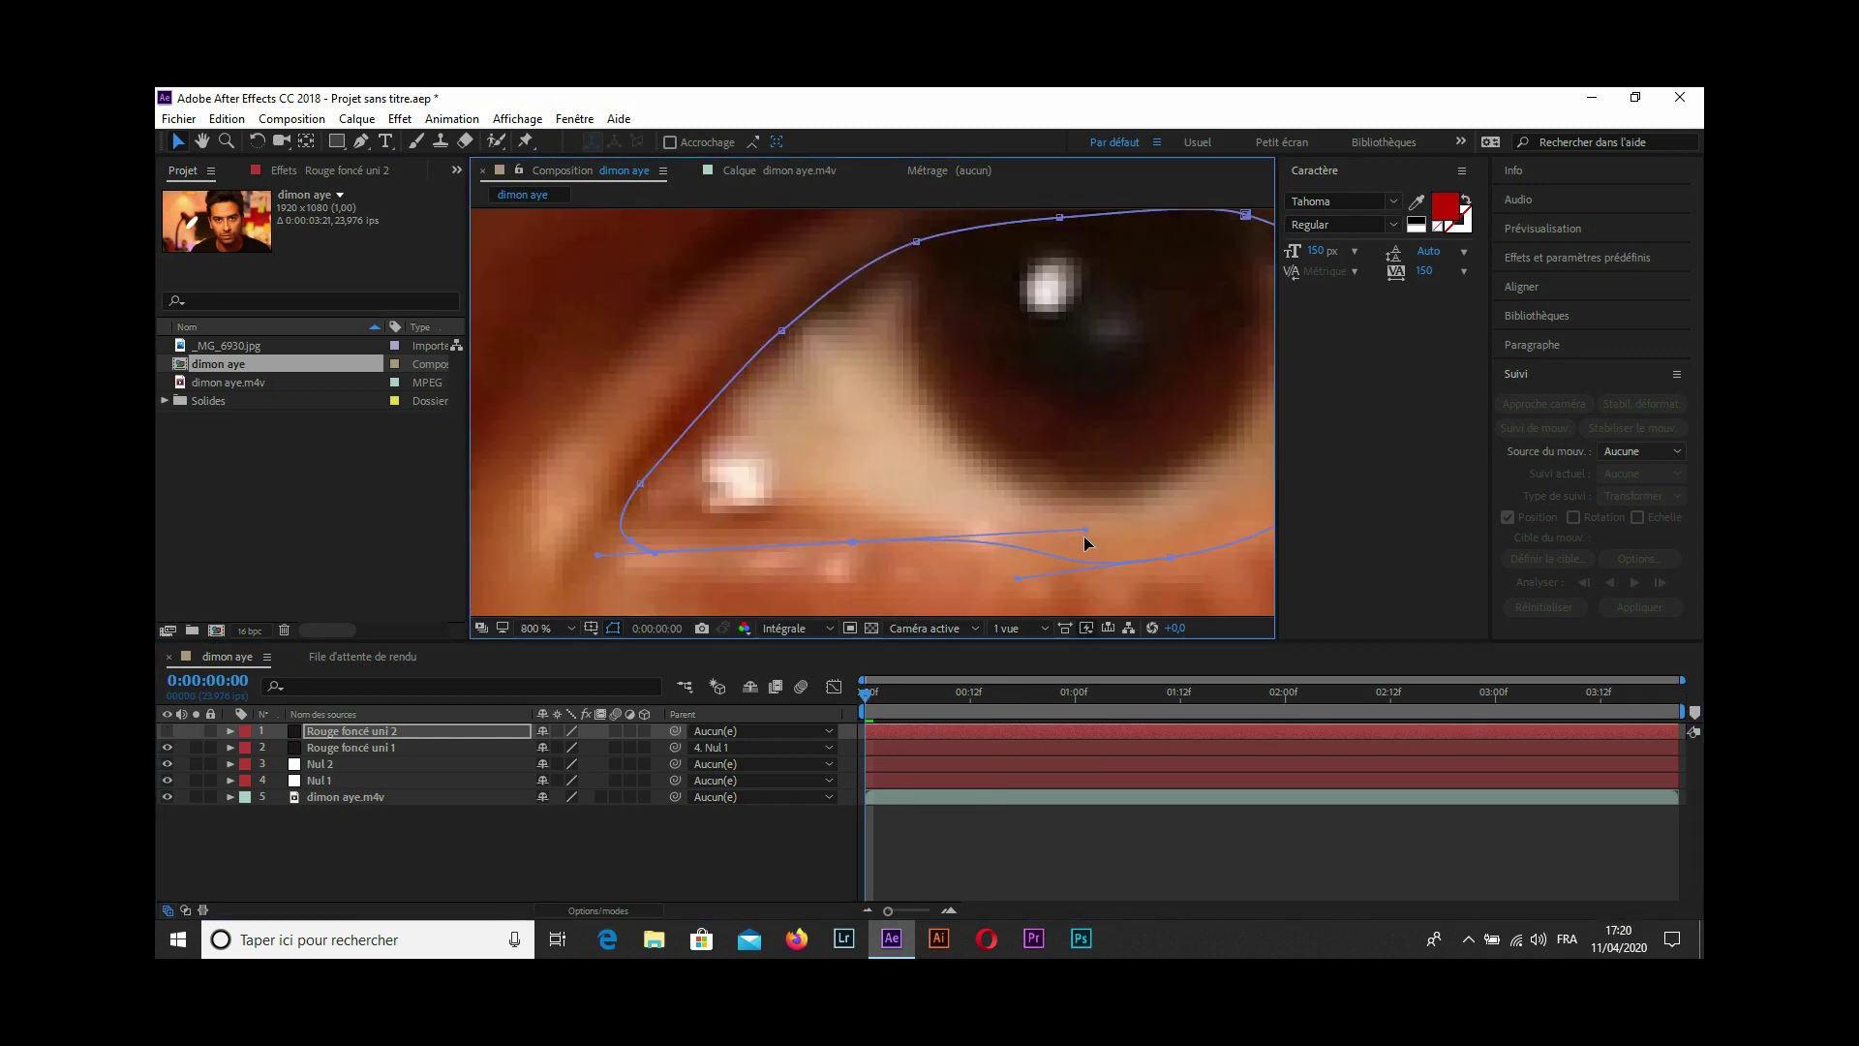
{"action": "key", "text": "comma"}
{"action": "key", "text": "ctrl+z"}
{"action": "left_click", "coordinate": [868, 469]}
{"action": "left_click", "coordinate": [1030, 476]}
{"action": "left_click_drag", "start_coordinate": [1030, 478], "coordinate": [1020, 486]}
{"action": "double_click", "coordinate": [1062, 485]}
{"action": "key", "text": "g"}
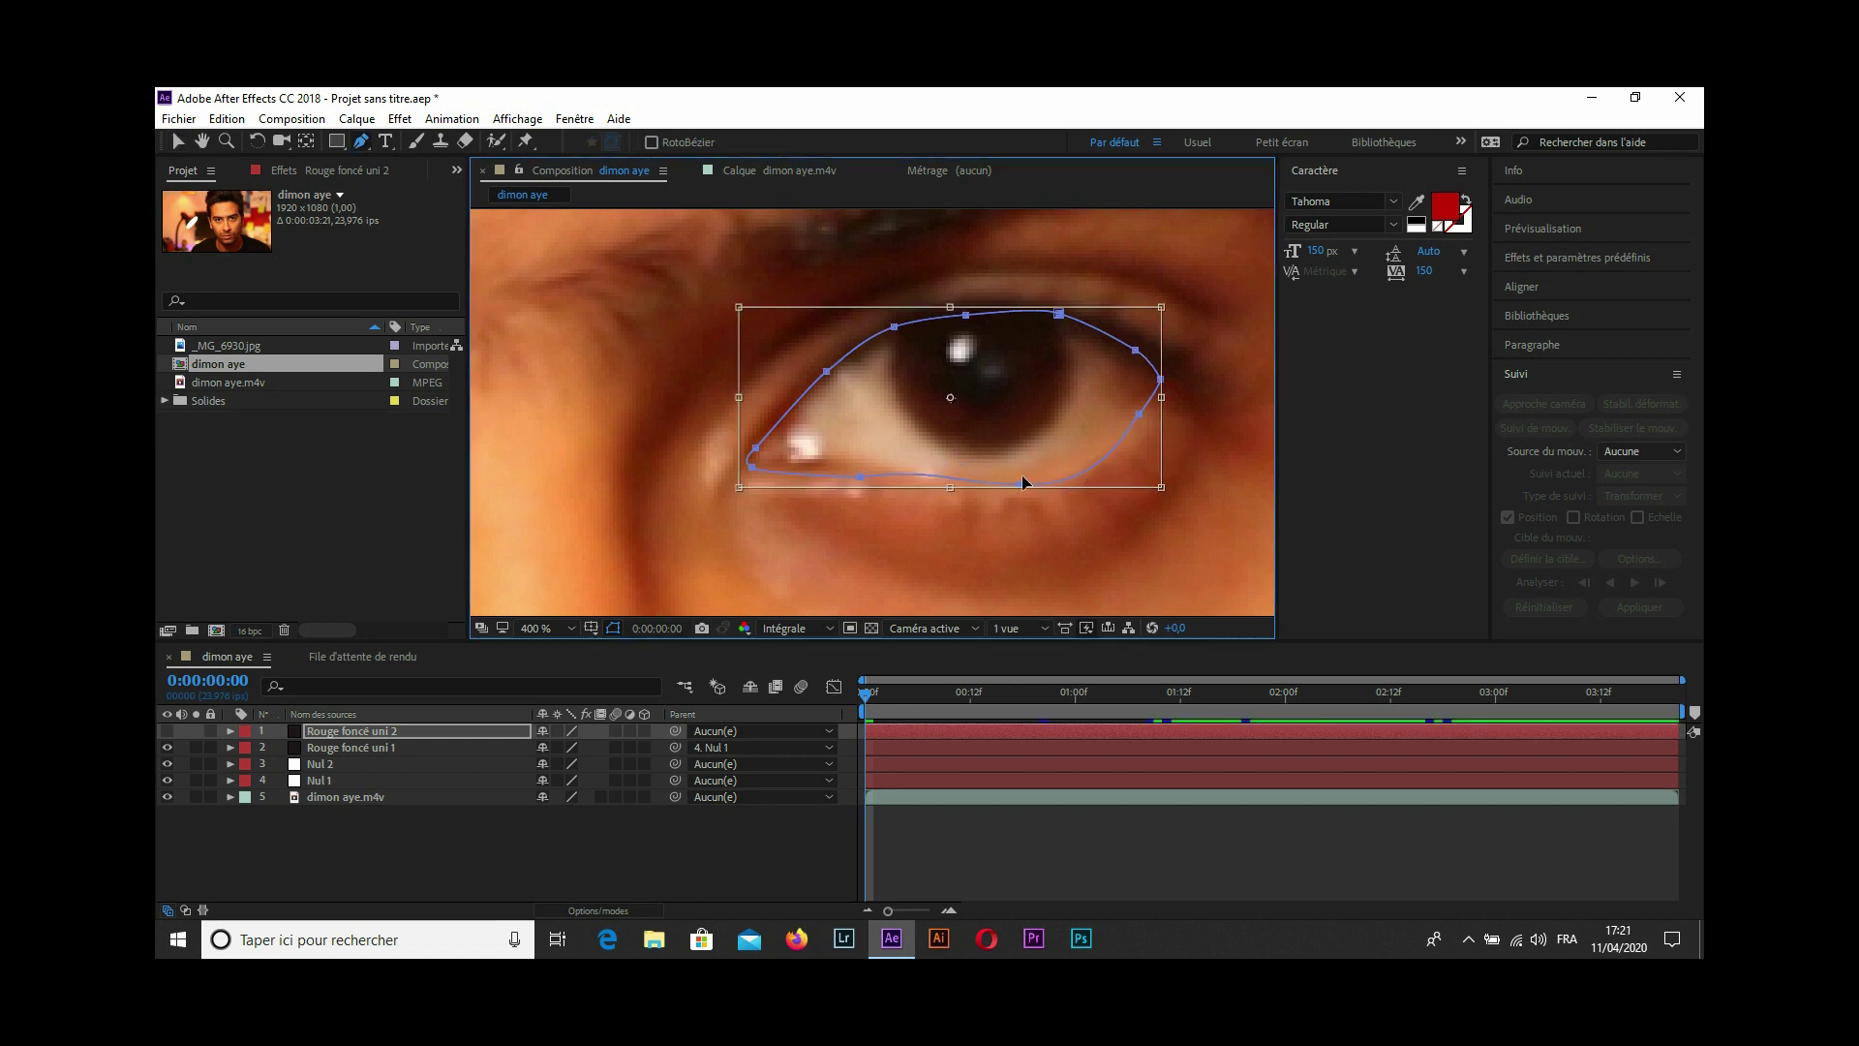
{"action": "left_click", "coordinate": [166, 730]}
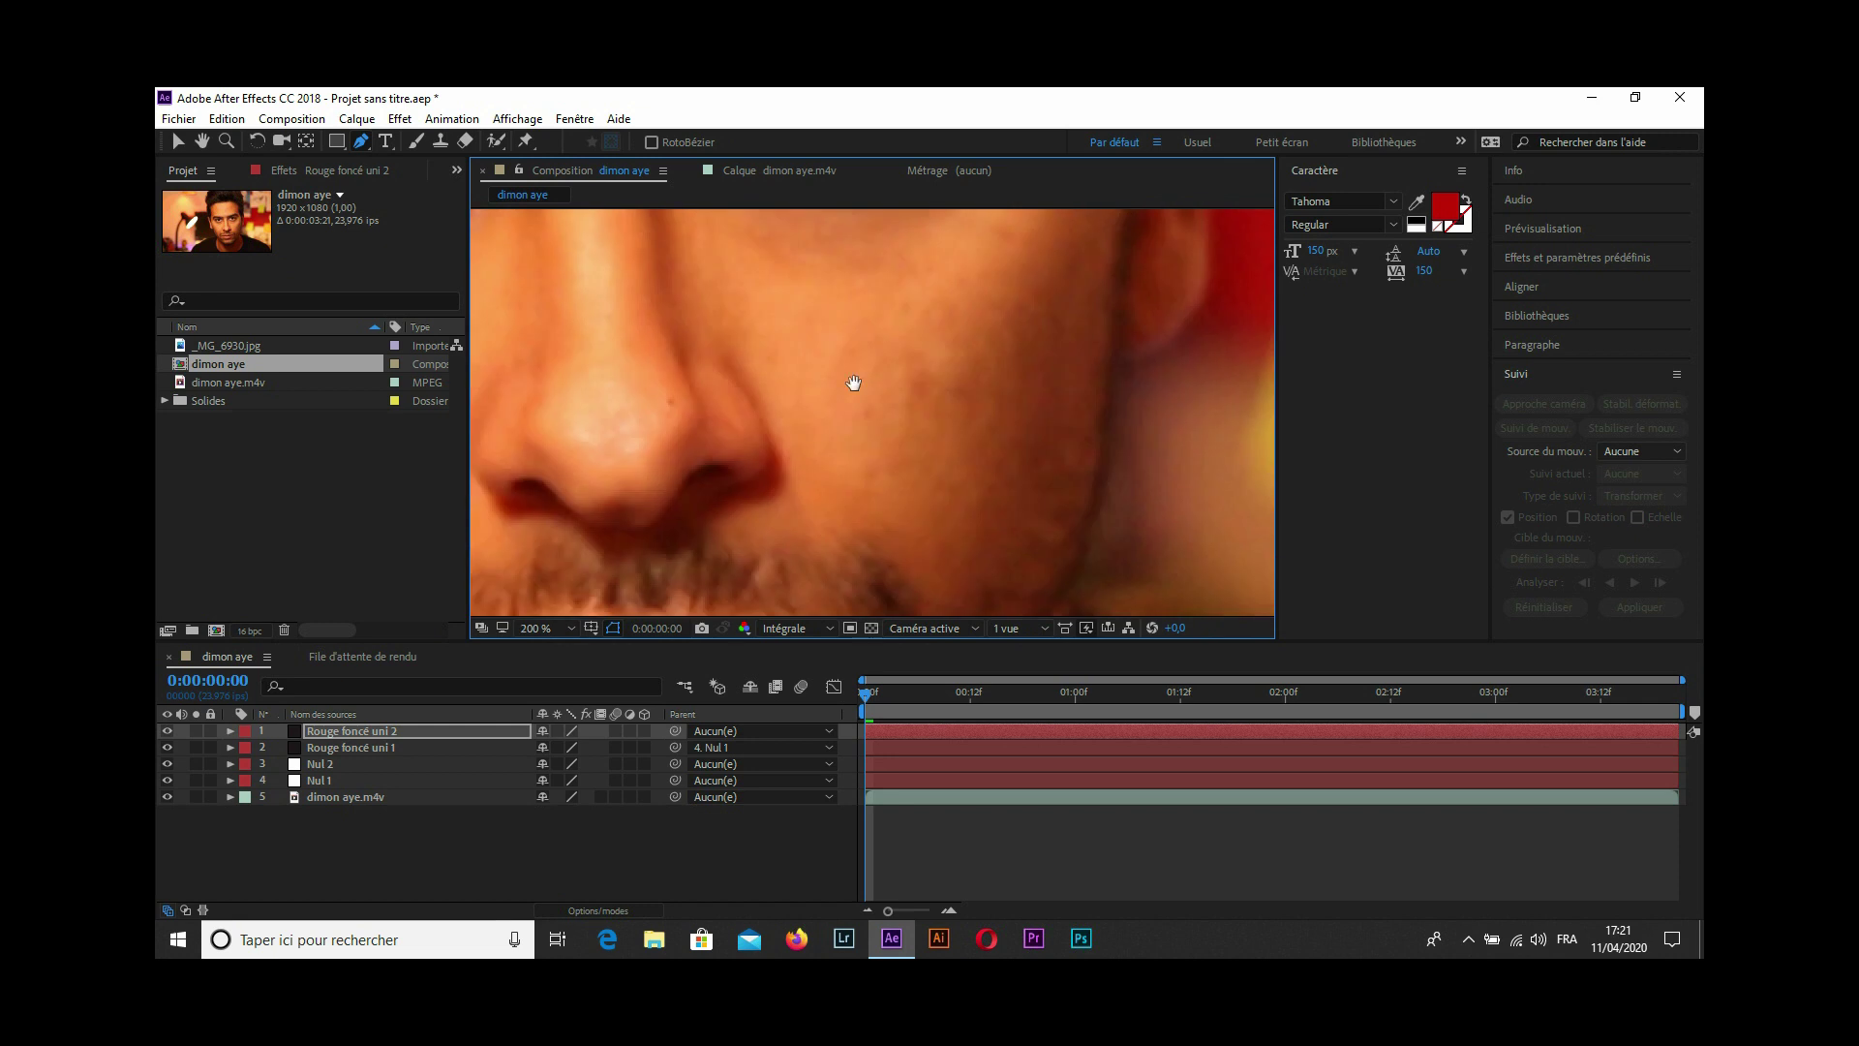
{"action": "double_click", "coordinate": [779, 505]}
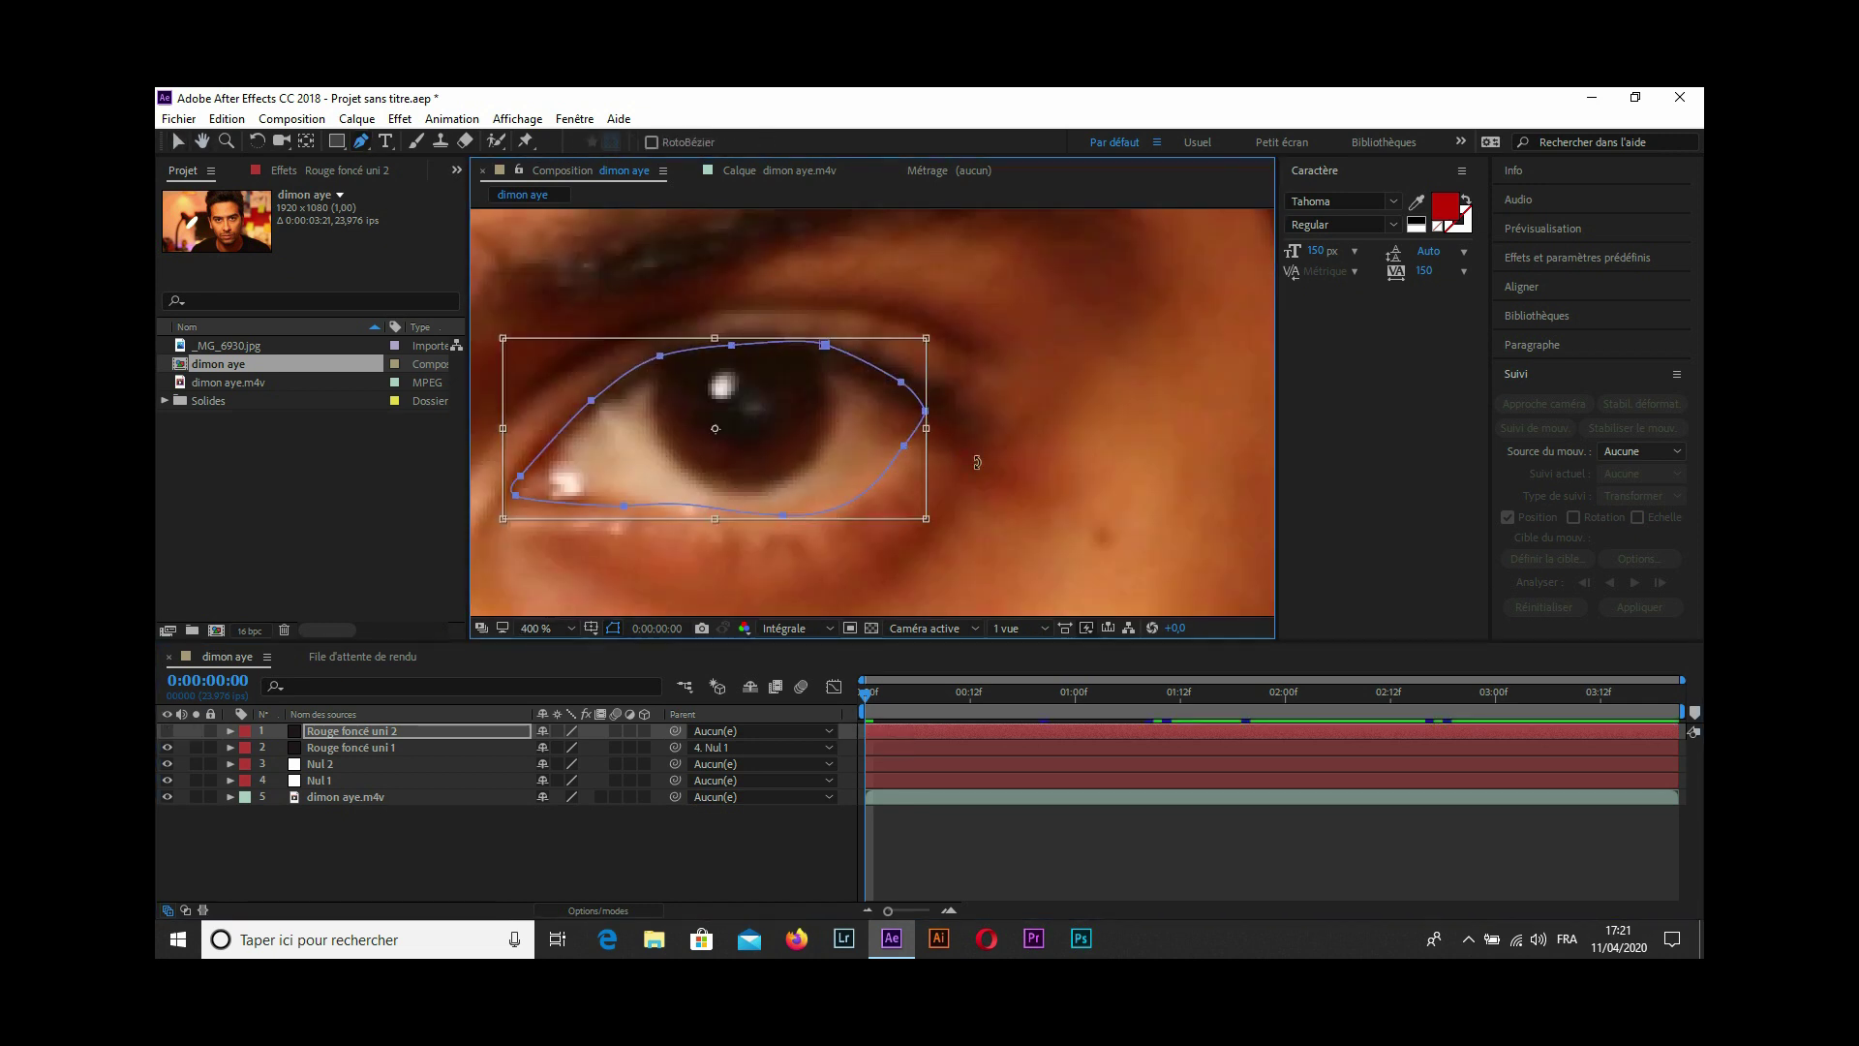
{"action": "left_click", "coordinate": [786, 513]}
{"action": "left_click", "coordinate": [851, 493]}
{"action": "left_click", "coordinate": [869, 477]}
{"action": "left_click", "coordinate": [887, 462]}
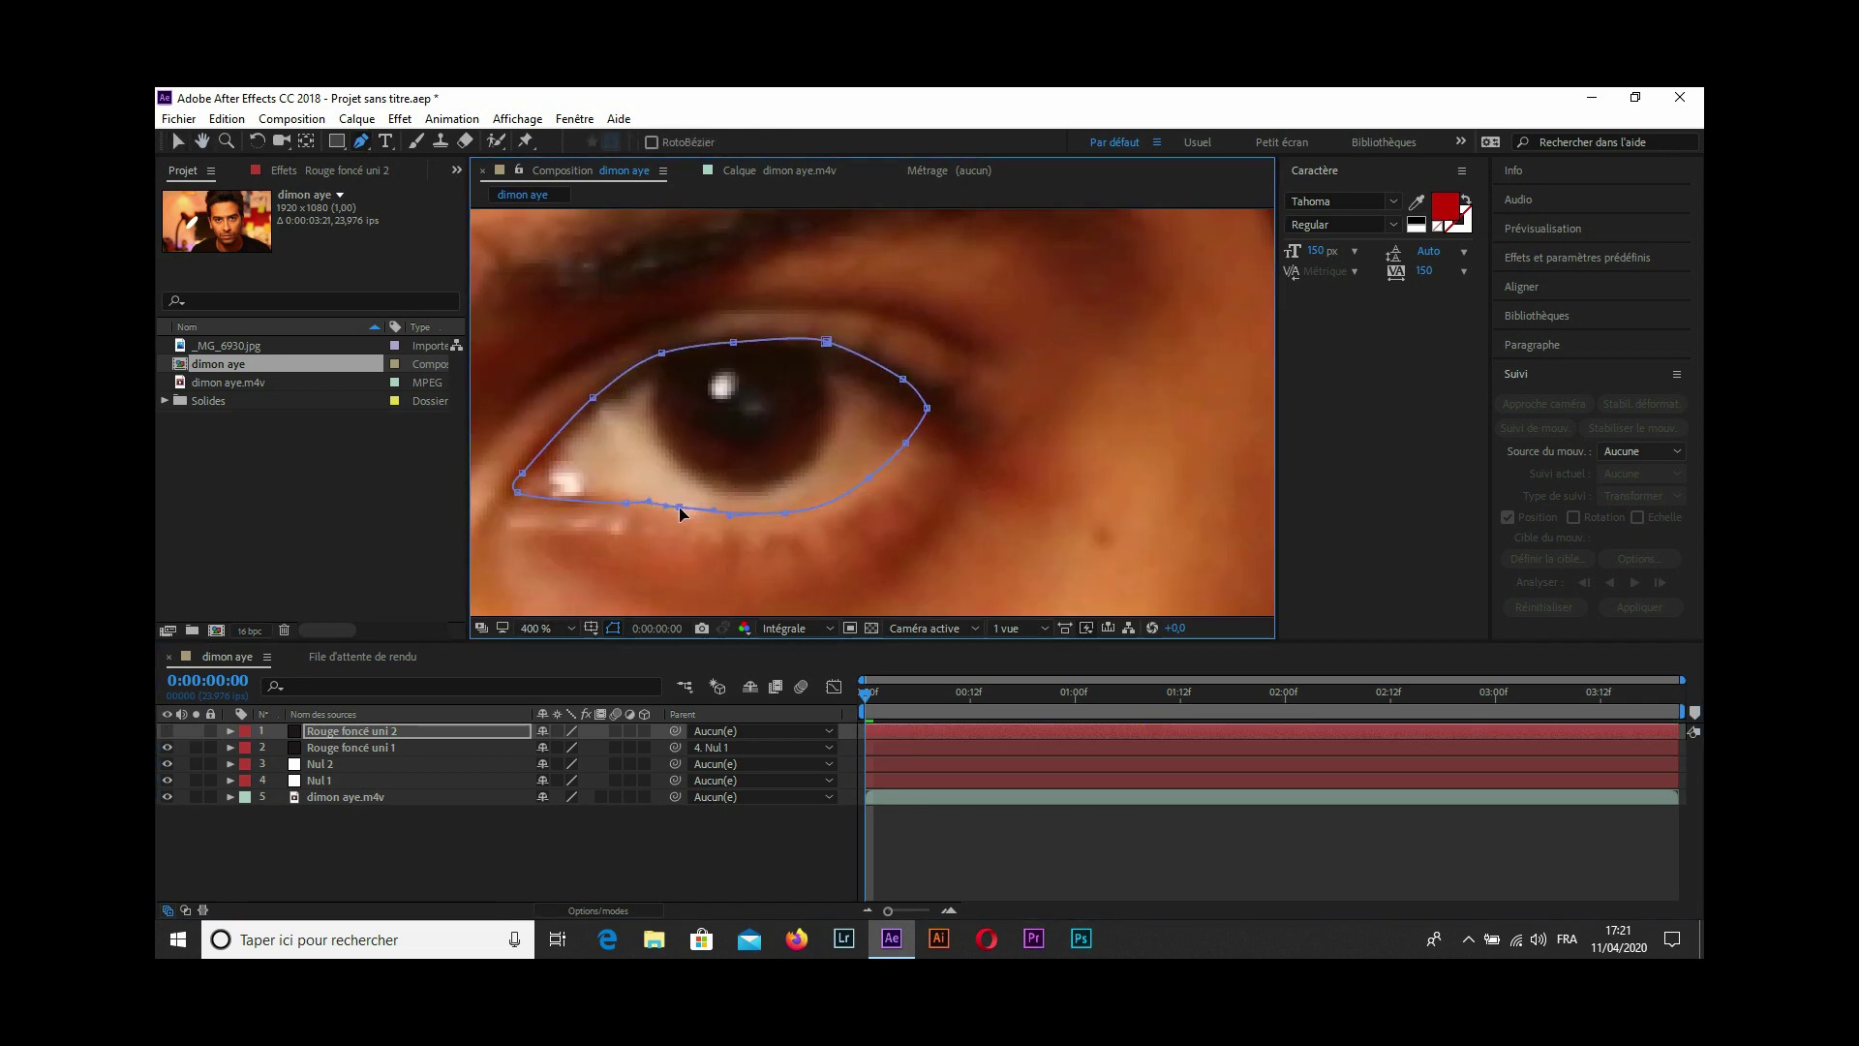
Draw a second small mask around the eye's catchlight to cut it out.
{"action": "scroll", "coordinate": [736, 384], "scroll_direction": "up", "scroll_amount": 1}
{"action": "left_click", "coordinate": [993, 522]}
{"action": "left_click", "coordinate": [960, 549]}
{"action": "left_click", "coordinate": [934, 507]}
{"action": "left_click", "coordinate": [231, 731]}
{"action": "left_click", "coordinate": [247, 749]}
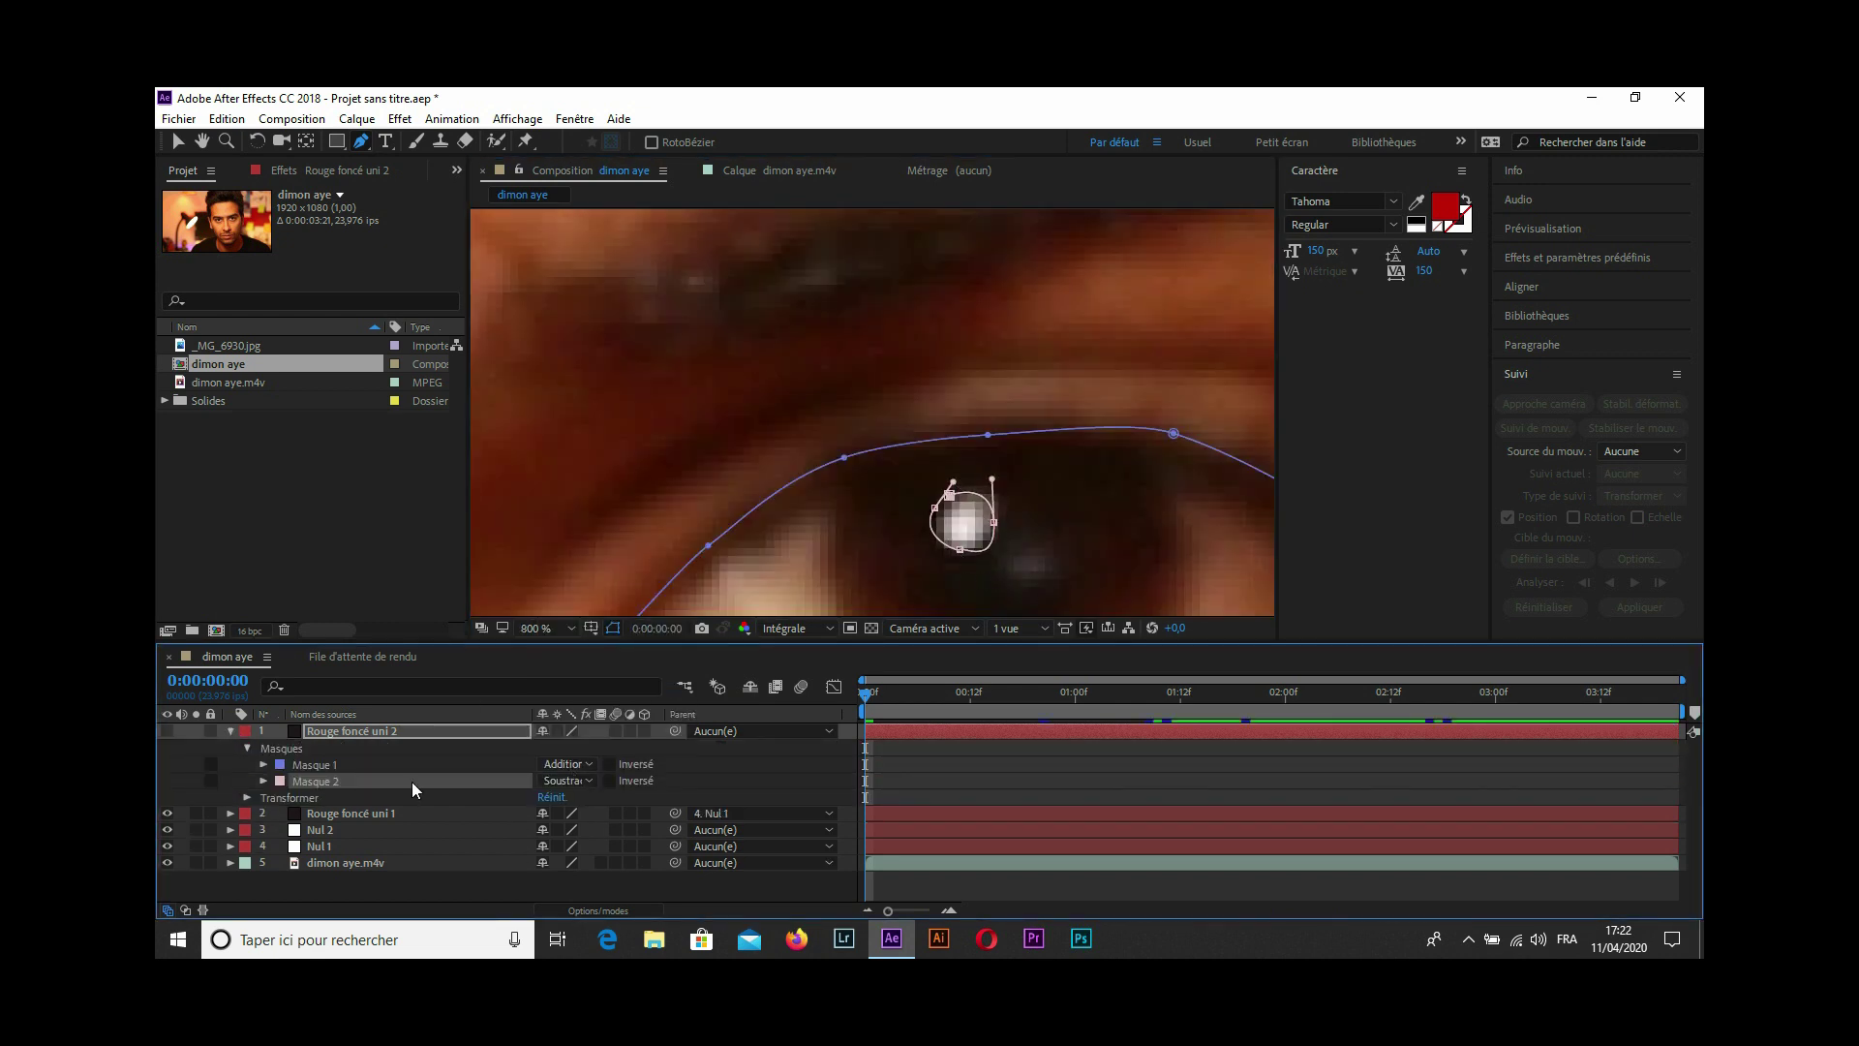
Reveal both masks' feather settings and parent the second solid to Nul 2.
{"action": "key", "text": "m"}
{"action": "key", "text": "f"}
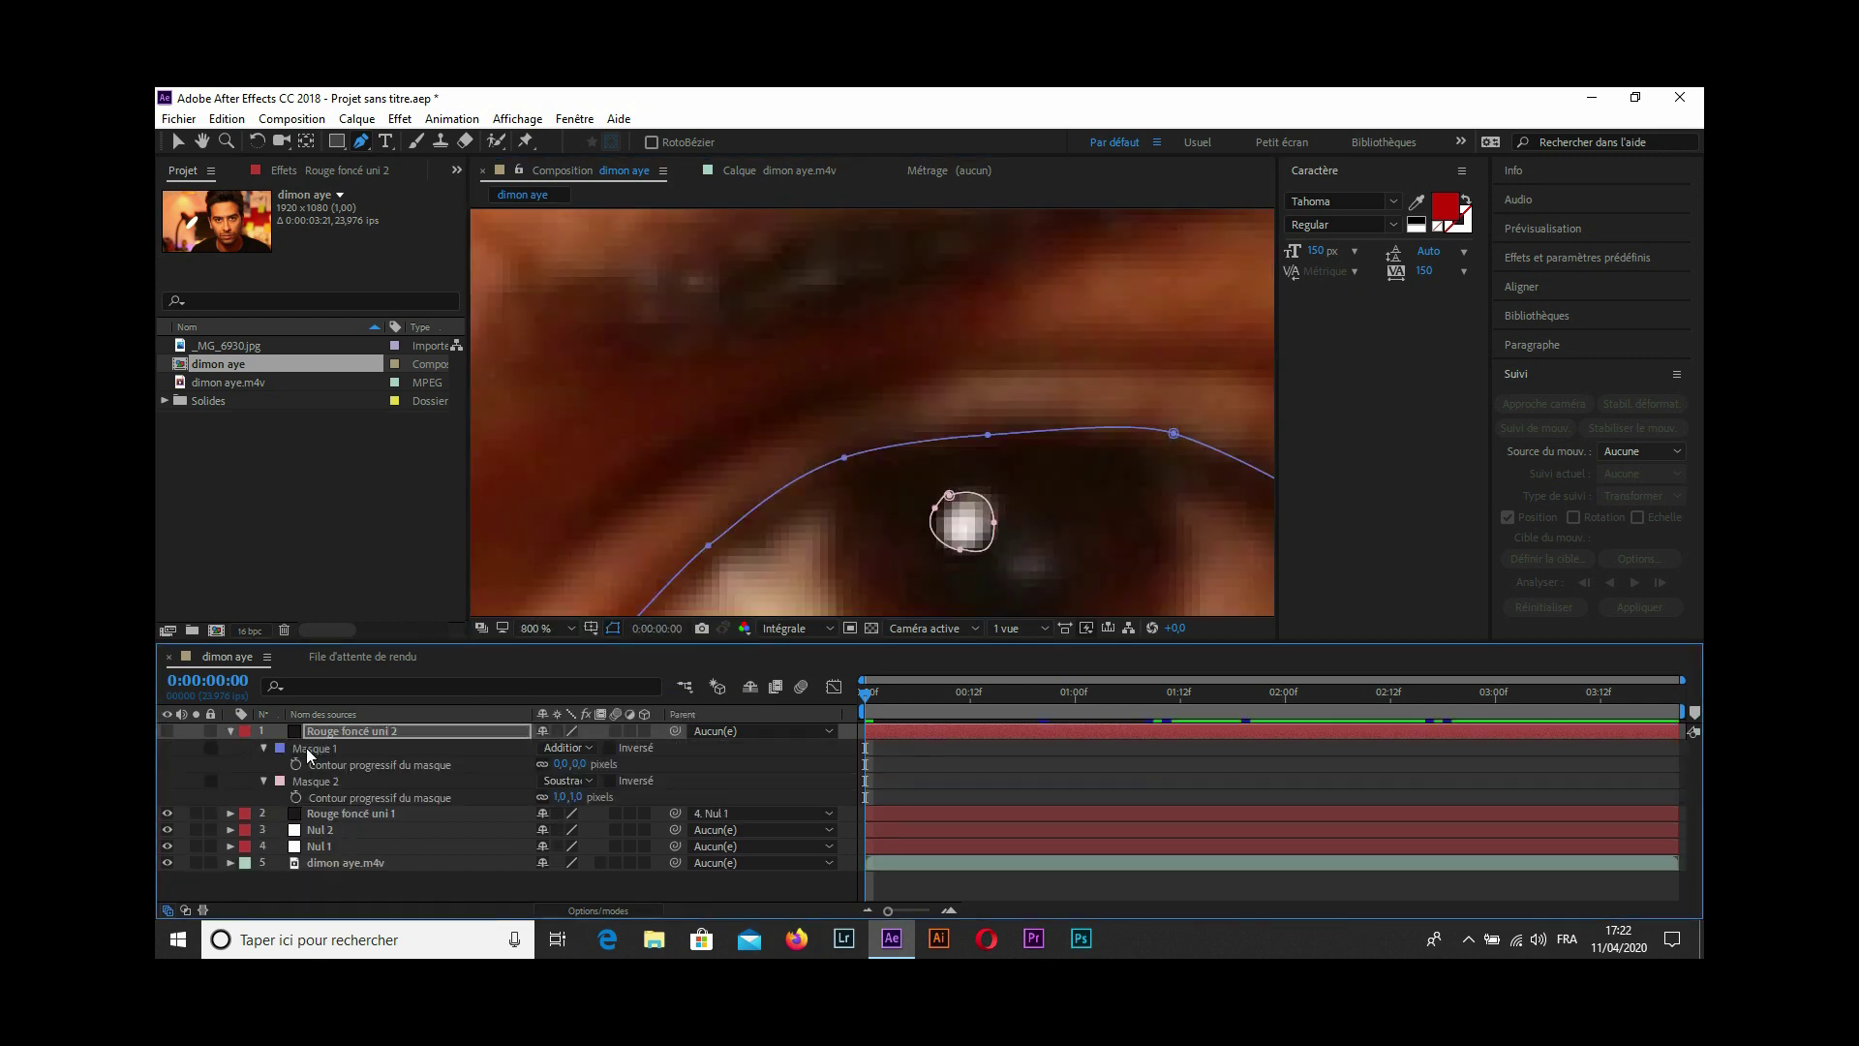
{"action": "key", "text": "v"}
{"action": "scroll", "coordinate": [806, 539], "scroll_direction": "down", "scroll_amount": 2}
{"action": "scroll", "coordinate": [949, 491], "scroll_direction": "down", "scroll_amount": 3}
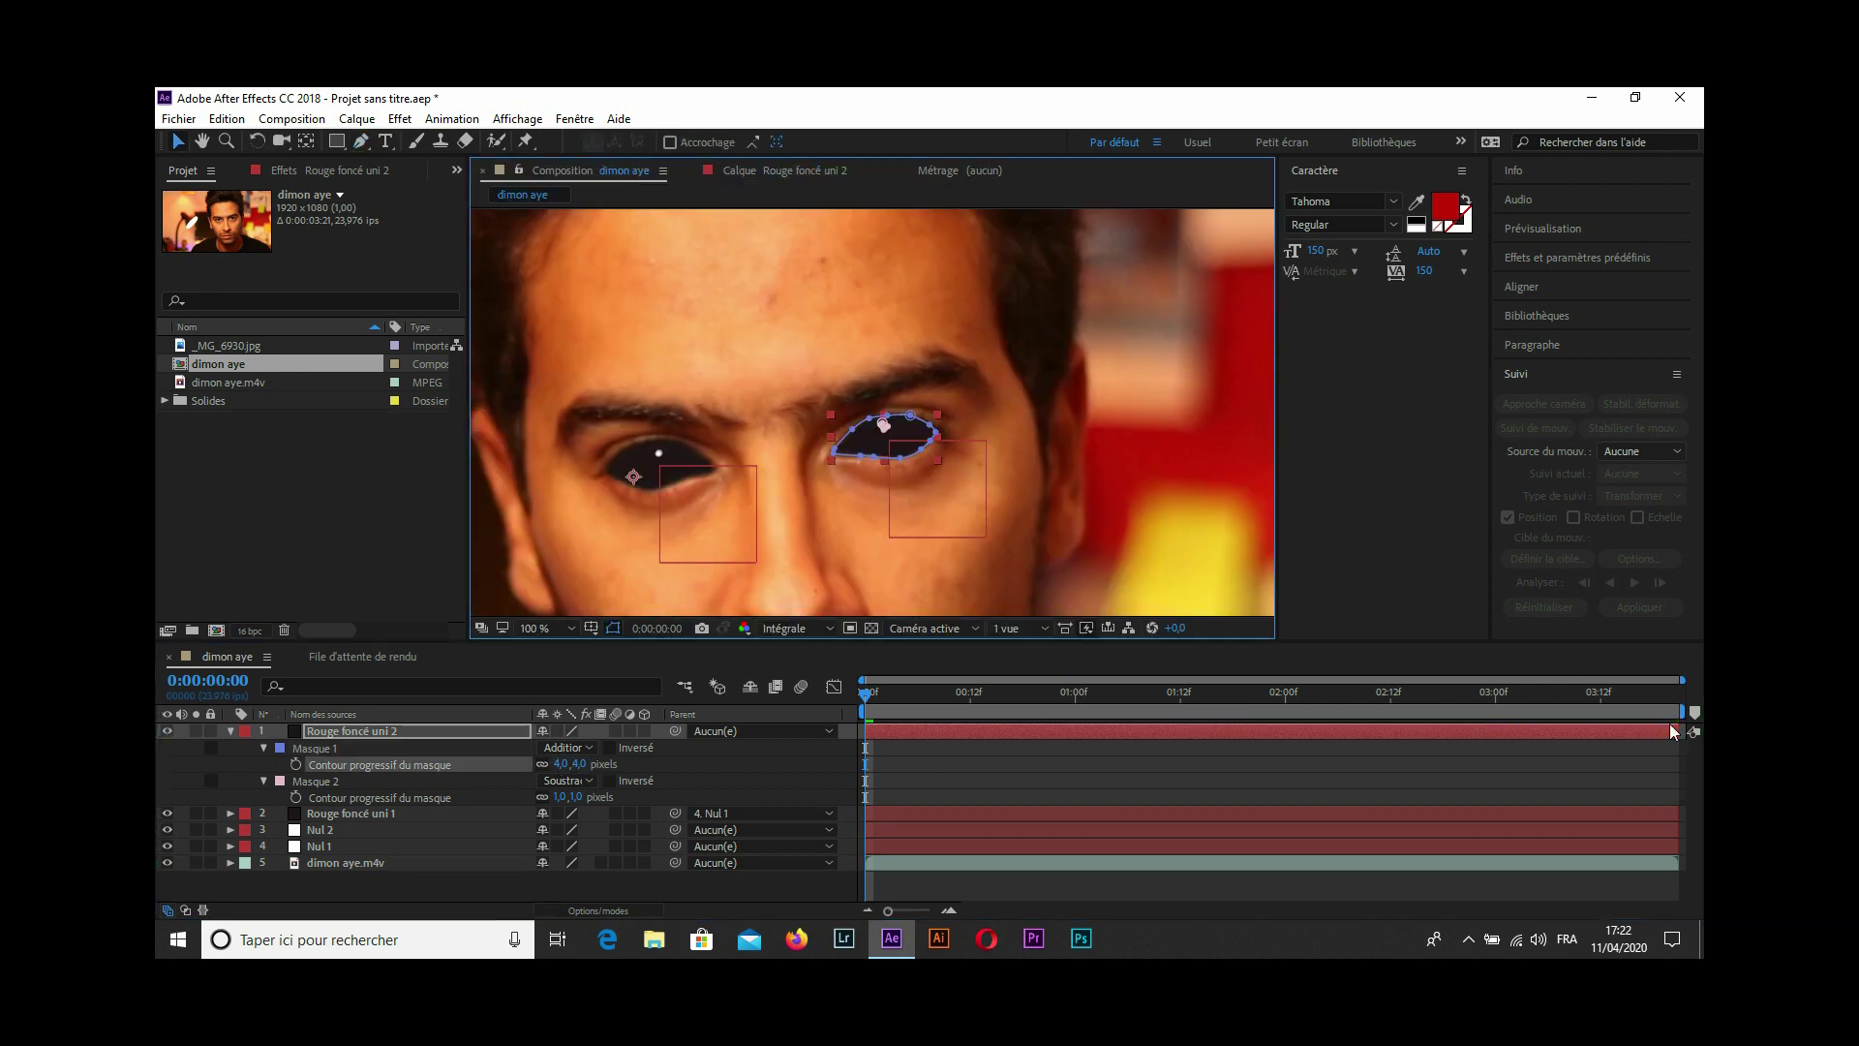
{"action": "left_click_drag", "start_coordinate": [675, 731], "coordinate": [320, 830]}
{"action": "key", "text": "space"}
{"action": "key", "text": "space"}
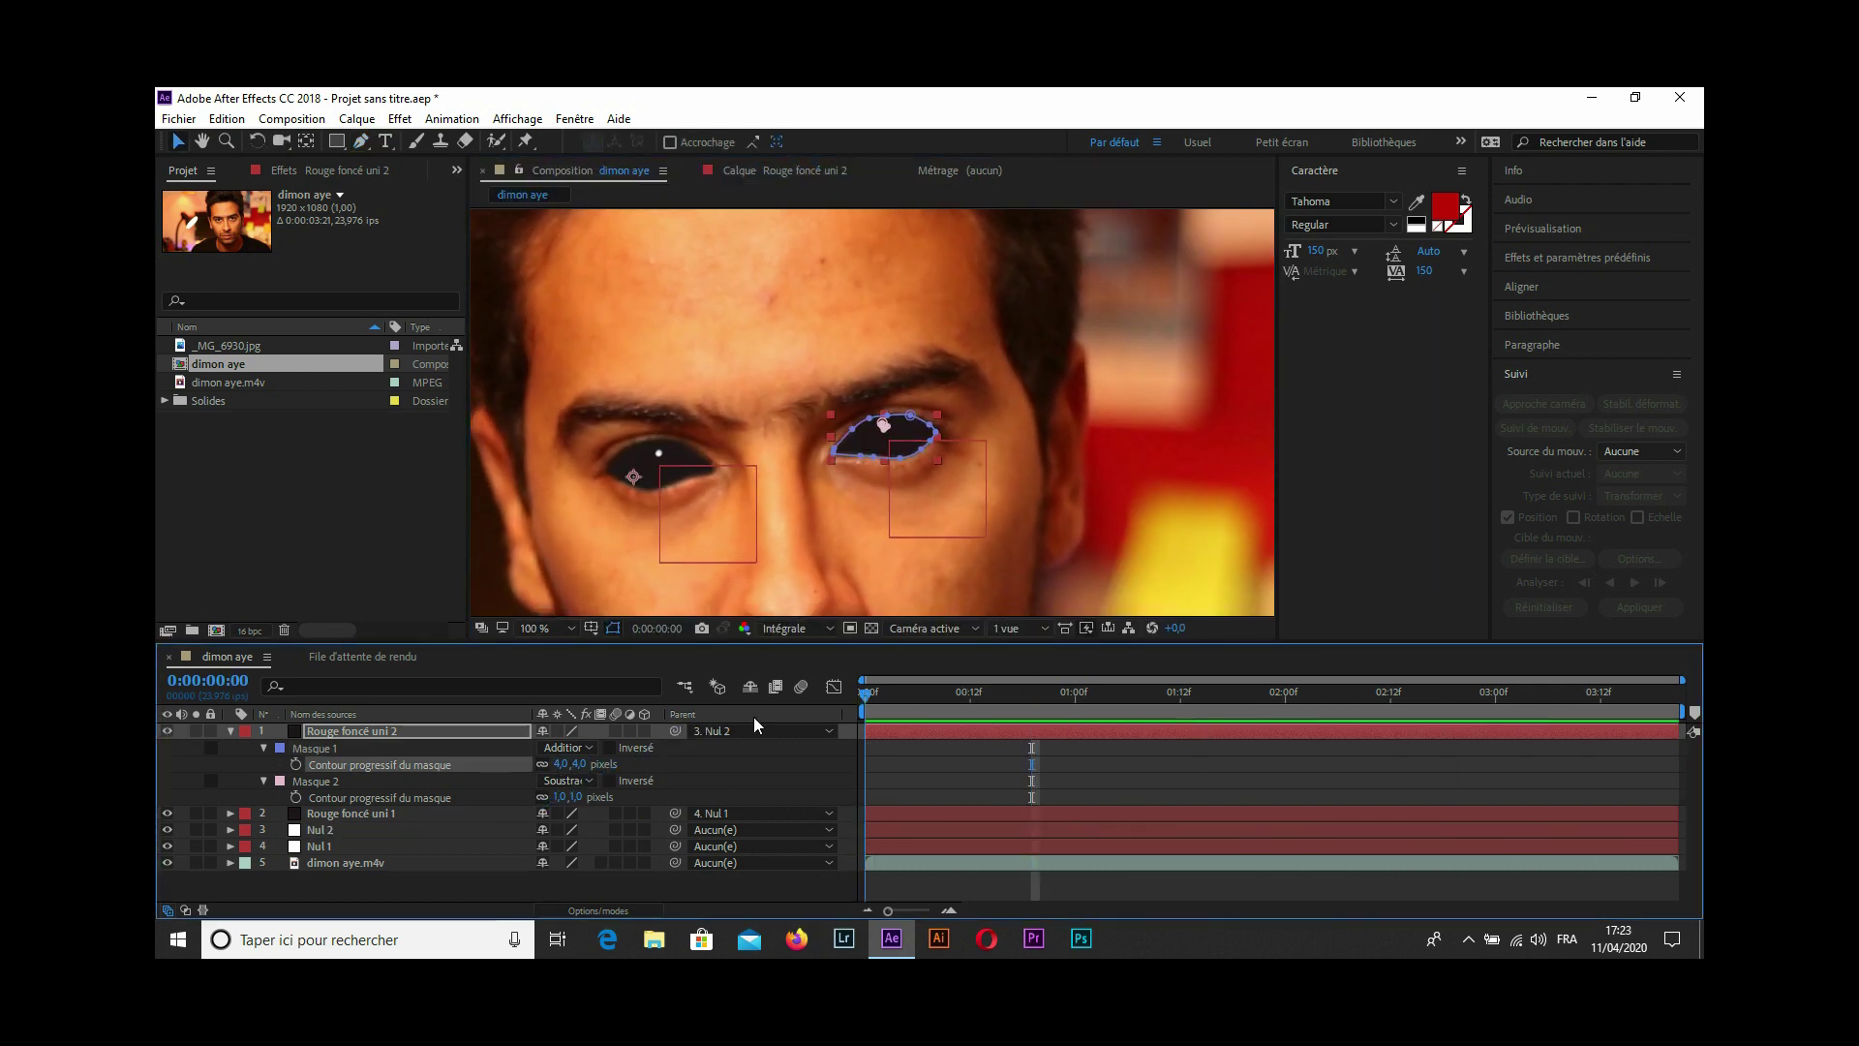
Preview the comp to confirm the second black-out follows the tracked eye.
{"action": "scroll", "coordinate": [620, 474], "scroll_direction": "up", "scroll_amount": 4}
{"action": "key", "text": "g"}
{"action": "key", "text": "v"}
{"action": "scroll", "coordinate": [719, 589], "scroll_direction": "down", "scroll_amount": 3}
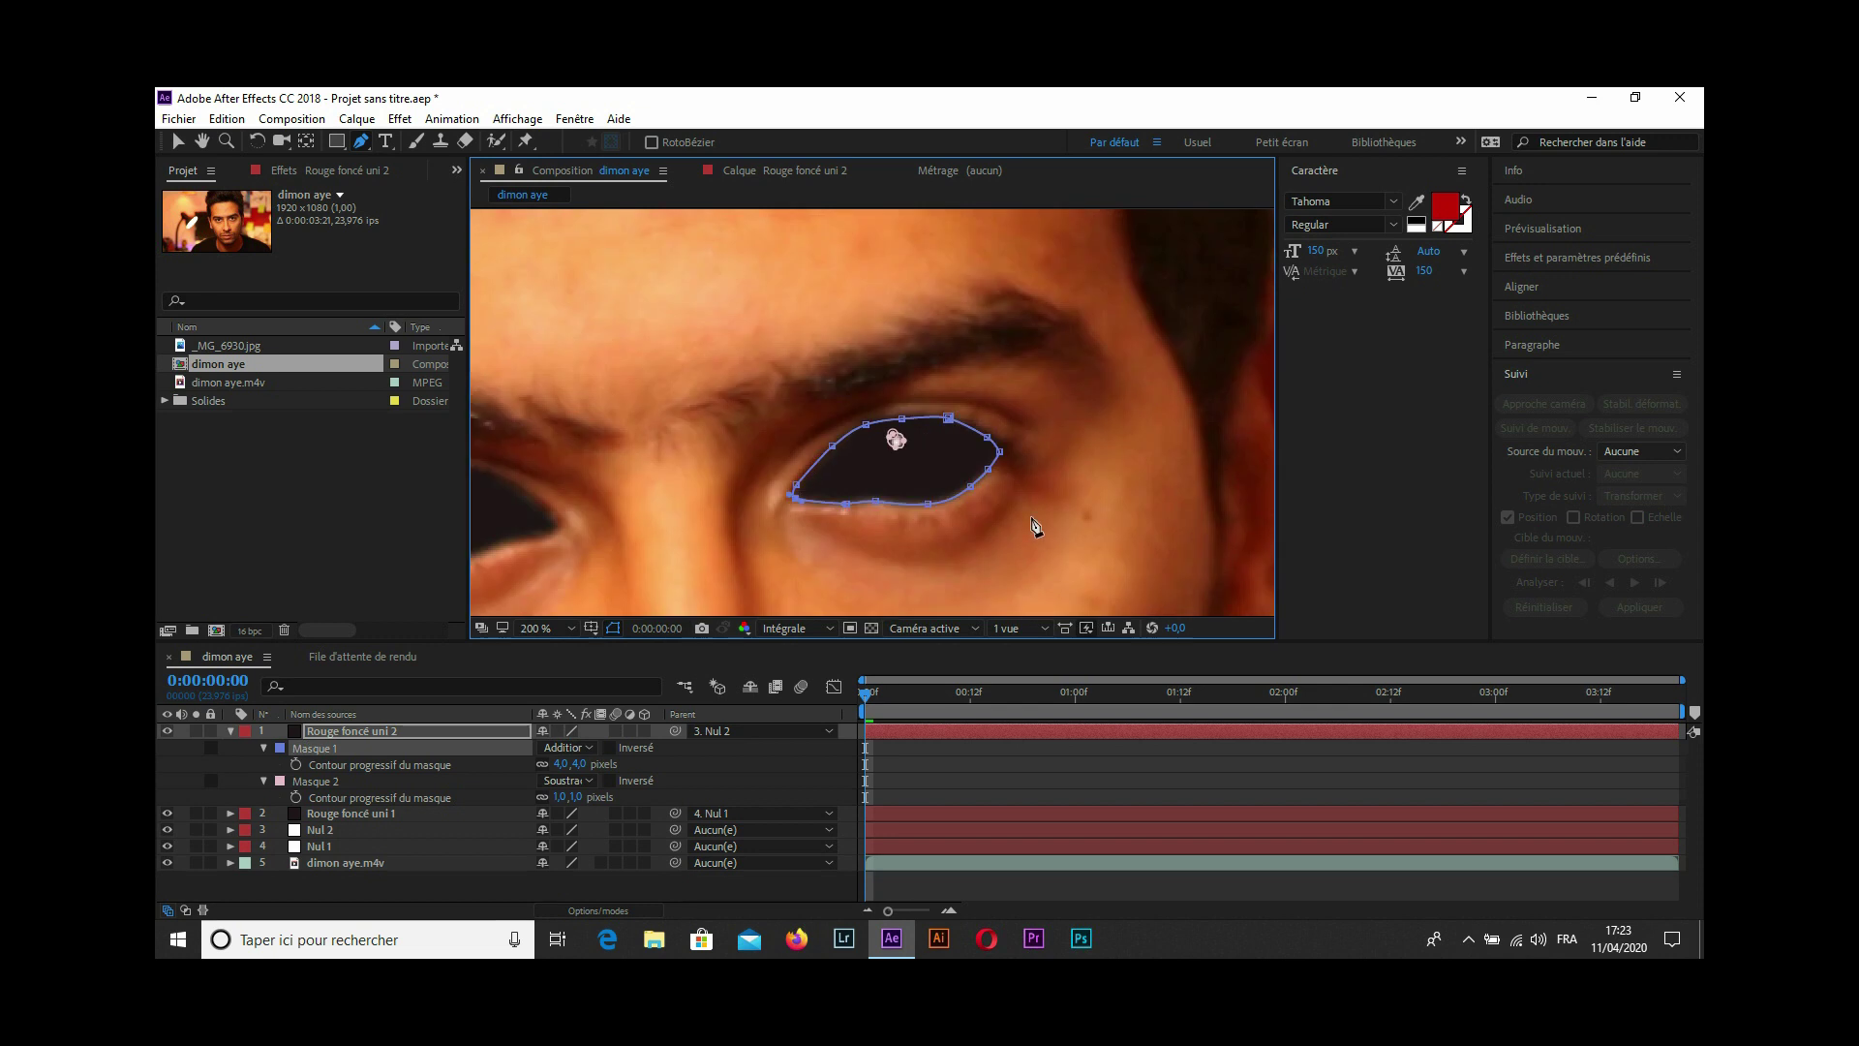
{"action": "scroll", "coordinate": [718, 590], "scroll_direction": "down", "scroll_amount": 3}
{"action": "left_click", "coordinate": [875, 693]}
{"action": "key", "text": "space"}
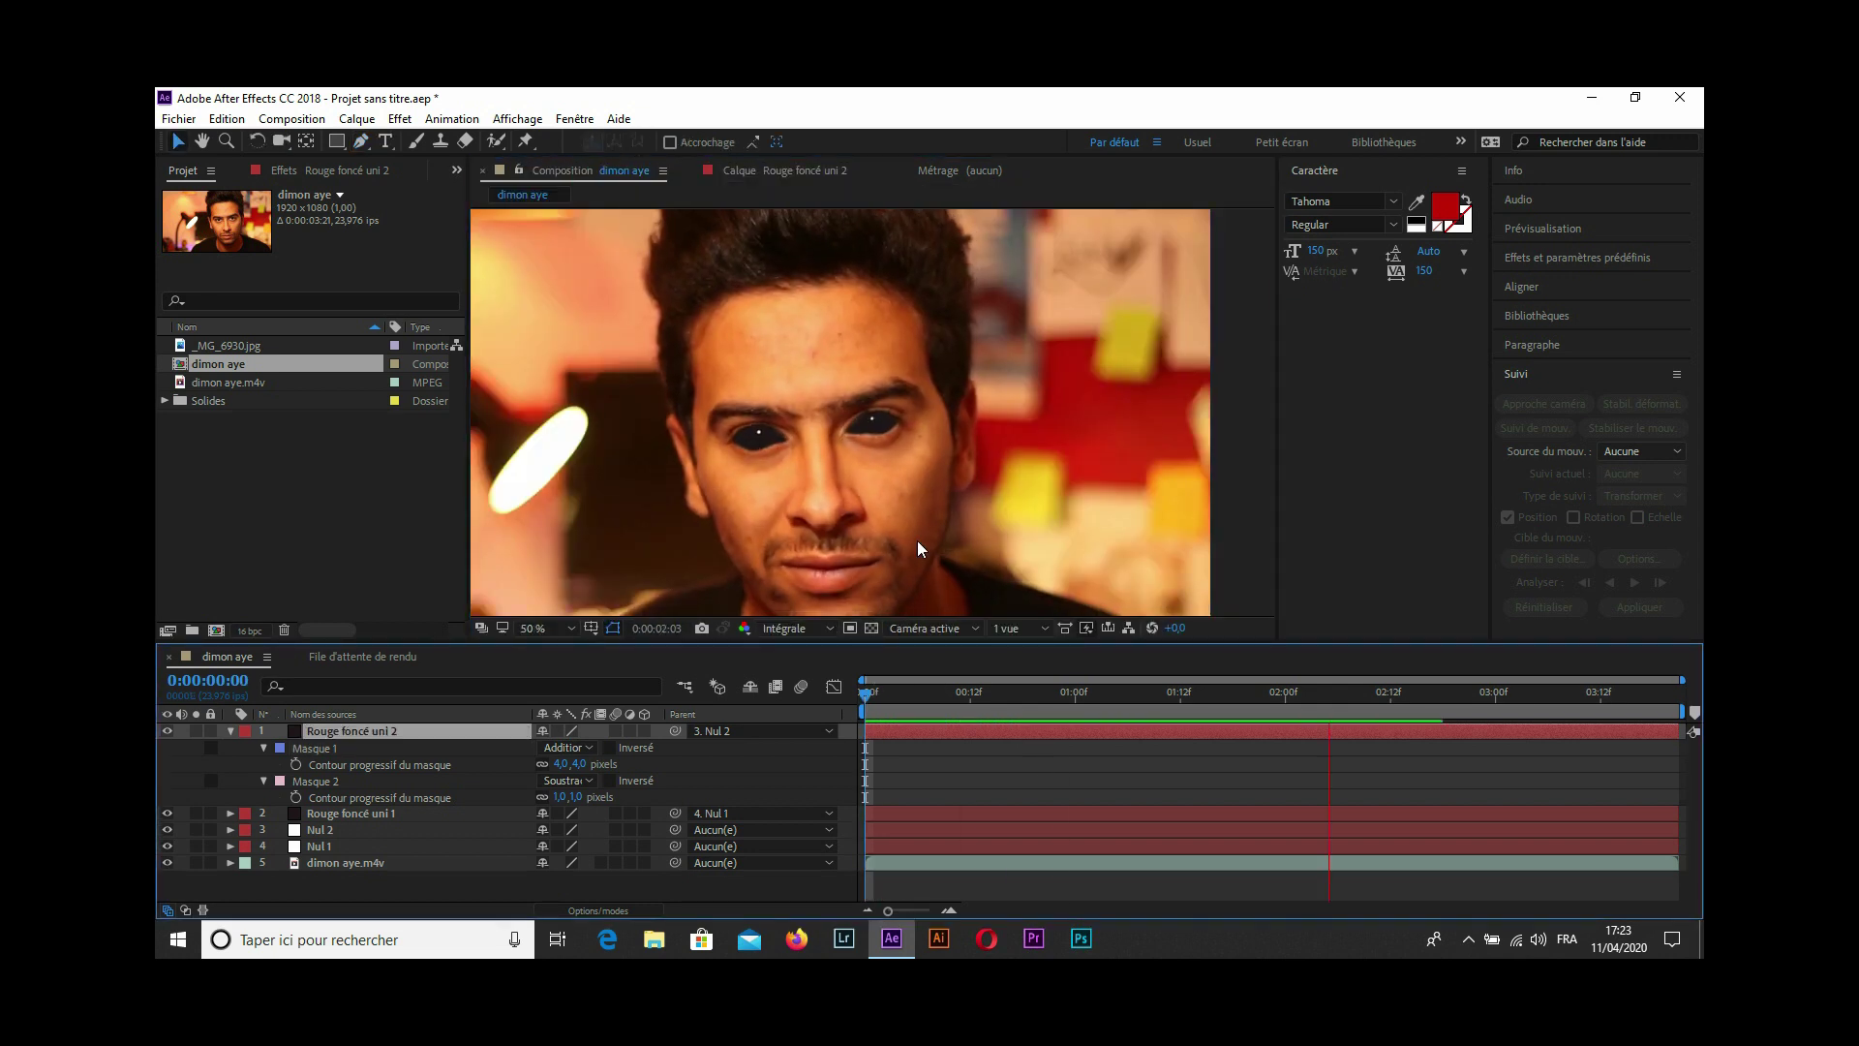
{"action": "key", "text": "space"}
Return to frame 0, collapse and deselect the solid, and add _MG_6930.jpg as the top layer.
{"action": "scroll", "coordinate": [829, 565], "scroll_direction": "down", "scroll_amount": 1}
{"action": "scroll", "coordinate": [829, 566], "scroll_direction": "up", "scroll_amount": 1}
{"action": "left_click_drag", "start_coordinate": [1187, 695], "coordinate": [852, 710]}
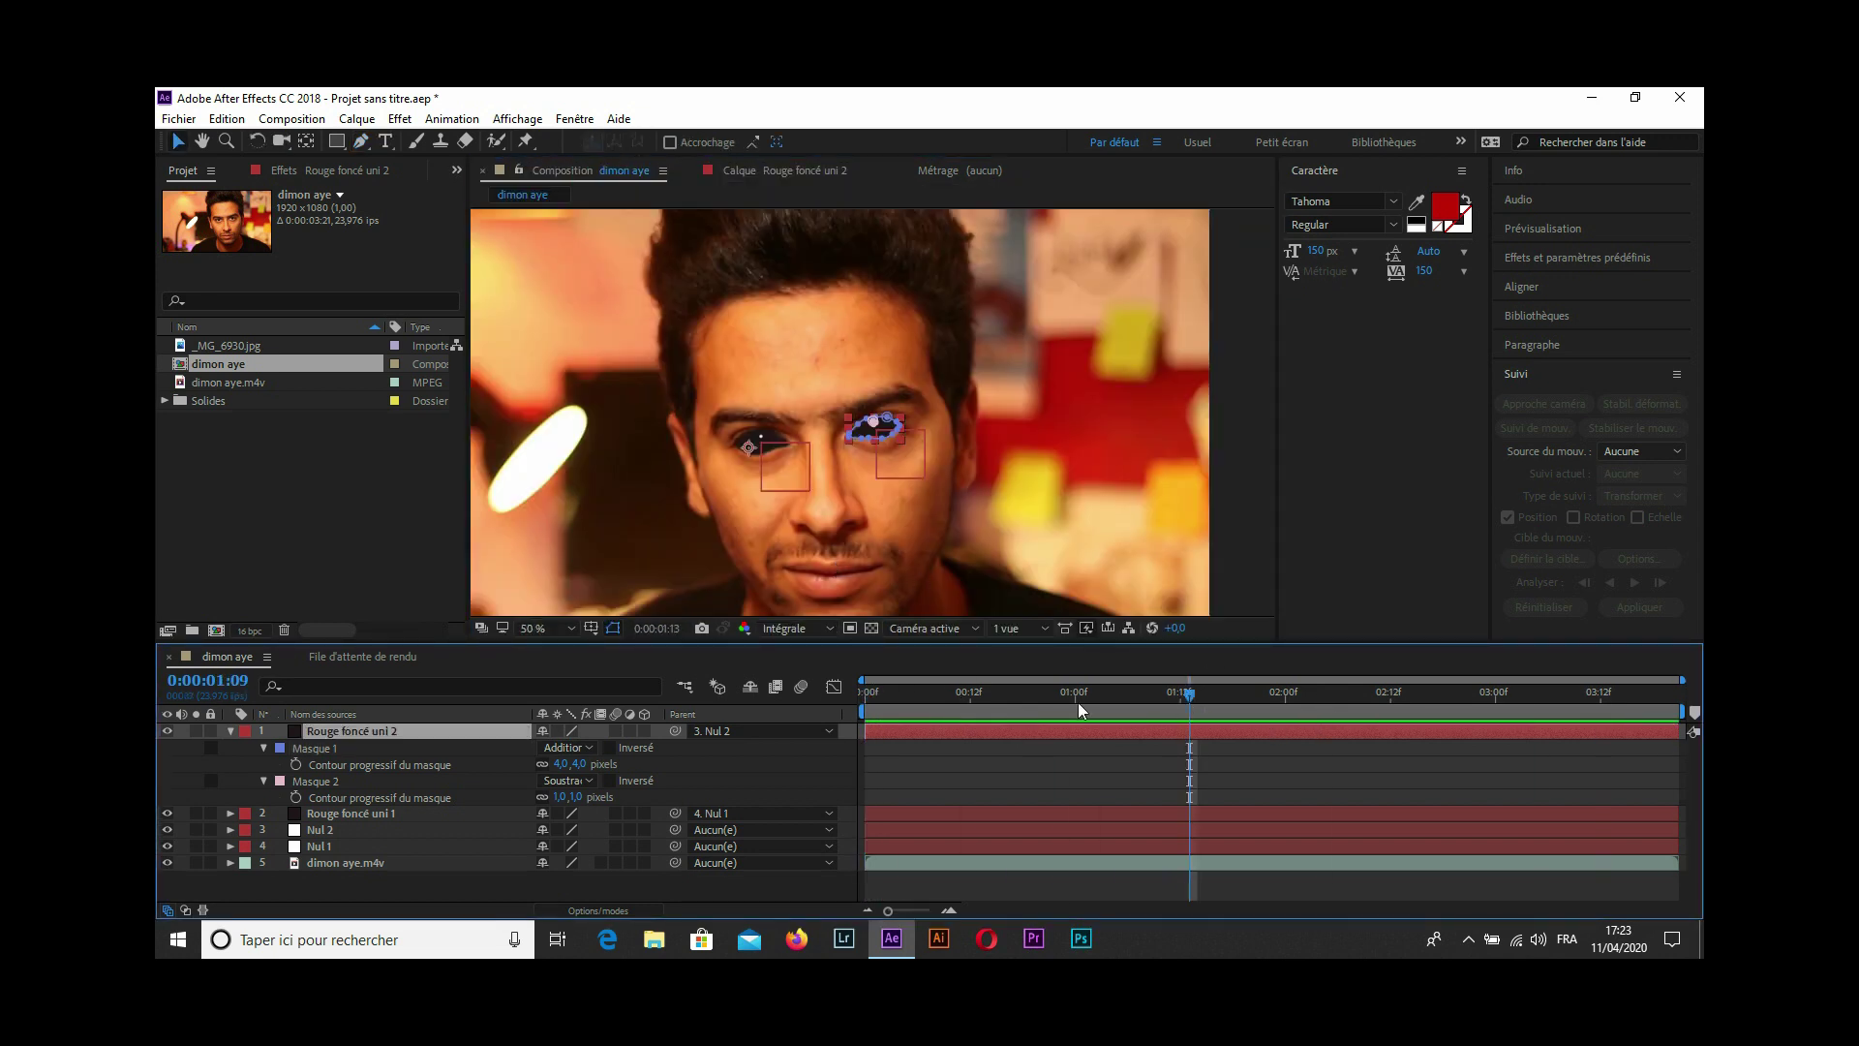
{"action": "left_click", "coordinate": [230, 731]}
{"action": "left_click", "coordinate": [395, 843]}
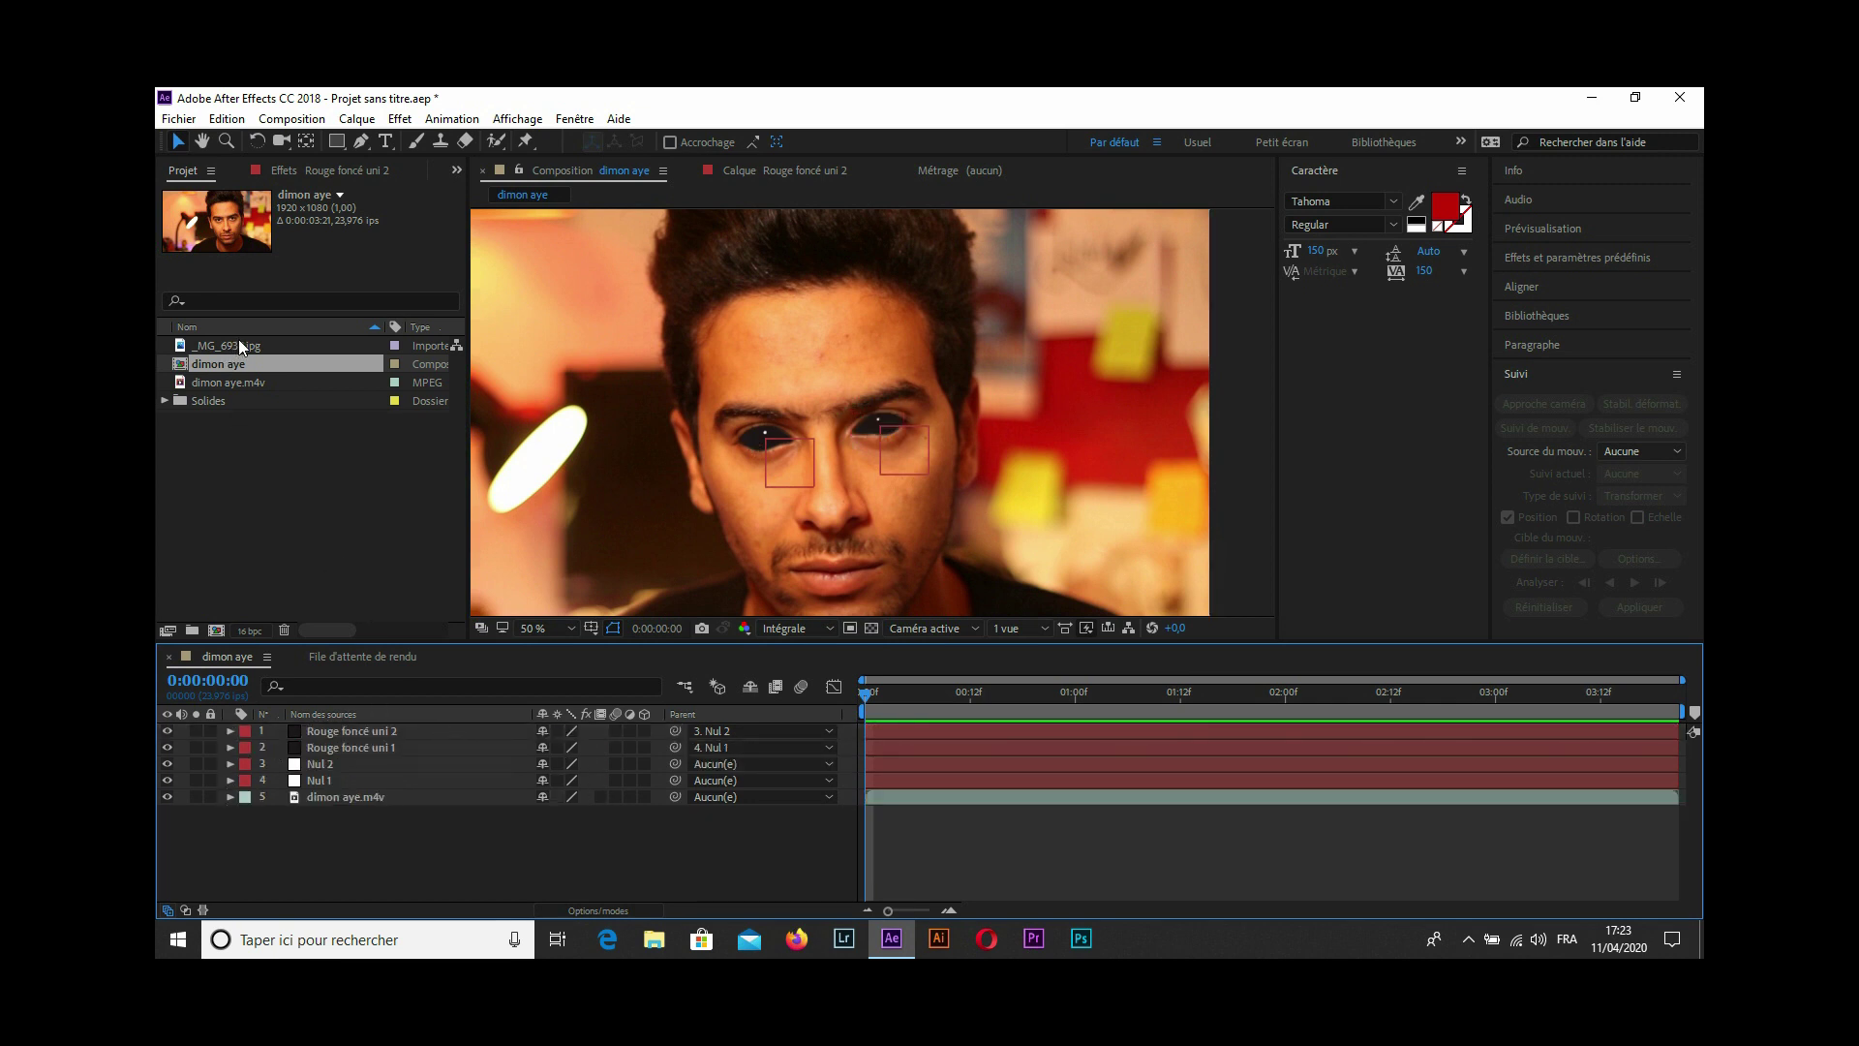
{"action": "left_click_drag", "start_coordinate": [240, 347], "coordinate": [298, 726]}
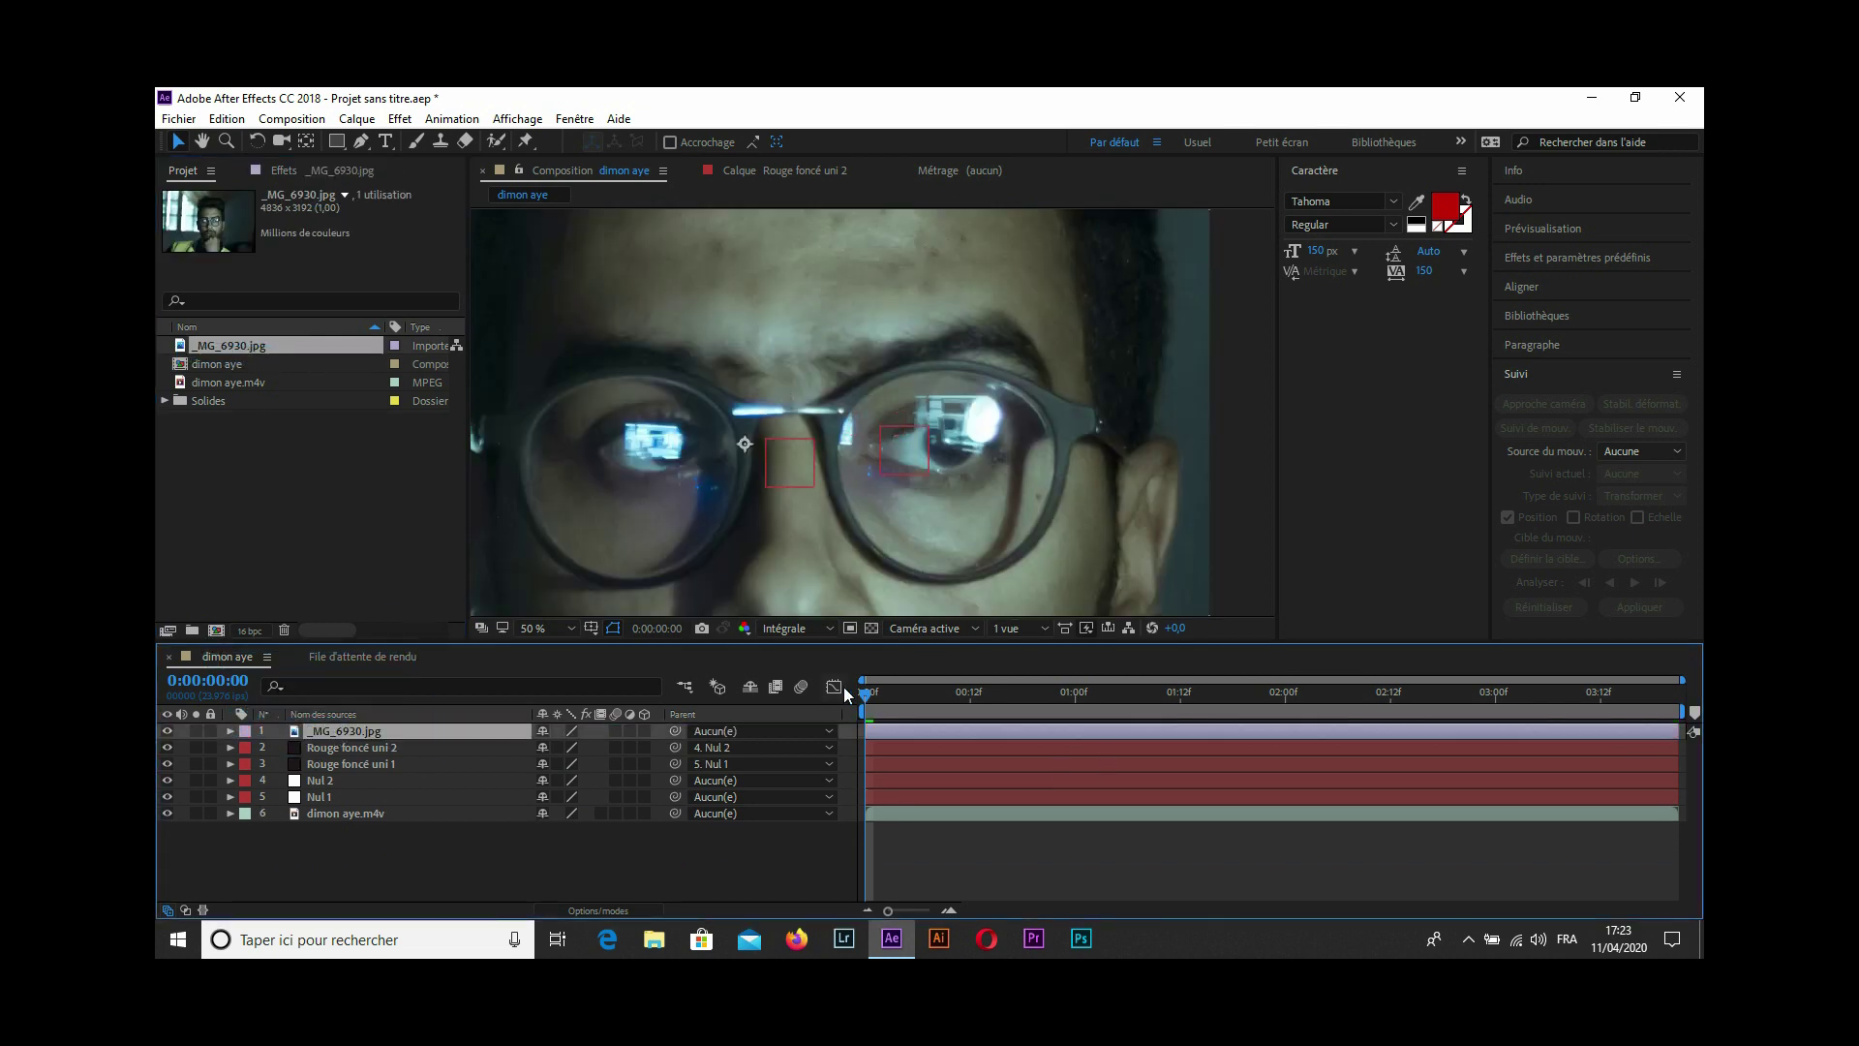
Scale the _MG_6930.jpg layer down to 2%.
{"action": "key", "text": "s"}
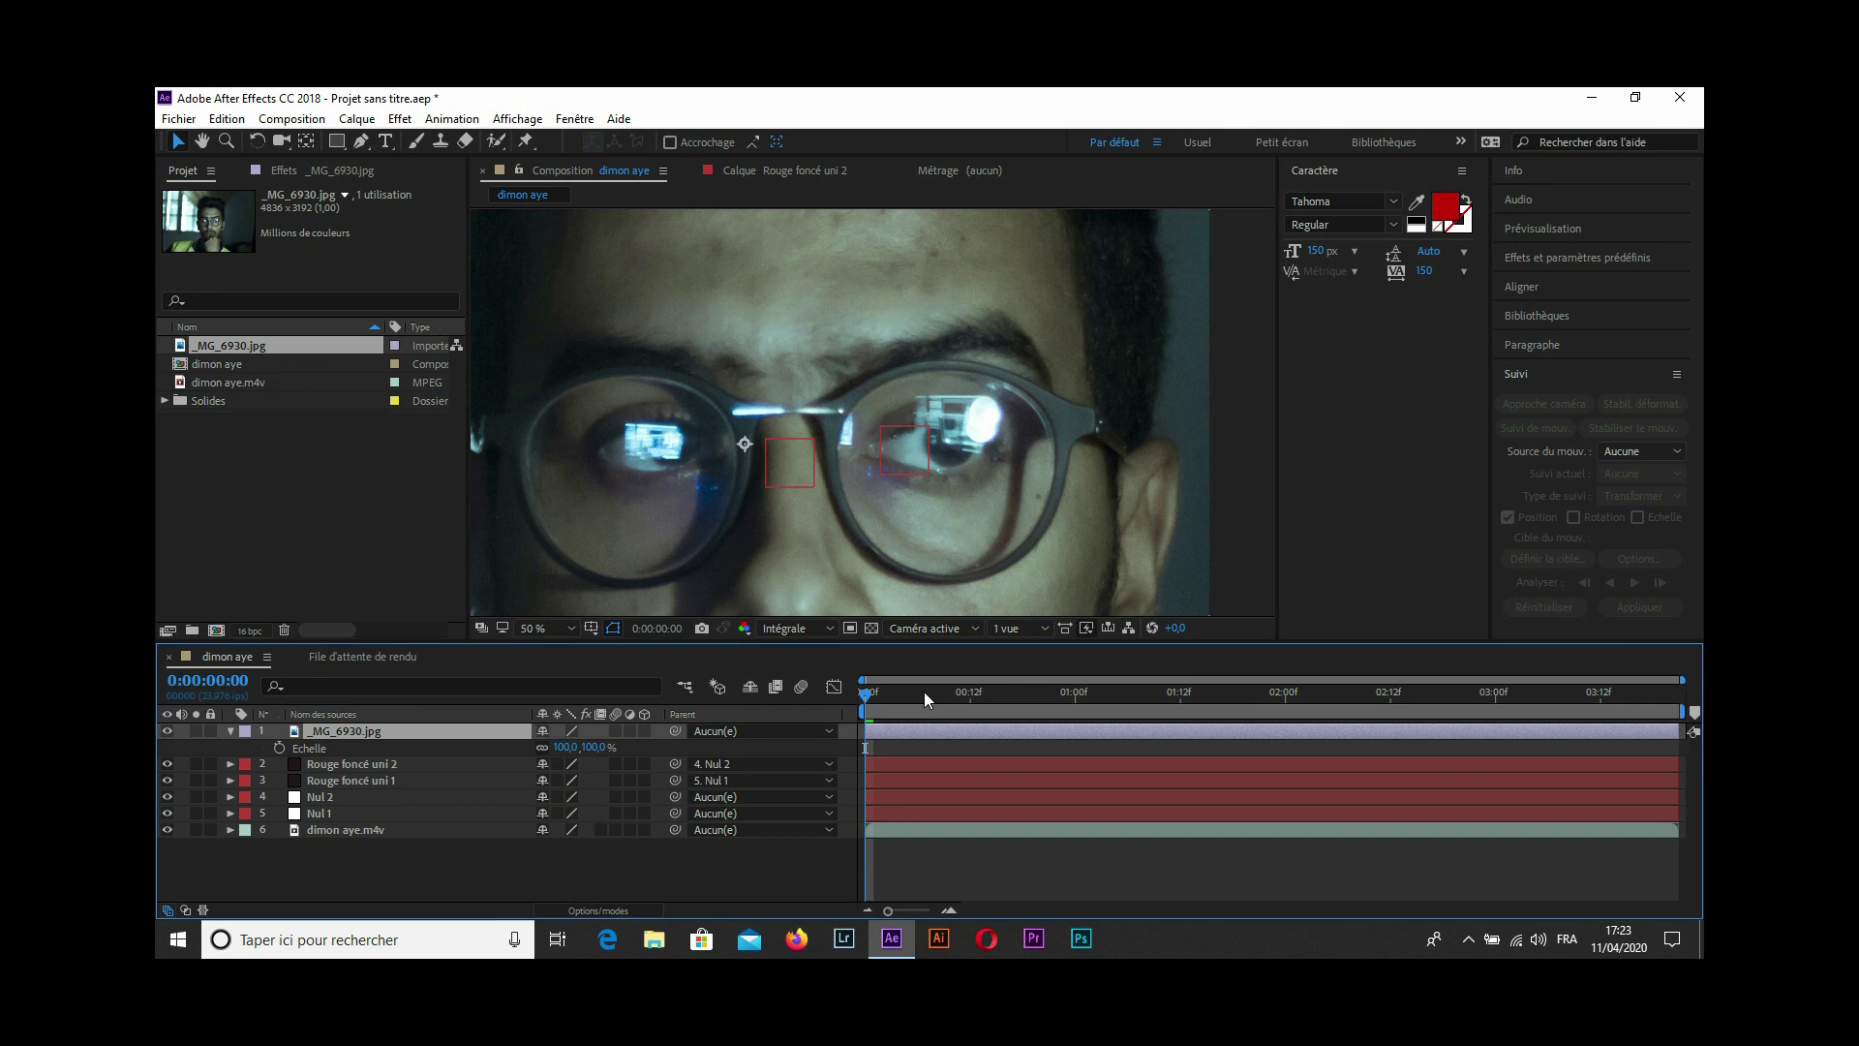
{"action": "left_click_drag", "start_coordinate": [563, 747], "coordinate": [482, 764]}
{"action": "left_click", "coordinate": [563, 748]}
{"action": "type", "text": "2"}
{"action": "key", "text": "Return"}
Position the tiny photo over the left blacked-out eye and select the Ellipse tool.
{"action": "scroll", "coordinate": [741, 427], "scroll_direction": "up", "scroll_amount": 4}
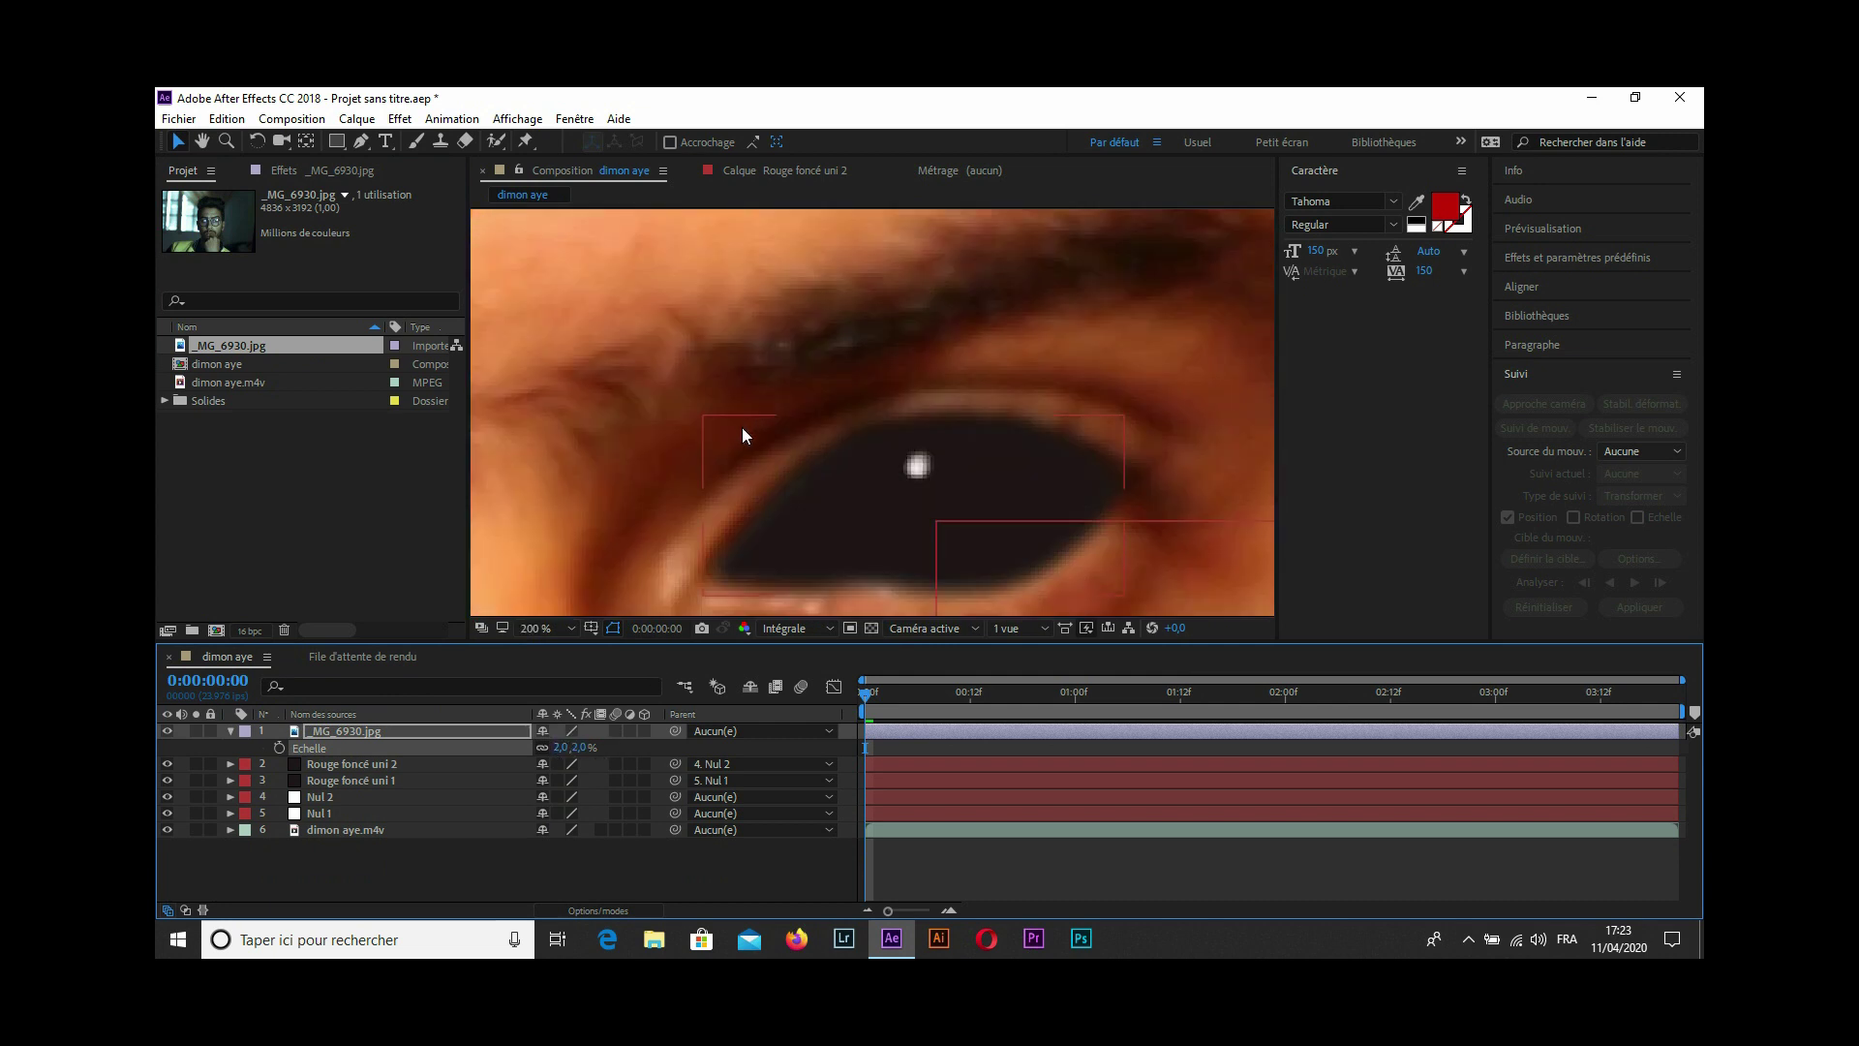
{"action": "scroll", "coordinate": [741, 427], "scroll_direction": "down", "scroll_amount": 1}
{"action": "scroll", "coordinate": [889, 436], "scroll_direction": "up", "scroll_amount": 1}
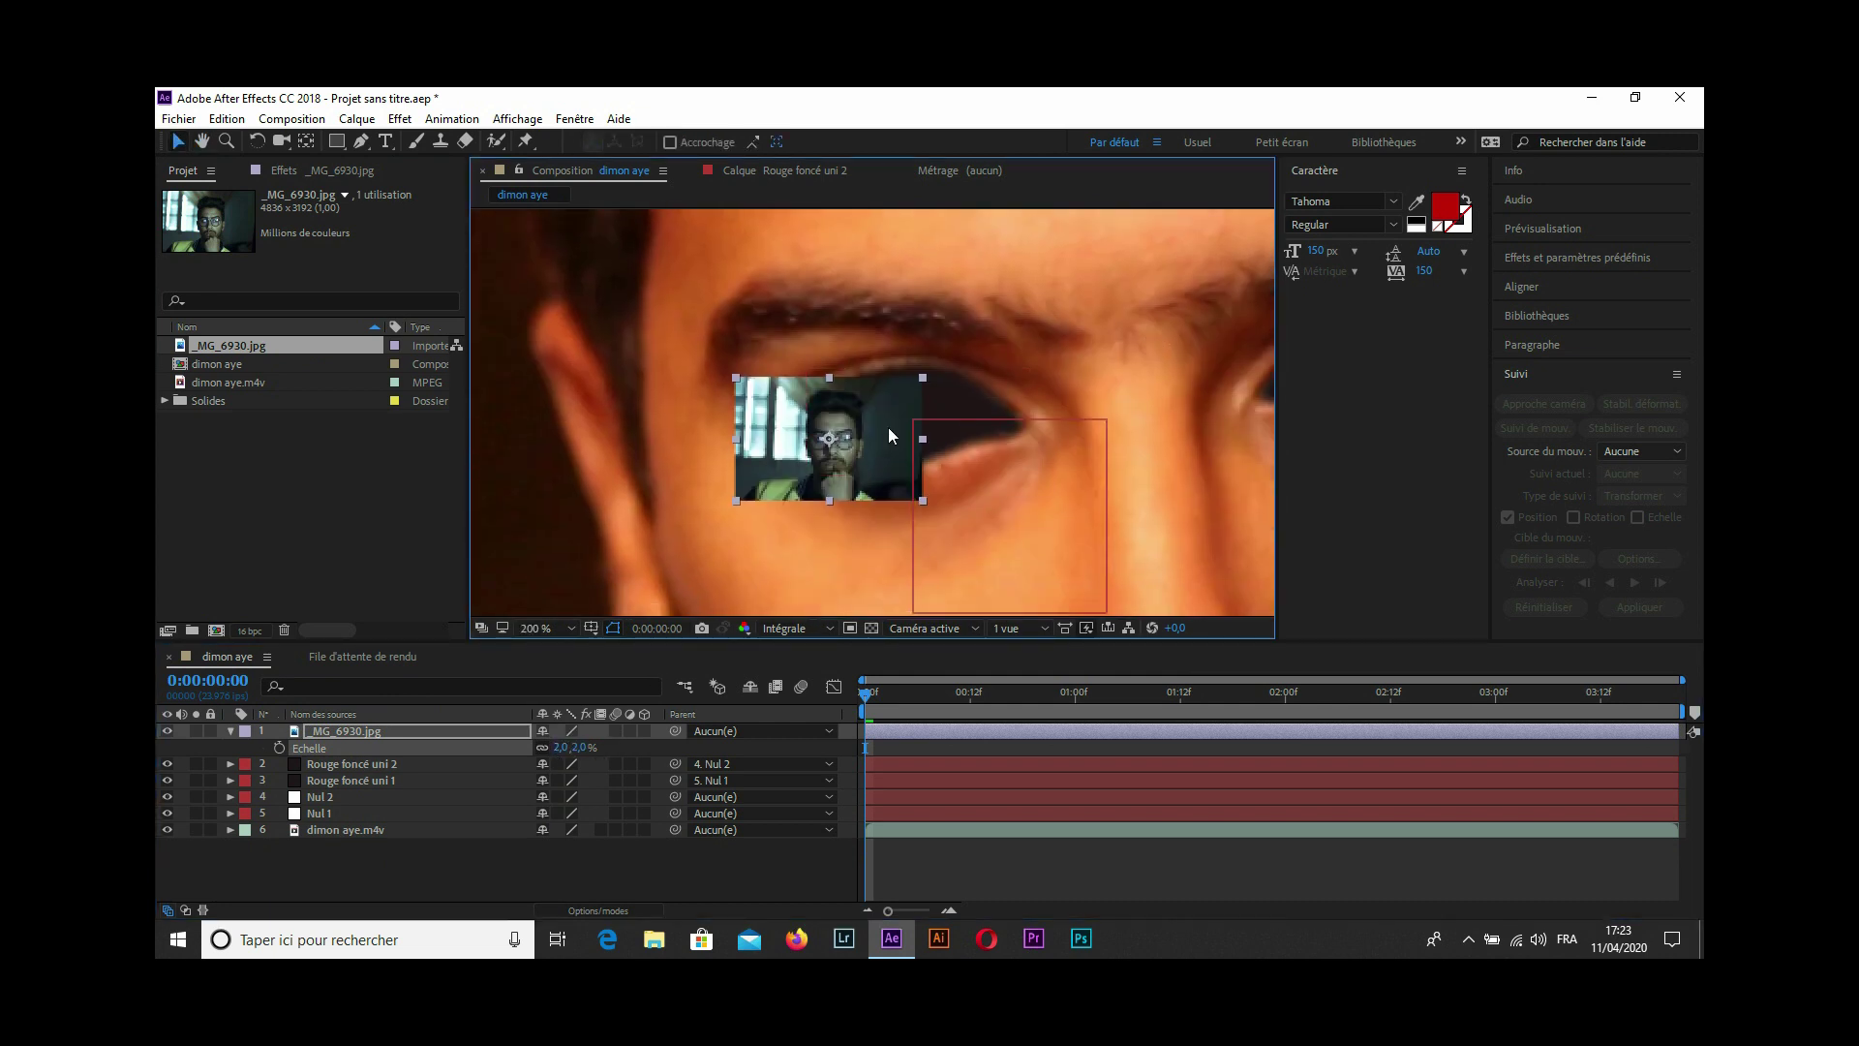
{"action": "left_click_drag", "start_coordinate": [888, 435], "coordinate": [947, 409]}
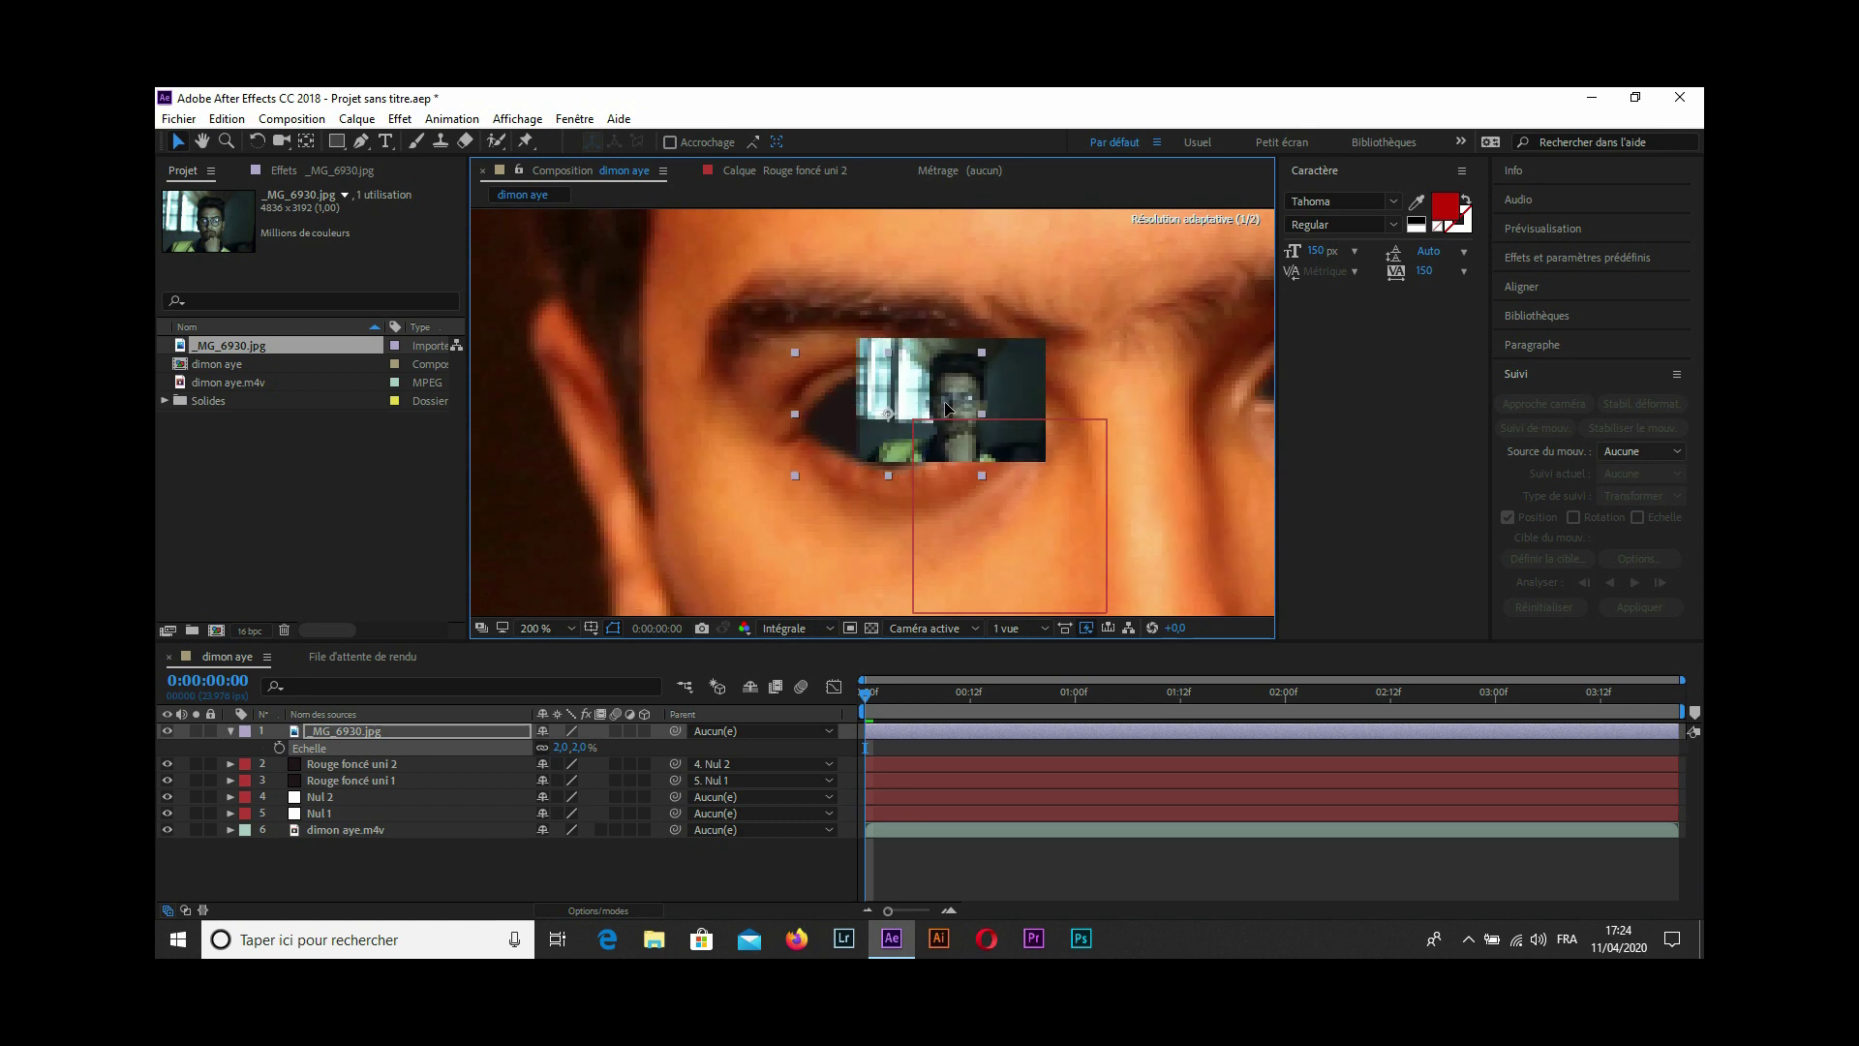
{"action": "left_click_drag", "start_coordinate": [947, 409], "coordinate": [949, 410]}
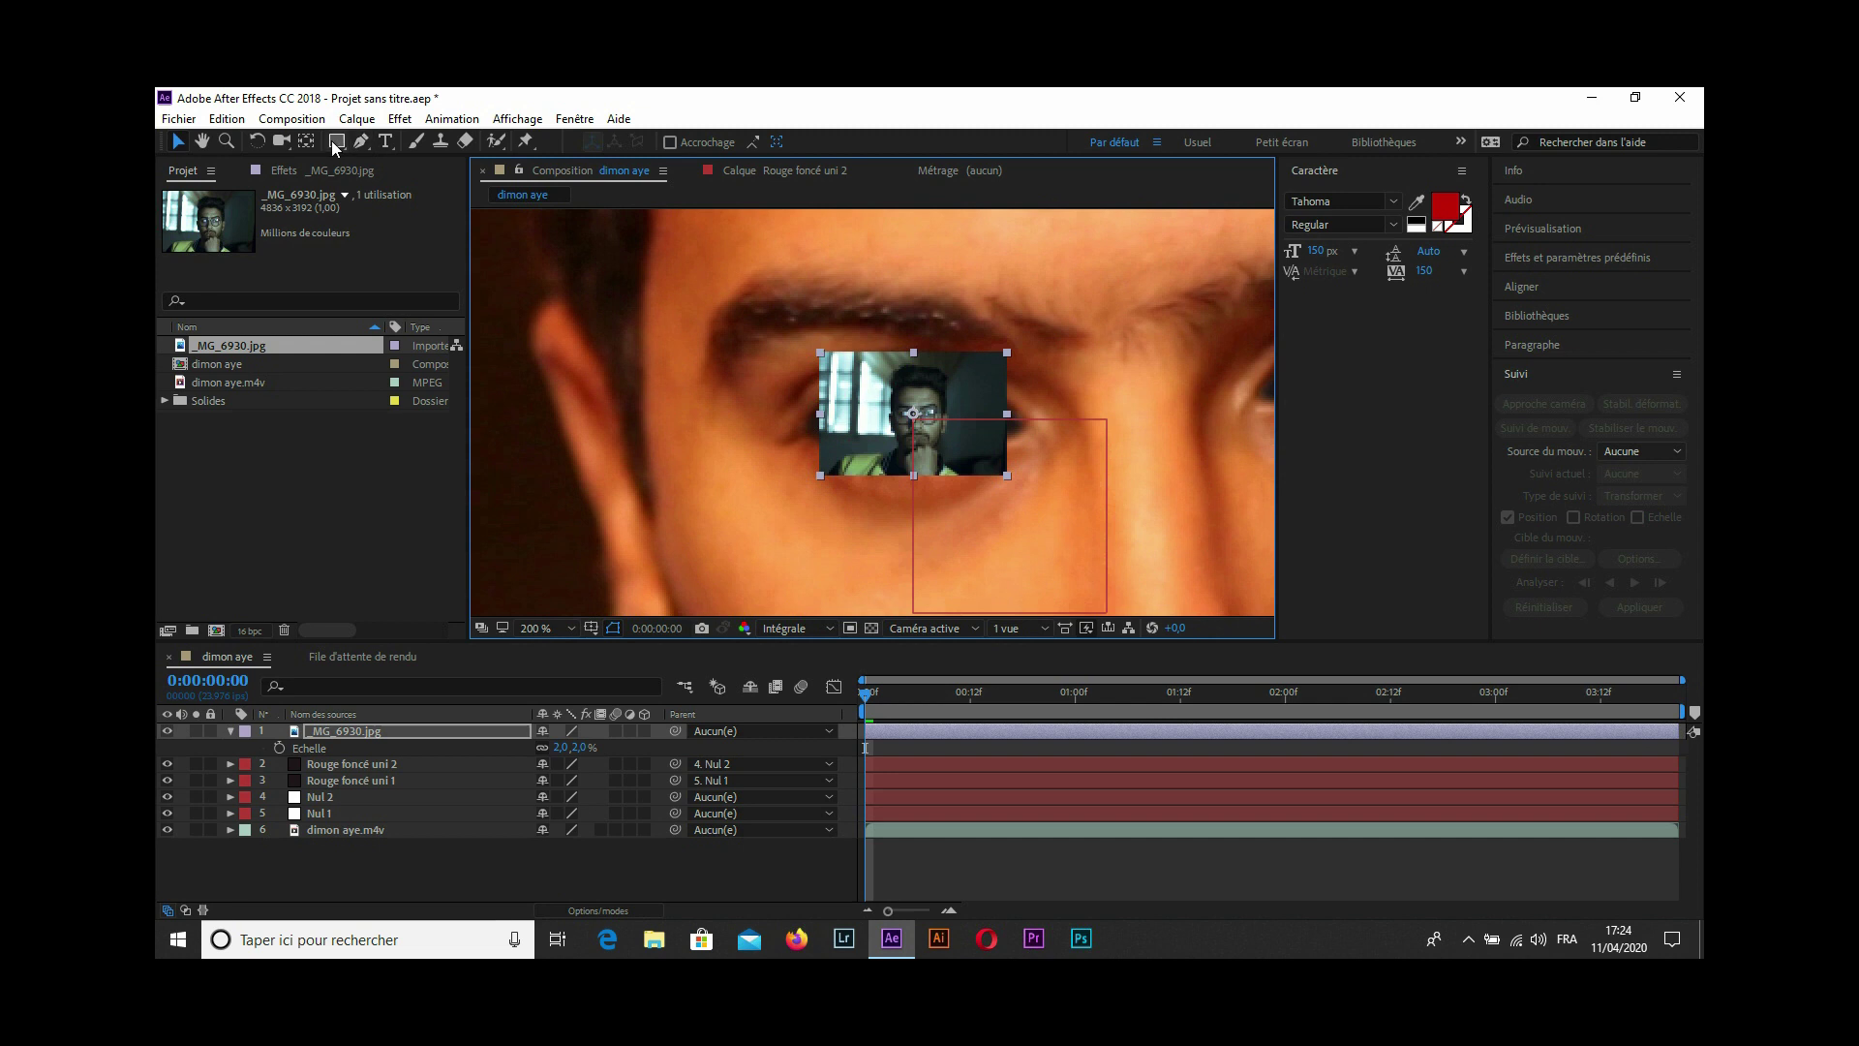
{"action": "left_click_drag", "start_coordinate": [337, 141], "coordinate": [378, 194]}
{"action": "left_click", "coordinate": [375, 188]}
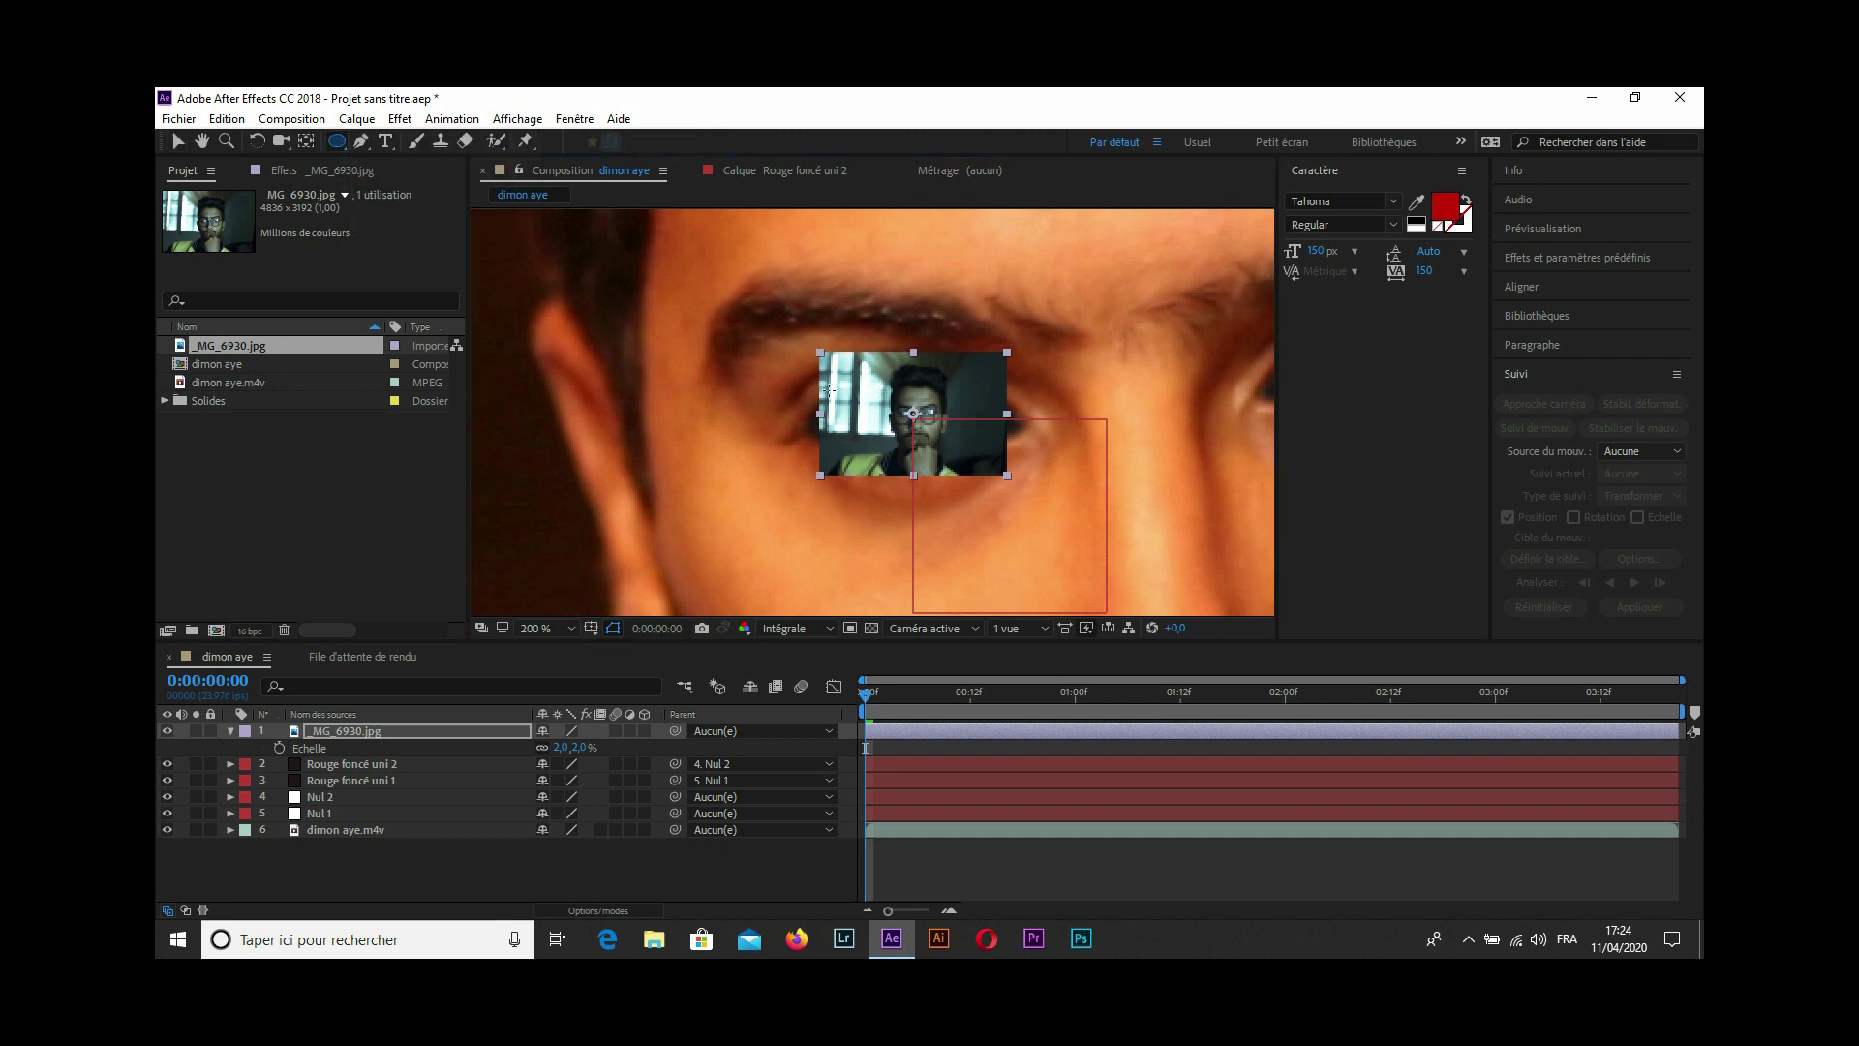
Draw an elliptical mask over the photo and move it onto the eye.
{"action": "left_click_drag", "start_coordinate": [829, 390], "coordinate": [1011, 471]}
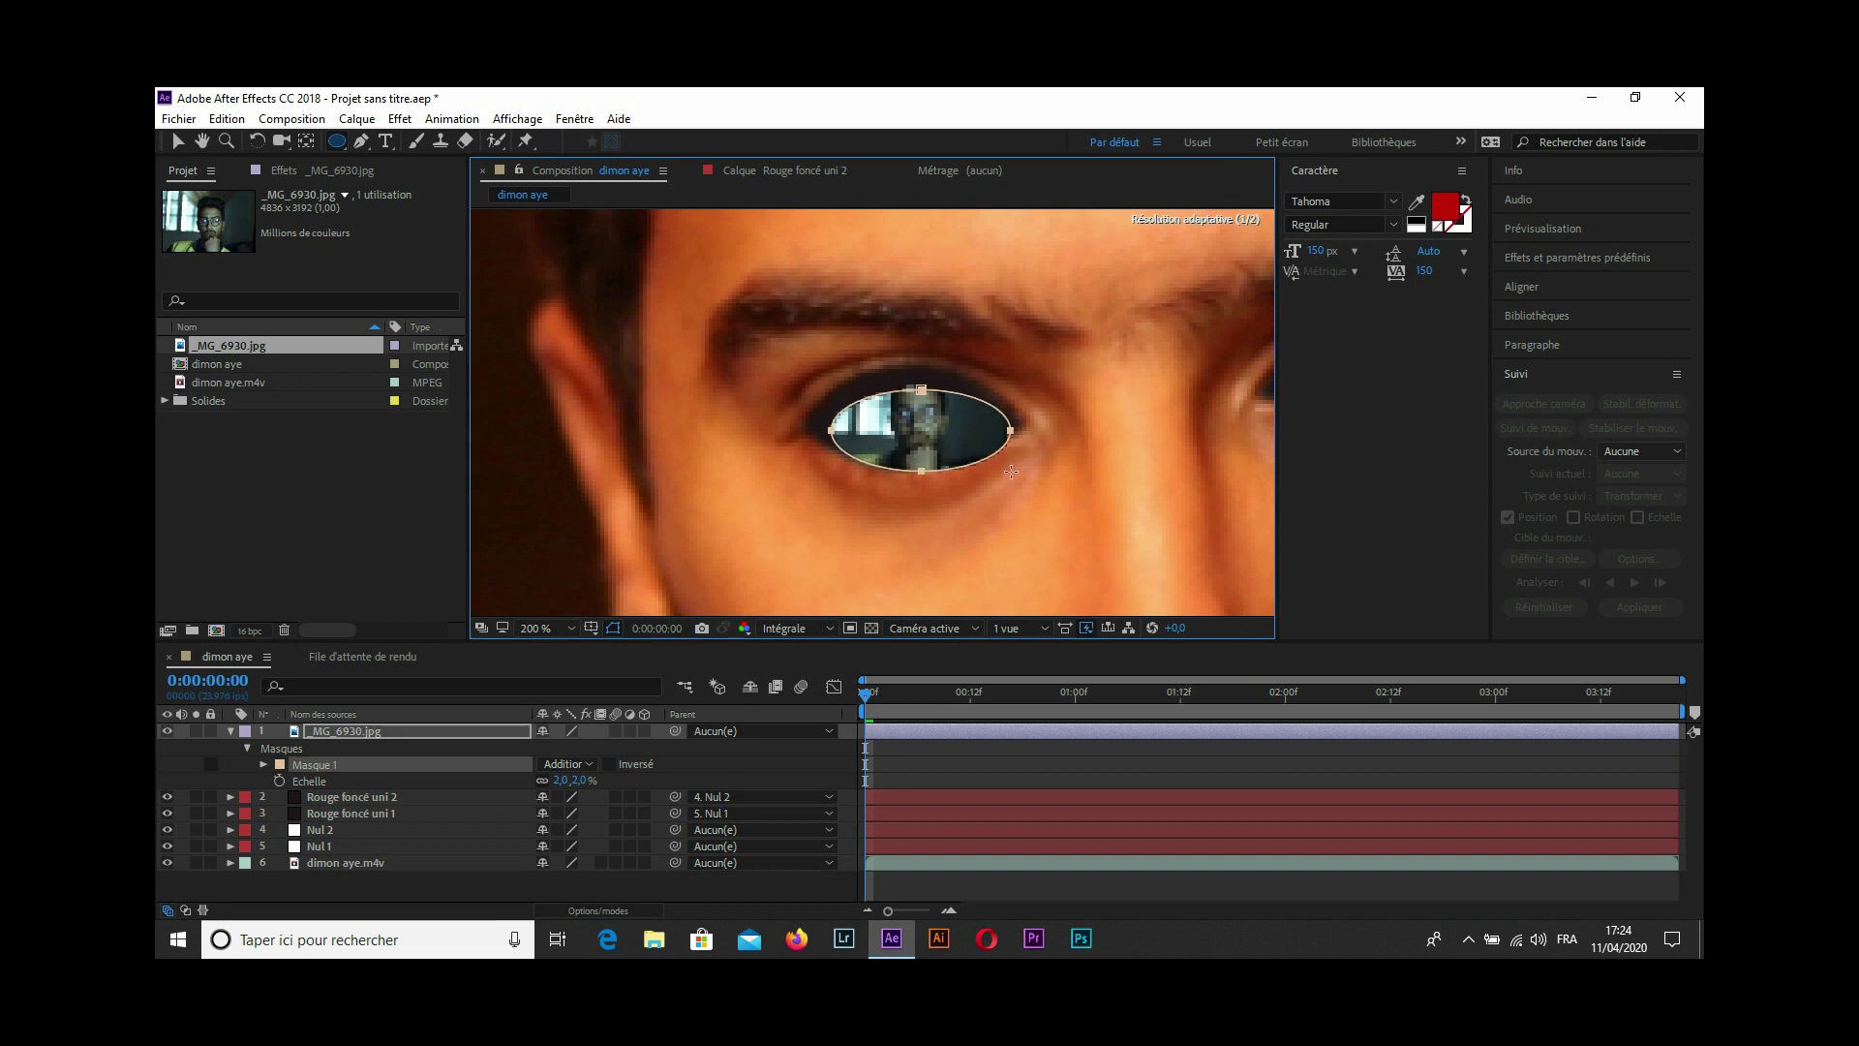
{"action": "left_click_drag", "start_coordinate": [1011, 471], "coordinate": [1017, 473]}
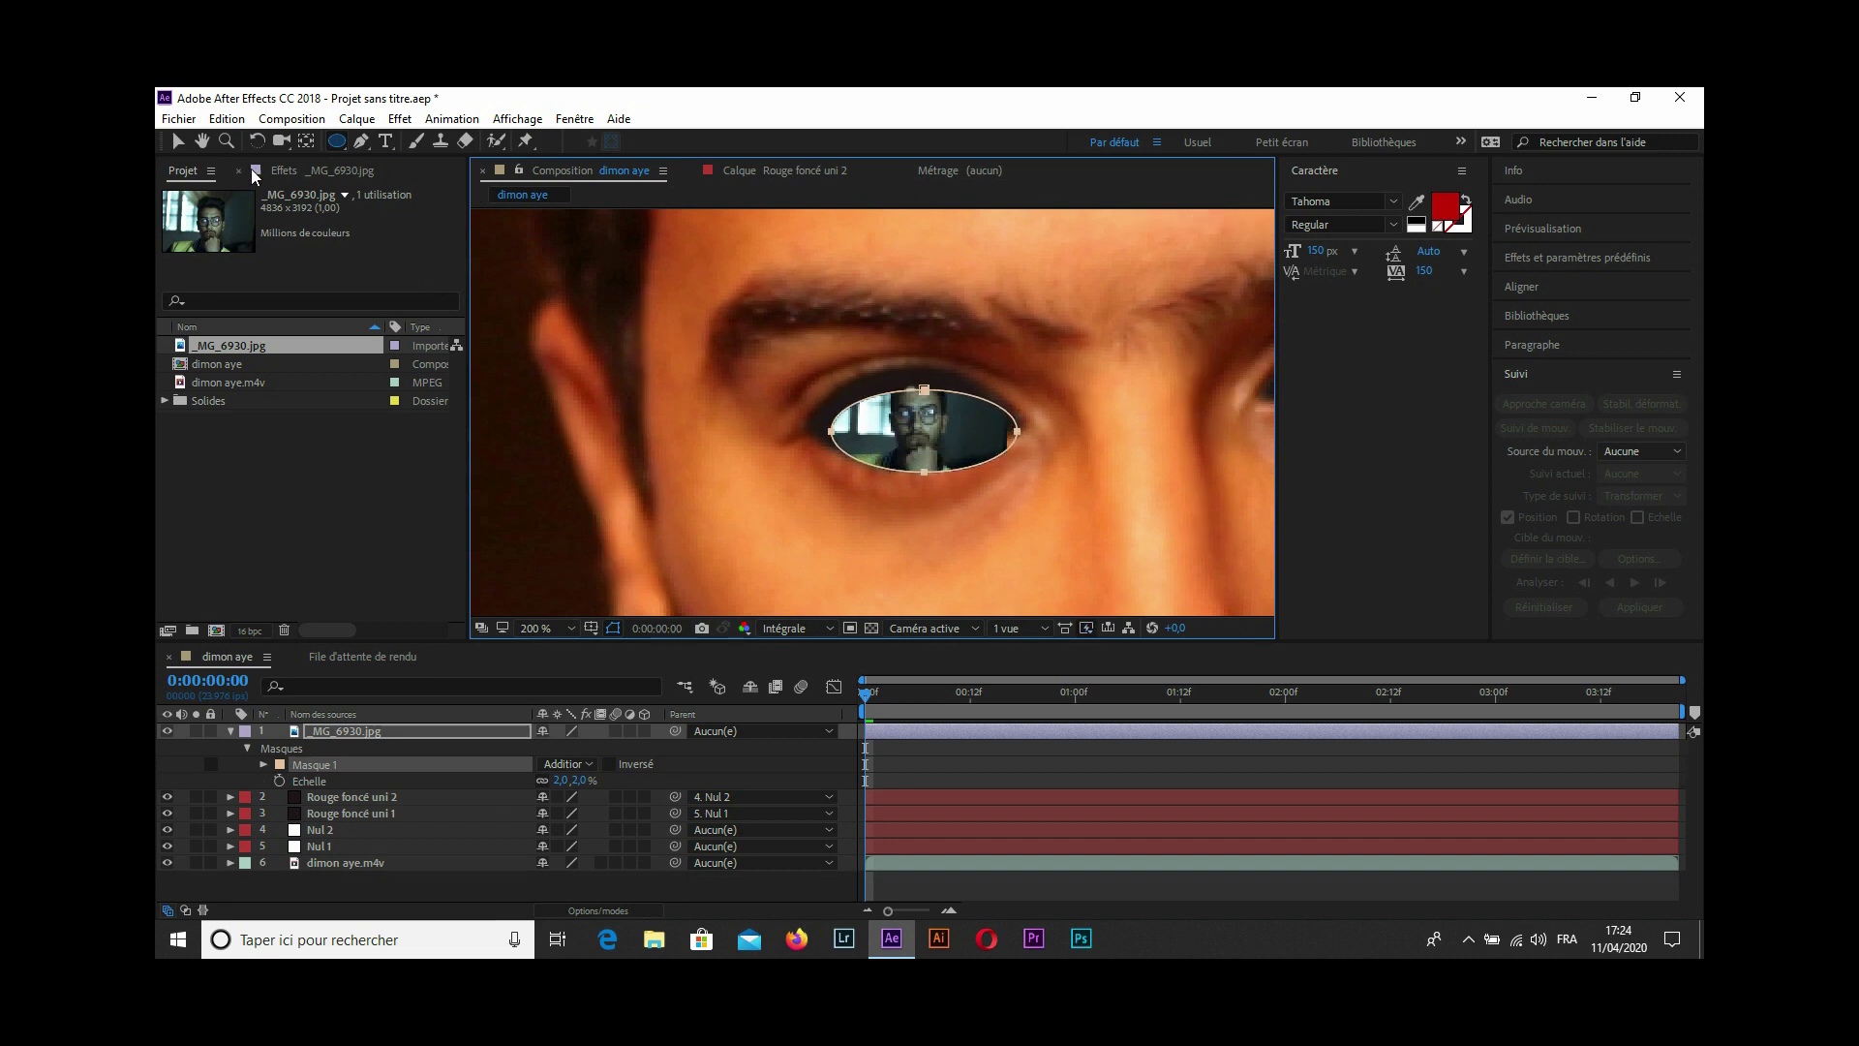
{"action": "left_click", "coordinate": [176, 142]}
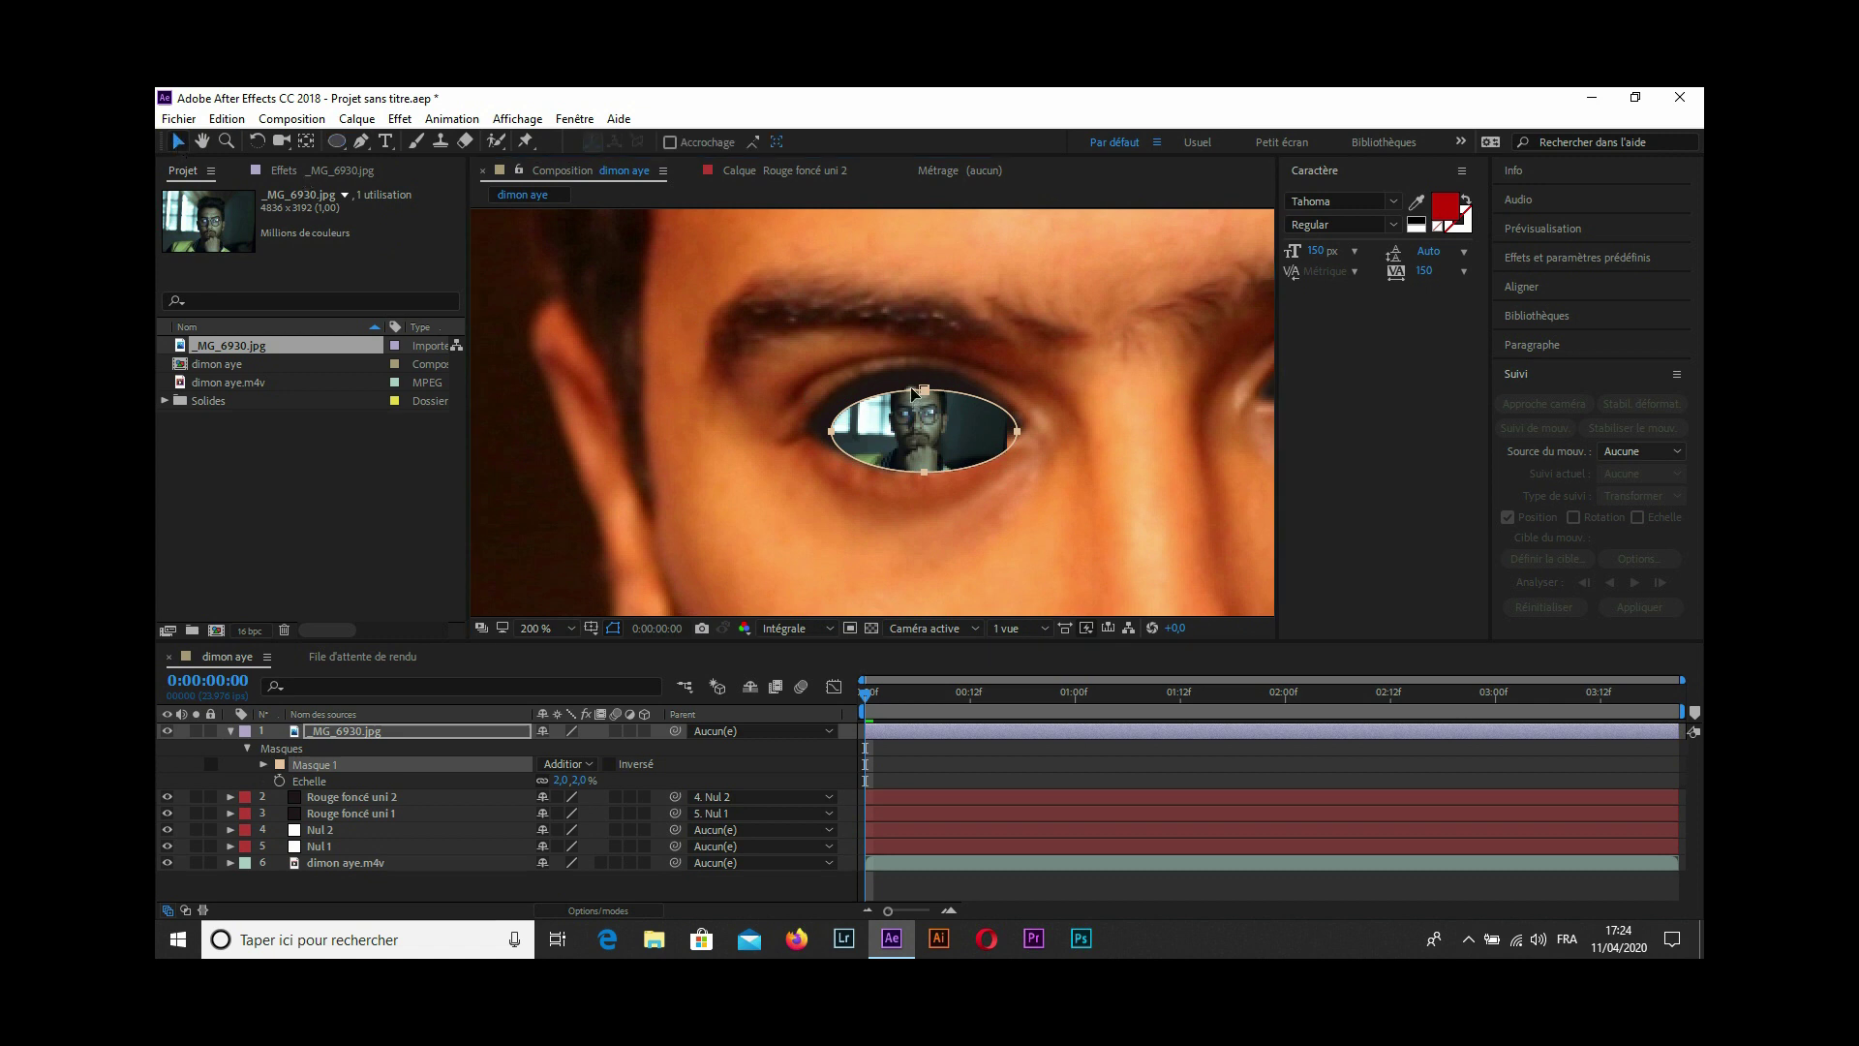
{"action": "left_click_drag", "start_coordinate": [914, 391], "coordinate": [906, 376]}
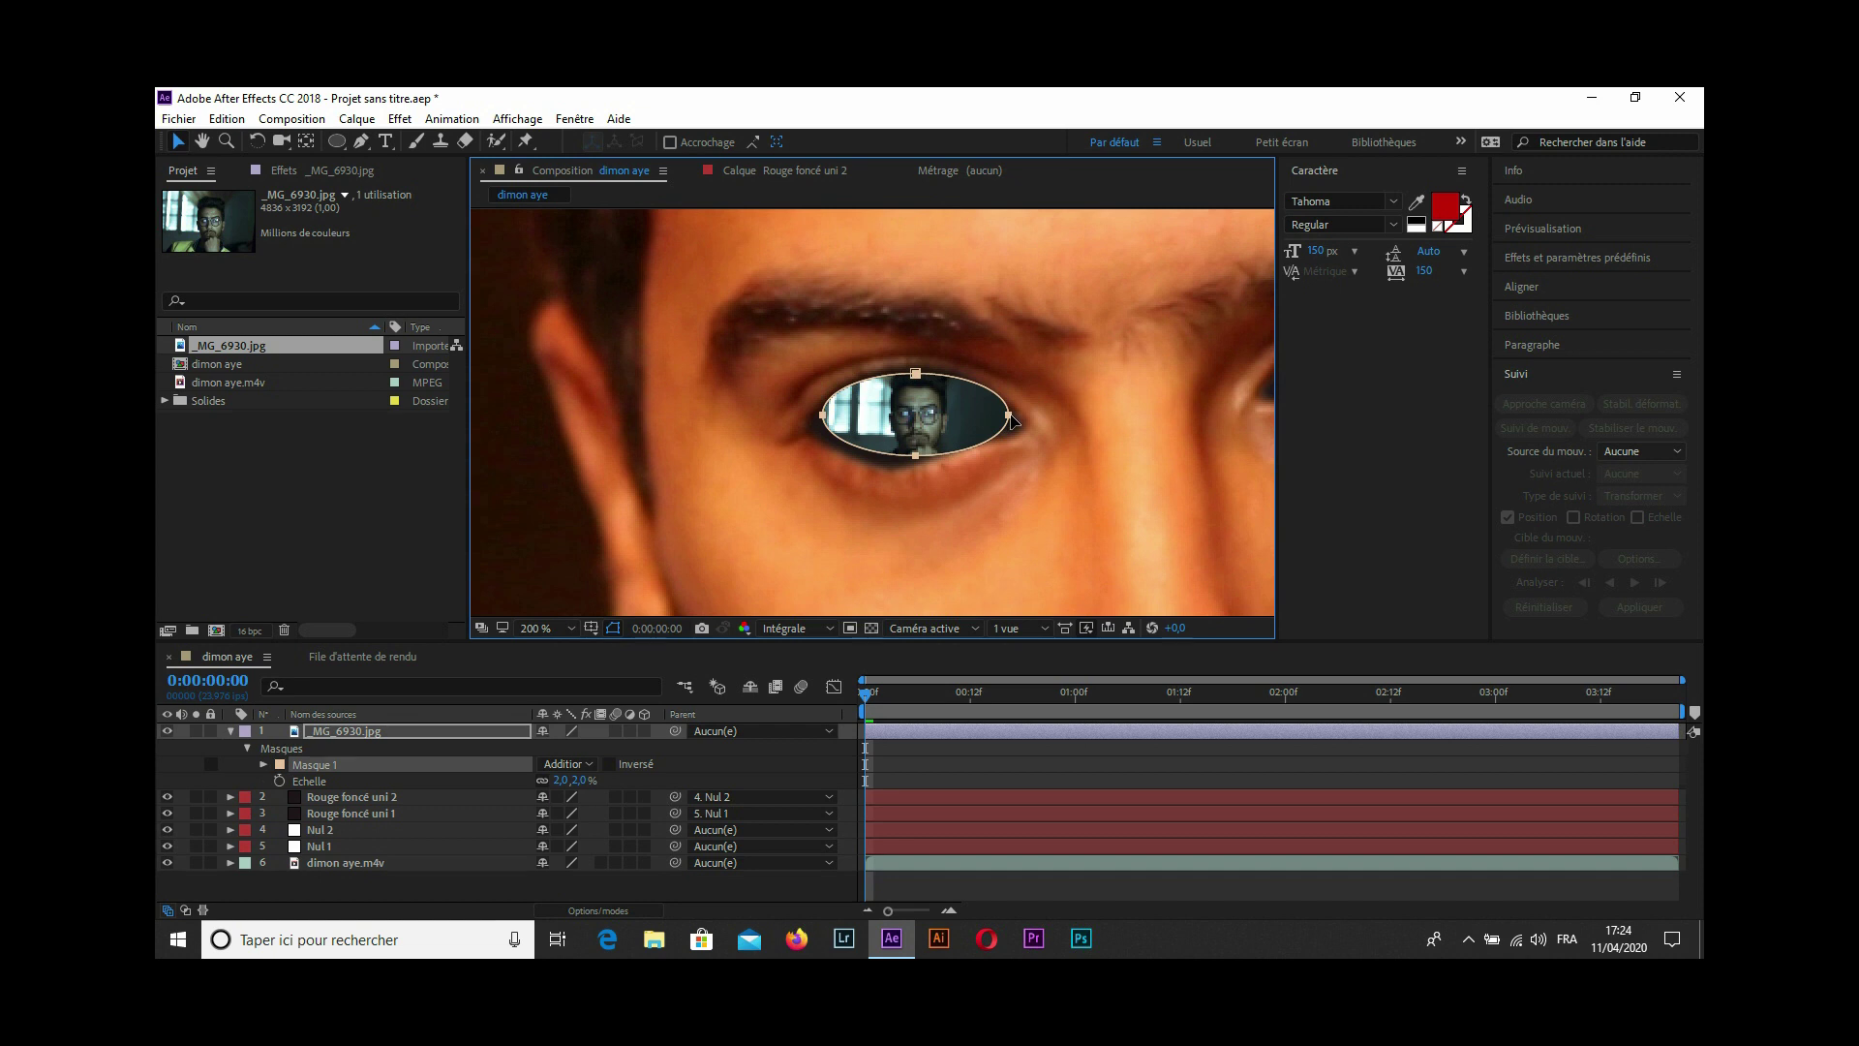
Reshape the ellipse mask's left and right points to fit the eye corners.
{"action": "left_click", "coordinate": [913, 455]}
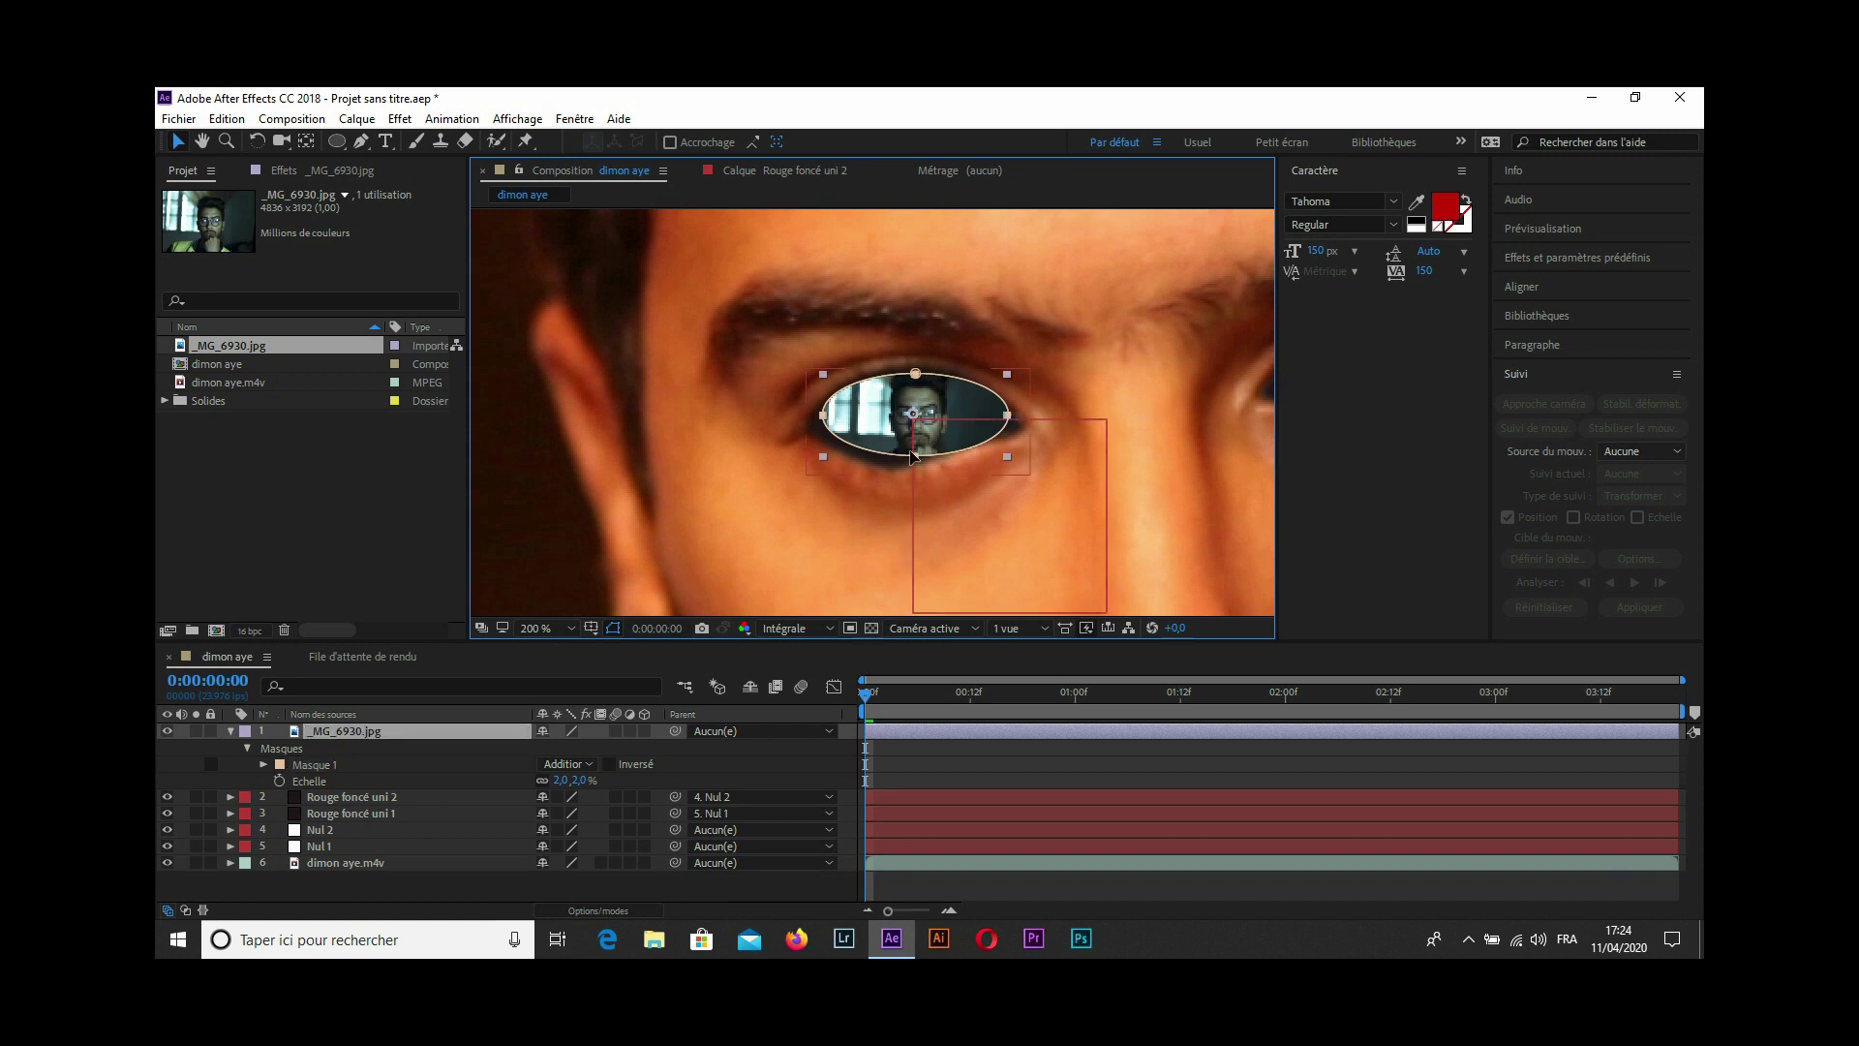
{"action": "left_click", "coordinate": [823, 416]}
{"action": "left_click_drag", "start_coordinate": [822, 427], "coordinate": [818, 426]}
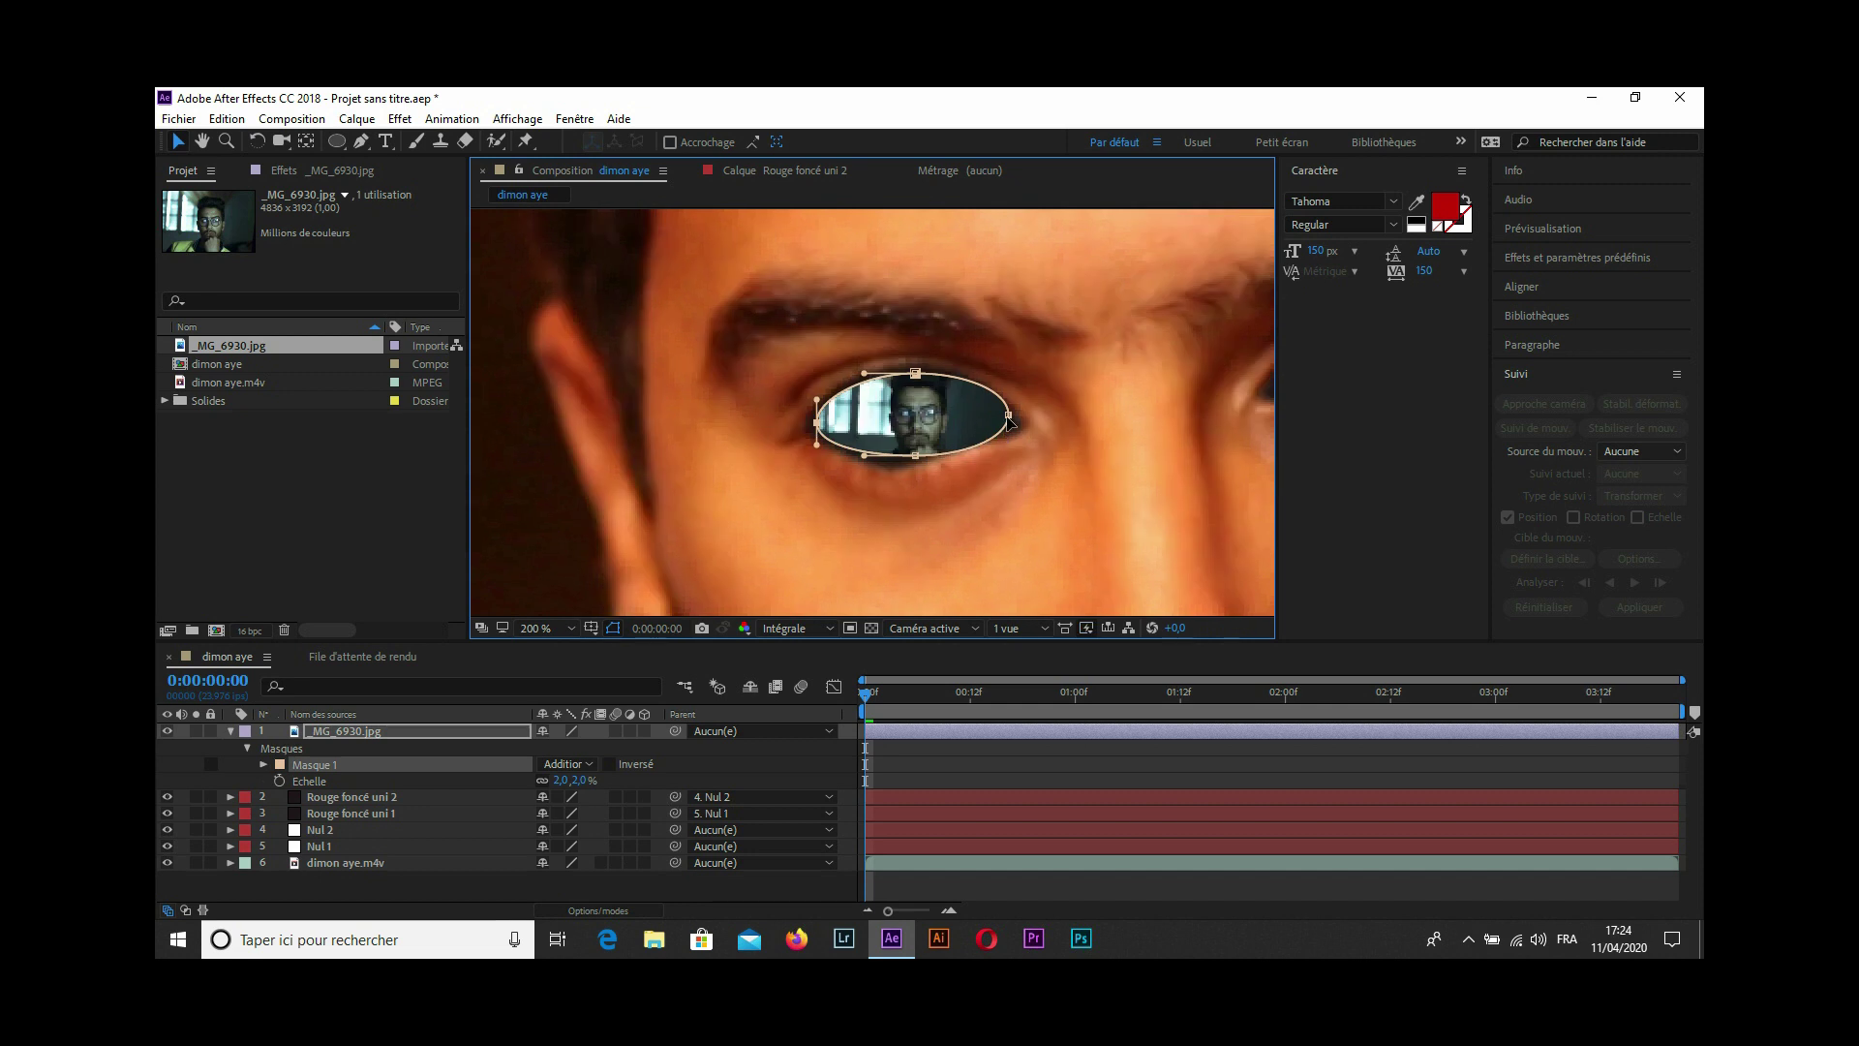
{"action": "left_click_drag", "start_coordinate": [984, 429], "coordinate": [963, 448]}
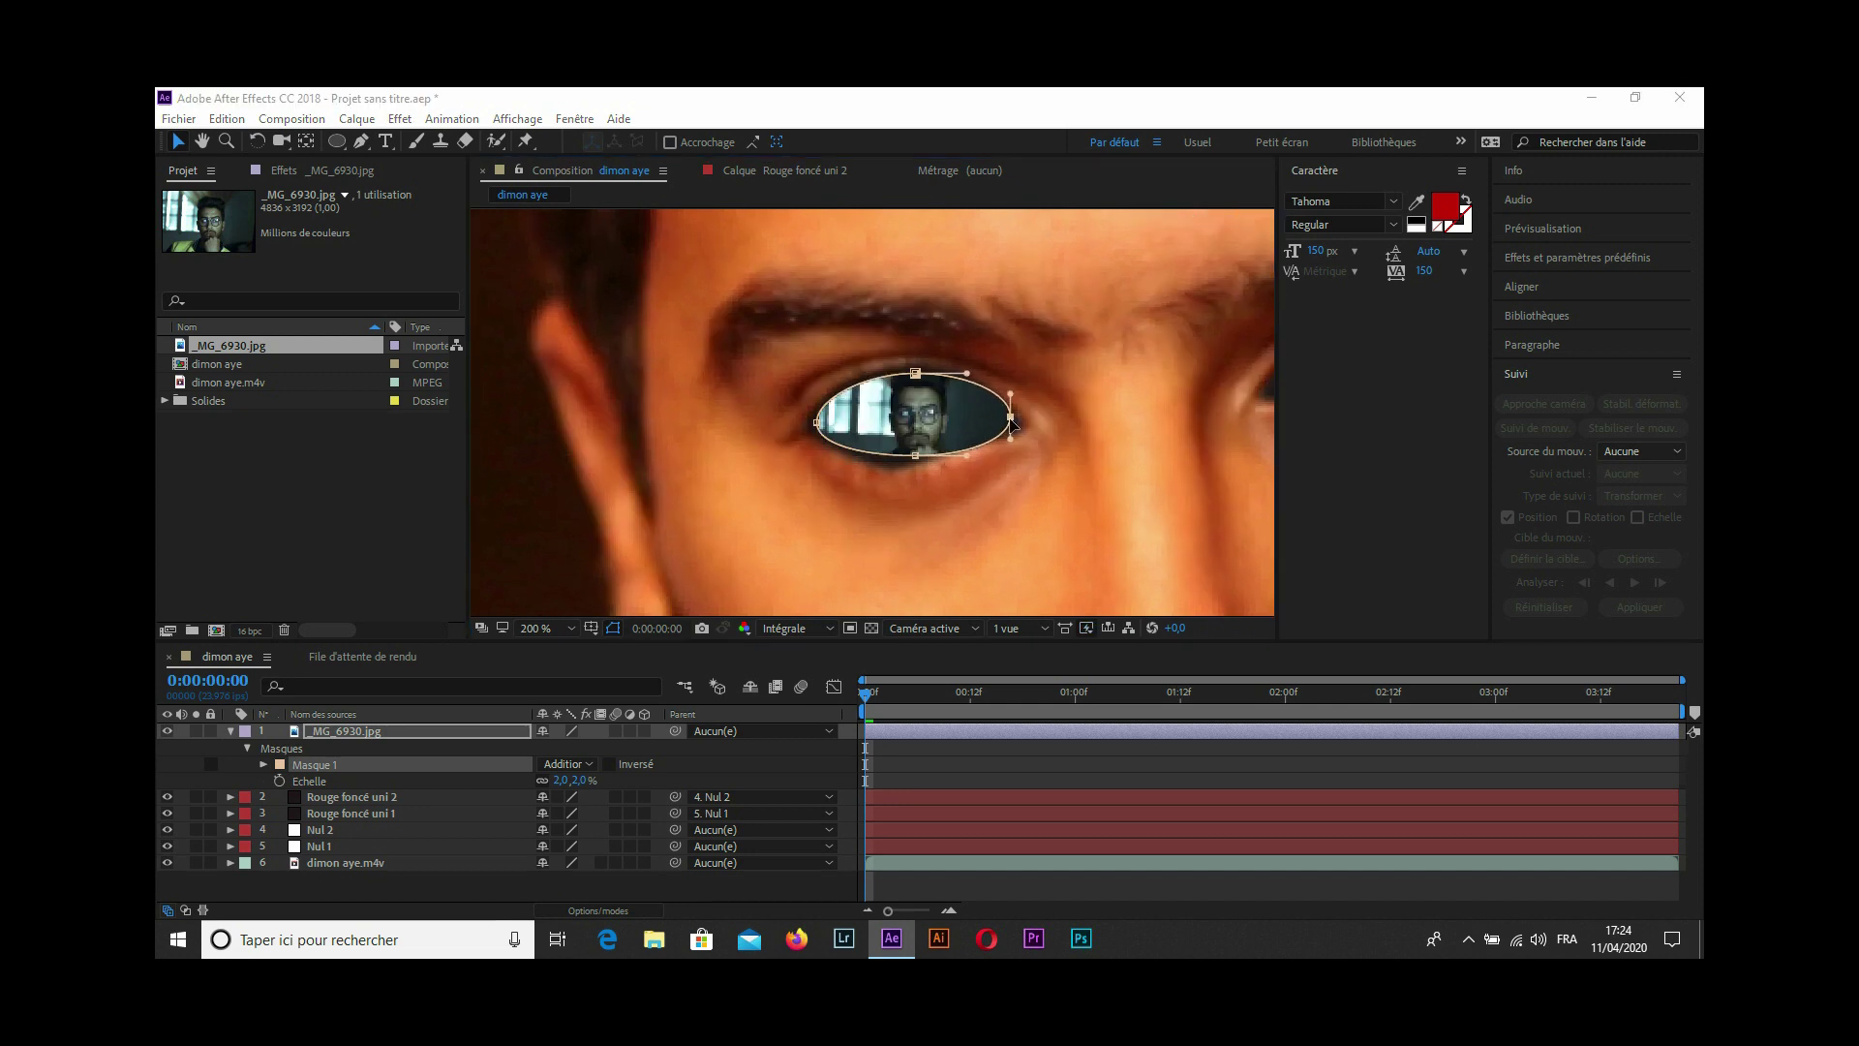
{"action": "left_click_drag", "start_coordinate": [1009, 416], "coordinate": [1005, 428]}
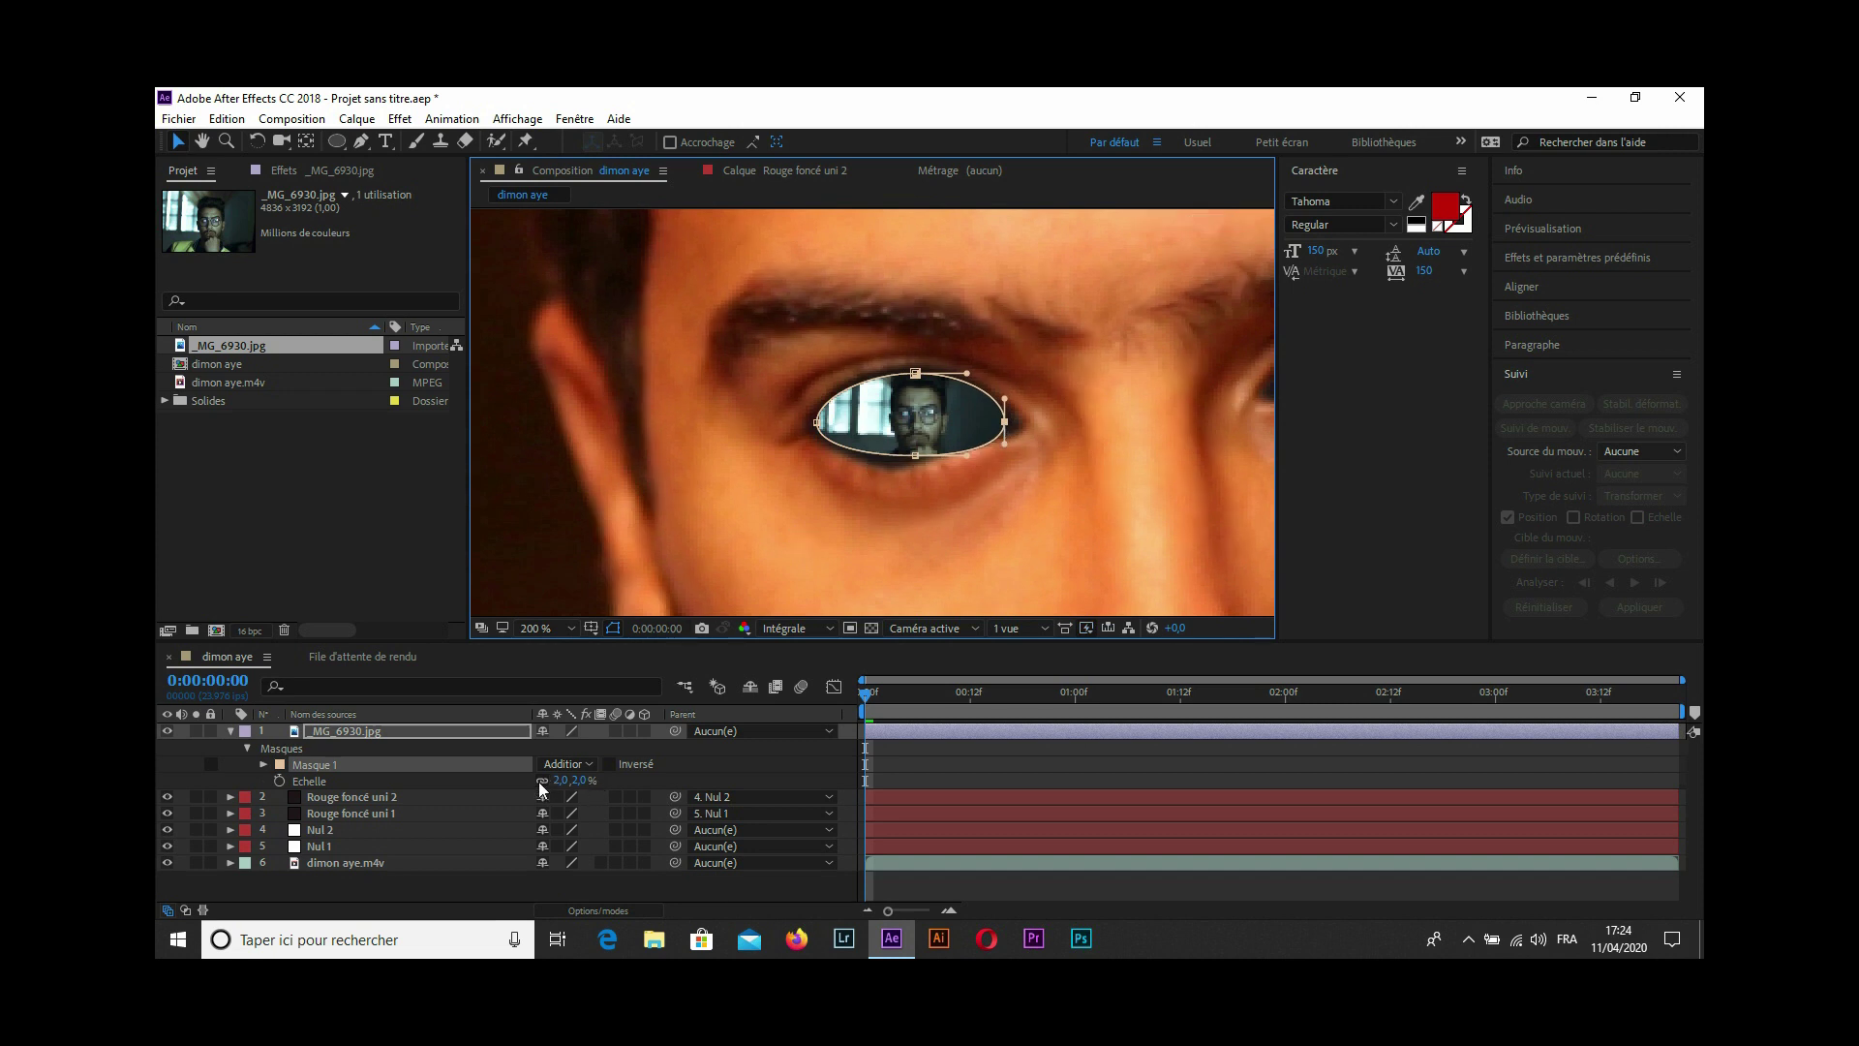
{"action": "left_click", "coordinate": [450, 764]}
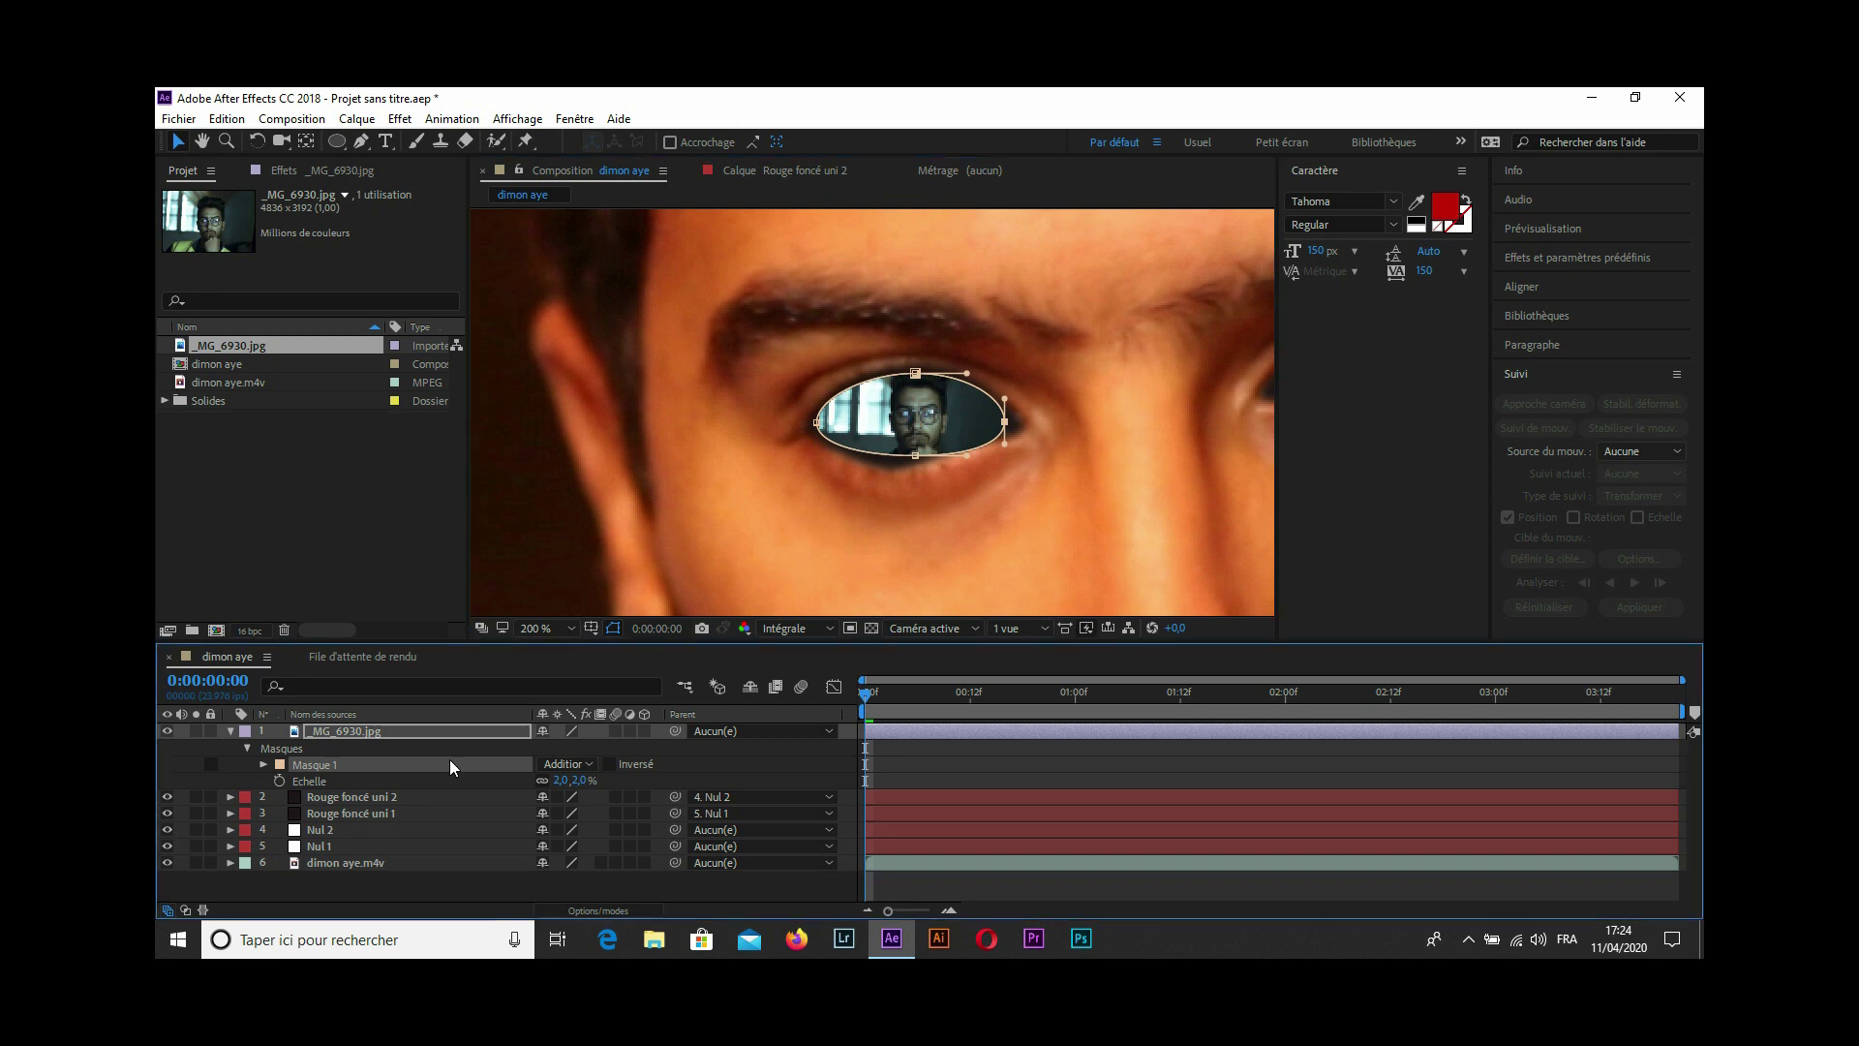
{"action": "key", "text": "shift+s"}
Feather the photo's Masque 1 to about 652 pixels.
{"action": "key", "text": "m"}
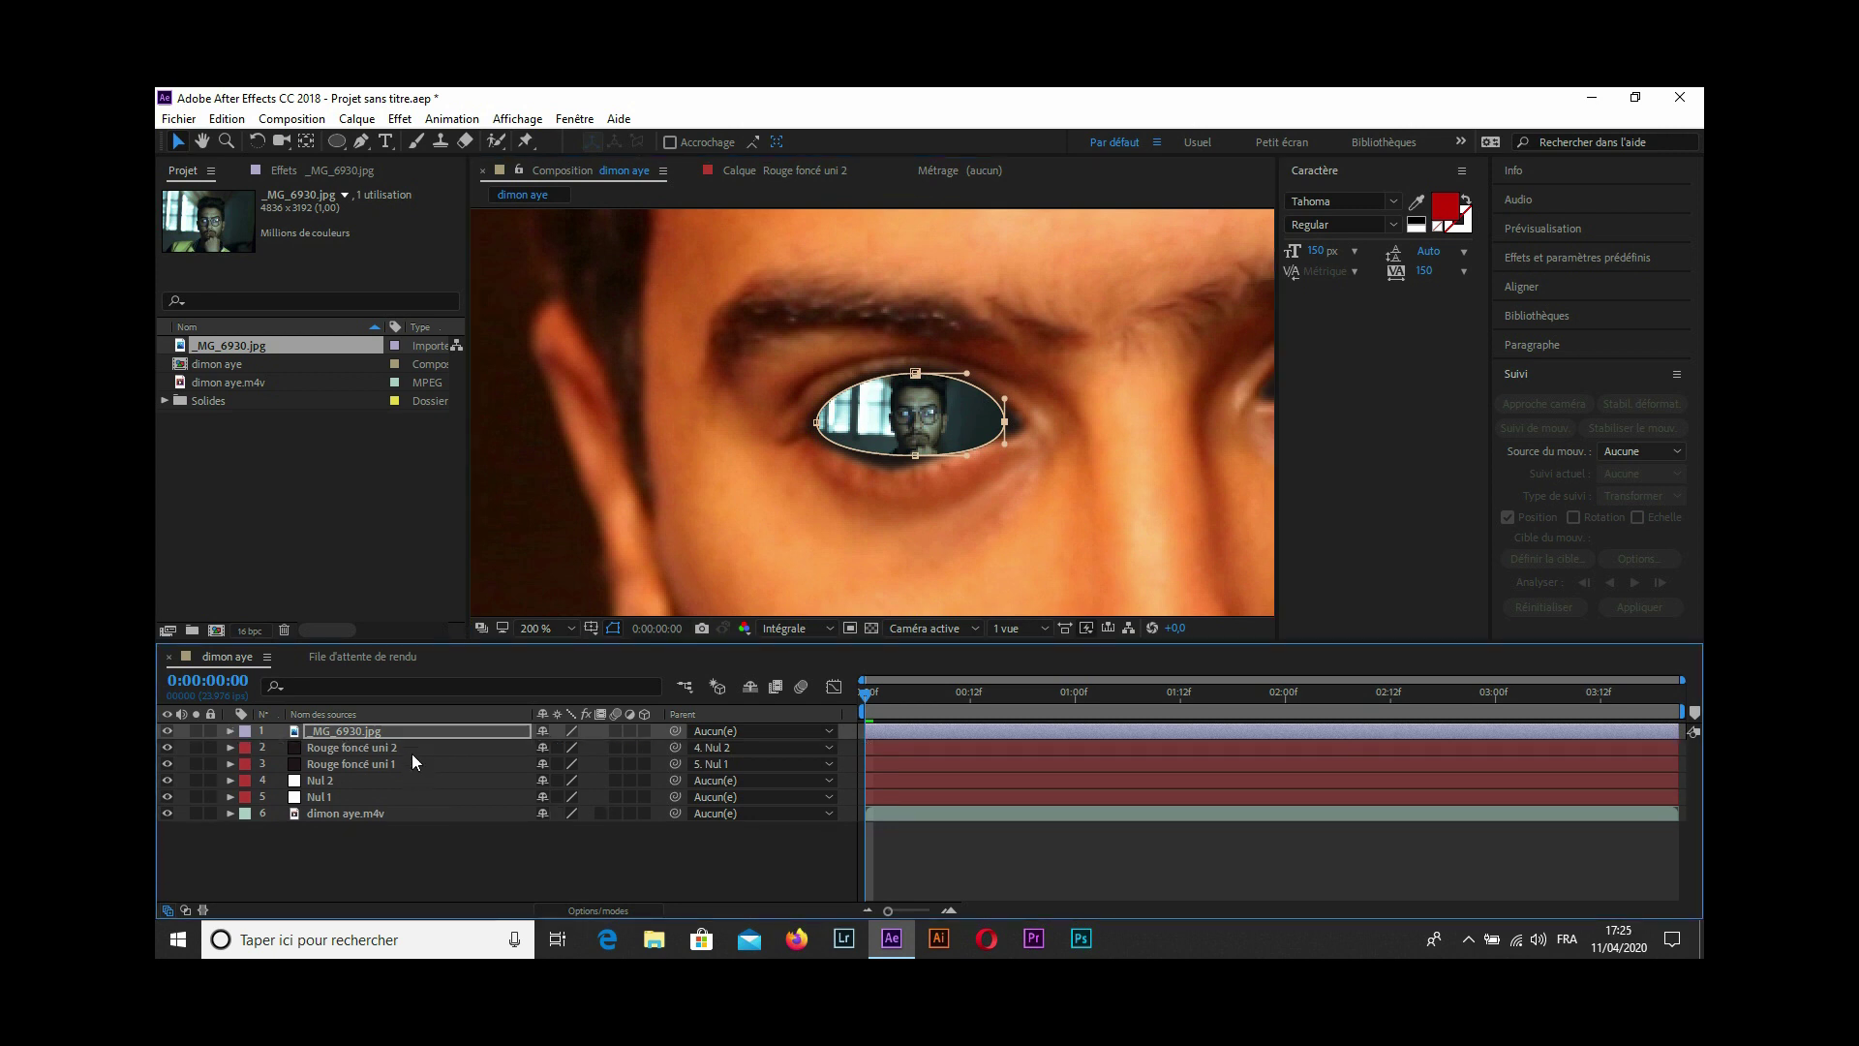
{"action": "left_click", "coordinate": [405, 735]}
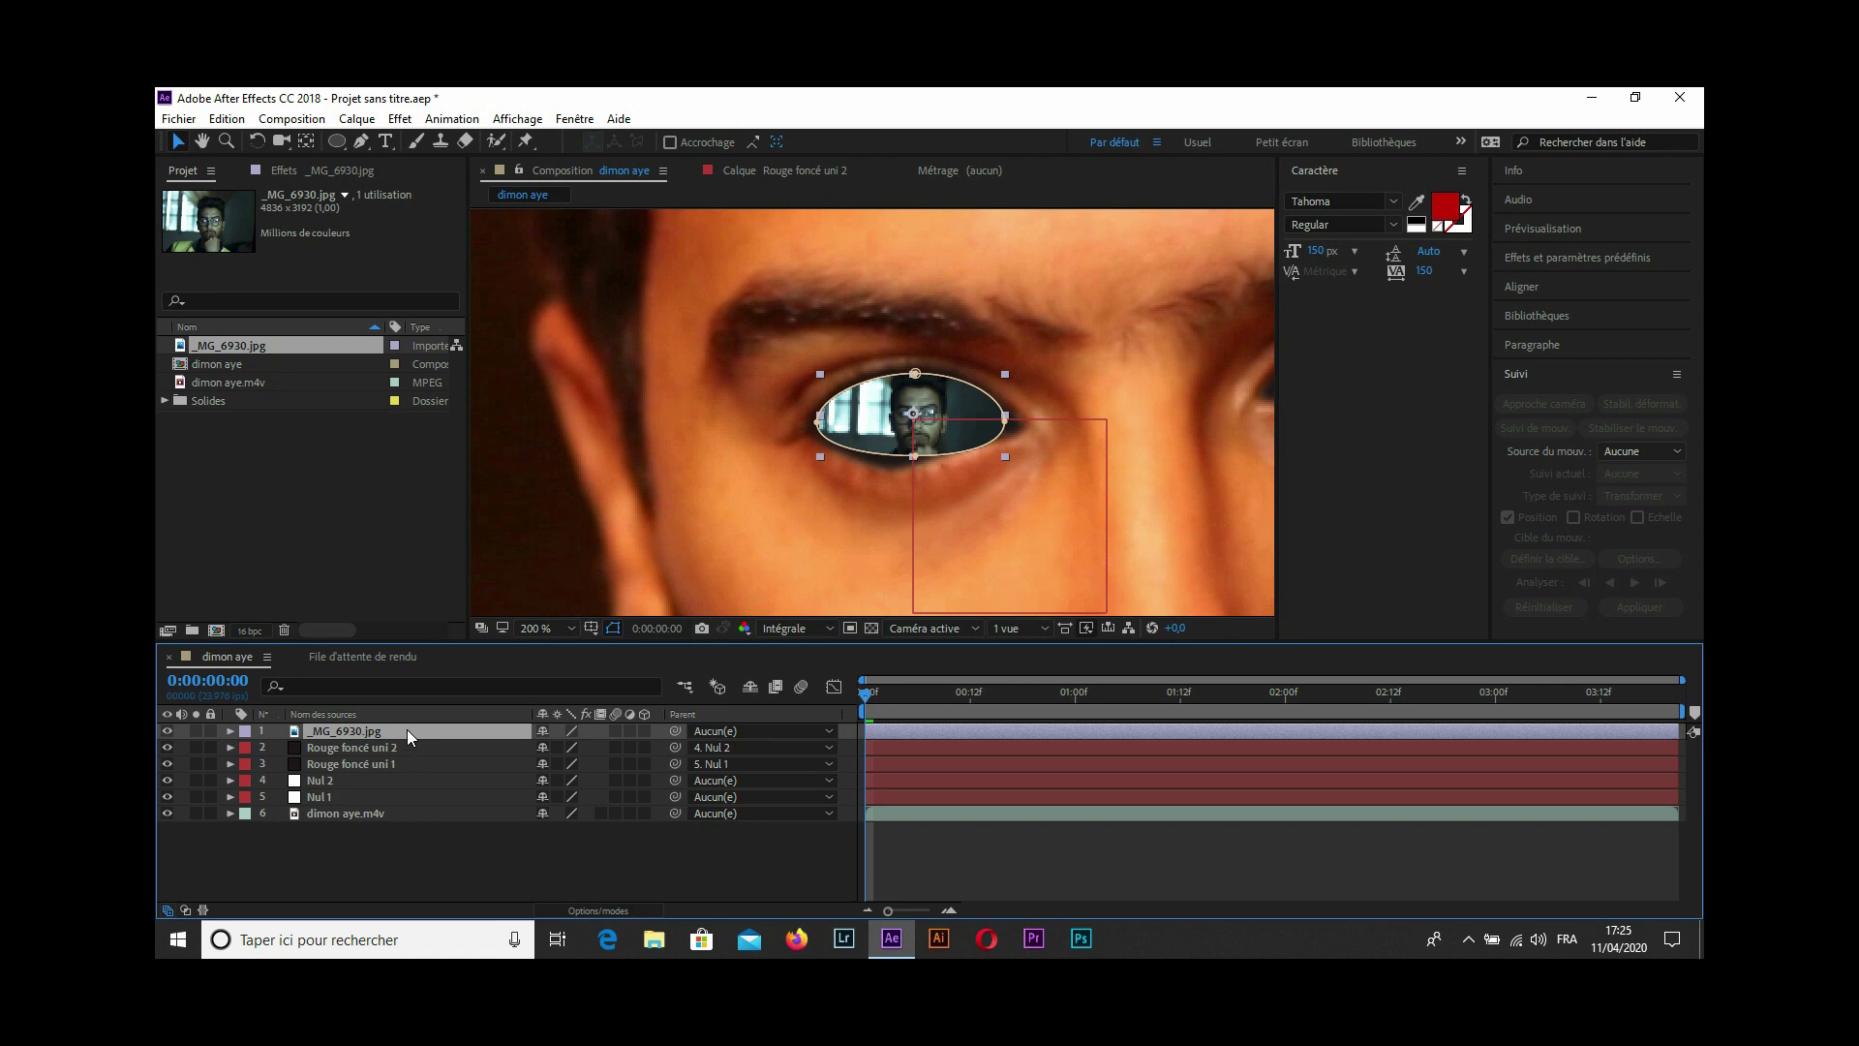
{"action": "key", "text": "f"}
{"action": "left_click_drag", "start_coordinate": [558, 763], "coordinate": [1335, 748]}
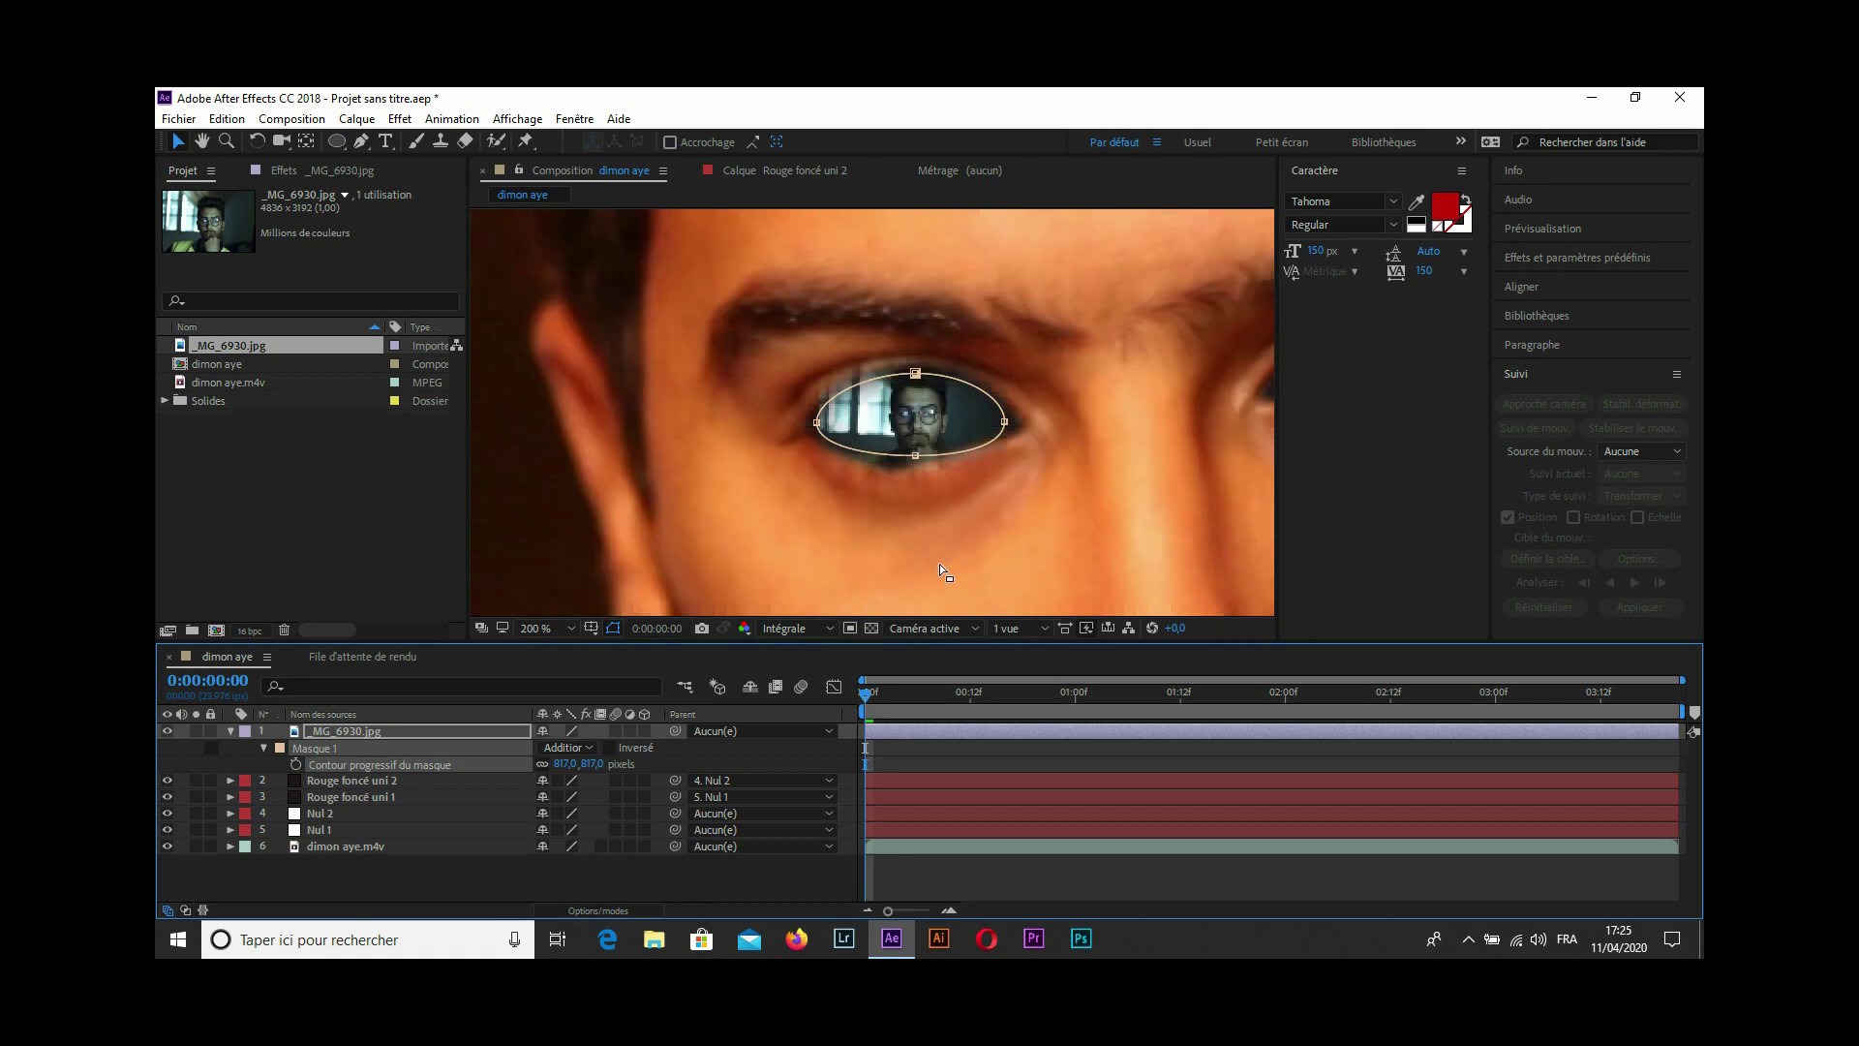
{"action": "left_click_drag", "start_coordinate": [569, 765], "coordinate": [465, 795]}
{"action": "left_click", "coordinate": [405, 119]}
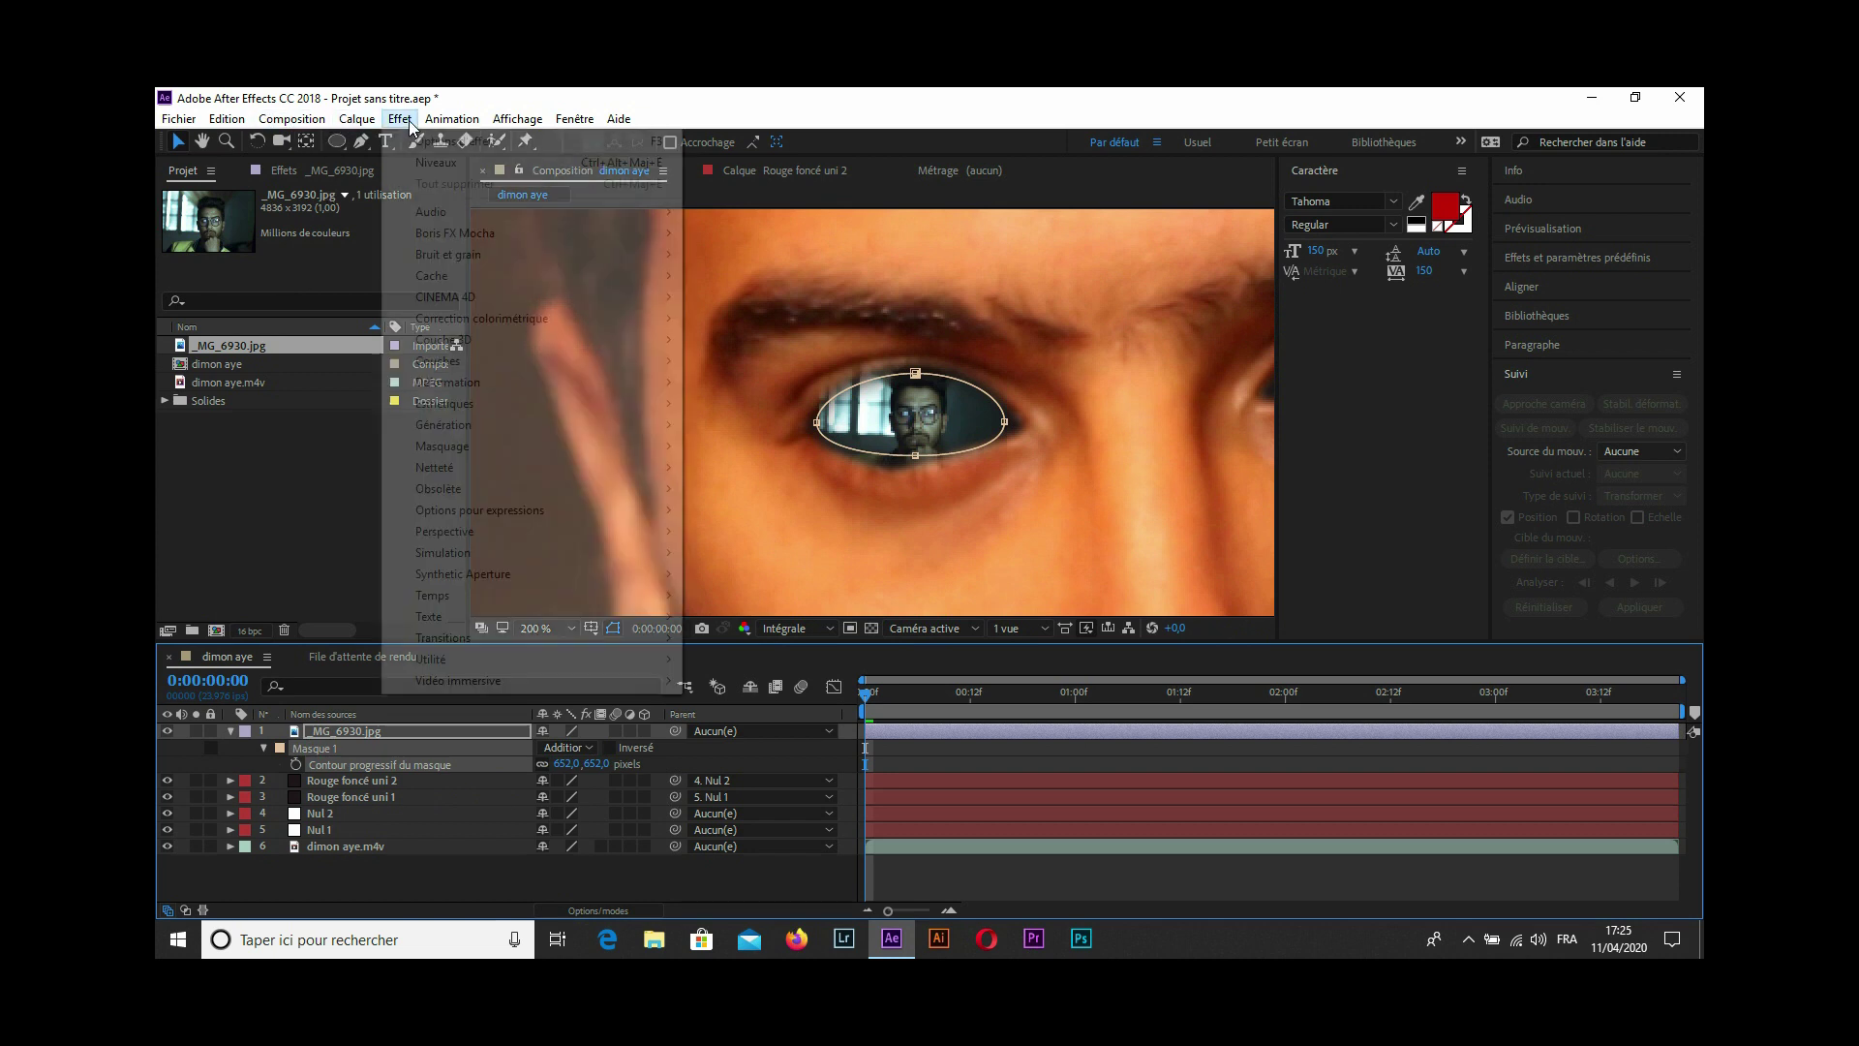
Apply CC Bender to the reflection photo with Top 301 and Amount 24.
{"action": "mouse_move", "coordinate": [459, 387]}
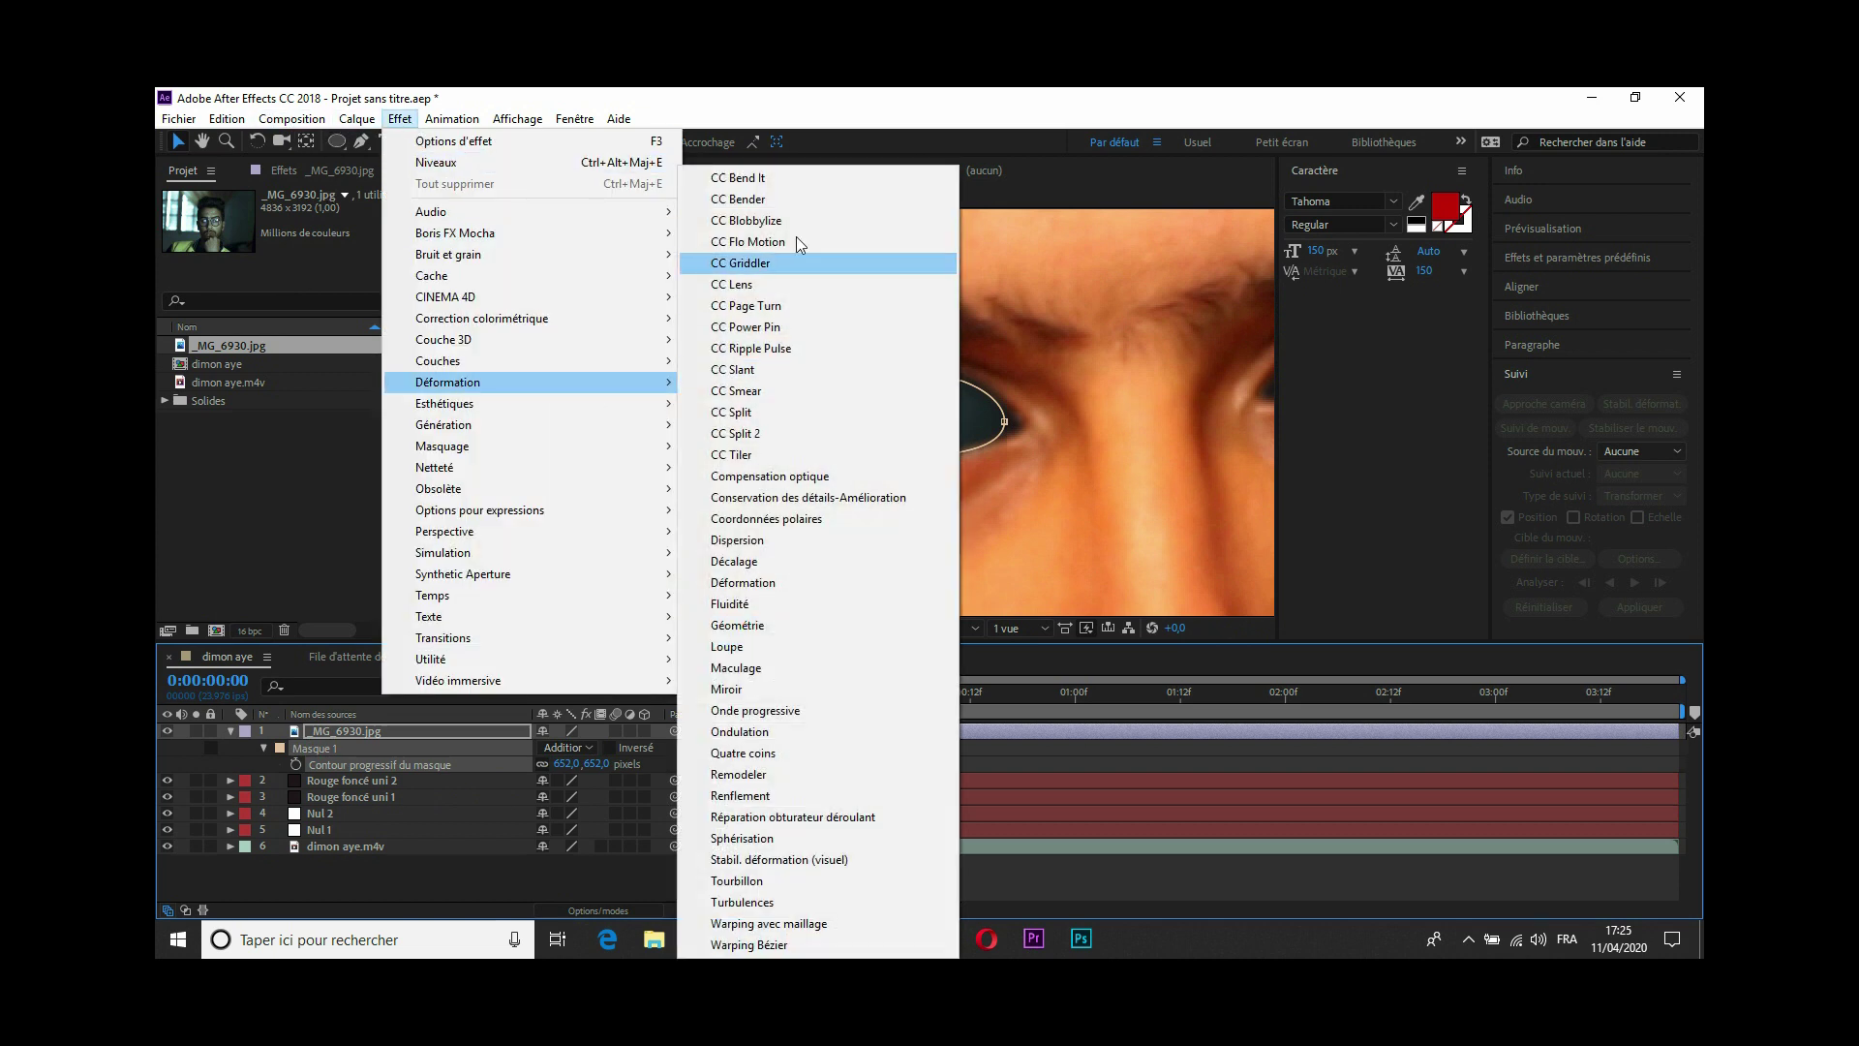
{"action": "left_click", "coordinate": [796, 205]}
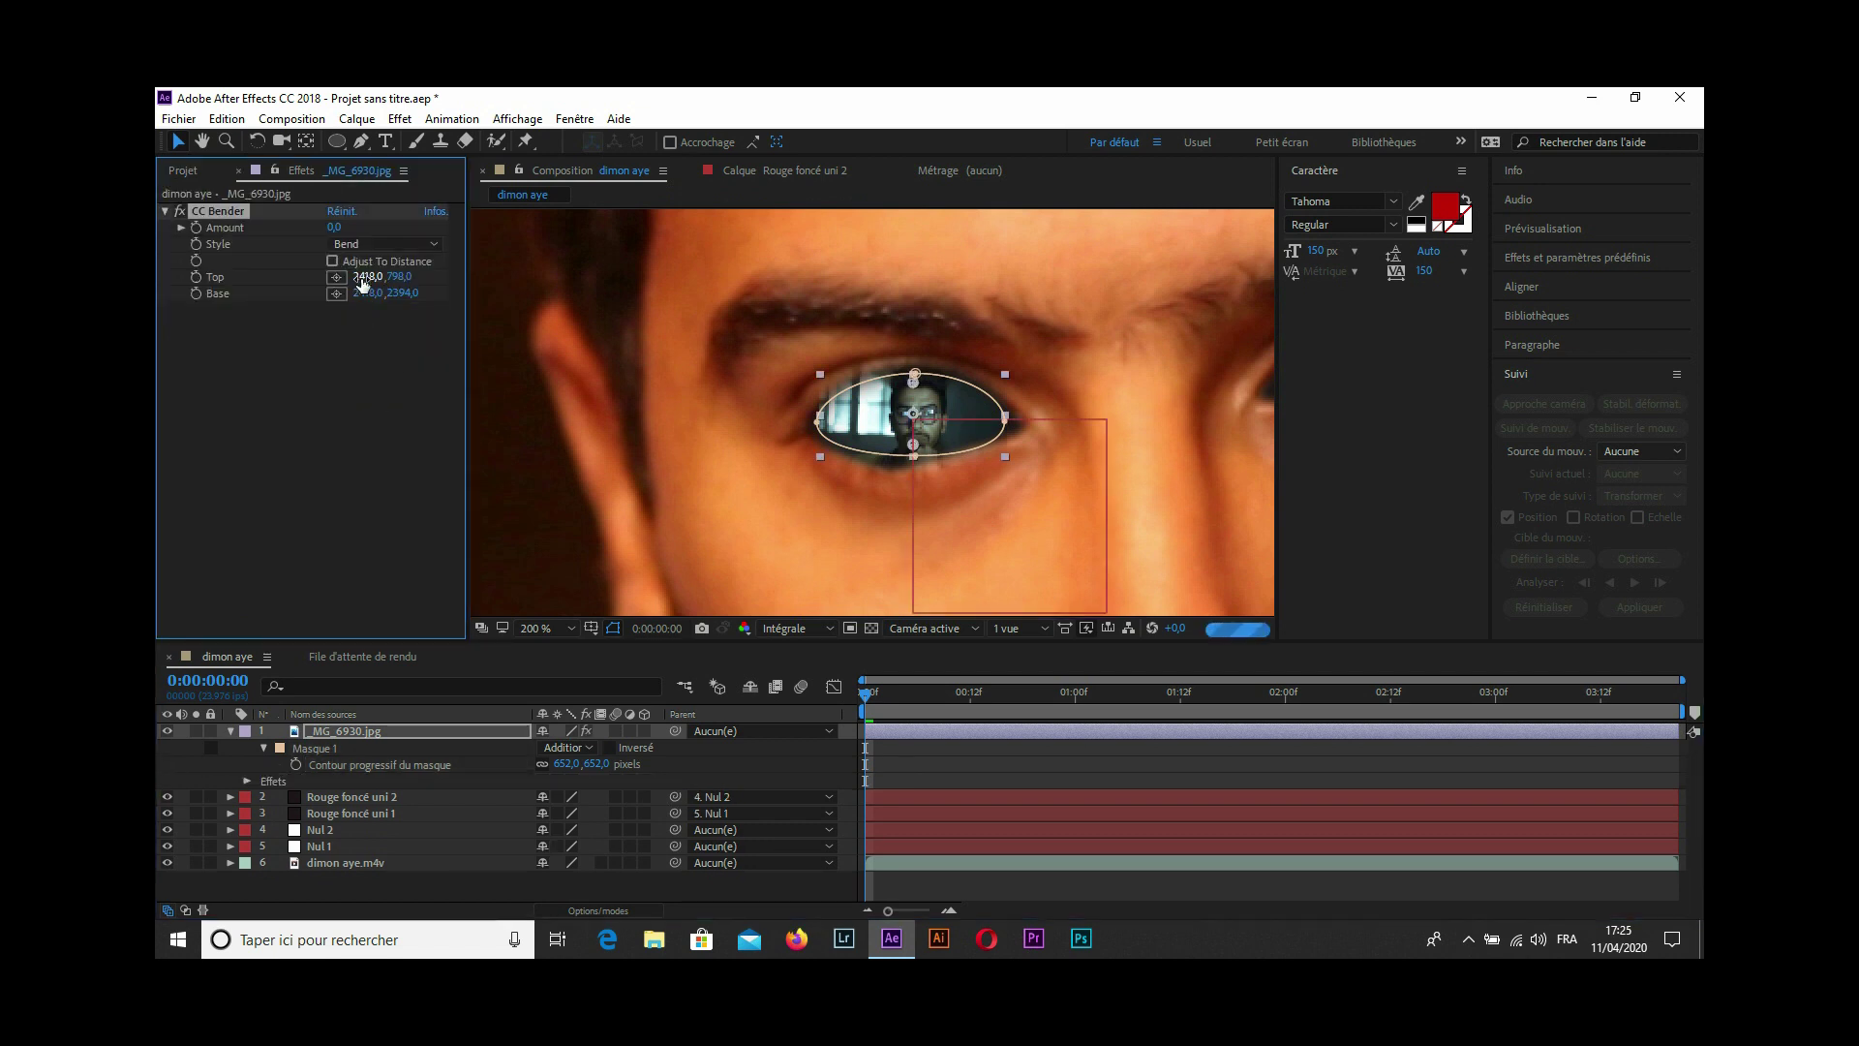
{"action": "left_click_drag", "start_coordinate": [419, 279], "coordinate": [445, 292]}
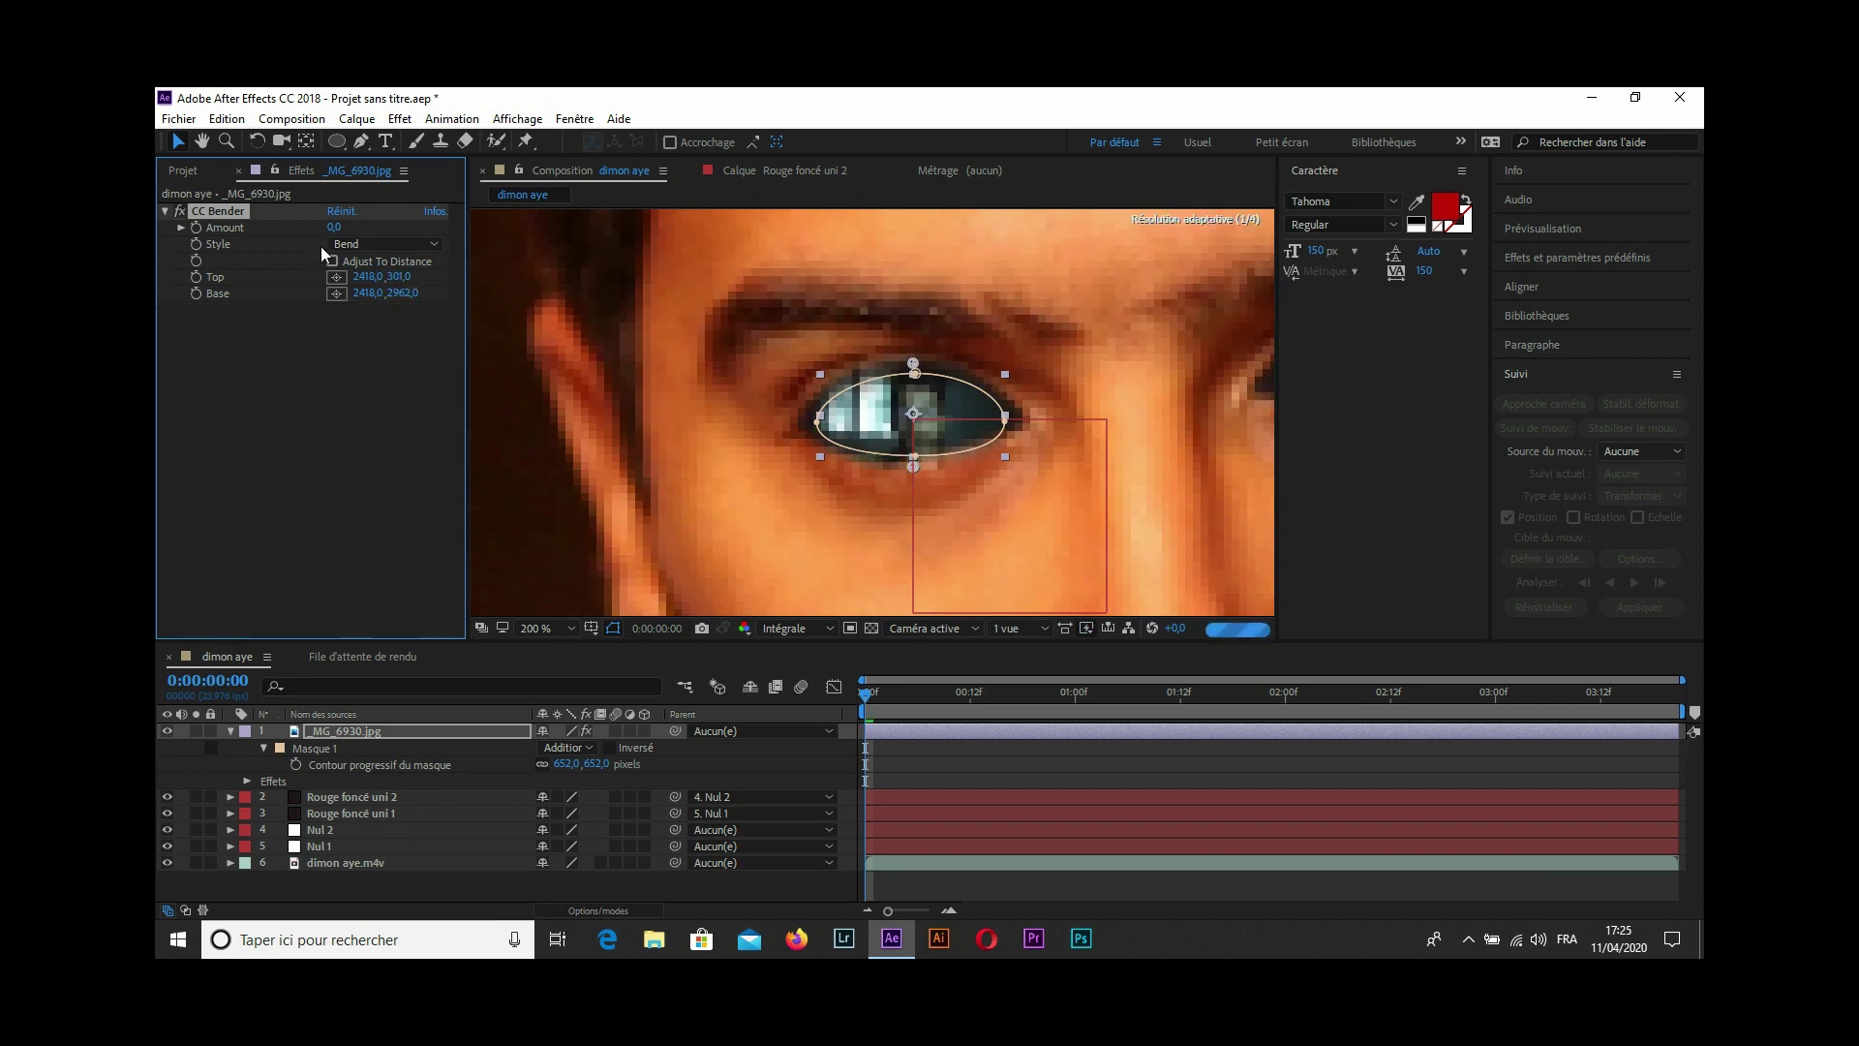
{"action": "left_click_drag", "start_coordinate": [345, 229], "coordinate": [552, 350]}
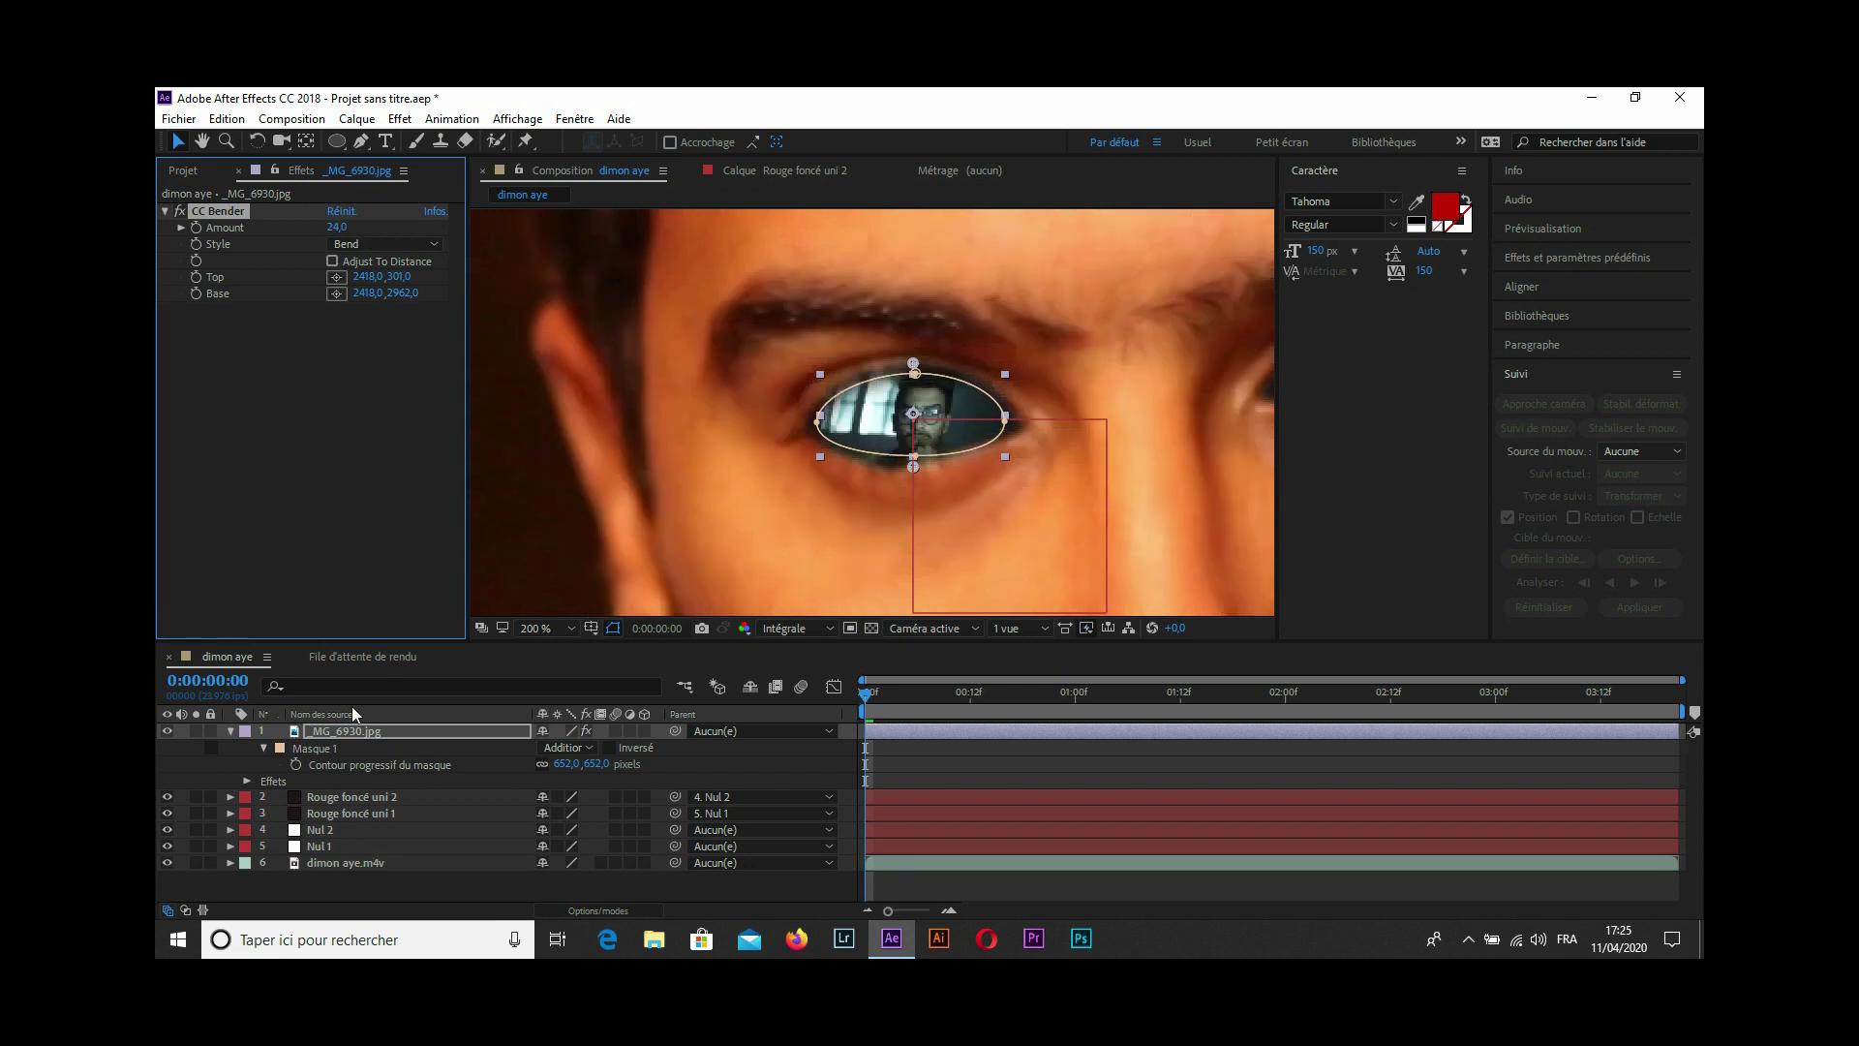
{"action": "left_click", "coordinate": [319, 741]}
{"action": "key", "text": "t"}
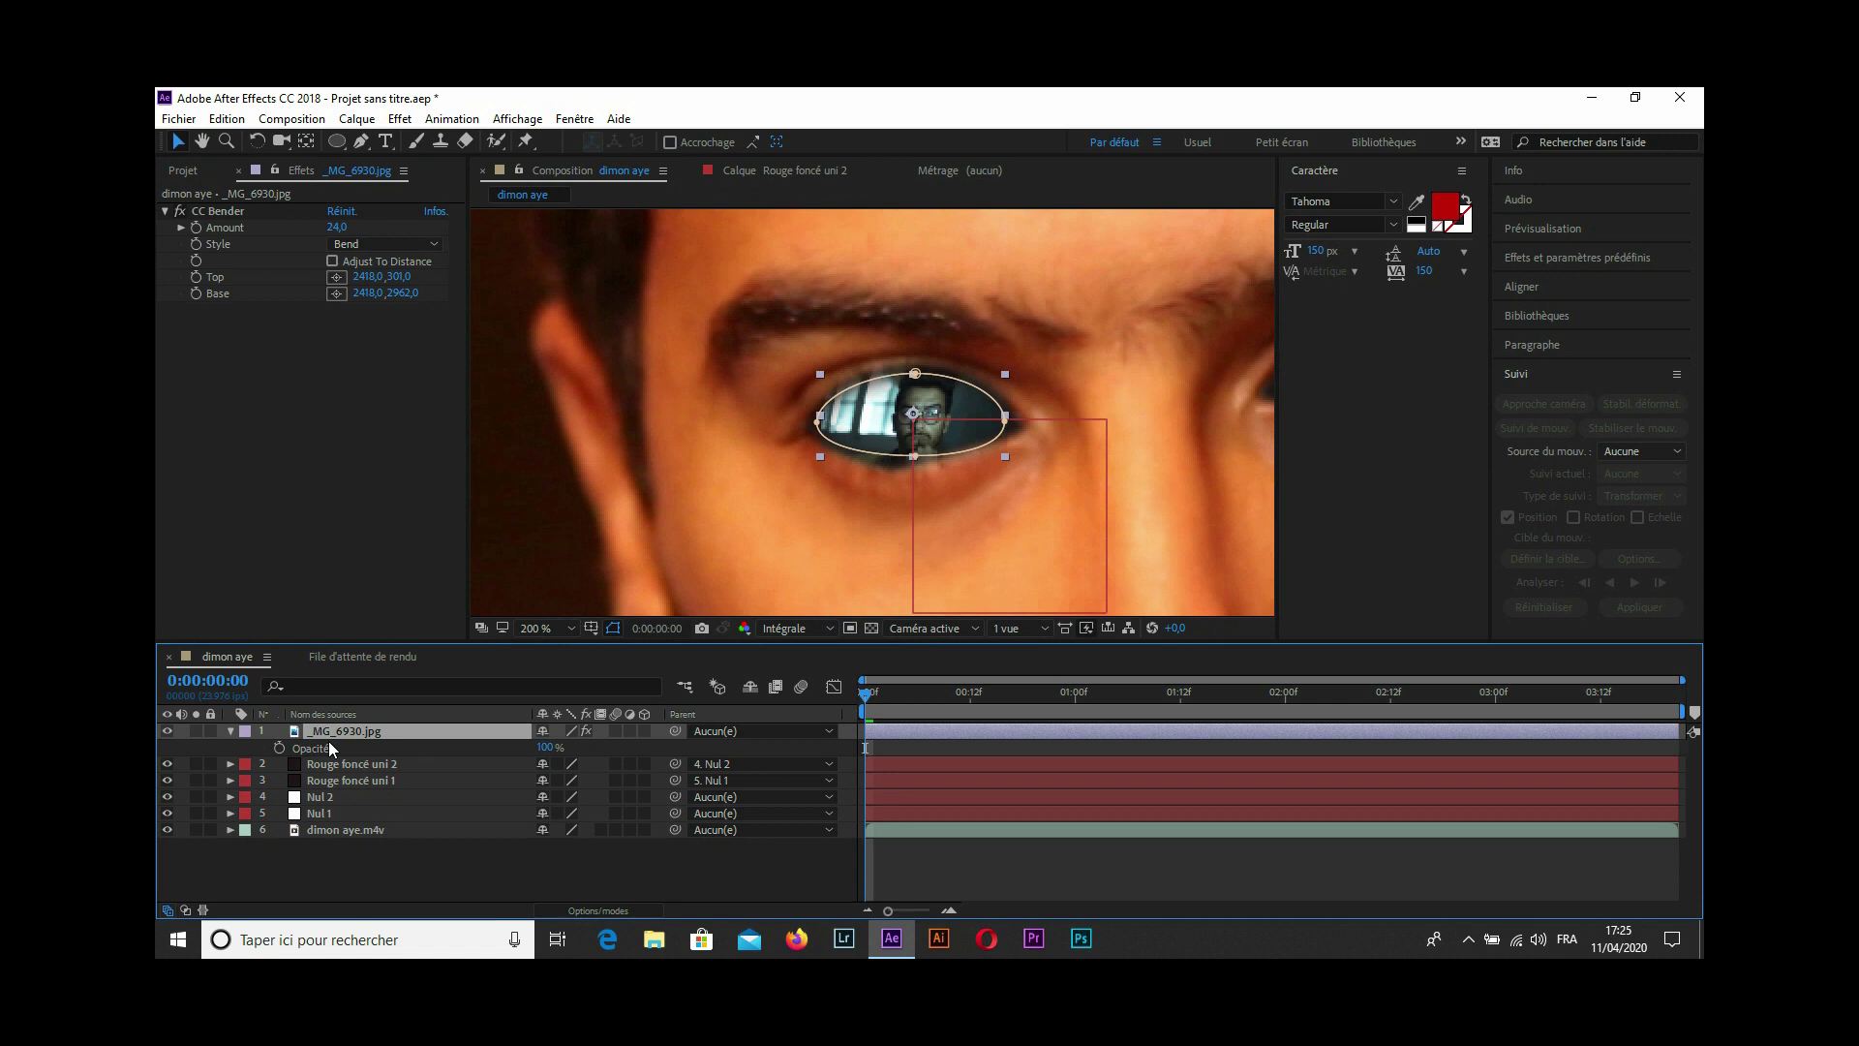
Set the reflection's opacity to 5%, parent it to Nul 1, and add a second _MG_6930.jpg copy.
{"action": "left_click", "coordinate": [548, 749]}
{"action": "type", "text": "5"}
{"action": "key", "text": "Return"}
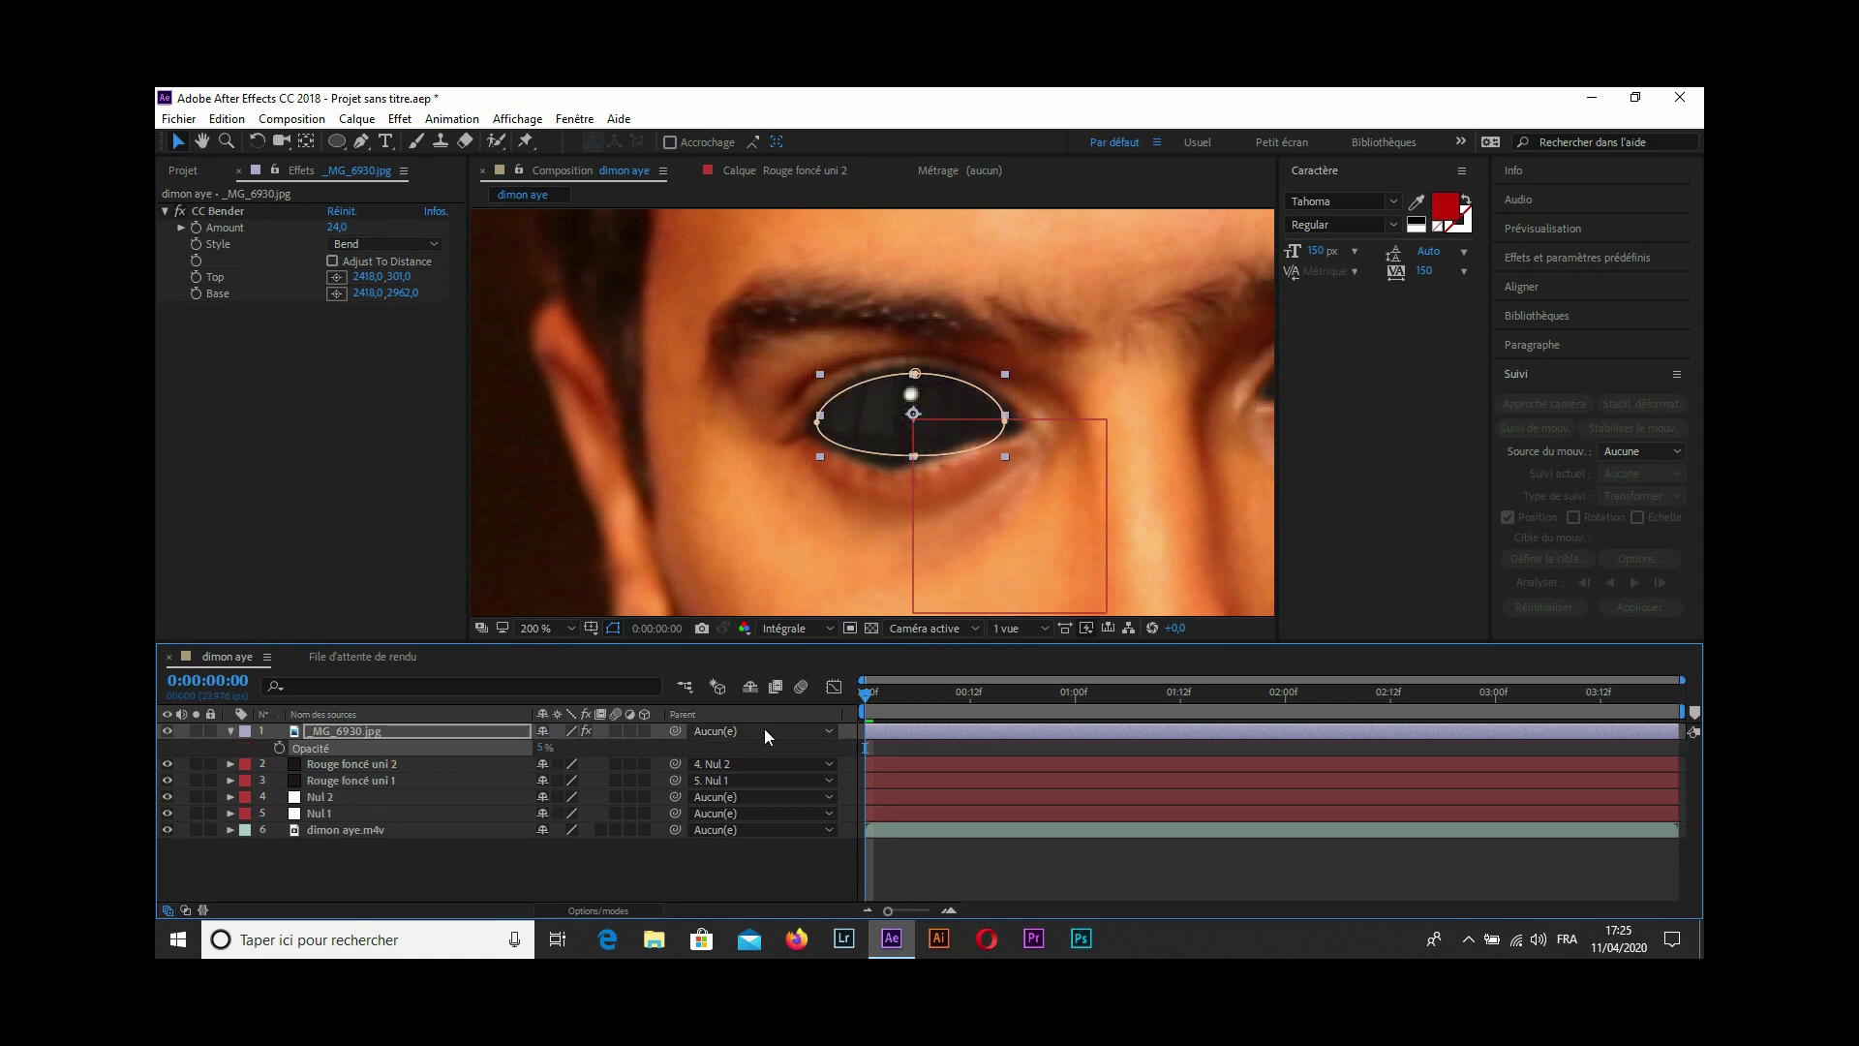
{"action": "key", "text": "period"}
{"action": "key", "text": "comma"}
{"action": "left_click_drag", "start_coordinate": [676, 736], "coordinate": [481, 819]}
{"action": "left_click_drag", "start_coordinate": [1152, 456], "coordinate": [720, 510]}
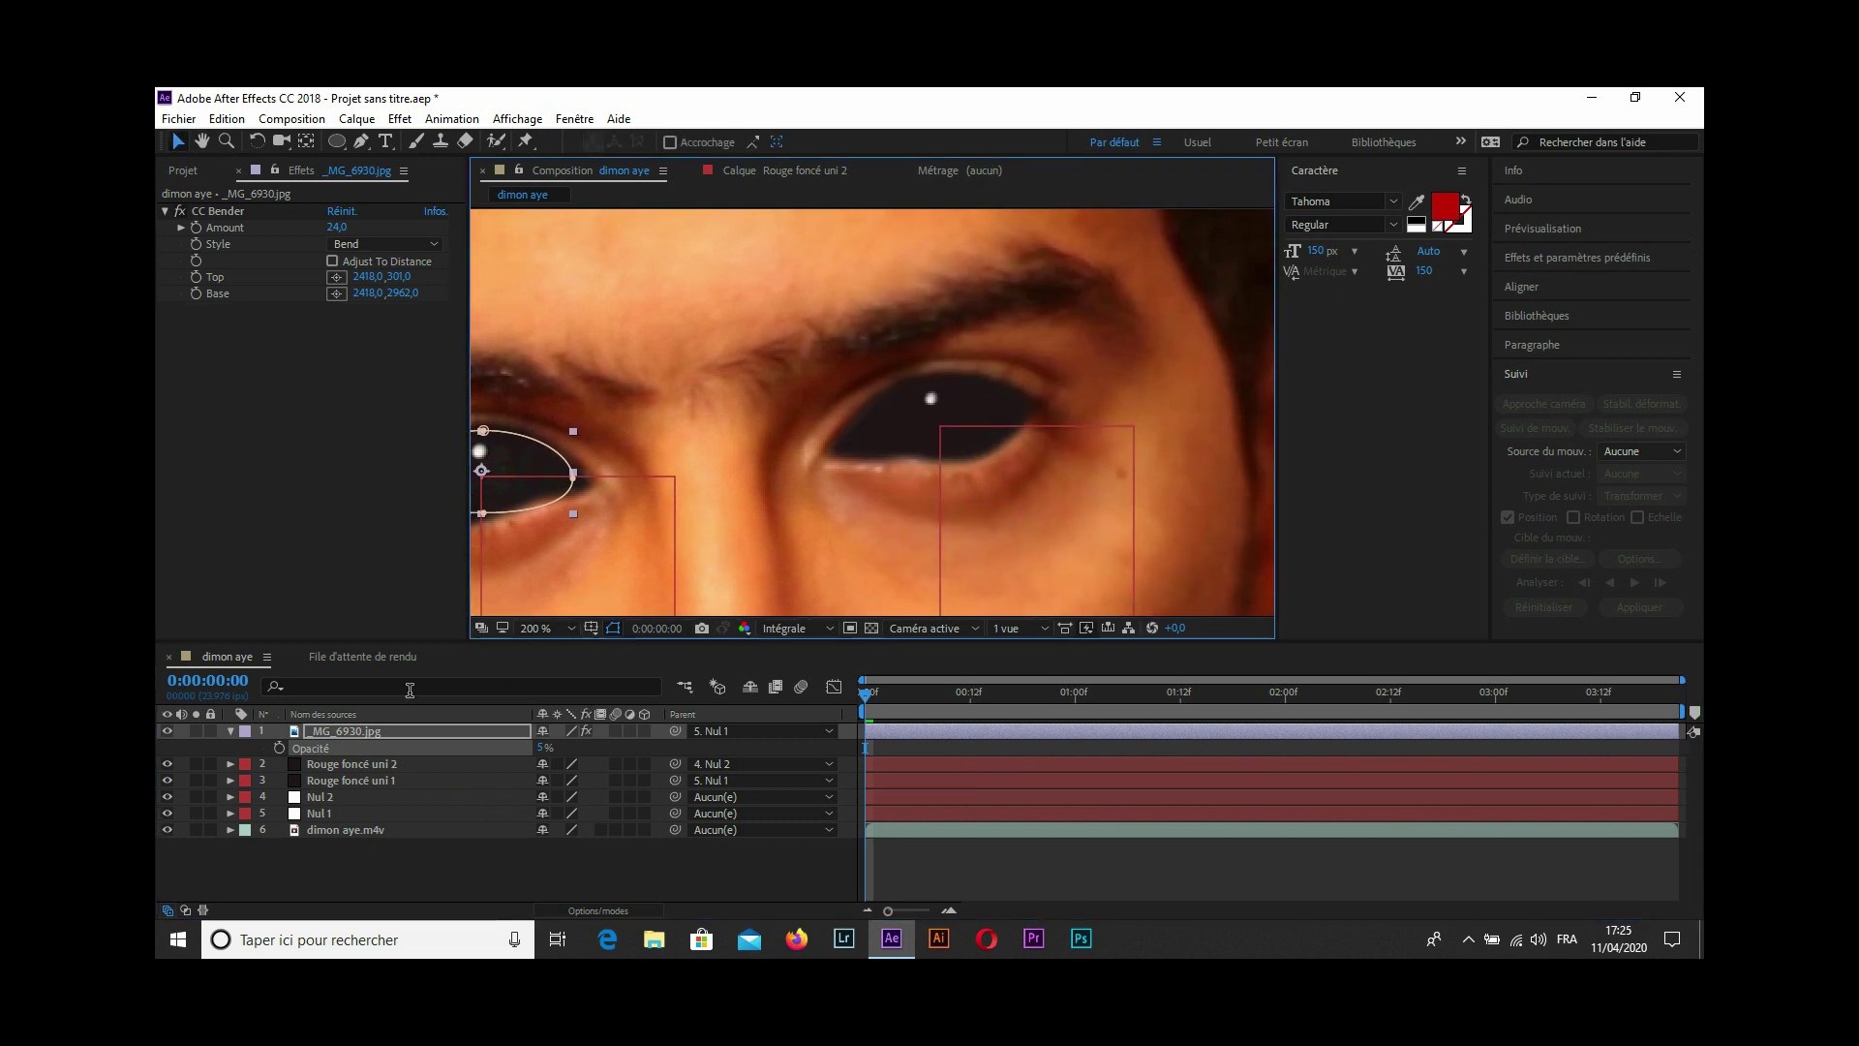
{"action": "left_click_drag", "start_coordinate": [218, 347], "coordinate": [311, 726]}
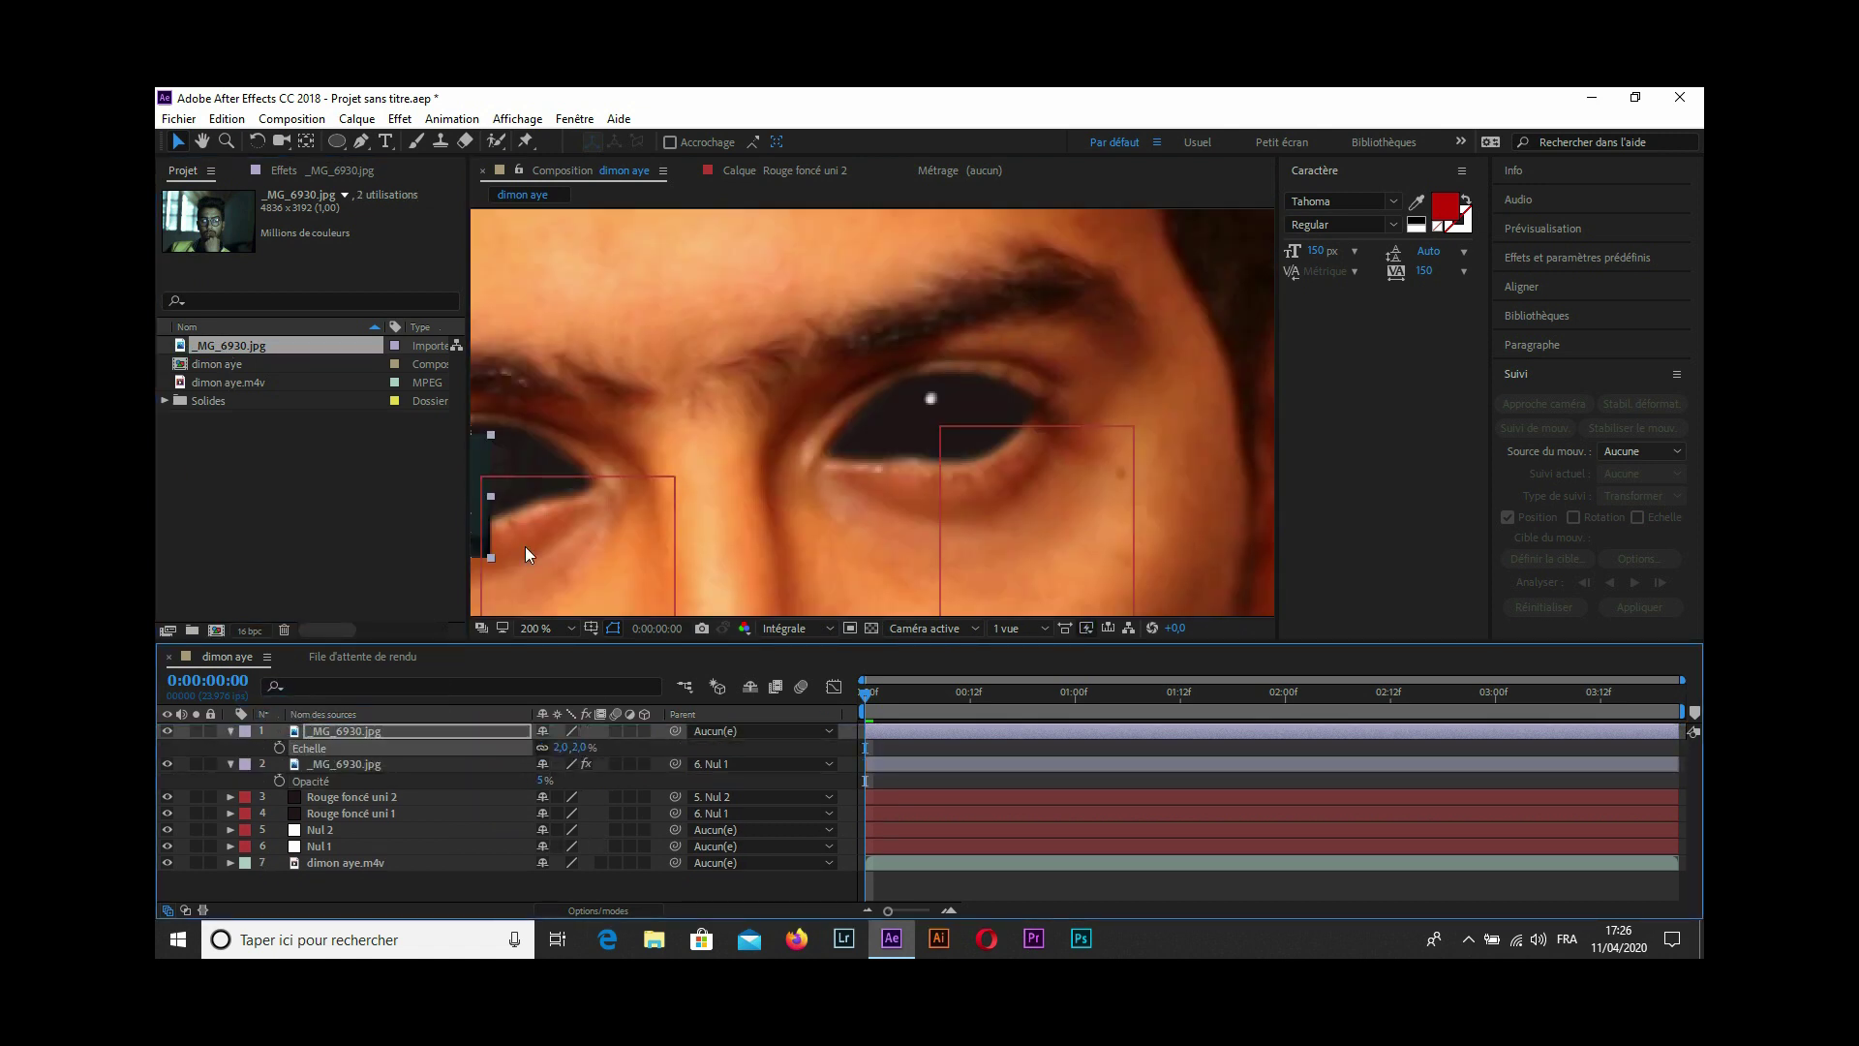
Draw an ellipse mask on the second photo, move it over the eye, and rotate it.
{"action": "key", "text": "q"}
{"action": "scroll", "coordinate": [525, 547], "scroll_direction": "up", "scroll_amount": 2}
{"action": "left_click_drag", "start_coordinate": [734, 395], "coordinate": [1161, 239]}
{"action": "key", "text": "v"}
{"action": "left_click_drag", "start_coordinate": [981, 355], "coordinate": [912, 427]}
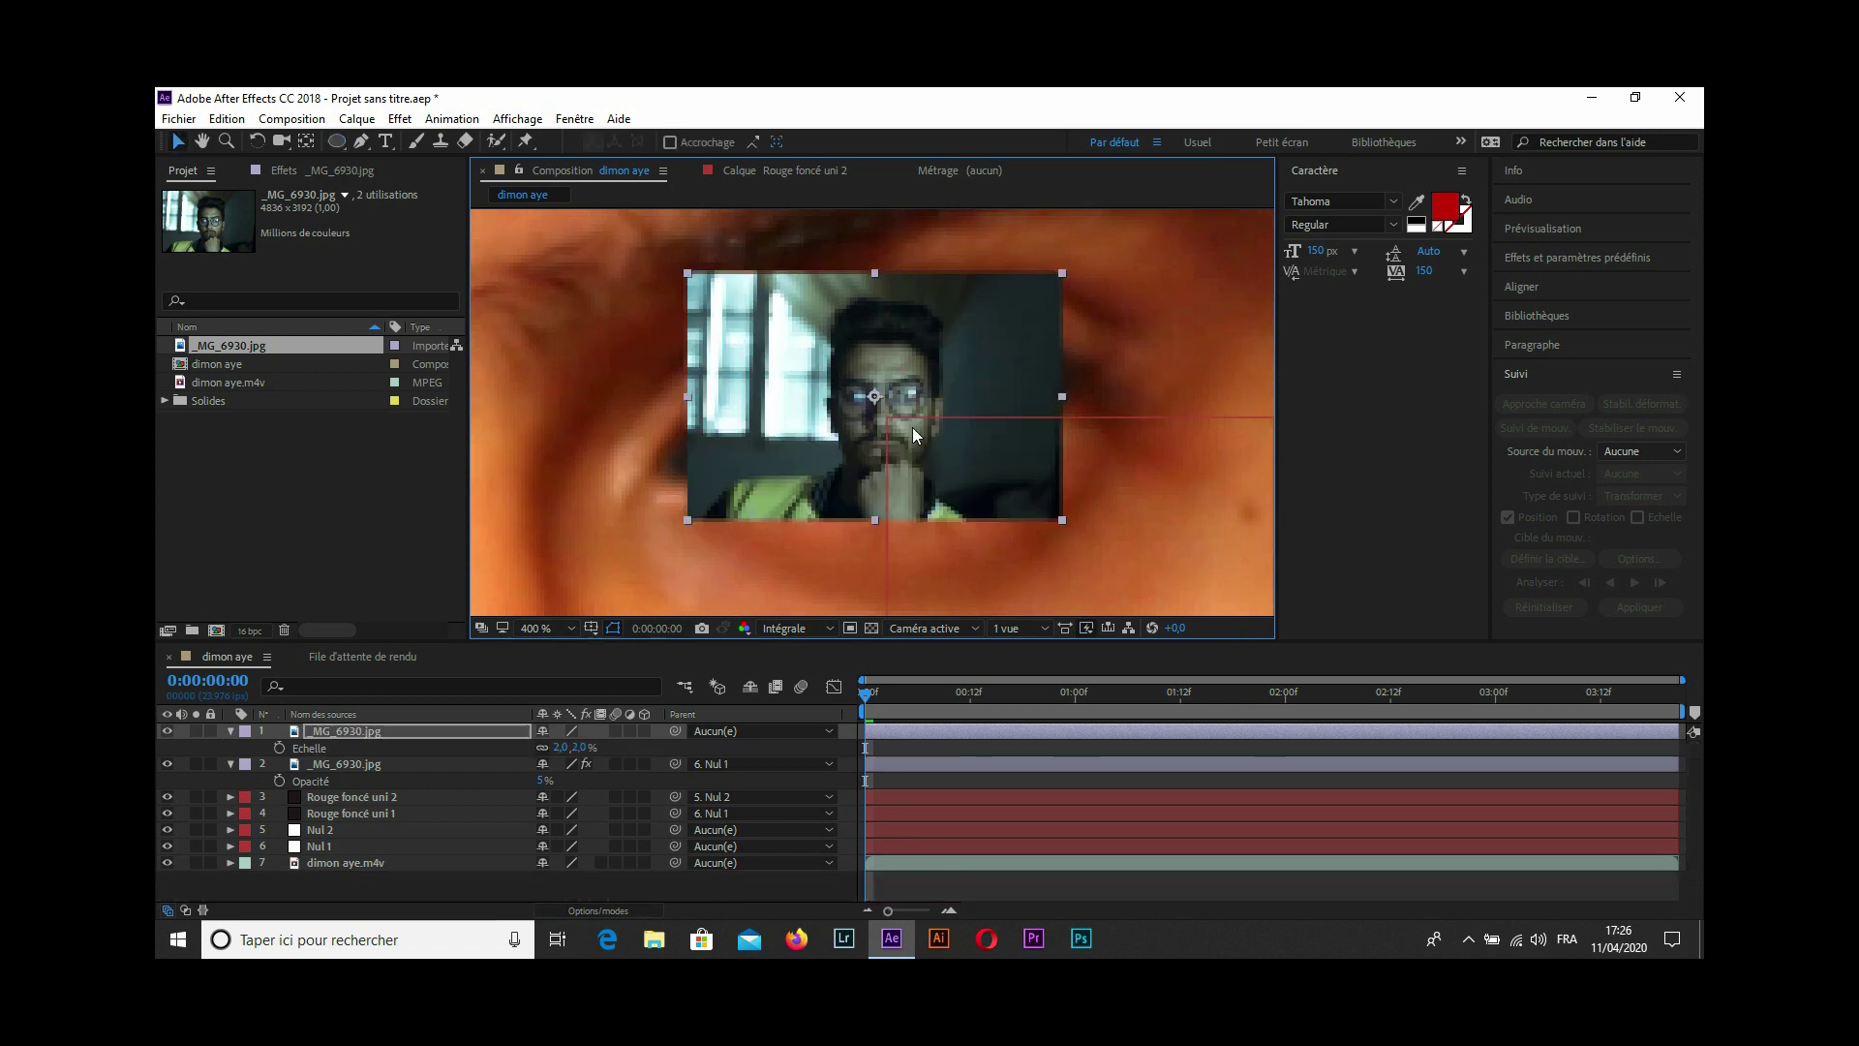
{"action": "key", "text": "ctrl+t"}
{"action": "left_click_drag", "start_coordinate": [663, 392], "coordinate": [672, 445]}
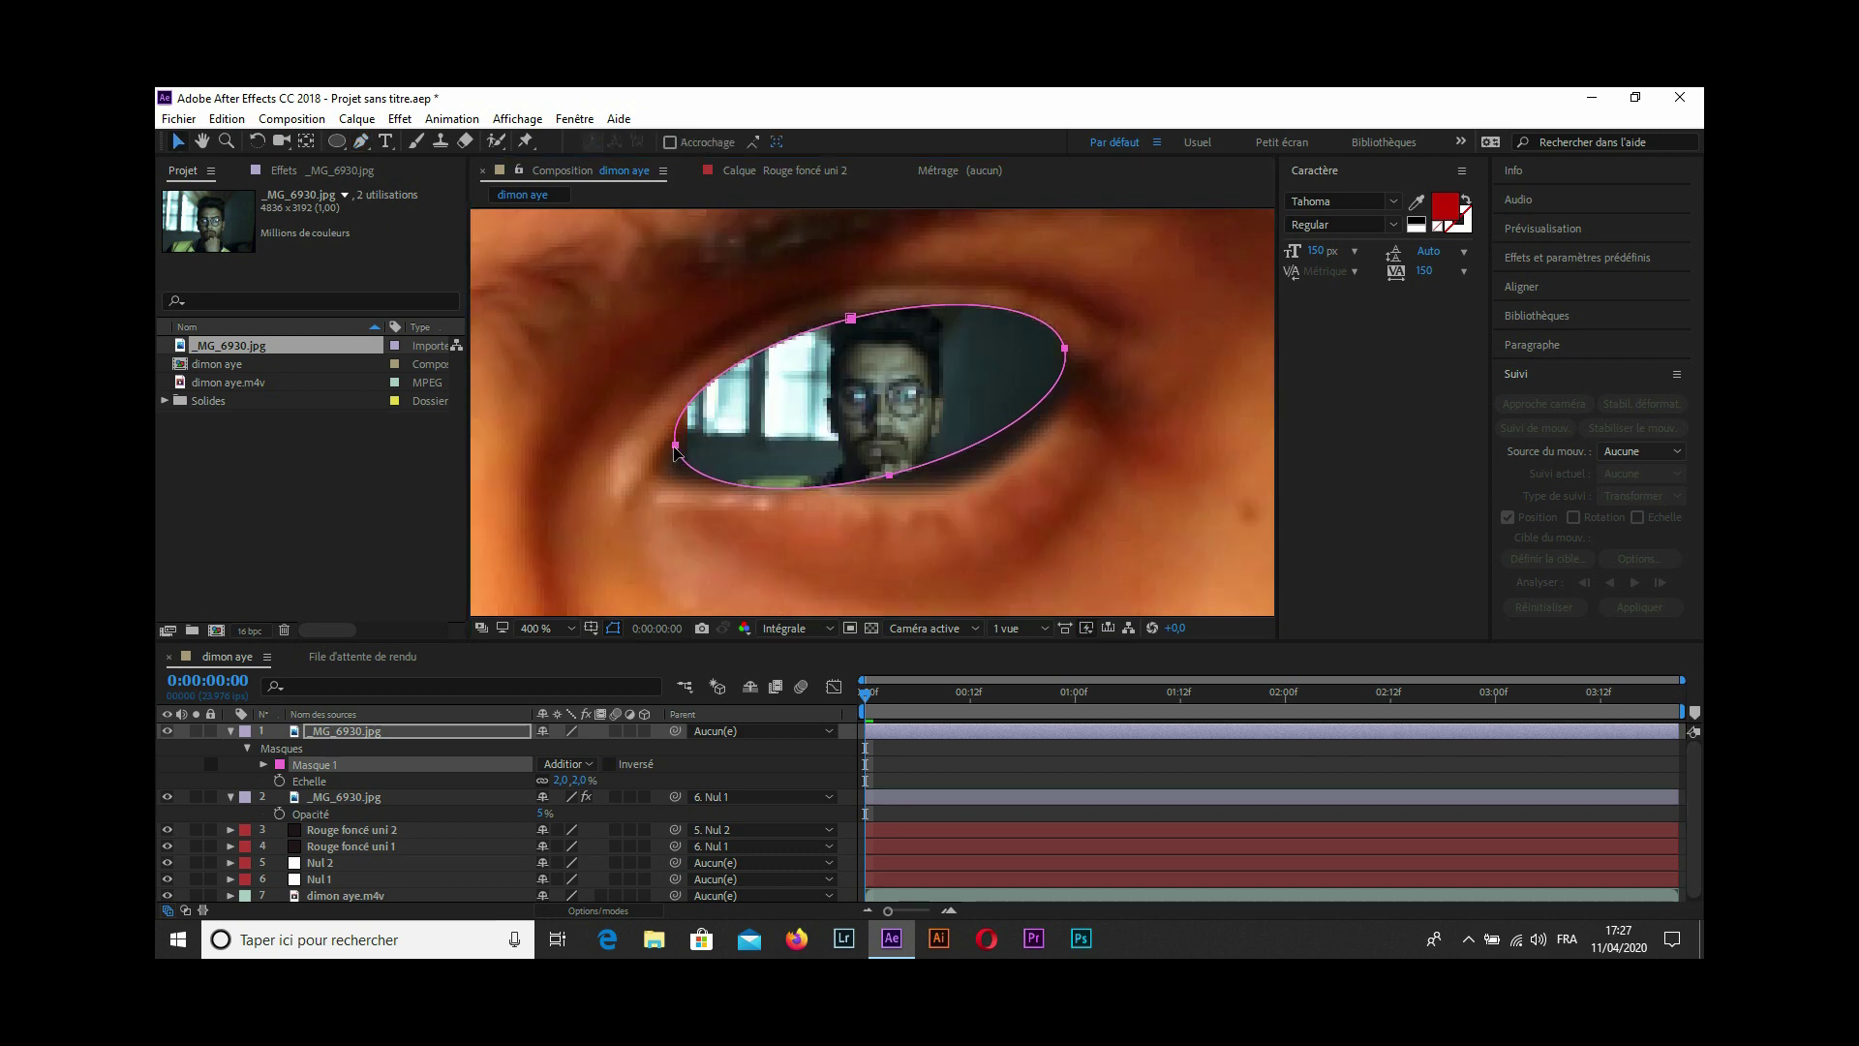
Fine-tune the mask's rotation to the eye's tilt and show its 640-pixel feather.
{"action": "left_click_drag", "start_coordinate": [1000, 353], "coordinate": [1007, 363]}
{"action": "key", "text": "ctrl+z"}
{"action": "key", "text": "v"}
{"action": "key", "text": "ctrl+z"}
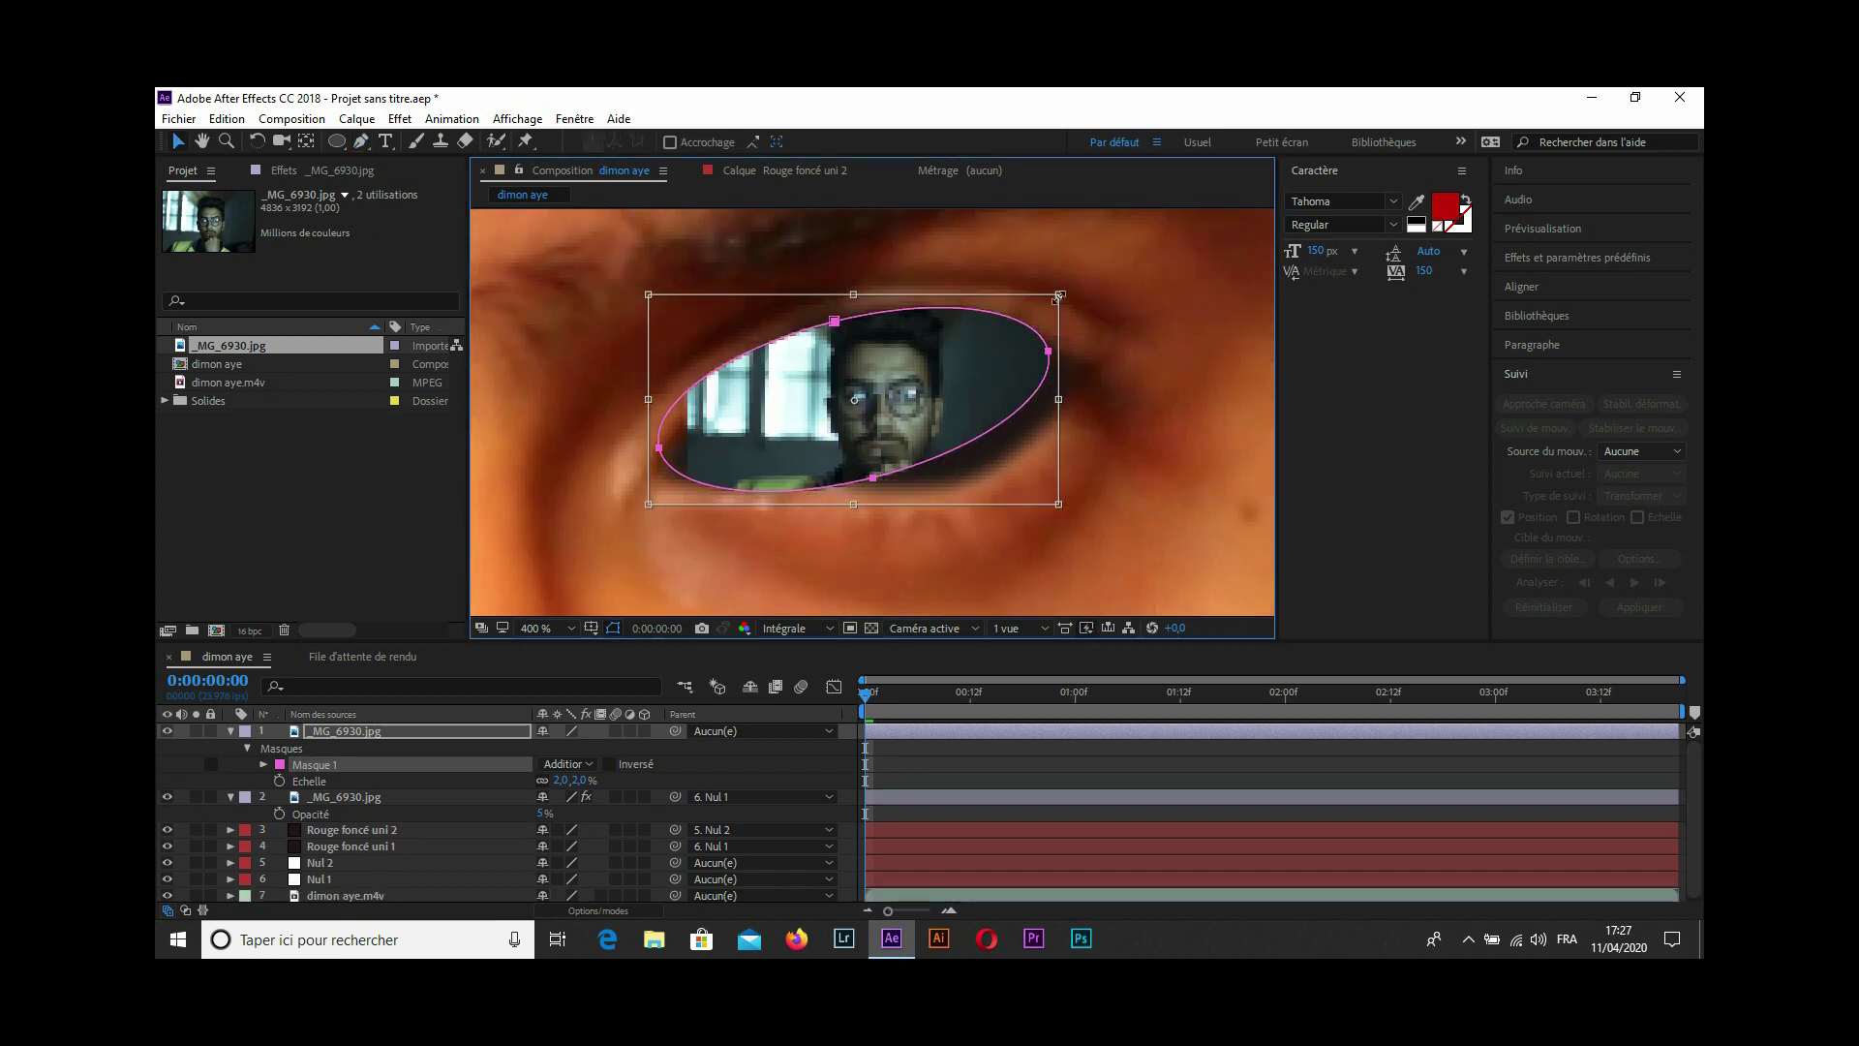
{"action": "left_click_drag", "start_coordinate": [682, 298], "coordinate": [689, 283]}
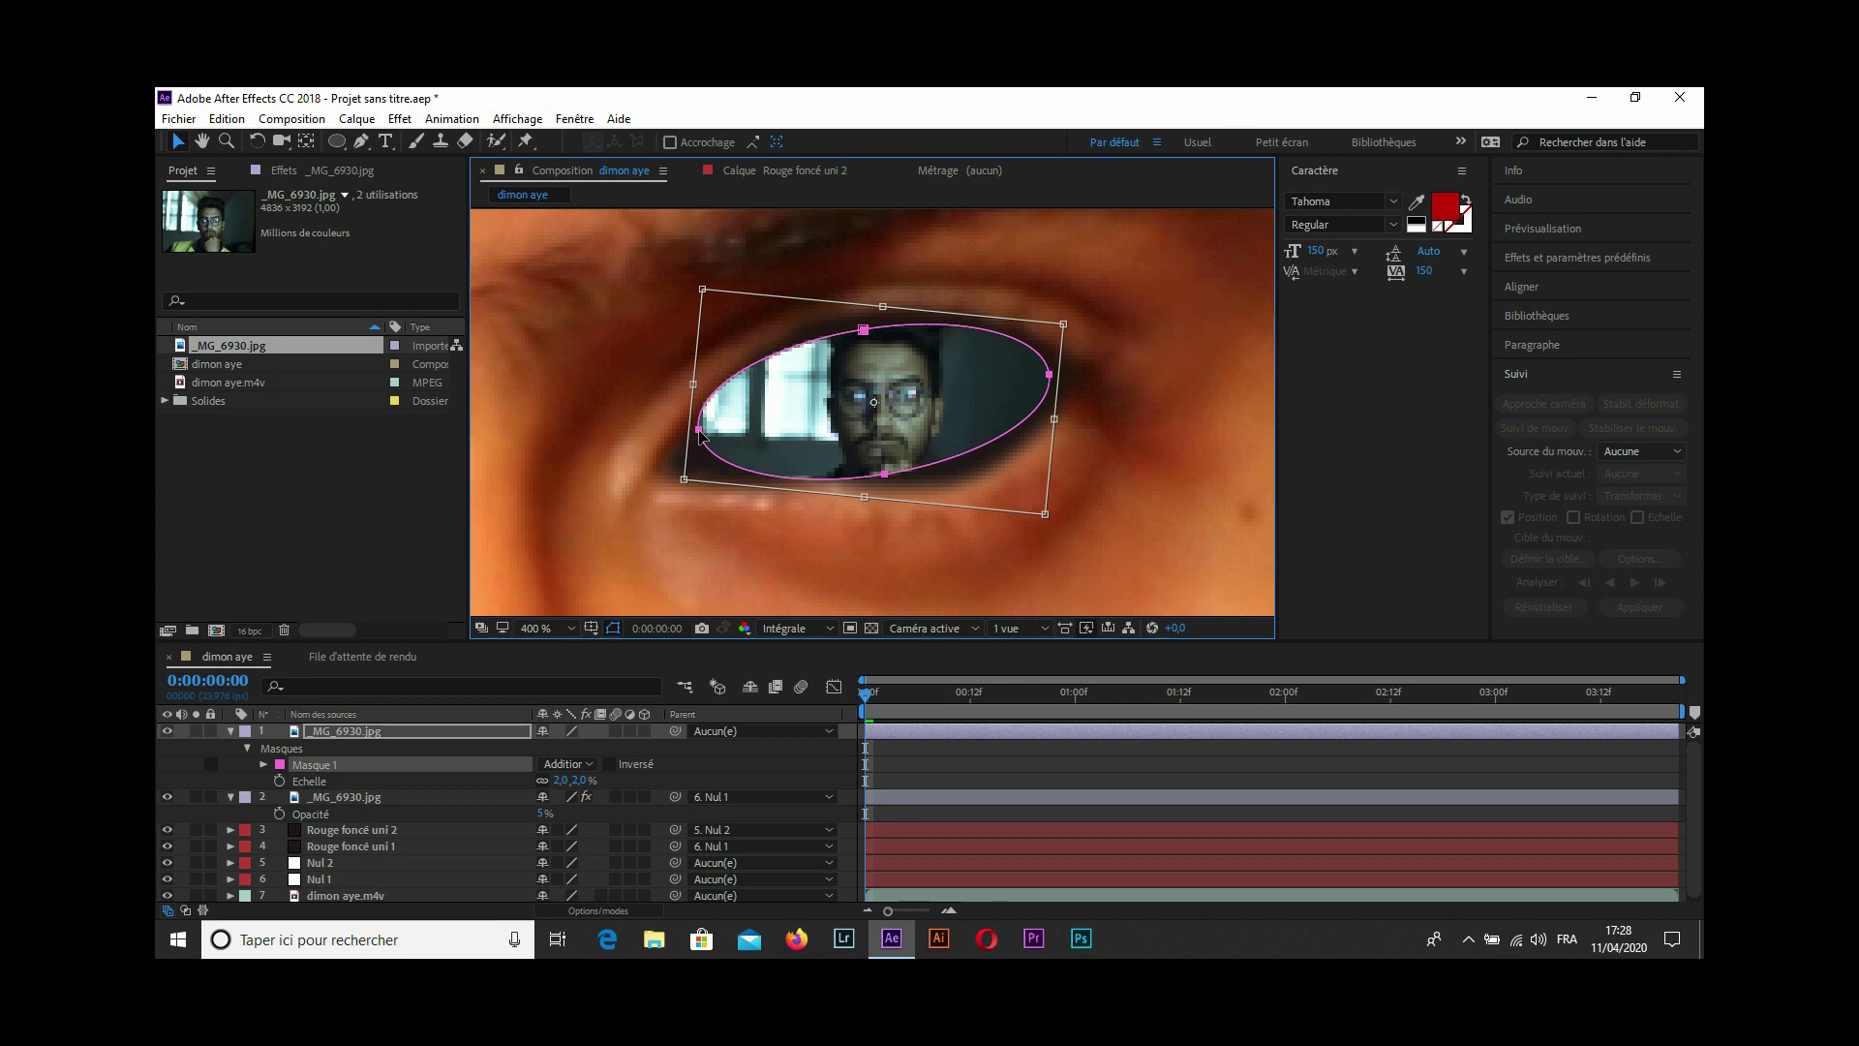
{"action": "key", "text": "Return"}
{"action": "key", "text": "g"}
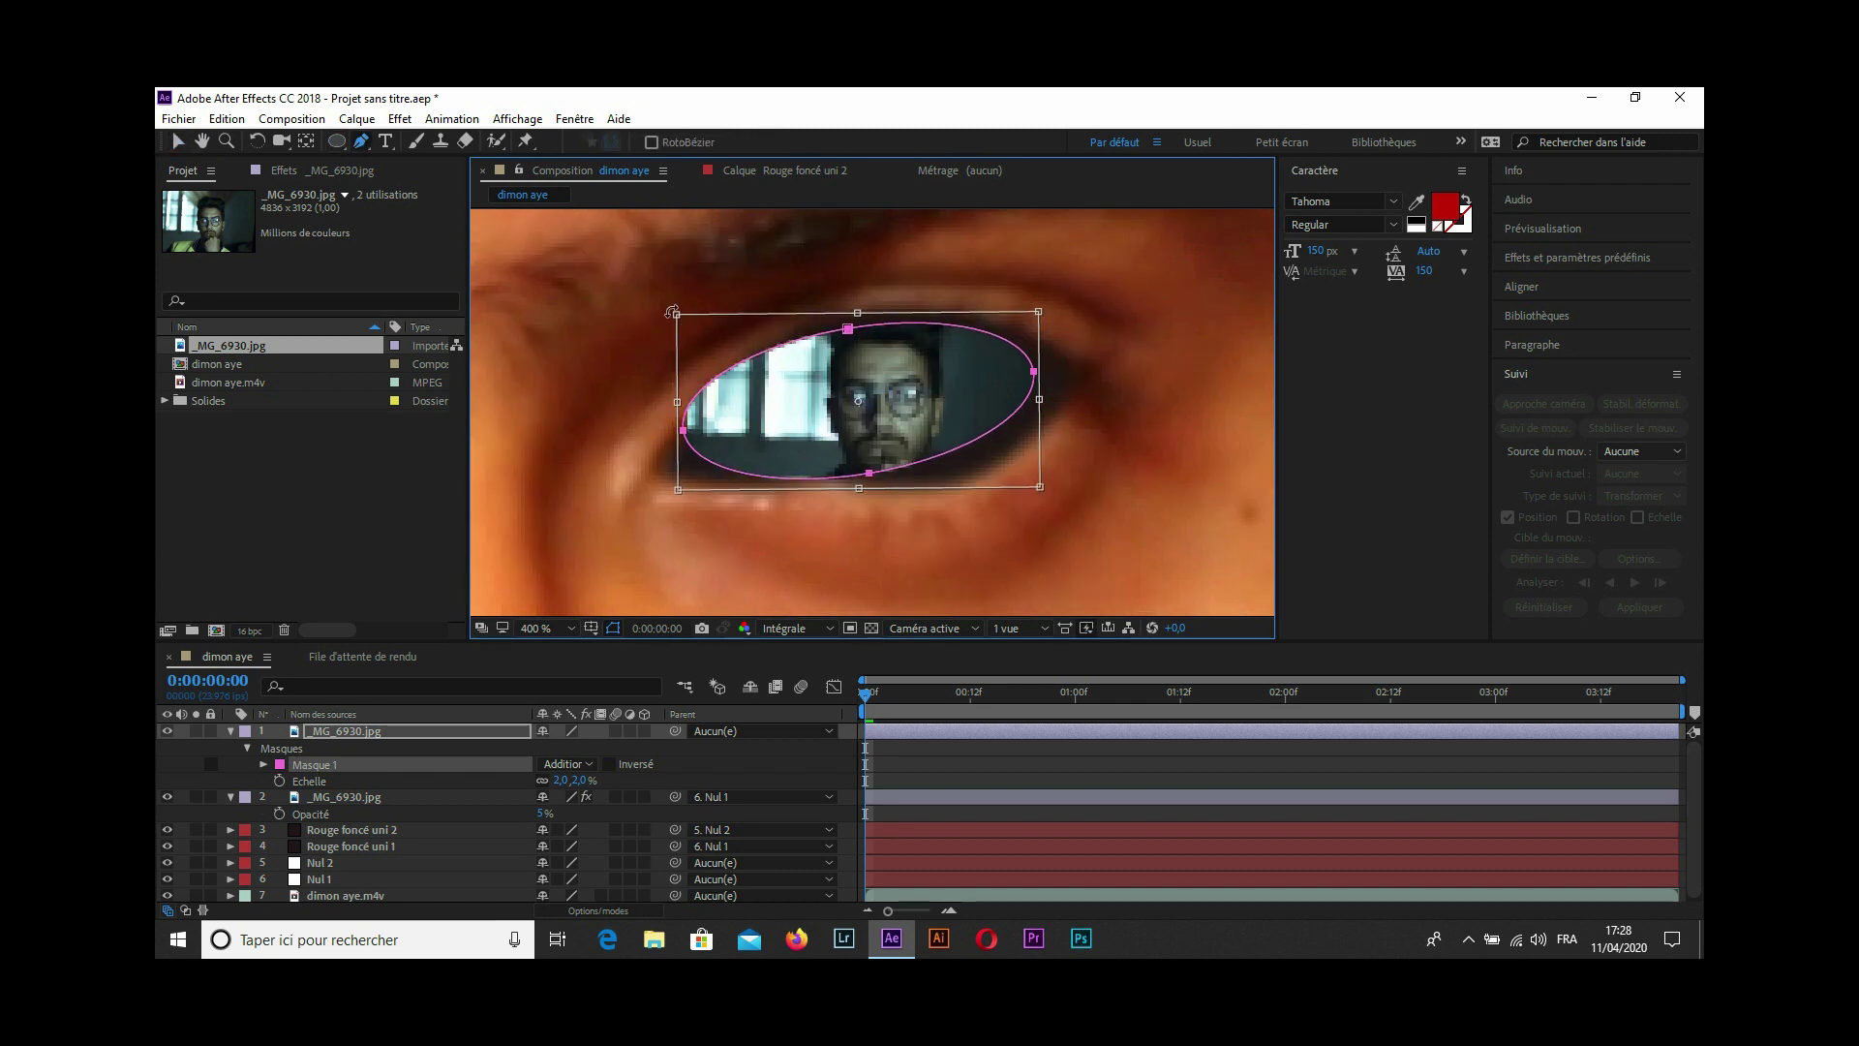
{"action": "key", "text": "ctrl+t"}
{"action": "key", "text": "f"}
{"action": "left_click", "coordinate": [1182, 759]}
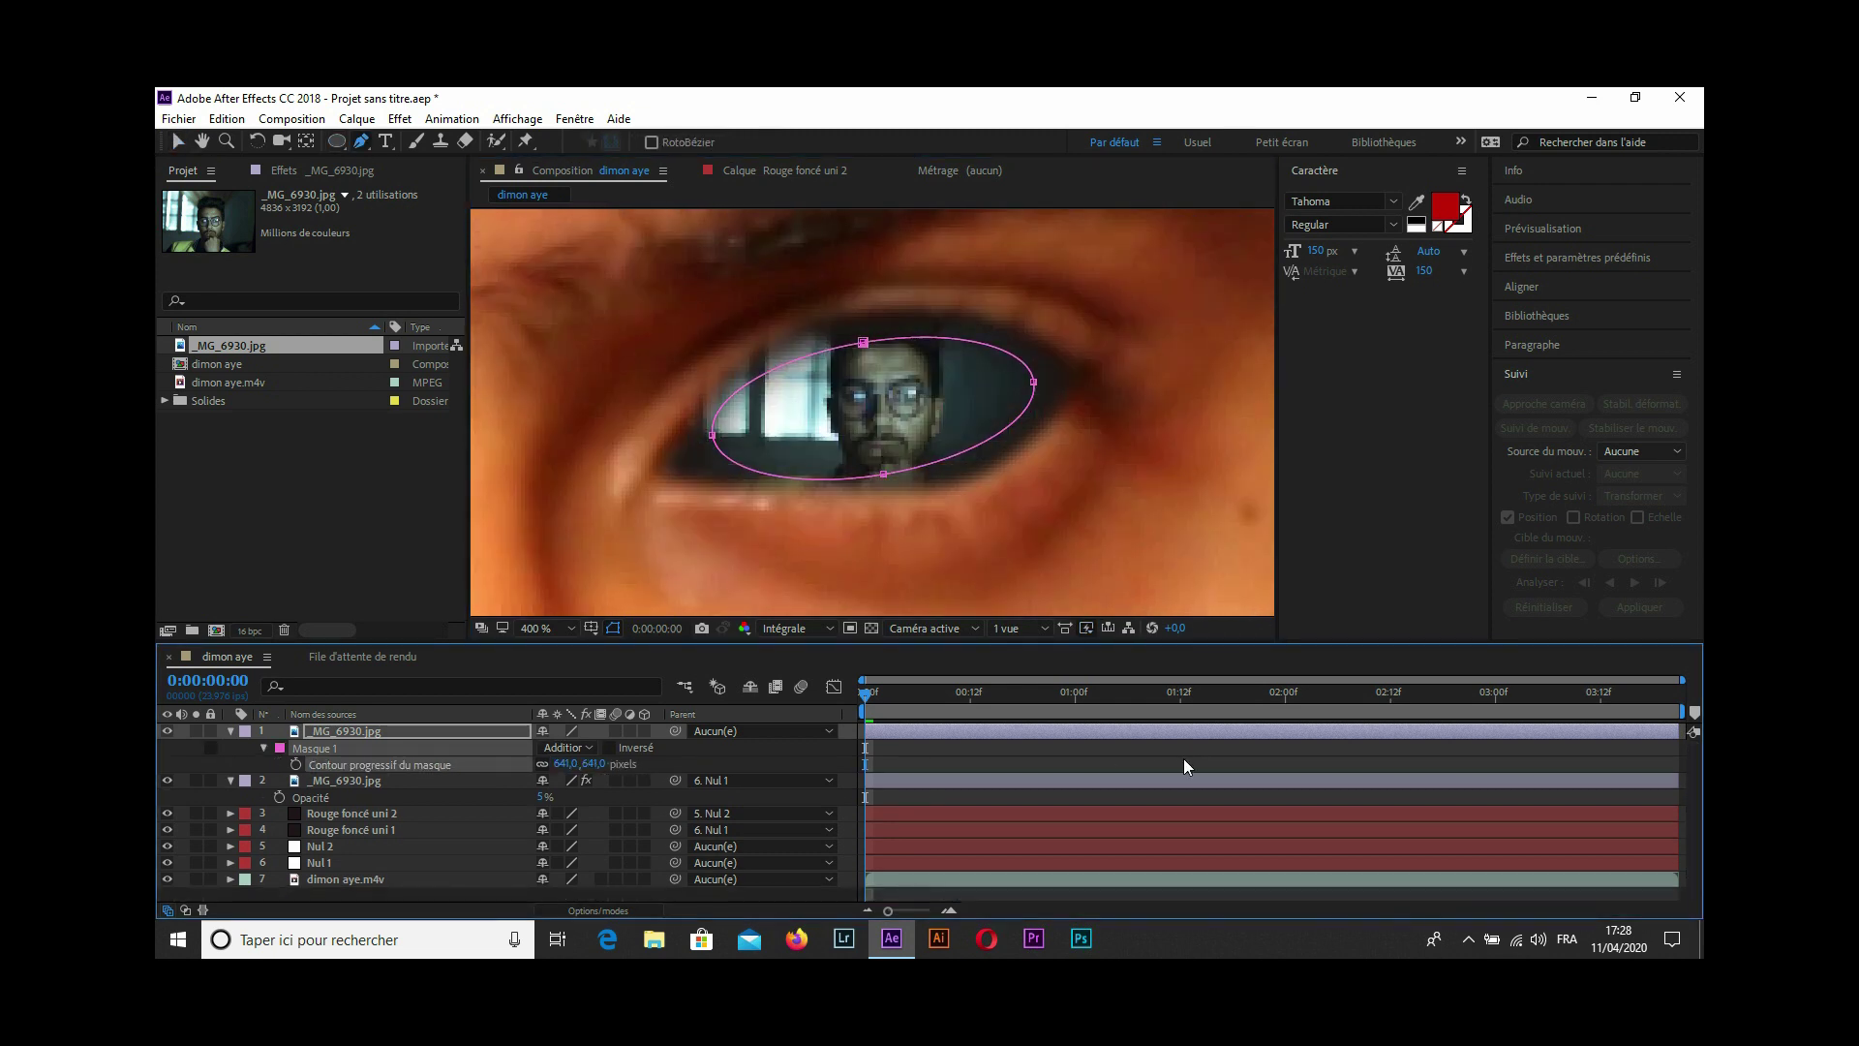
{"action": "left_click", "coordinate": [400, 118]}
Apply CC Bender (Amount 17) to the top photo, parent it to Nul 2, and select dimon aye.m4v.
{"action": "left_click", "coordinate": [746, 436]}
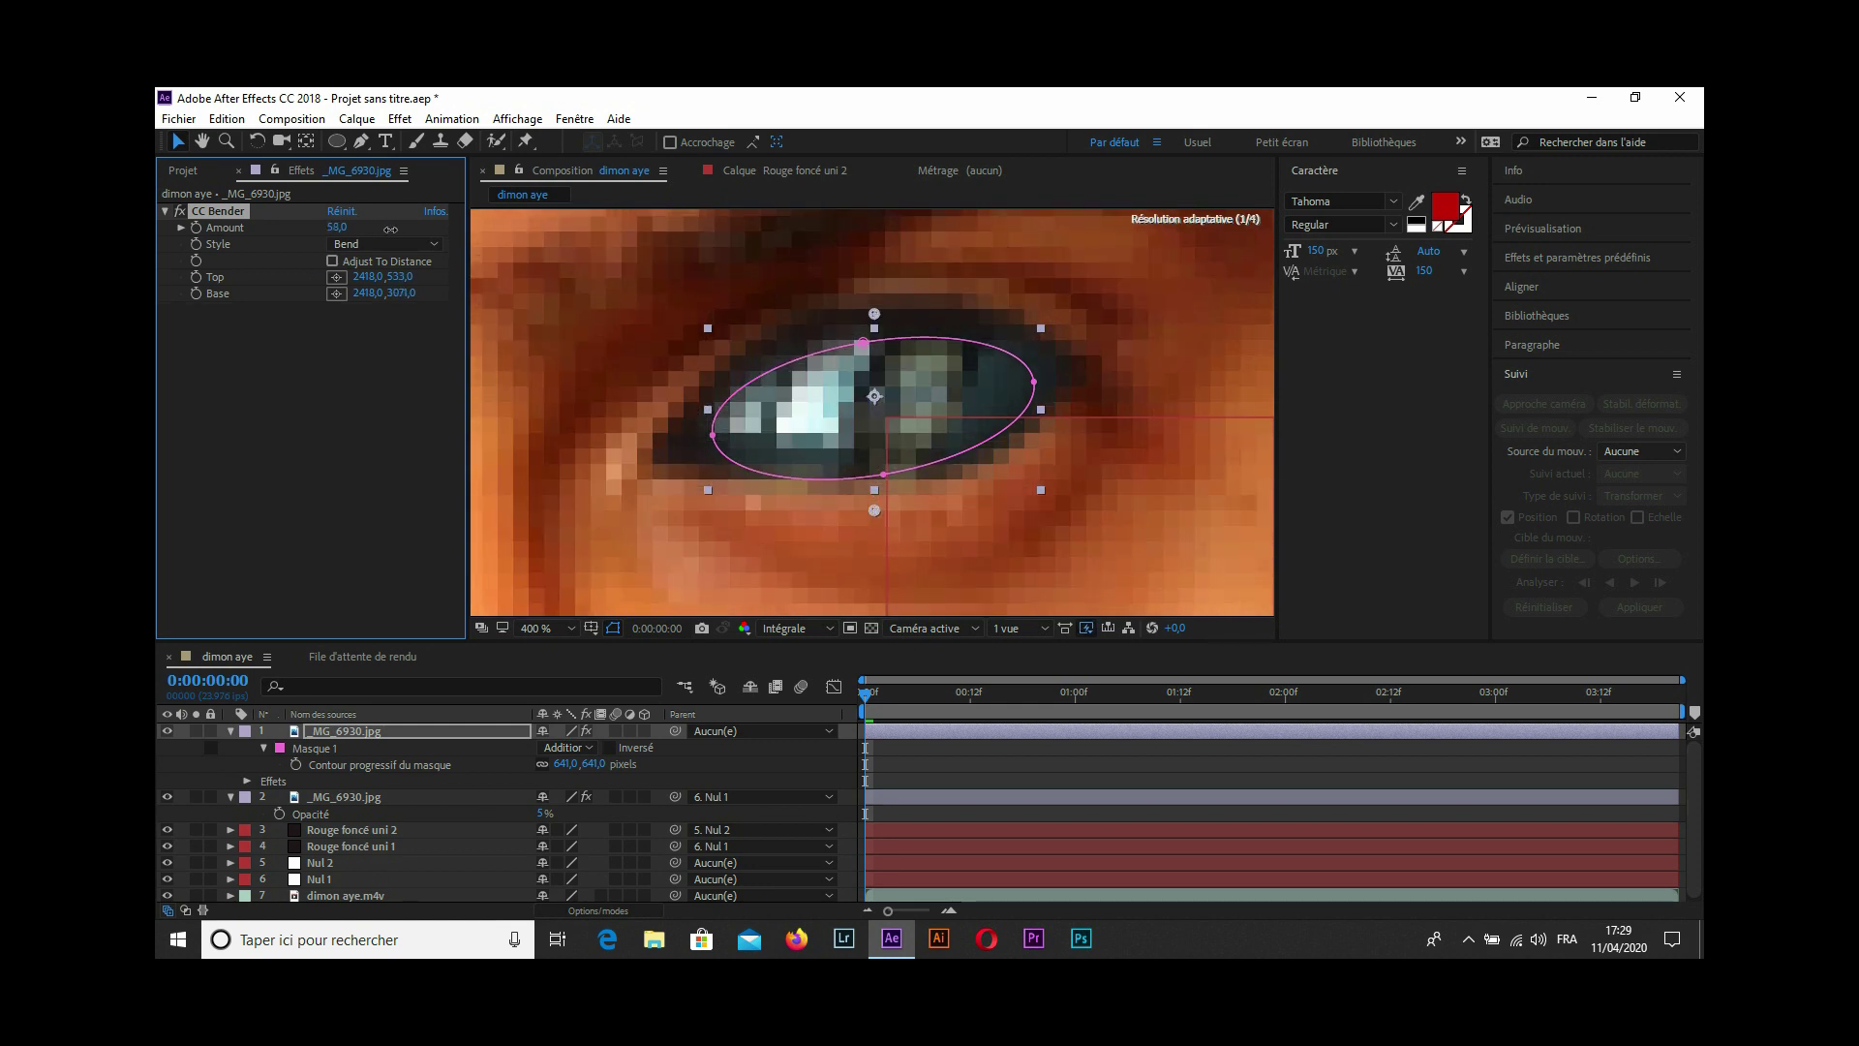
{"action": "key", "text": "u"}
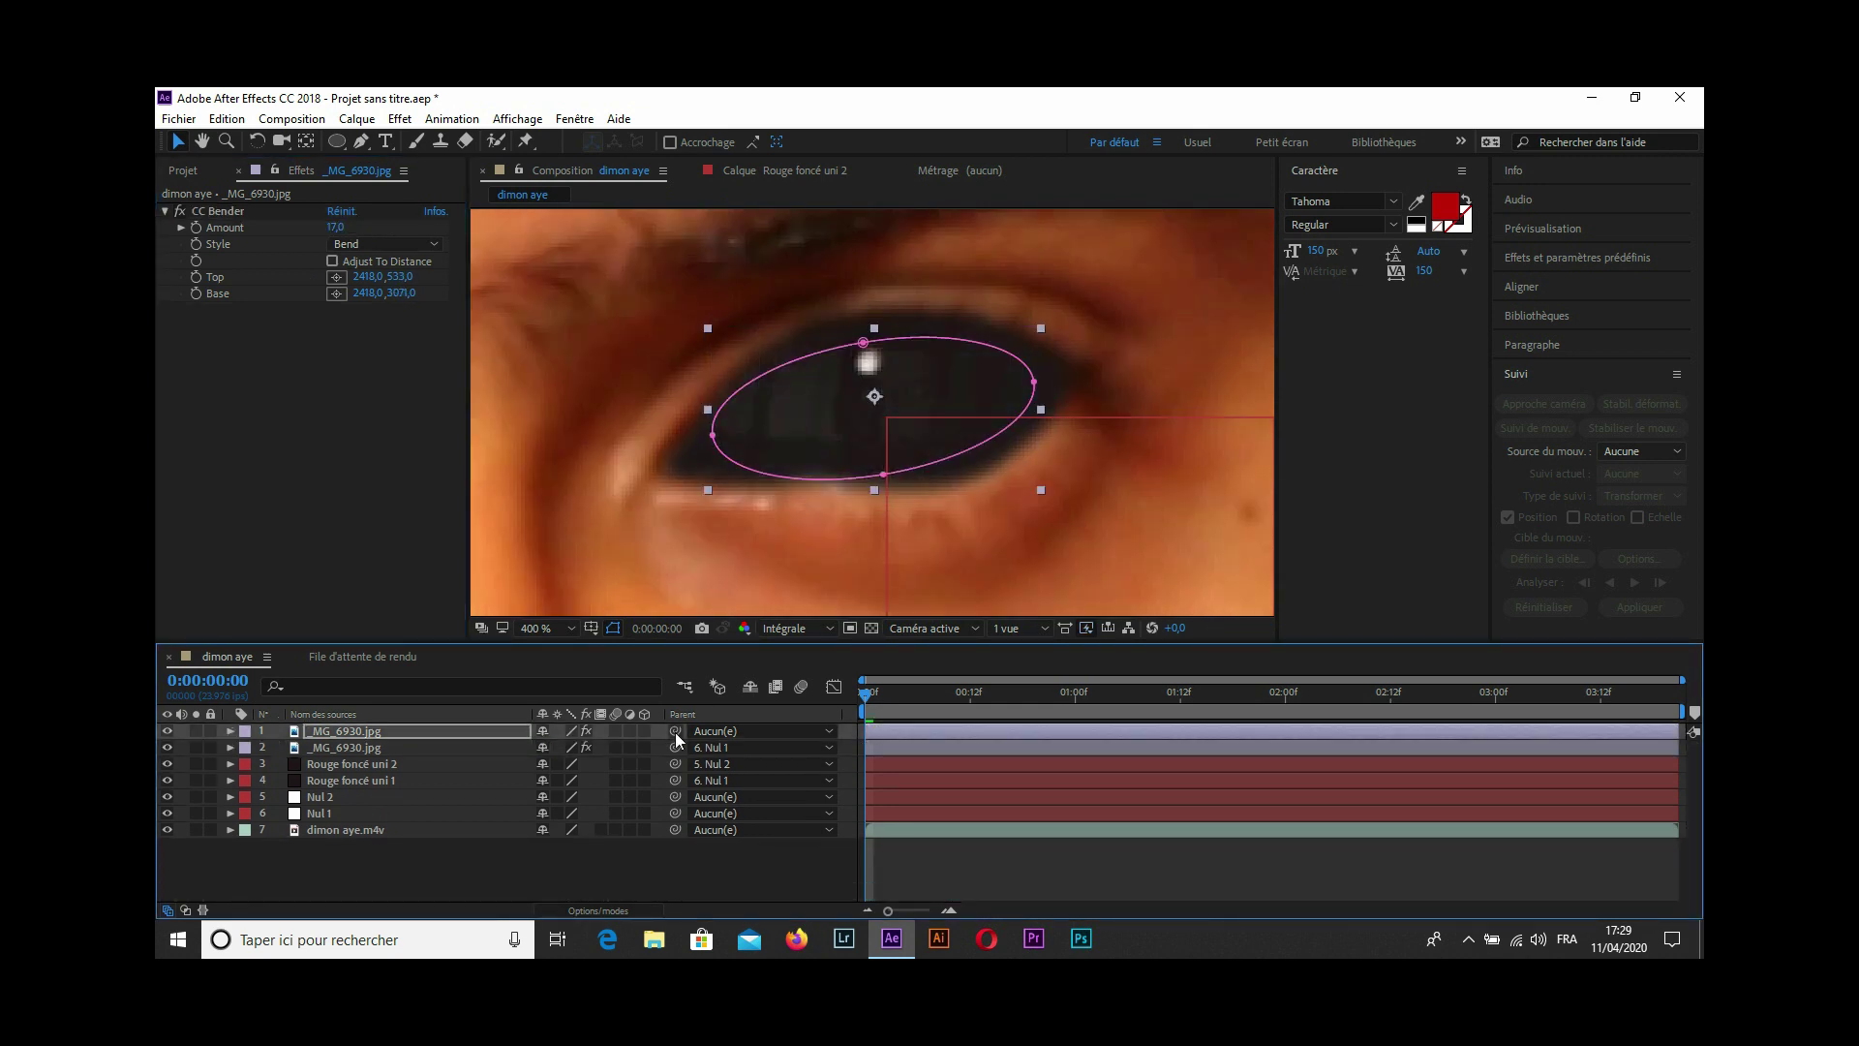
{"action": "left_click_drag", "start_coordinate": [675, 731], "coordinate": [517, 806]}
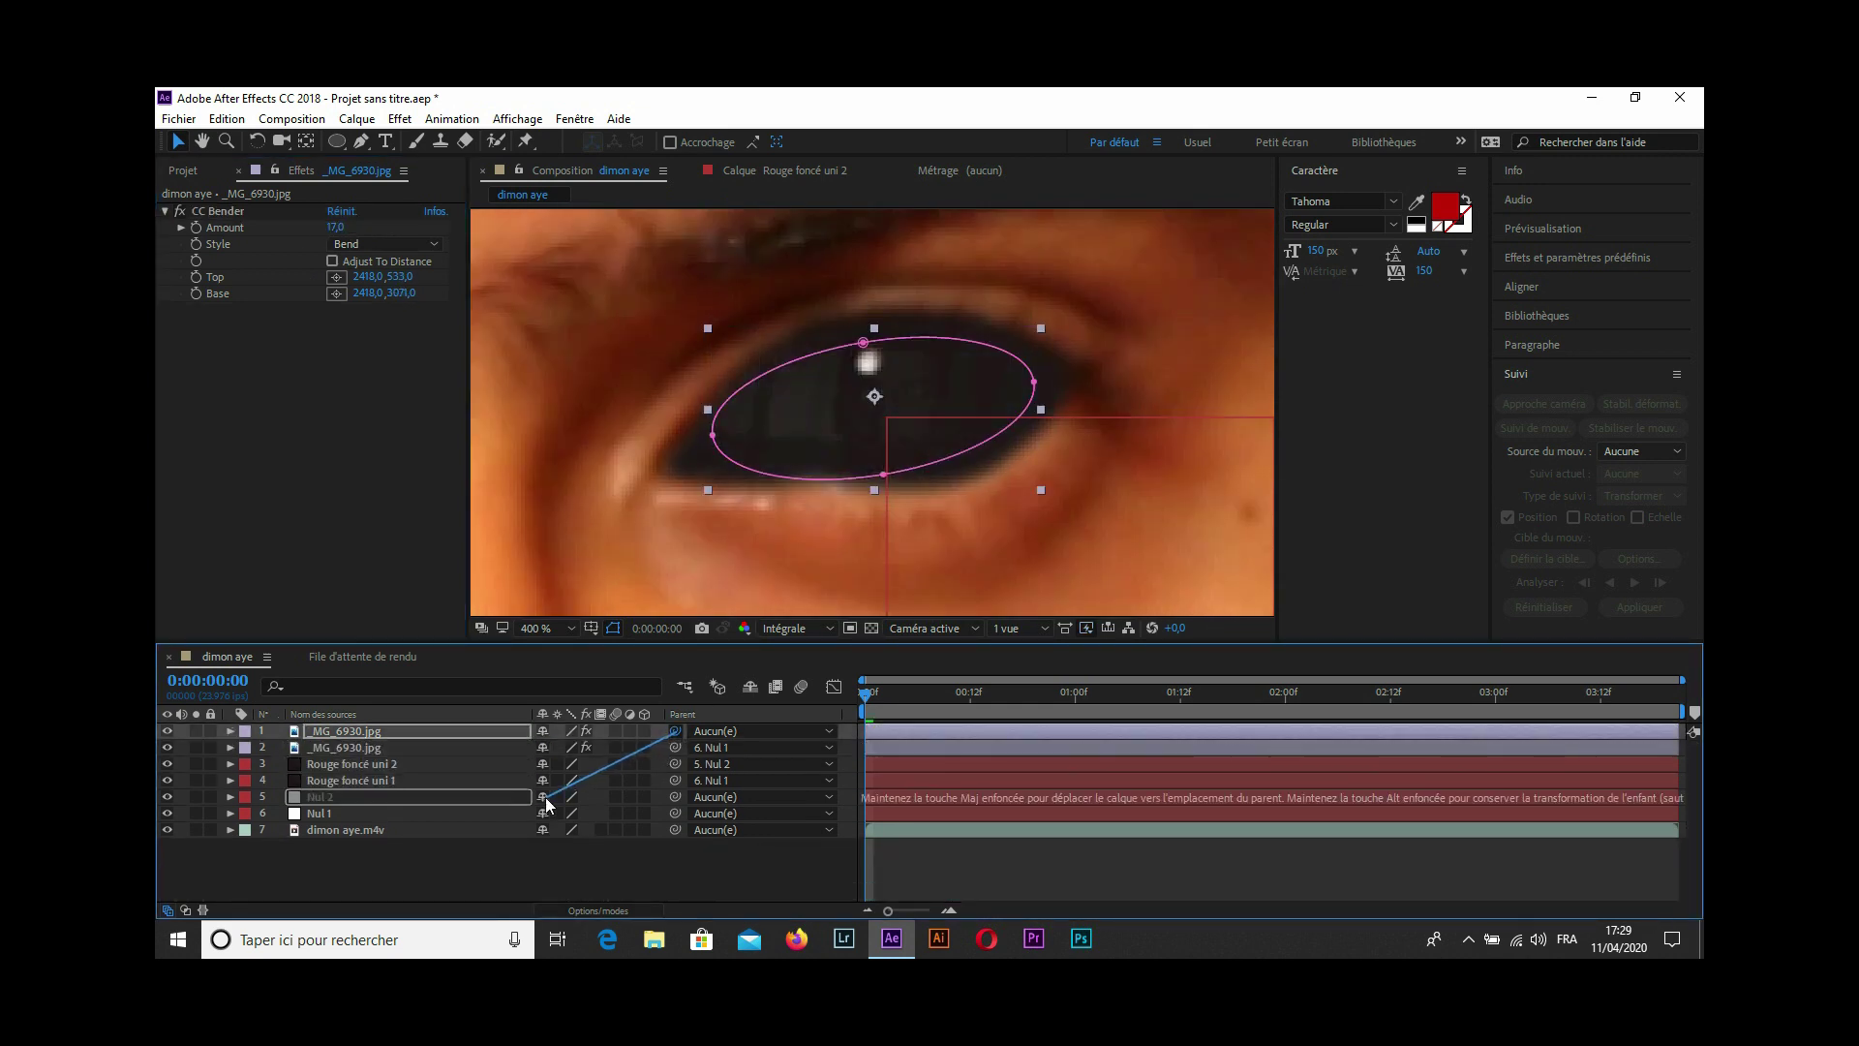
{"action": "left_click_drag", "start_coordinate": [517, 804], "coordinate": [517, 804]}
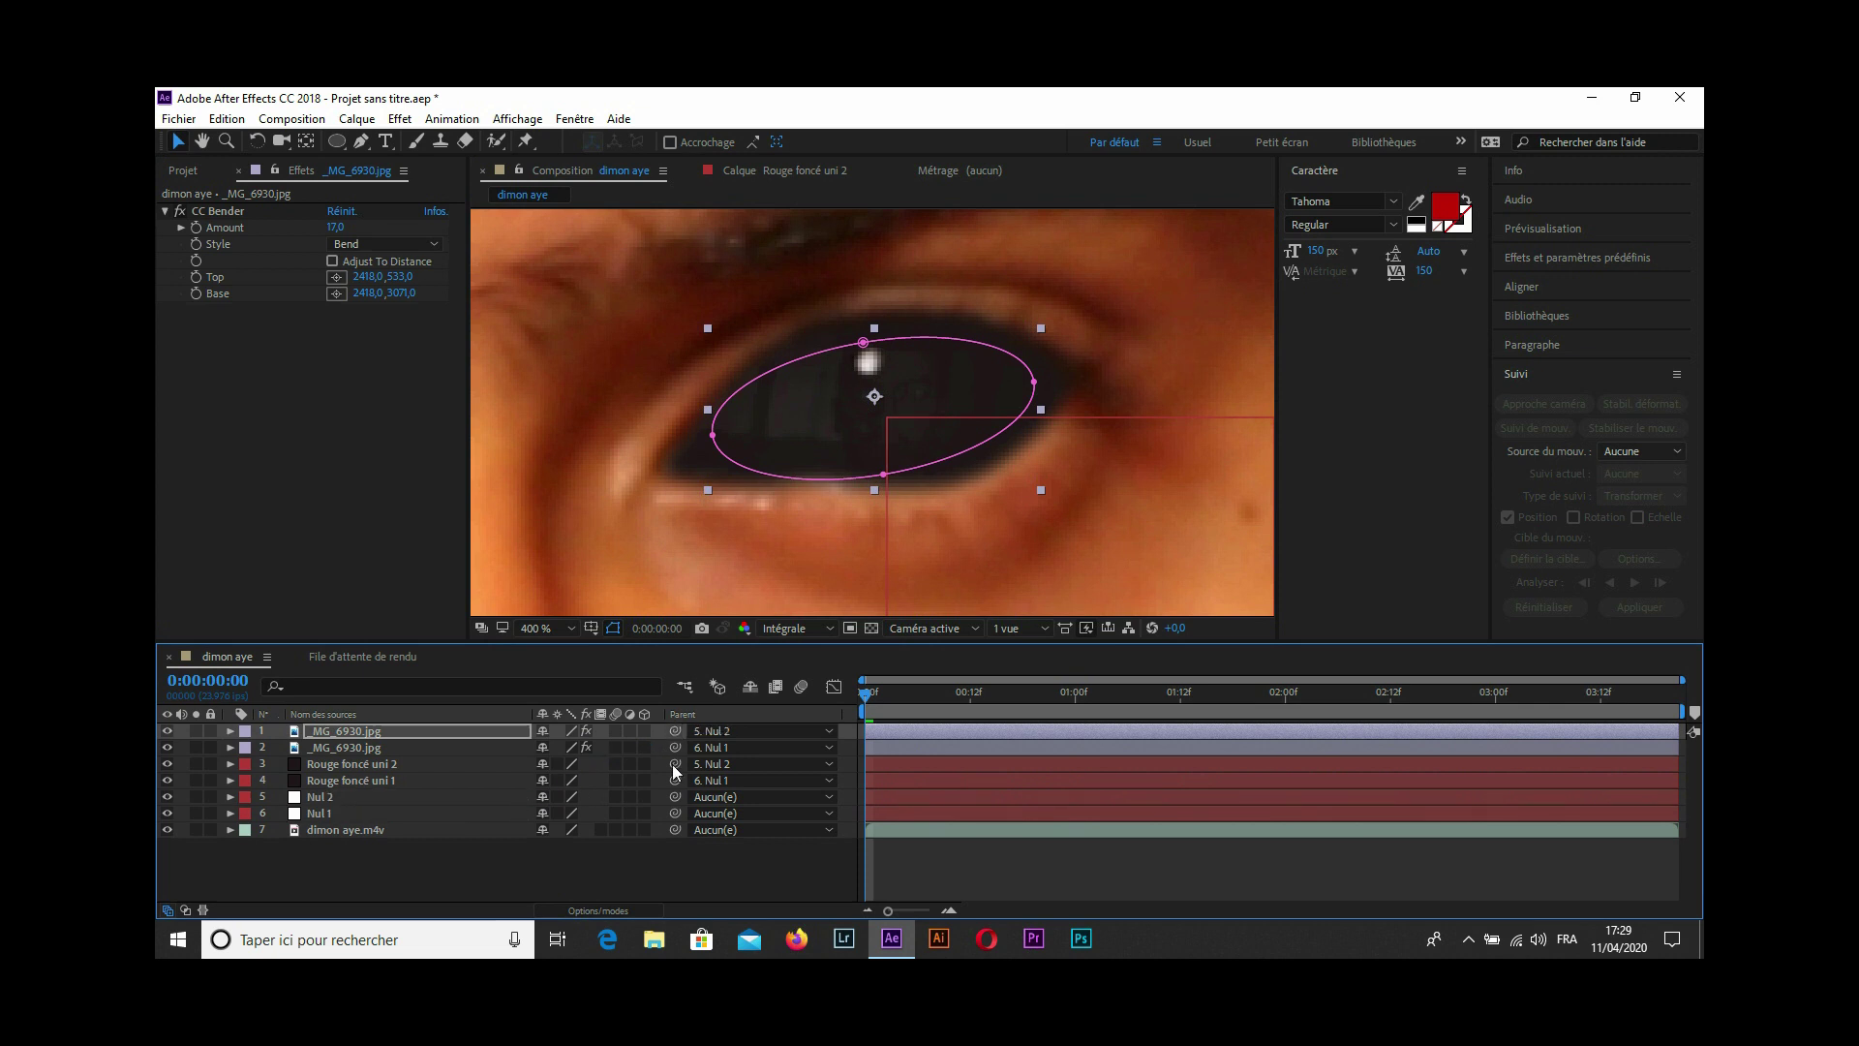
{"action": "scroll", "coordinate": [788, 461], "scroll_direction": "down", "scroll_amount": 2}
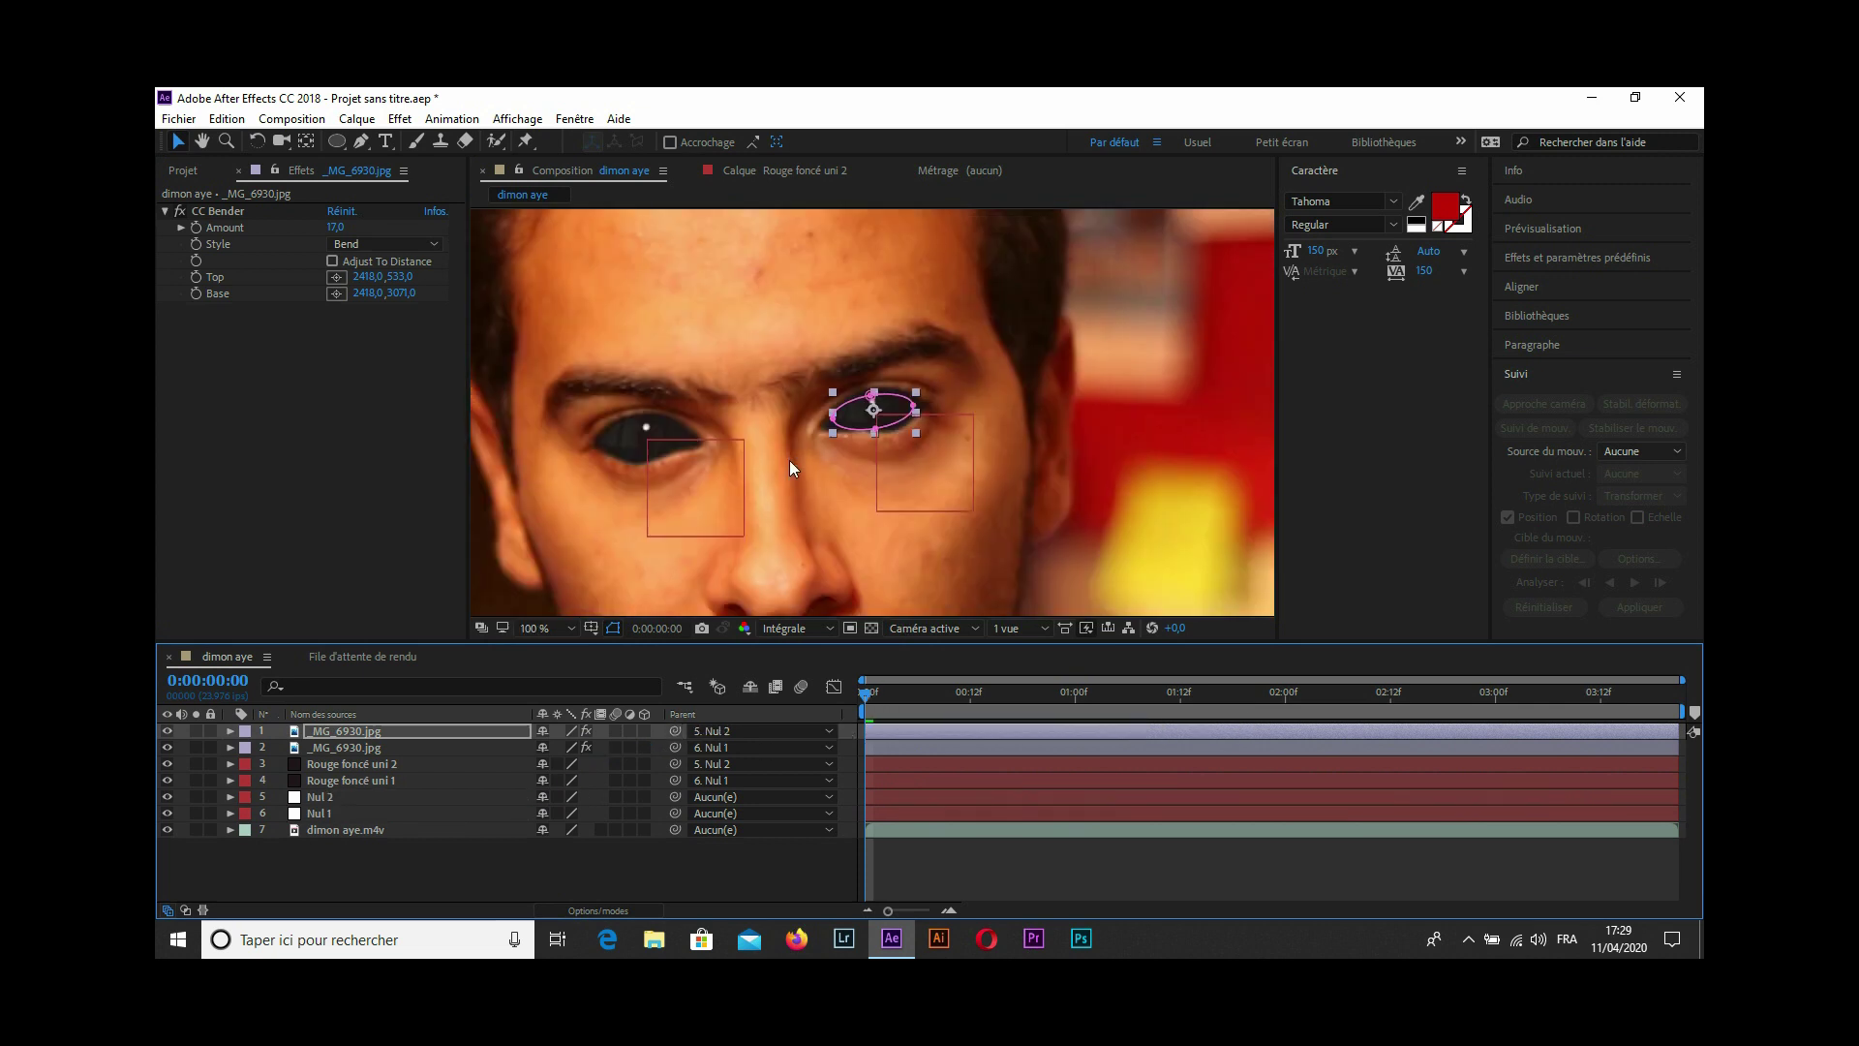
{"action": "scroll", "coordinate": [785, 463], "scroll_direction": "down", "scroll_amount": 1}
{"action": "scroll", "coordinate": [848, 496], "scroll_direction": "down", "scroll_amount": 1}
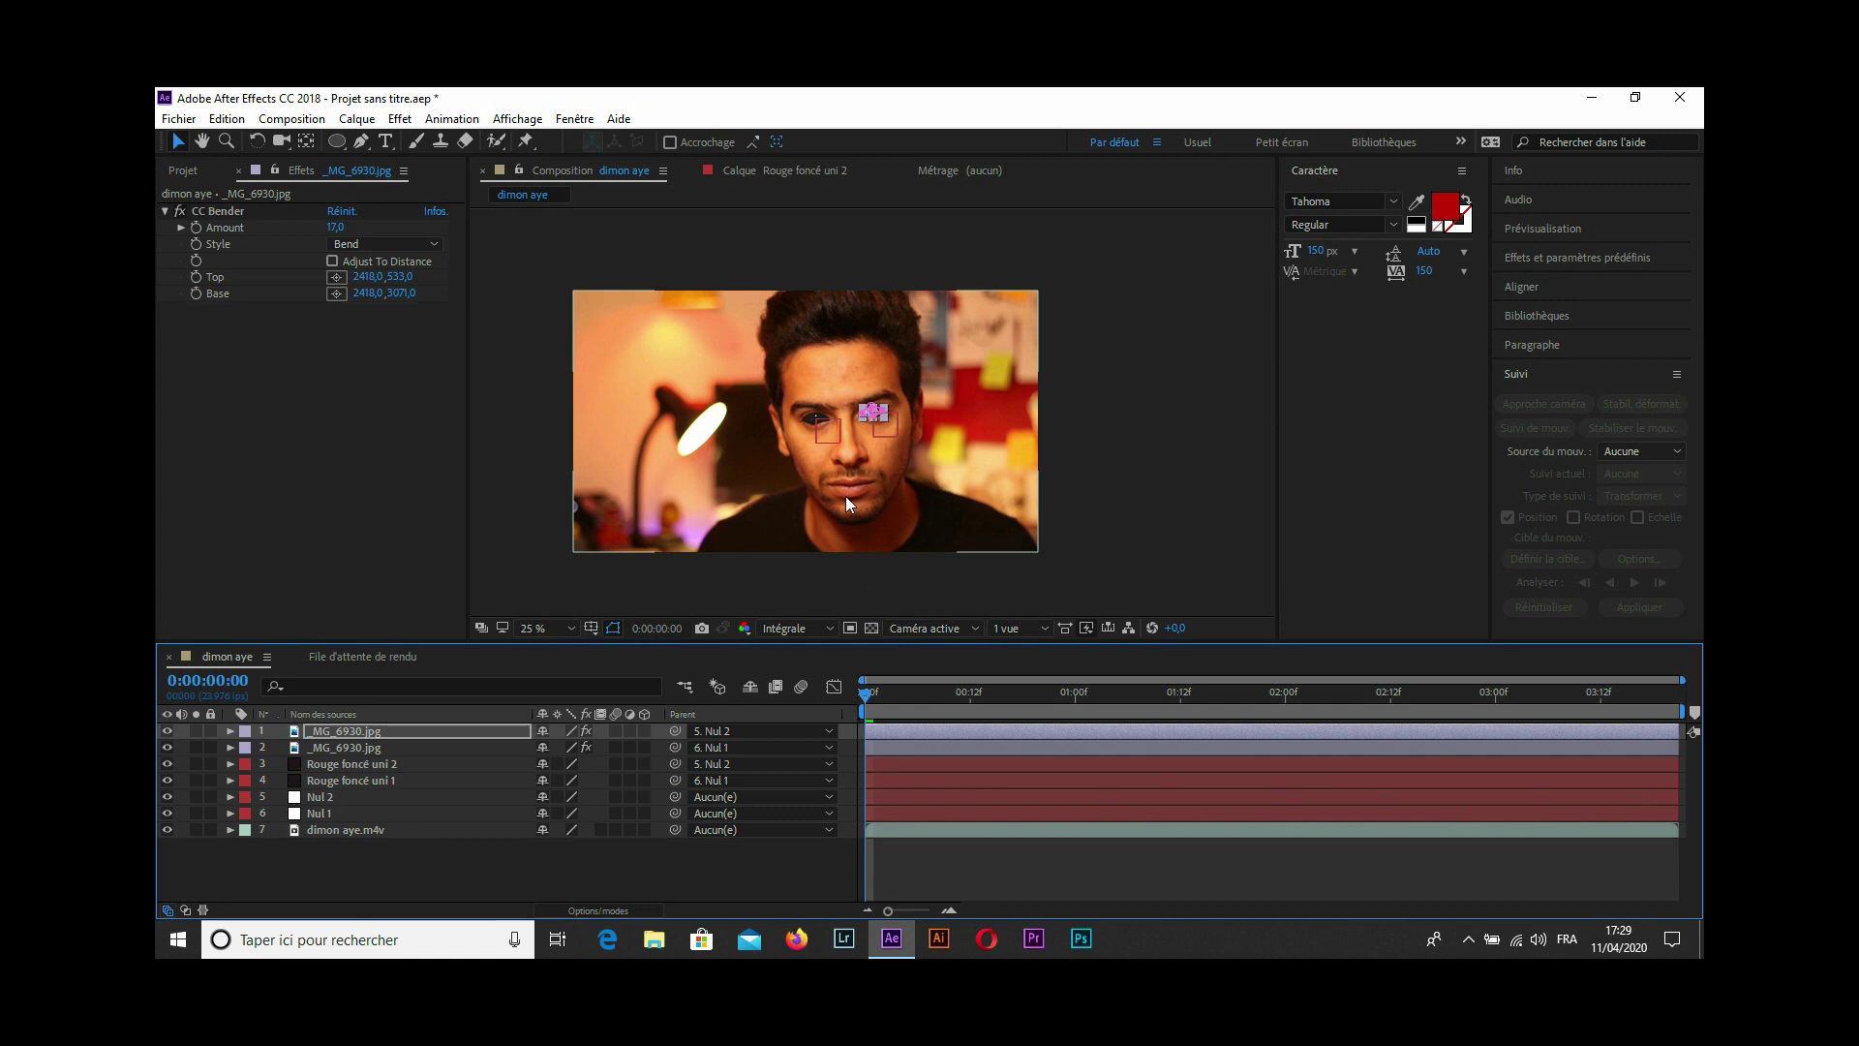
{"action": "left_click", "coordinate": [322, 831]}
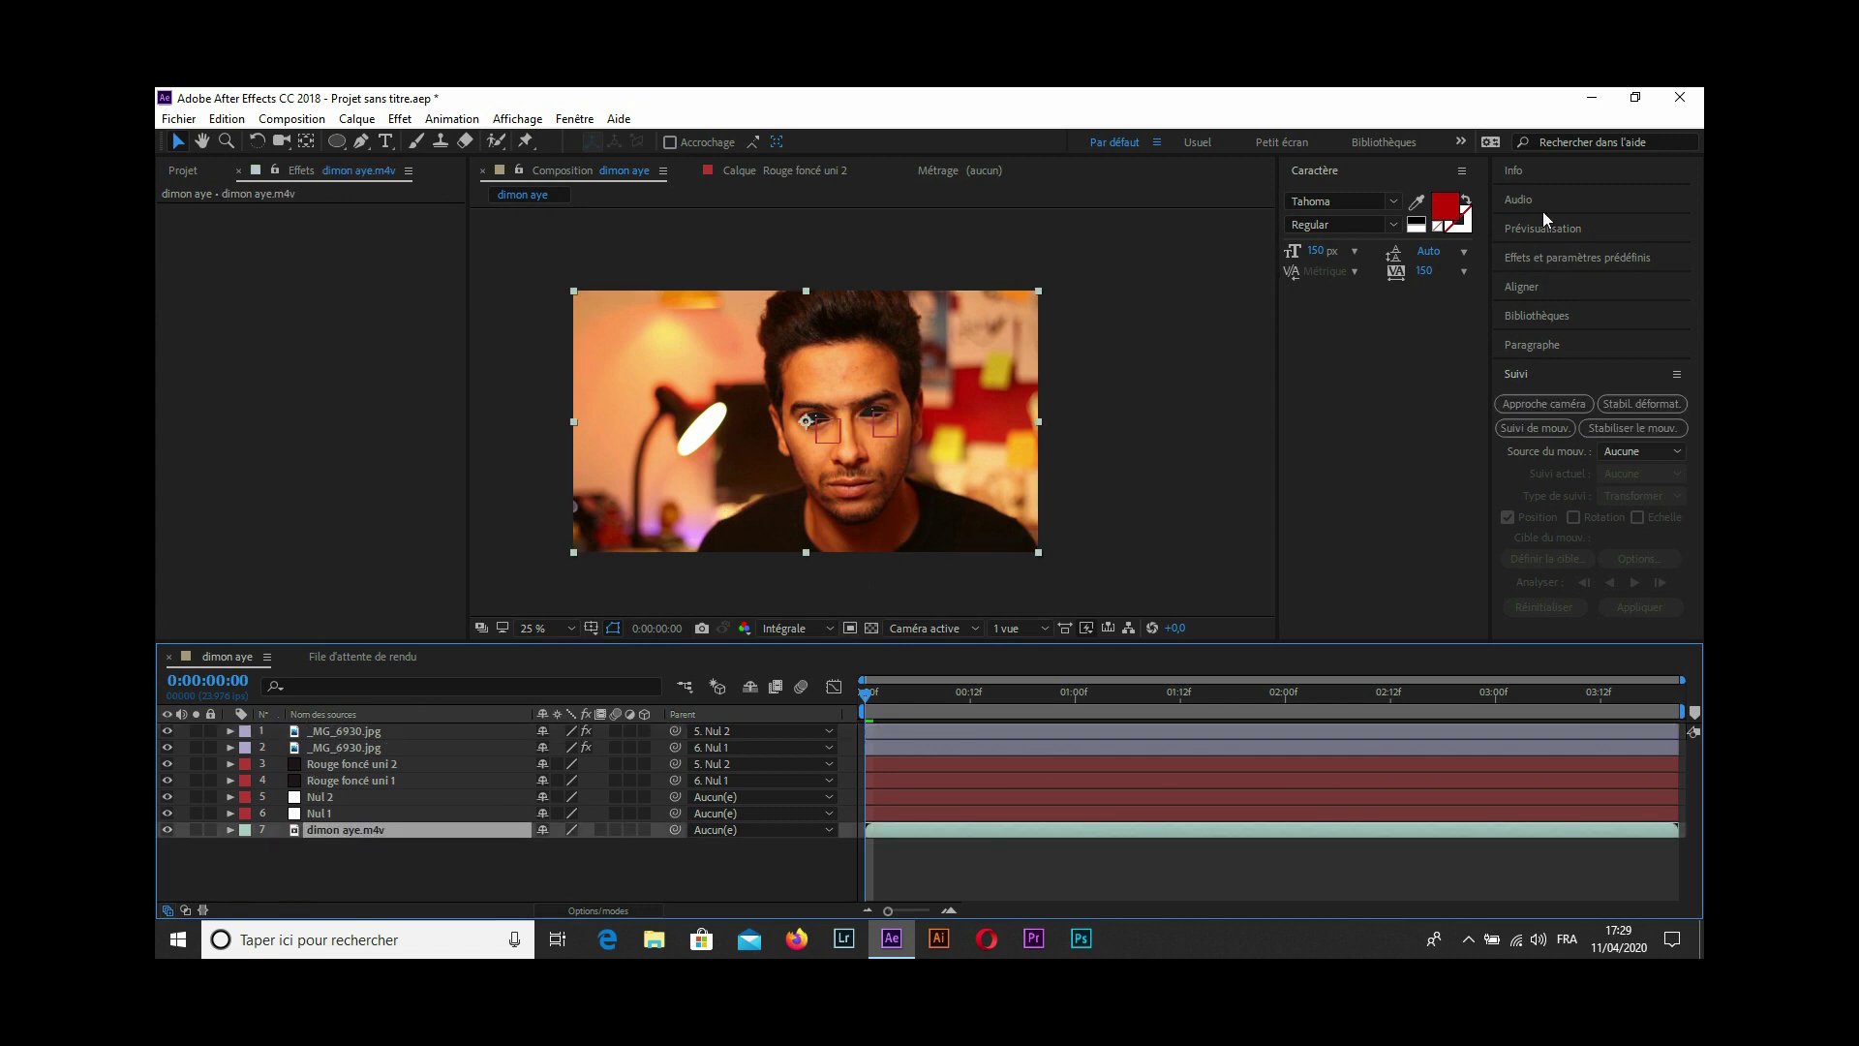
Search 'cour' and apply the Courbes effect to the dimon aye.m4v footage.
{"action": "left_click", "coordinate": [1528, 262]}
{"action": "left_click", "coordinate": [1559, 281]}
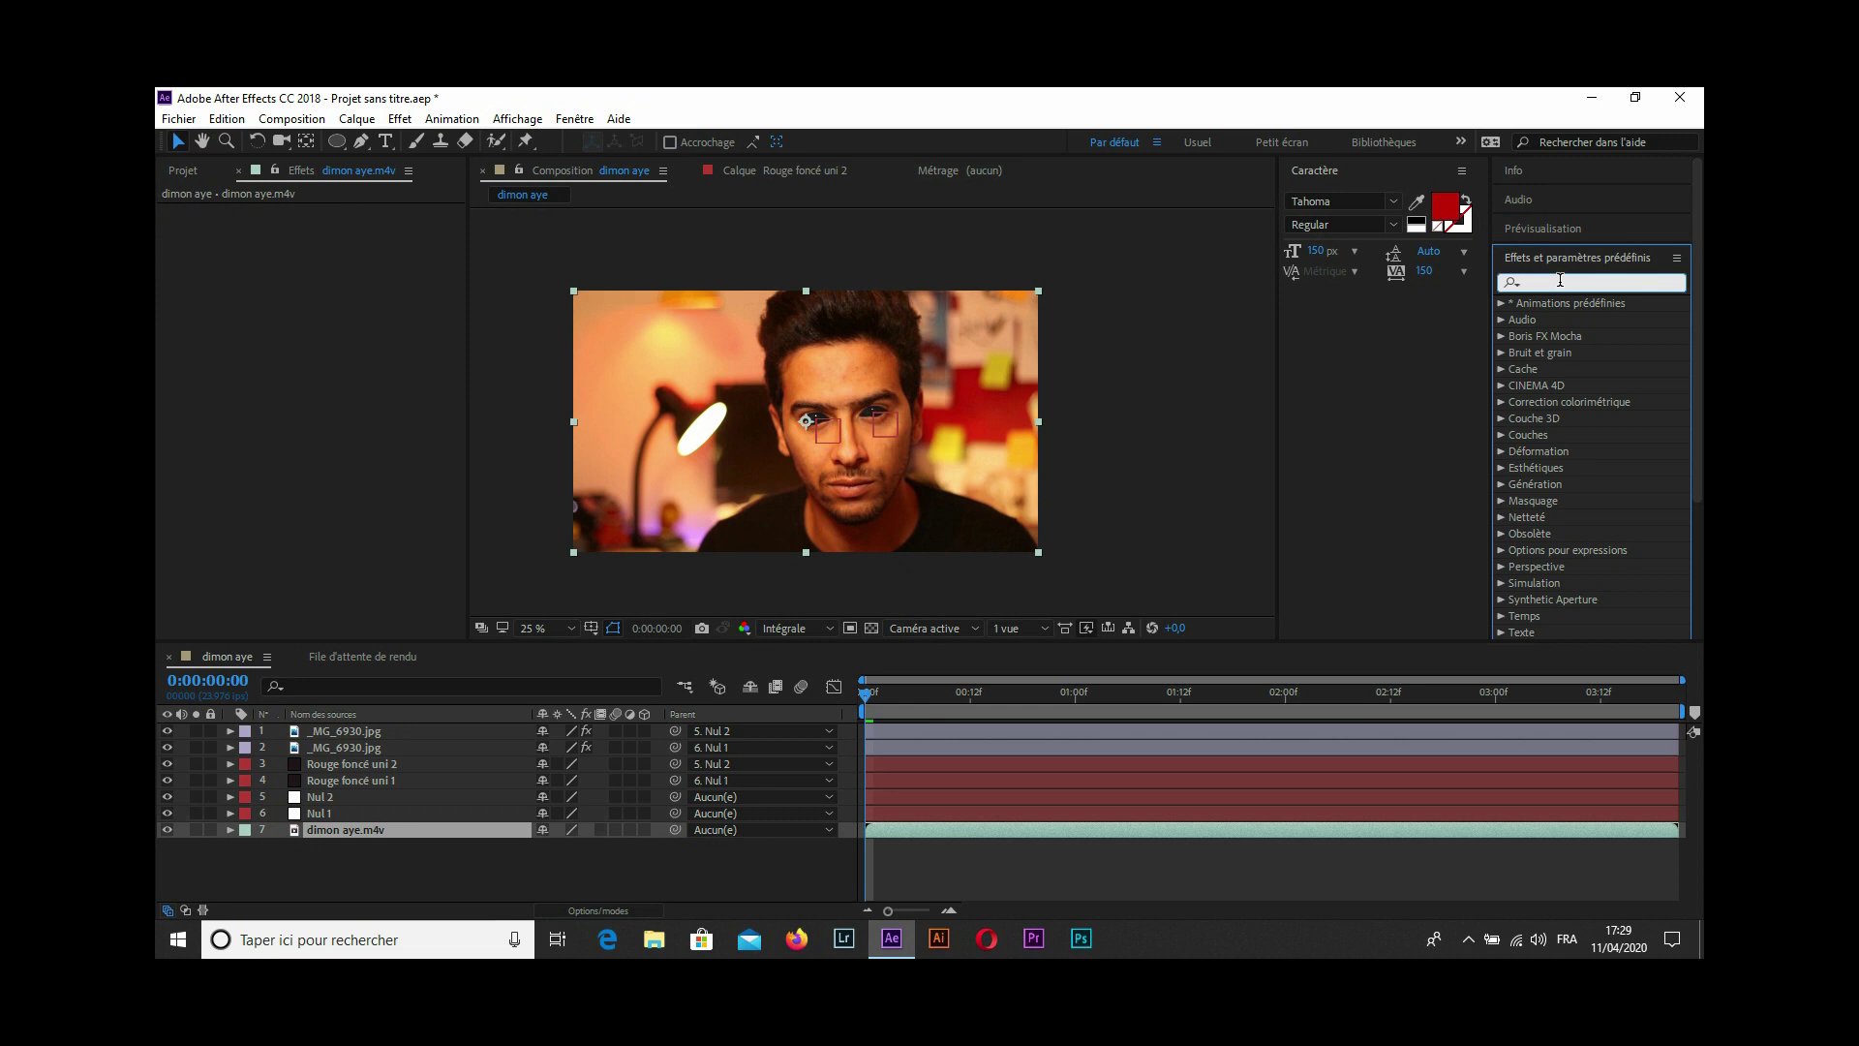
{"action": "type", "text": "cou"}
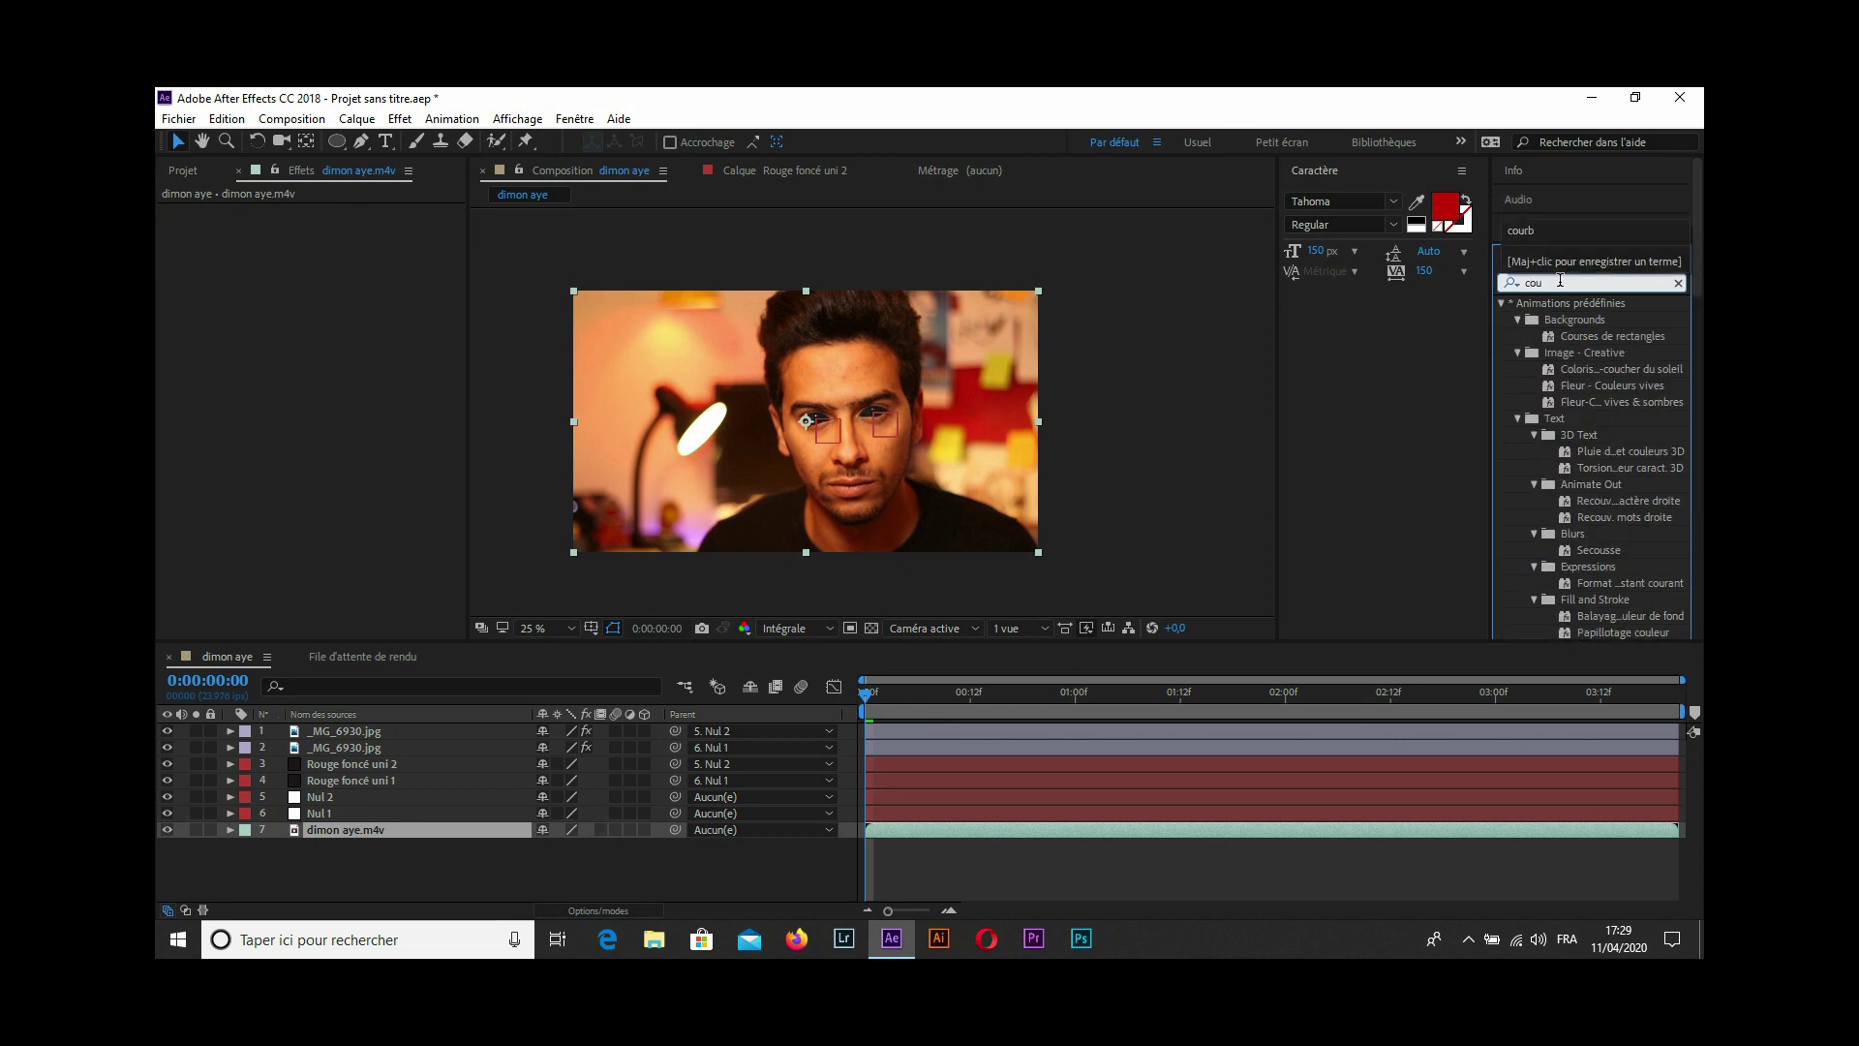
{"action": "type", "text": "r"}
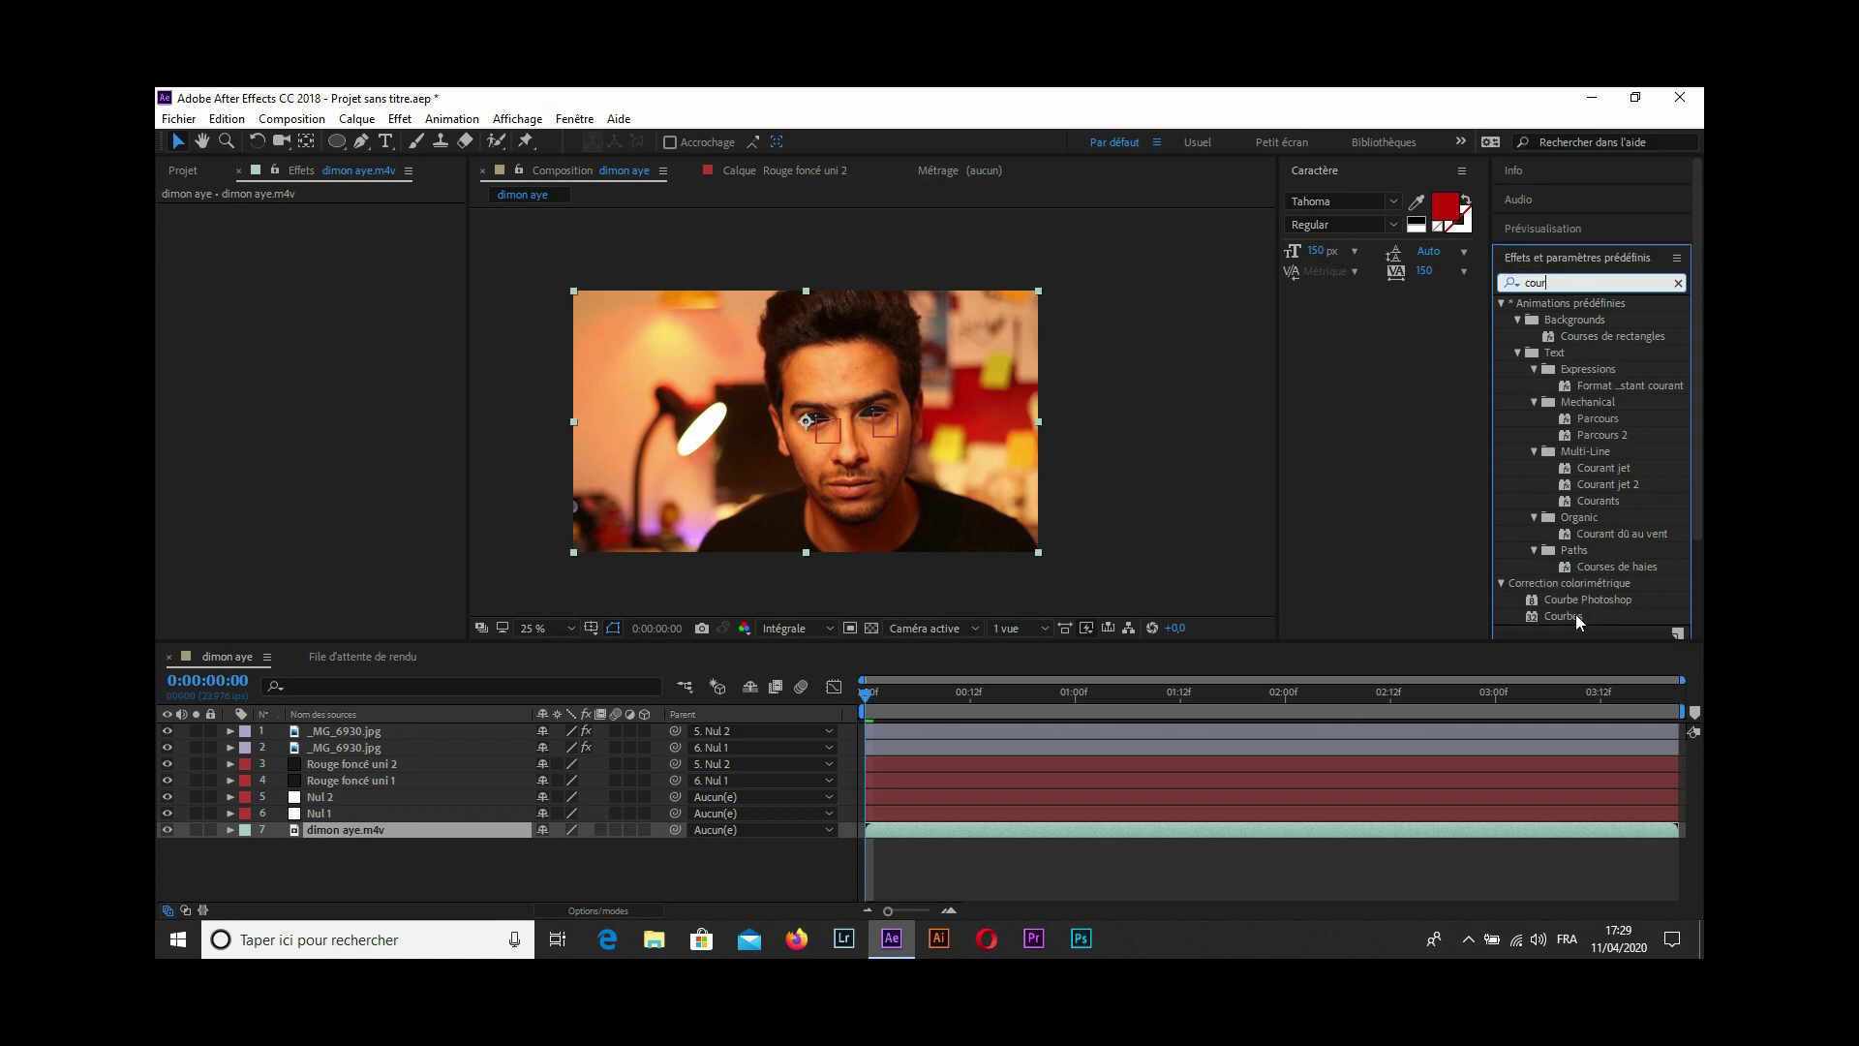
{"action": "left_click_drag", "start_coordinate": [1576, 614], "coordinate": [395, 829]}
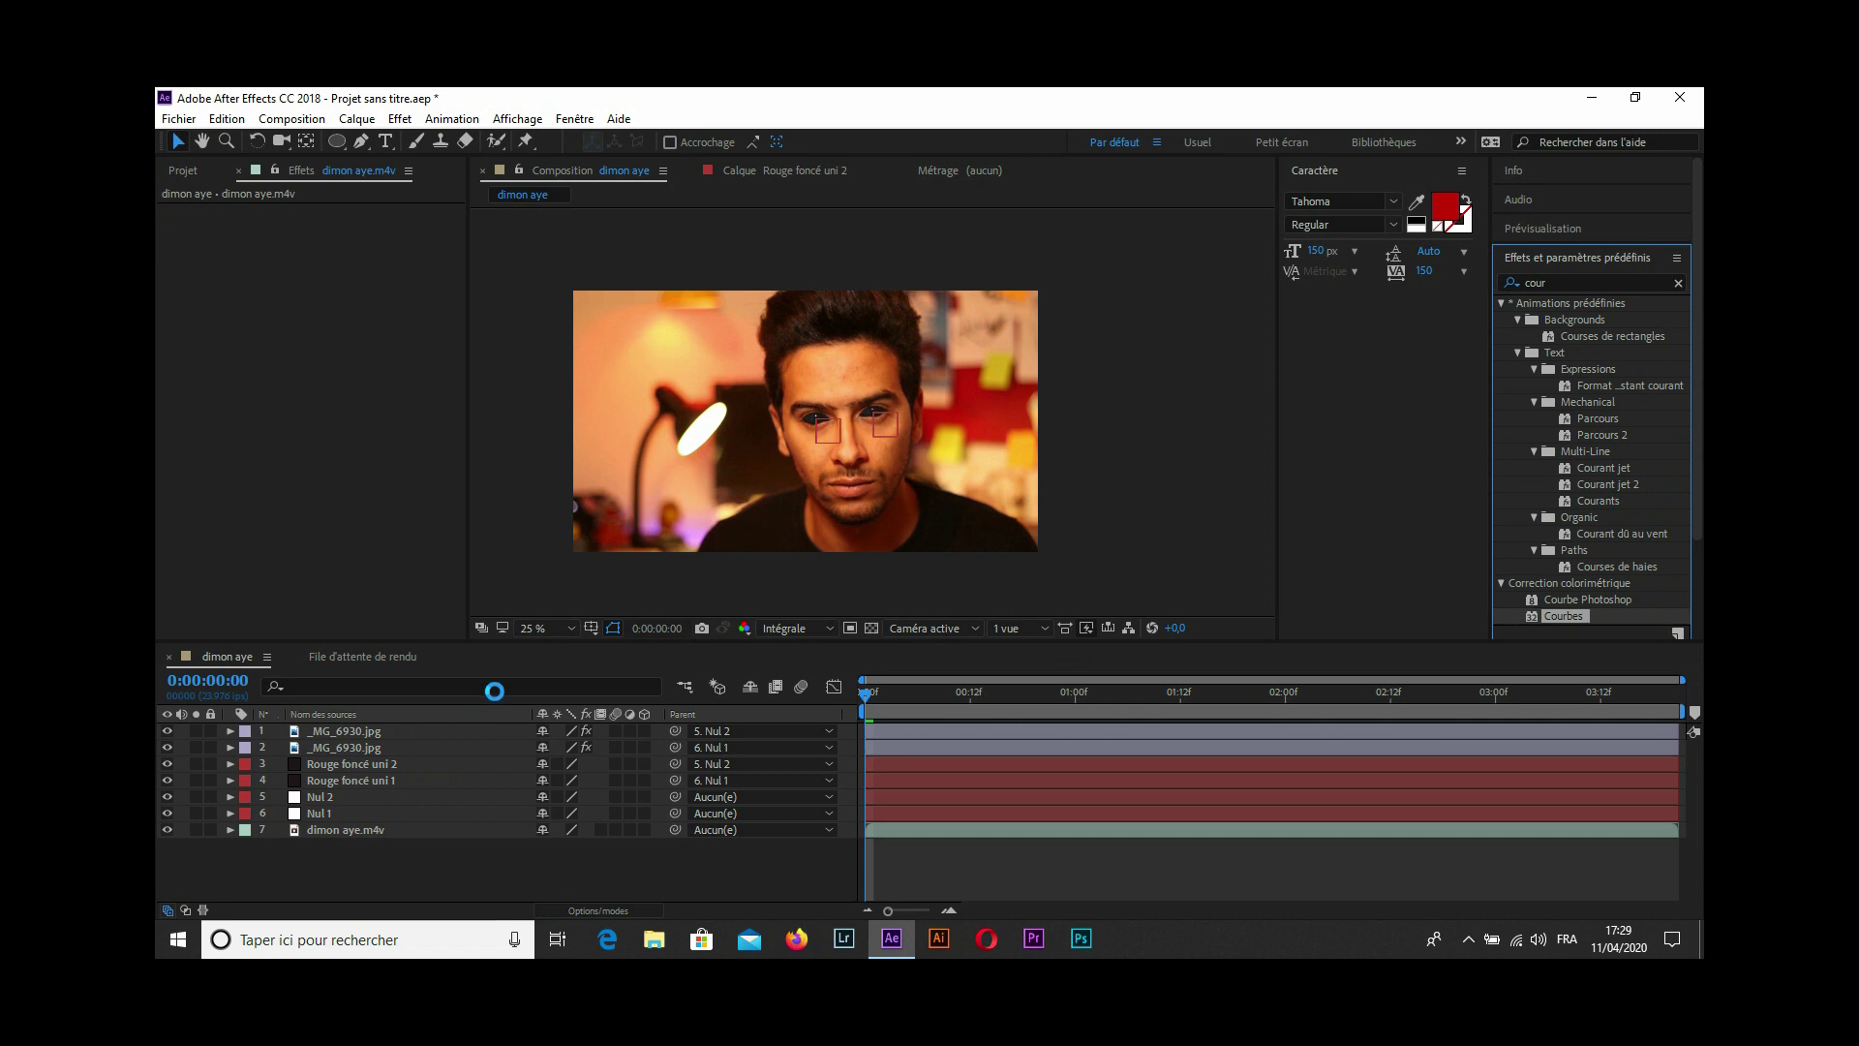
Lift the red curve to warm the image, add a green midpoint, and darken the RVB curve slightly.
{"action": "left_click", "coordinate": [385, 227]}
{"action": "left_click", "coordinate": [363, 244]}
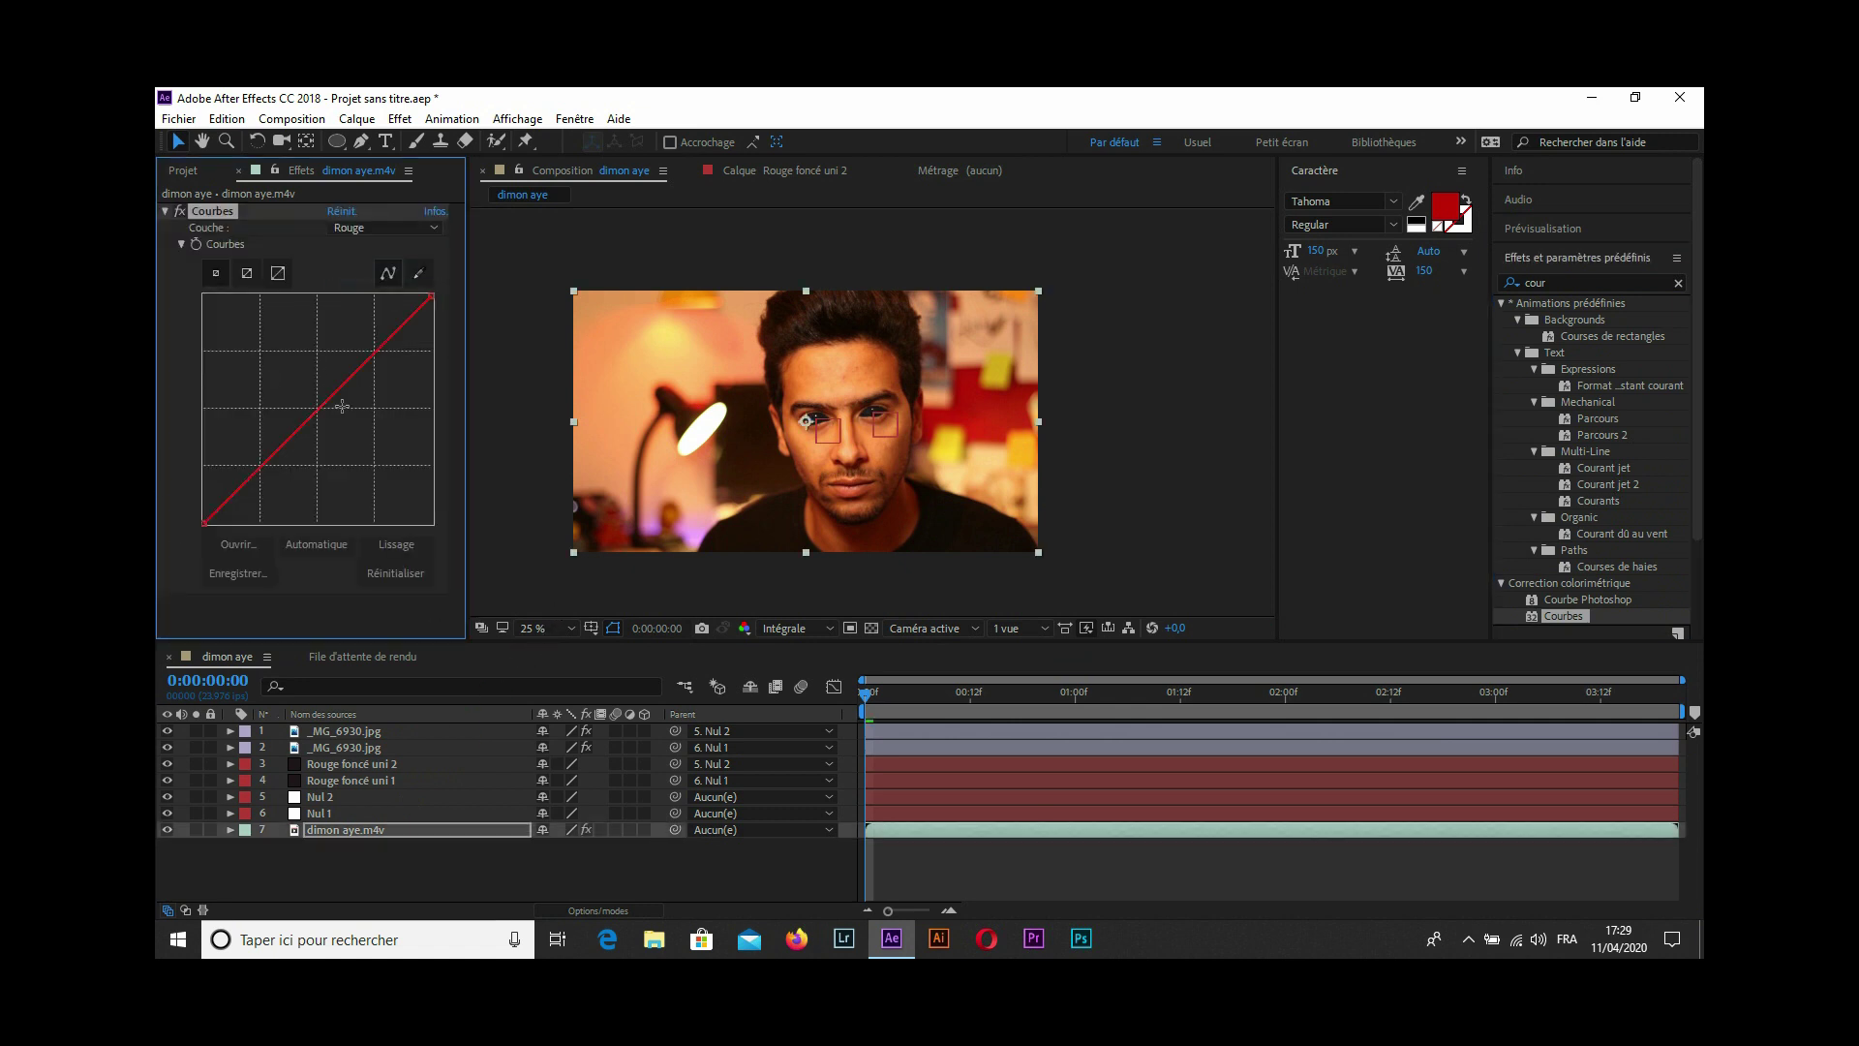
{"action": "left_click_drag", "start_coordinate": [290, 436], "coordinate": [237, 472]}
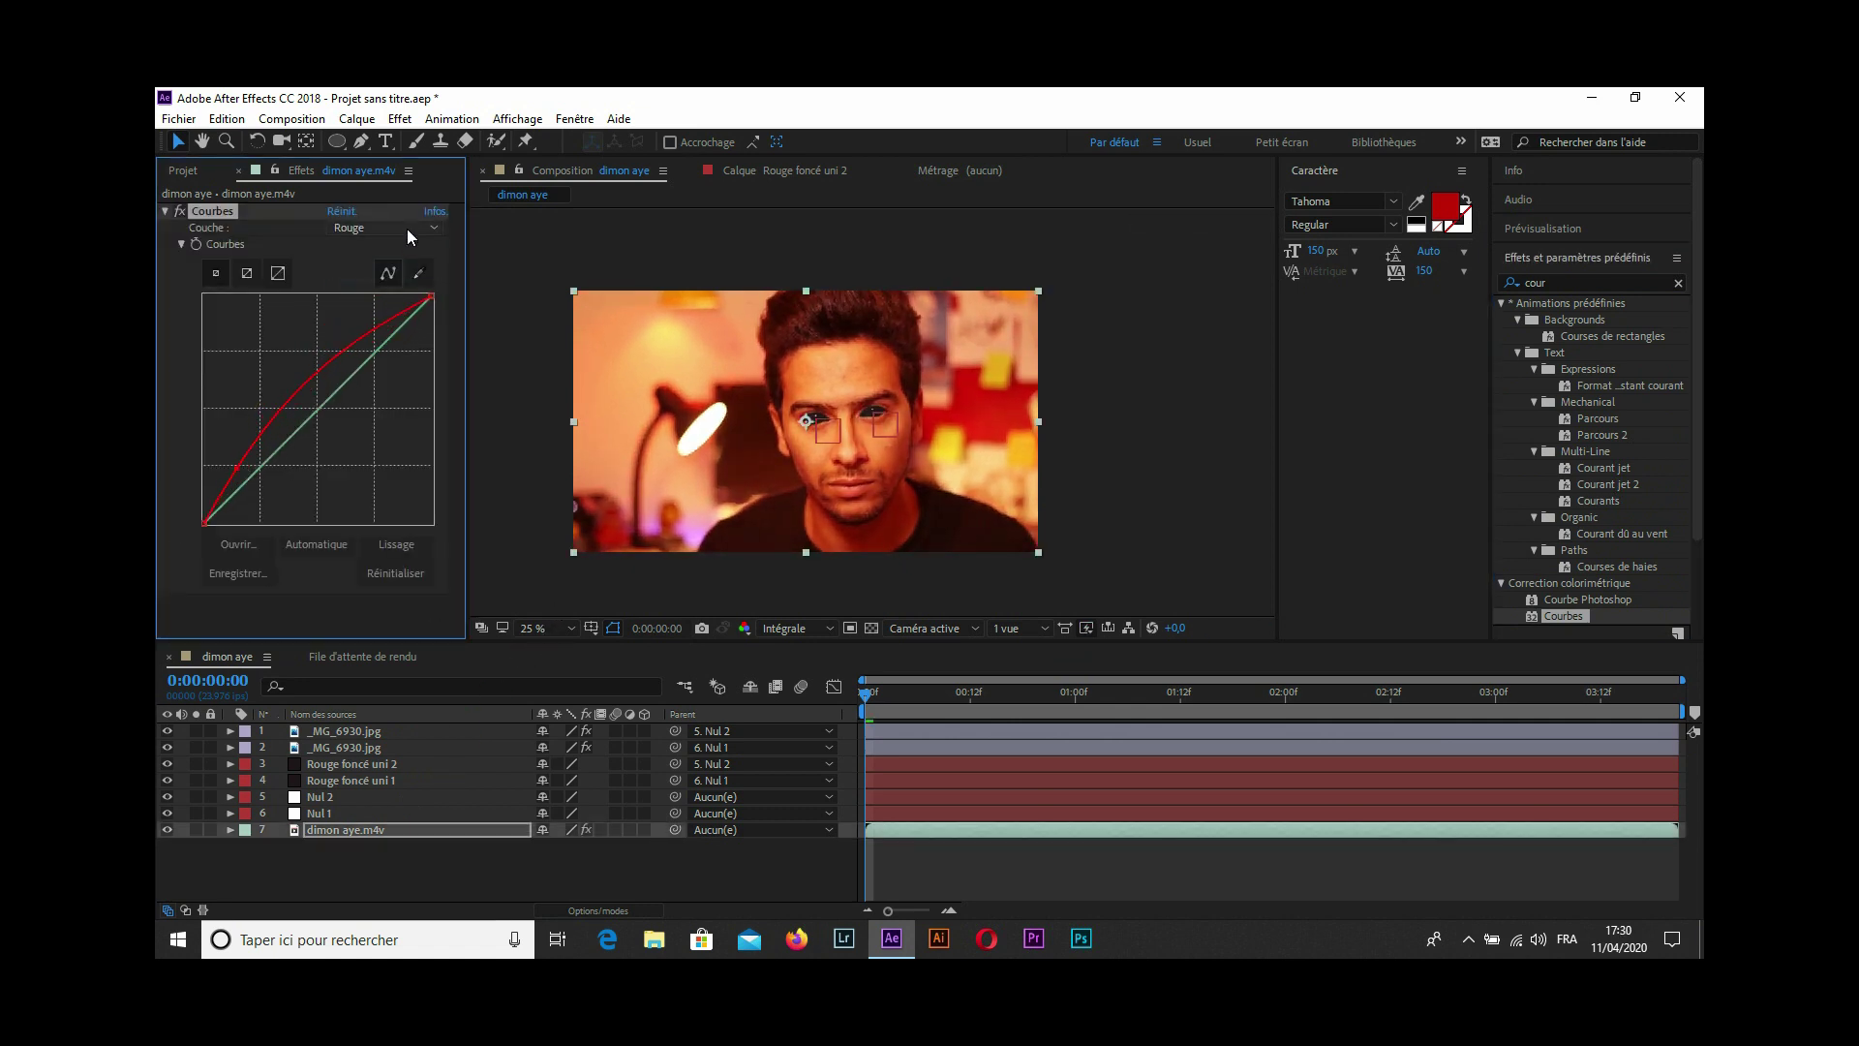
{"action": "left_click", "coordinate": [329, 397]}
{"action": "left_click", "coordinate": [386, 226]}
{"action": "left_click", "coordinate": [360, 308]}
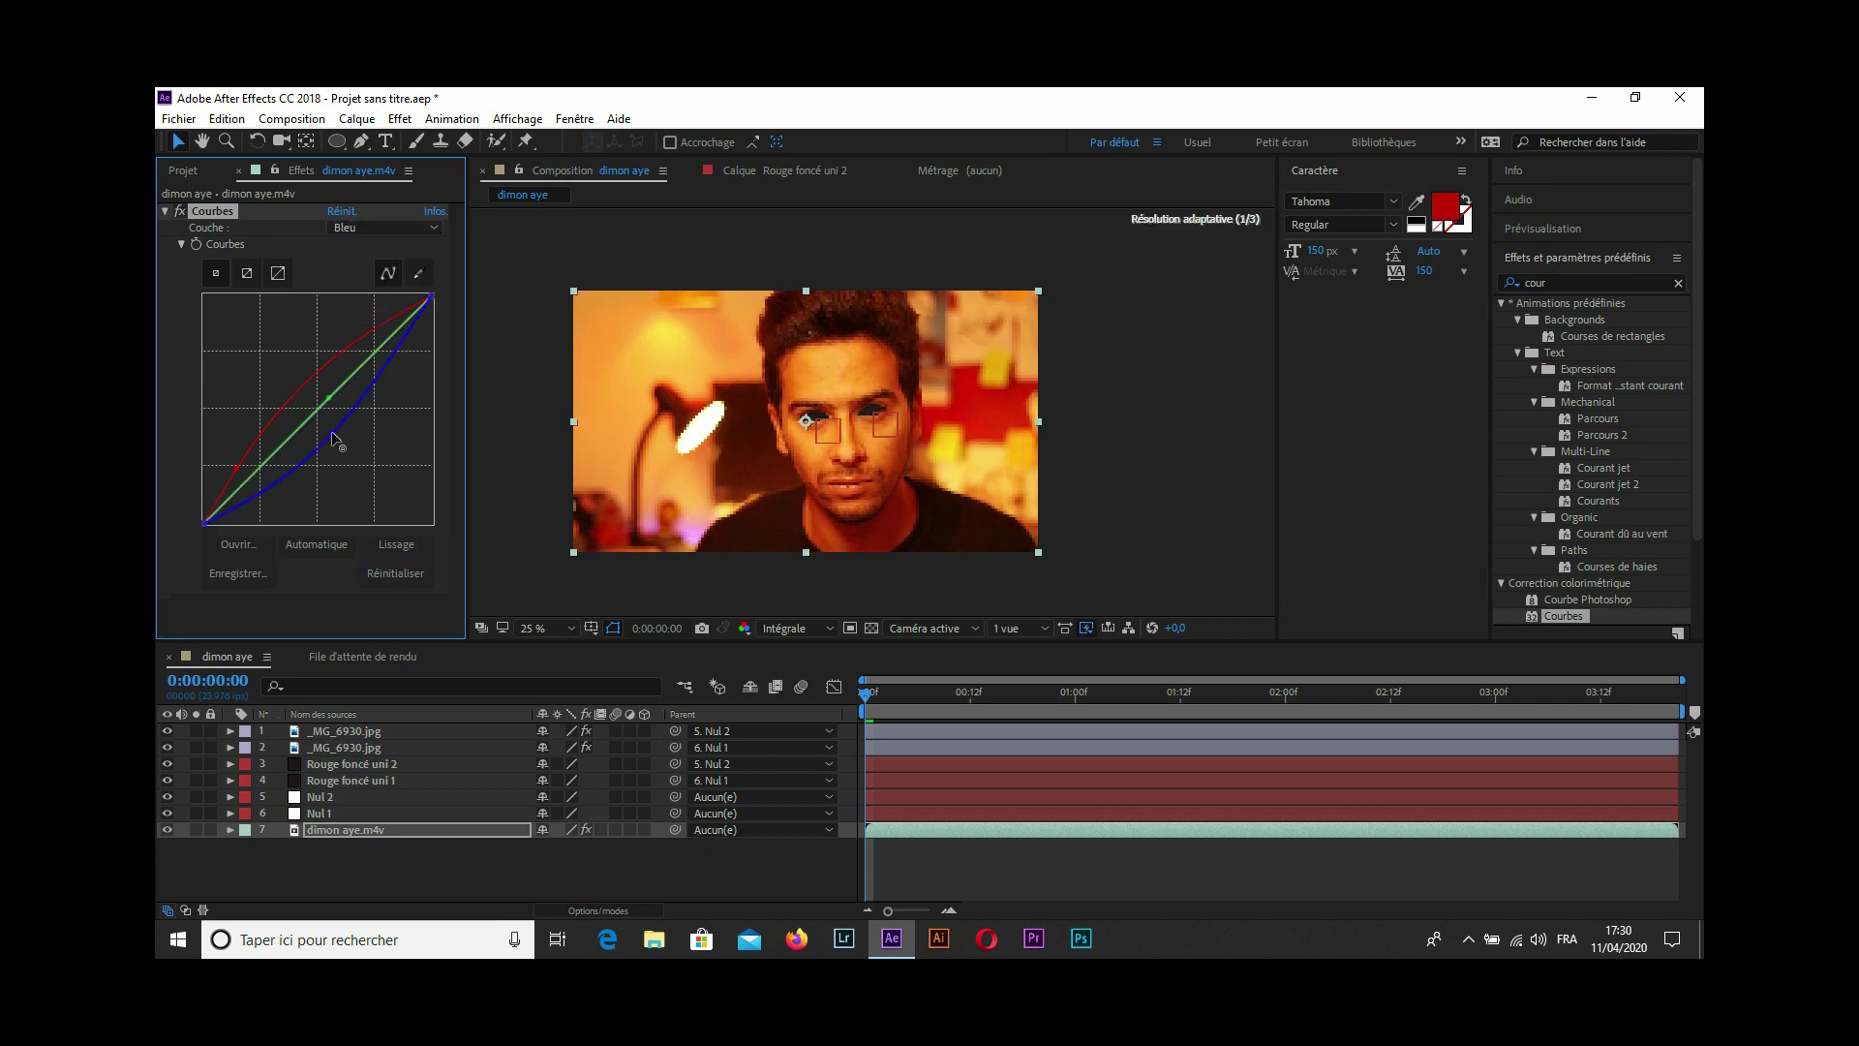
{"action": "left_click", "coordinate": [386, 227]}
{"action": "left_click", "coordinate": [360, 245]}
{"action": "mouse_move", "coordinate": [329, 399]}
{"action": "left_mouse_down"}
{"action": "mouse_move", "coordinate": [330, 424]}
{"action": "mouse_move", "coordinate": [310, 418]}
{"action": "left_mouse_up"}
{"action": "left_click", "coordinate": [1611, 284]}
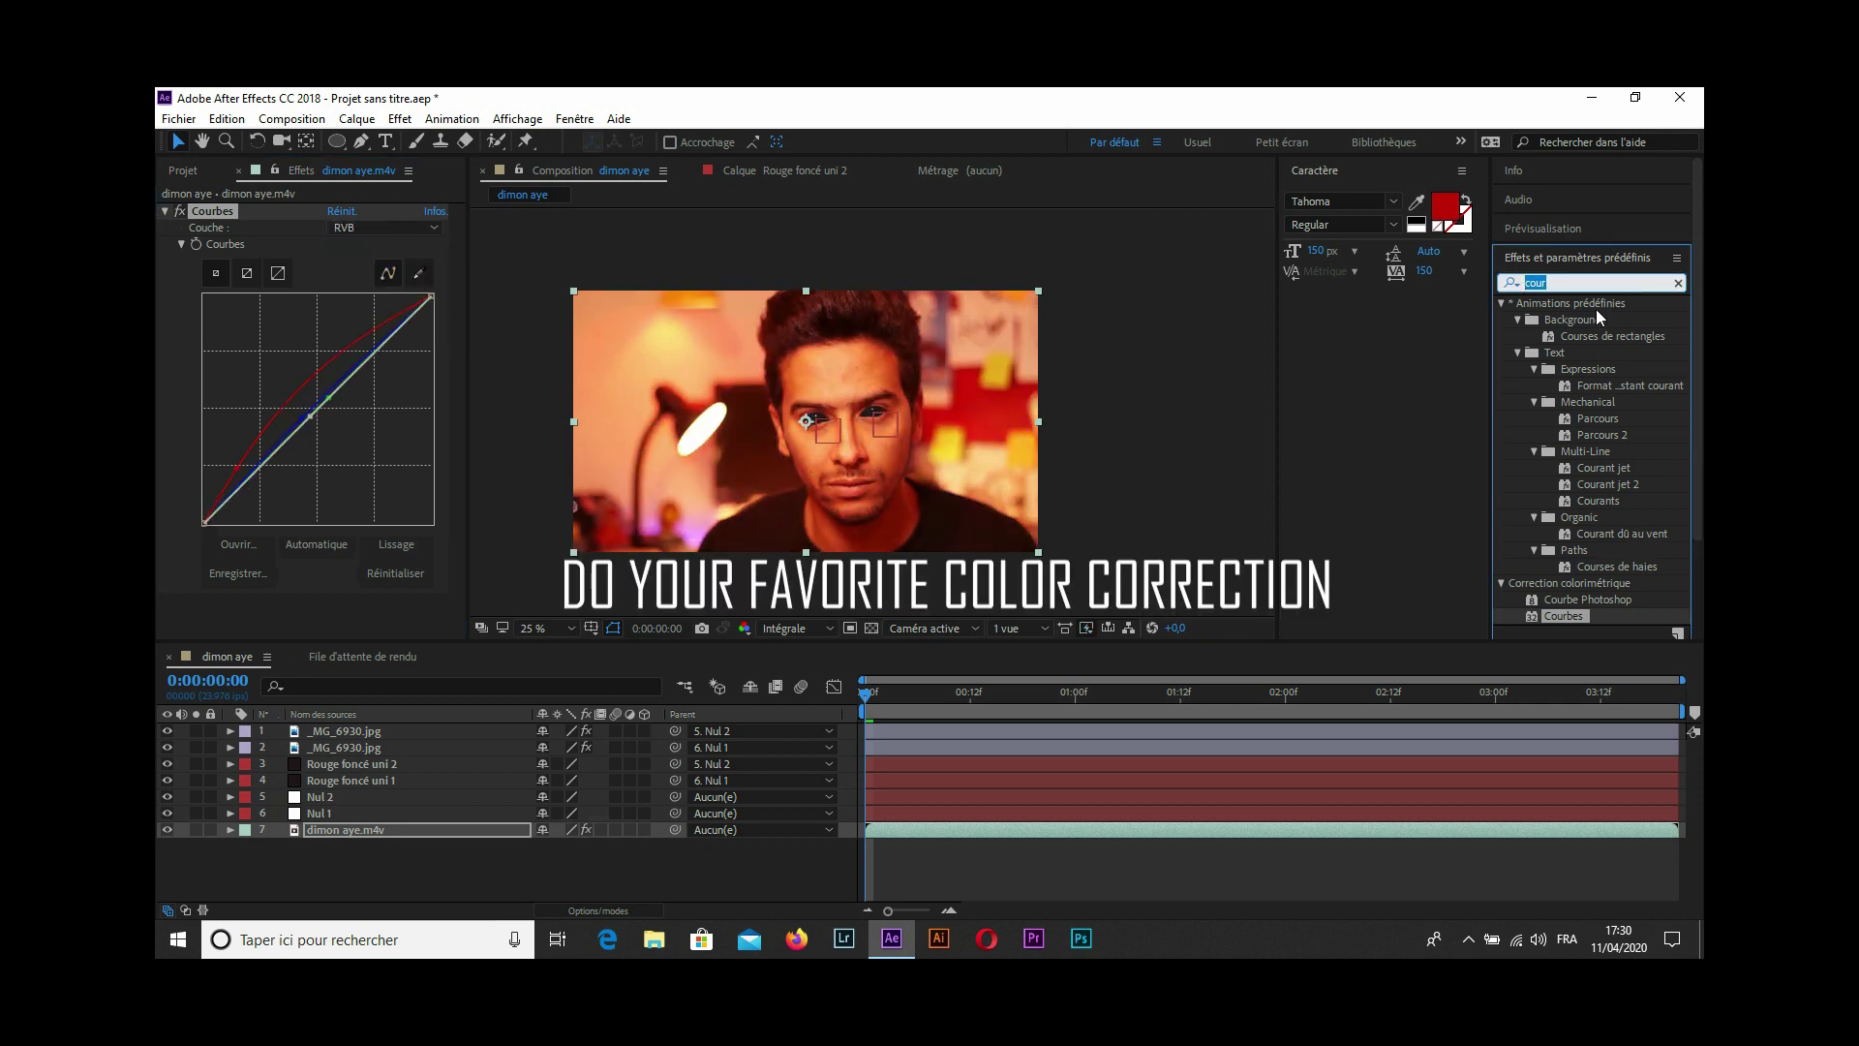
Search 'niveau' and apply the Niveaux effect to the dimon aye.m4v footage.
{"action": "type", "text": "niveau"}
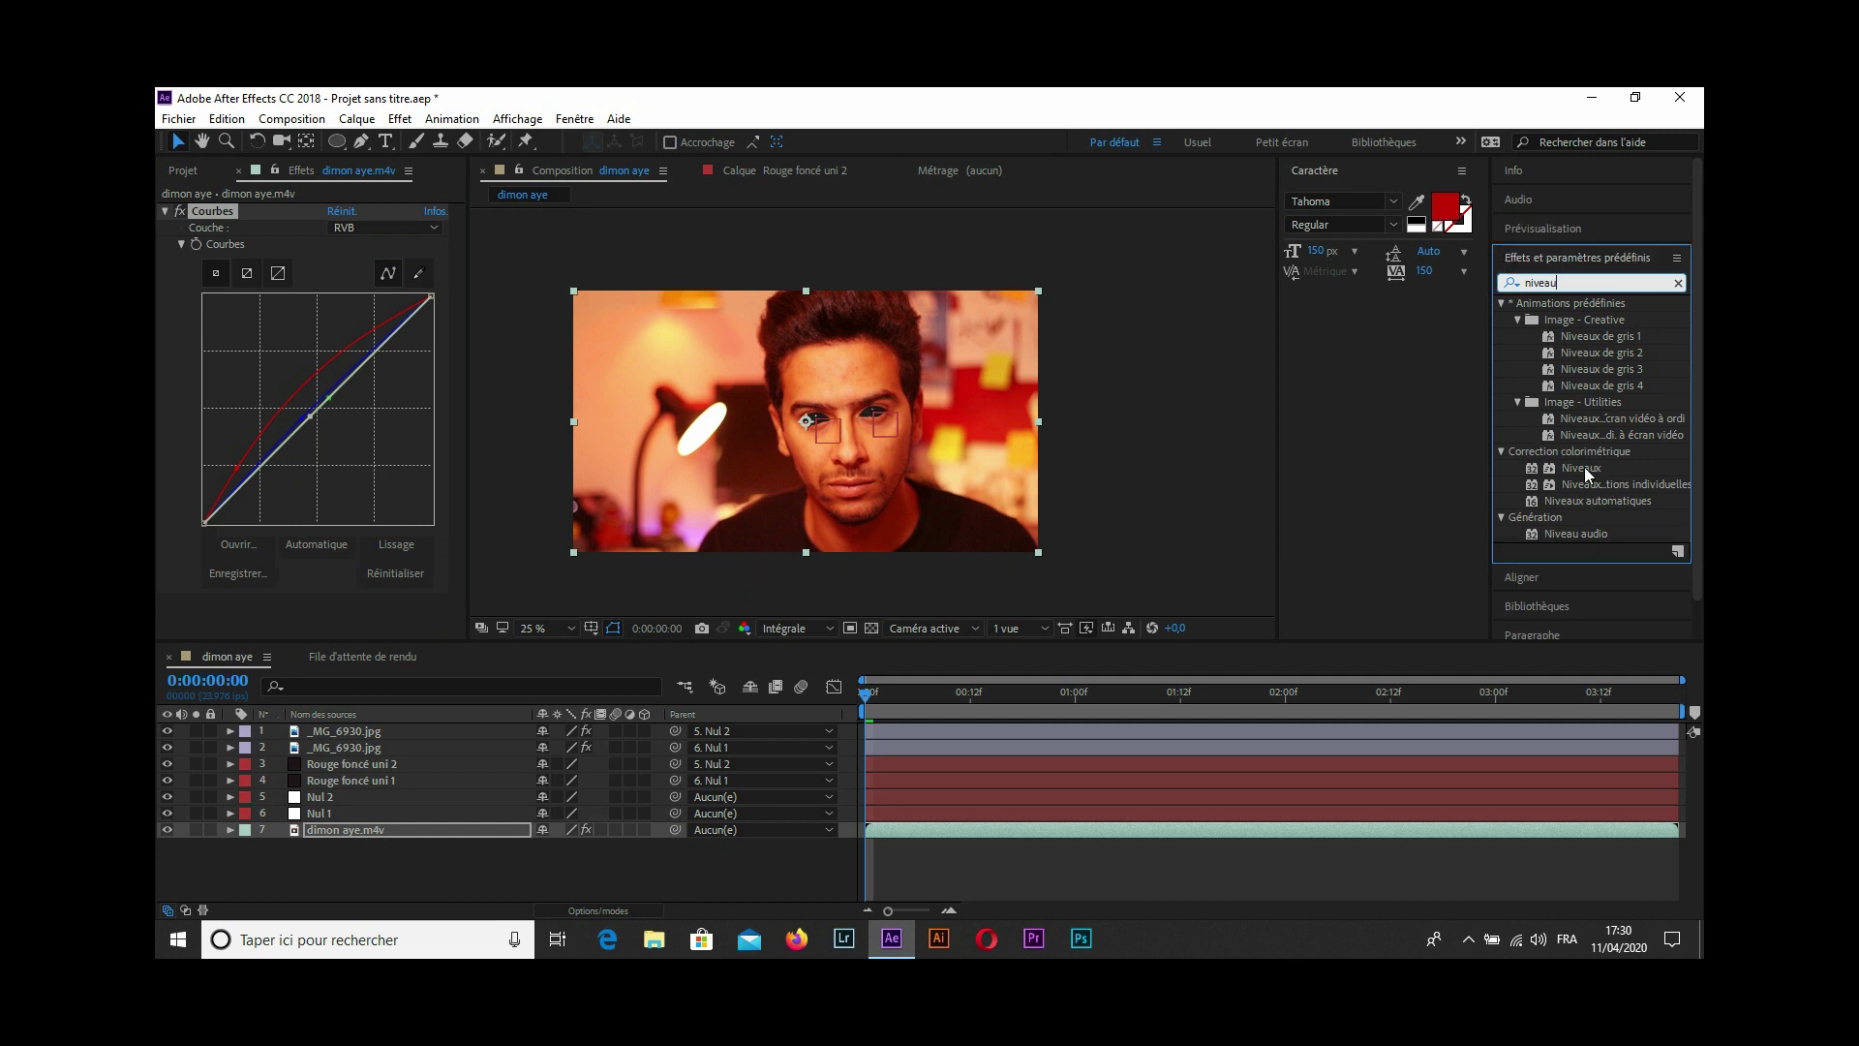
{"action": "left_click", "coordinate": [1584, 470]}
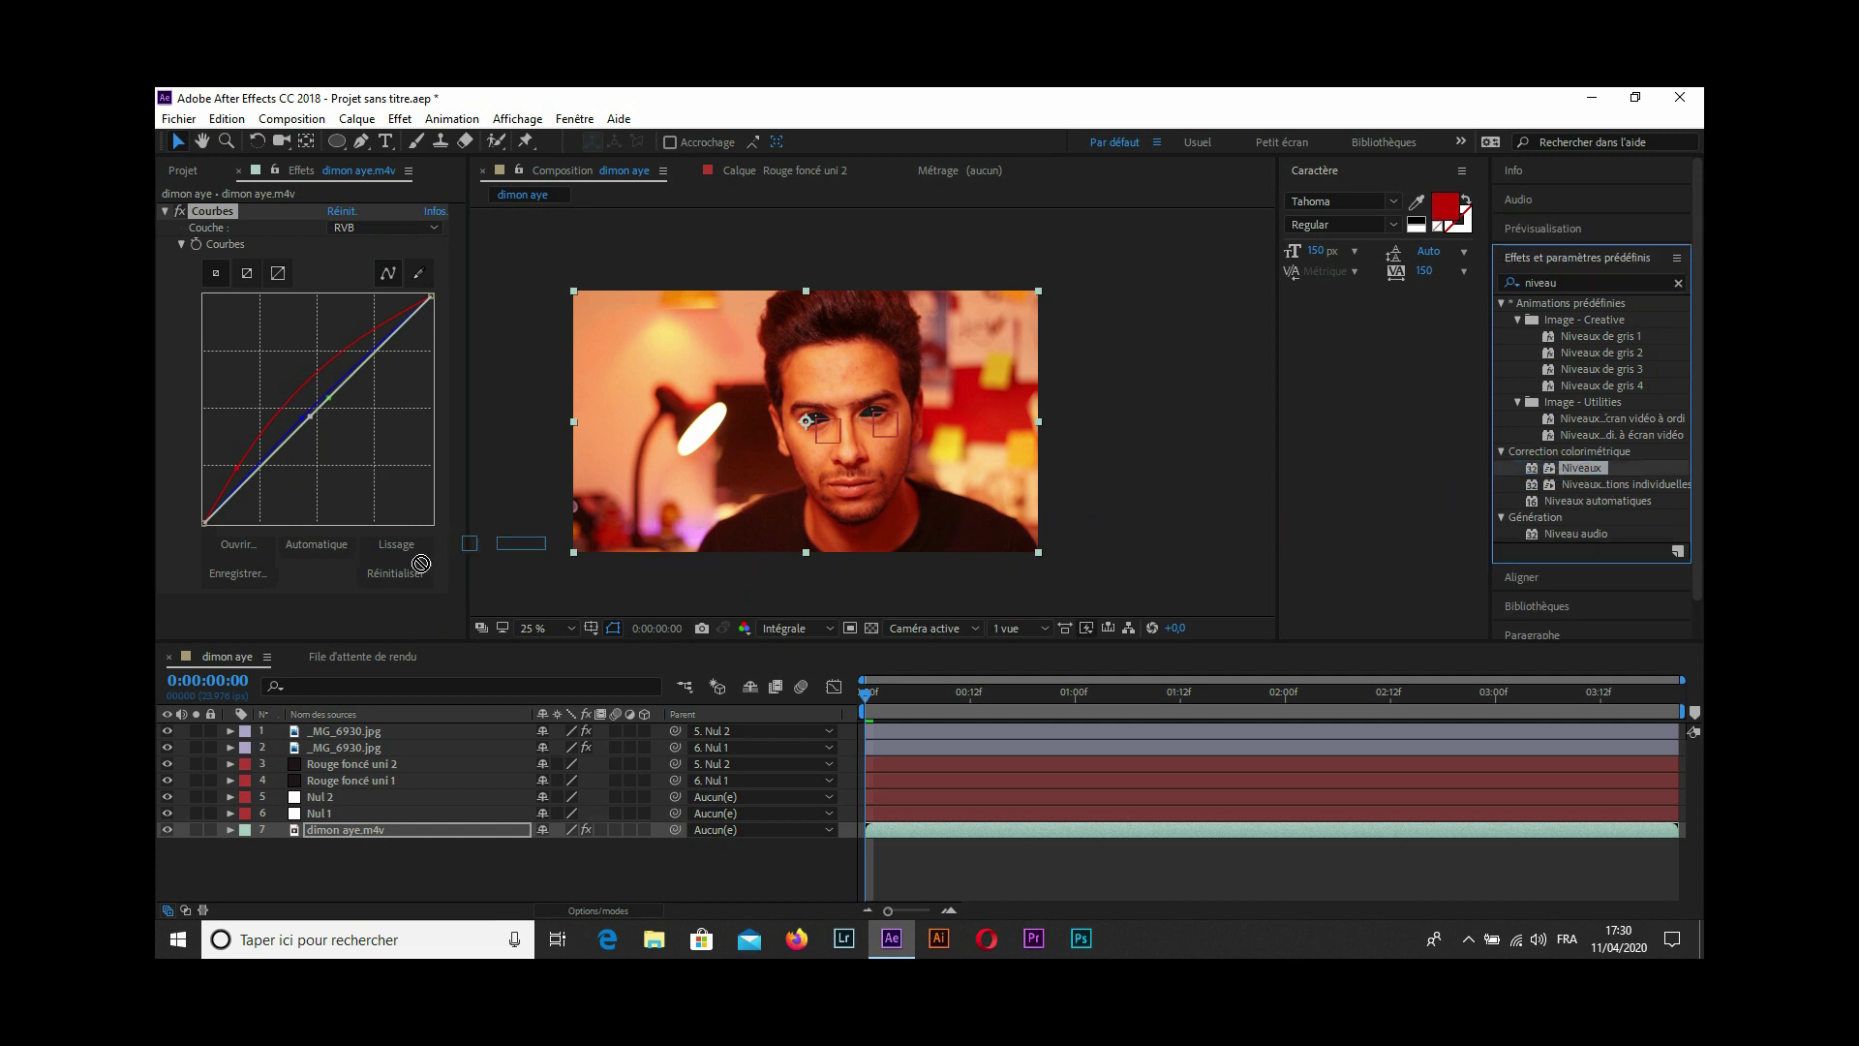
{"action": "left_click_drag", "start_coordinate": [557, 545], "coordinate": [329, 830]}
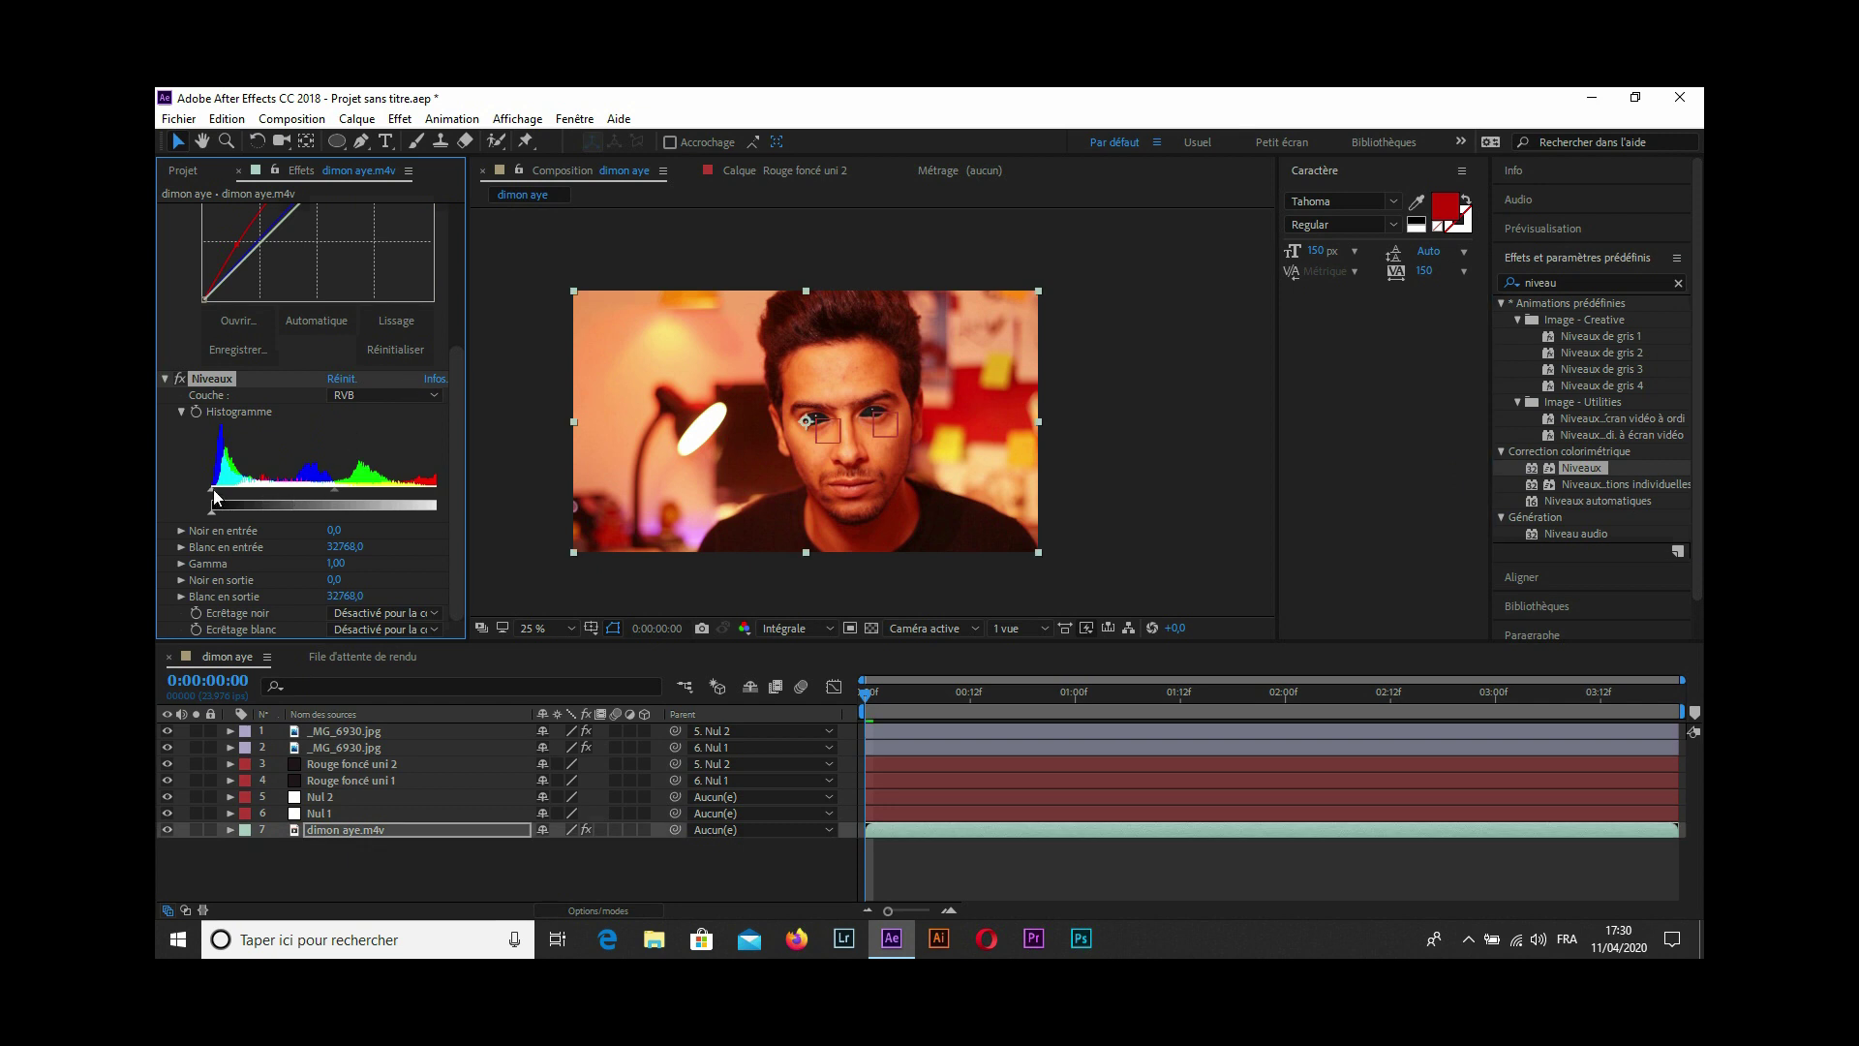
Raise the Niveaux red input black and the blue input black to 7838,6.
{"action": "left_click", "coordinate": [383, 395]}
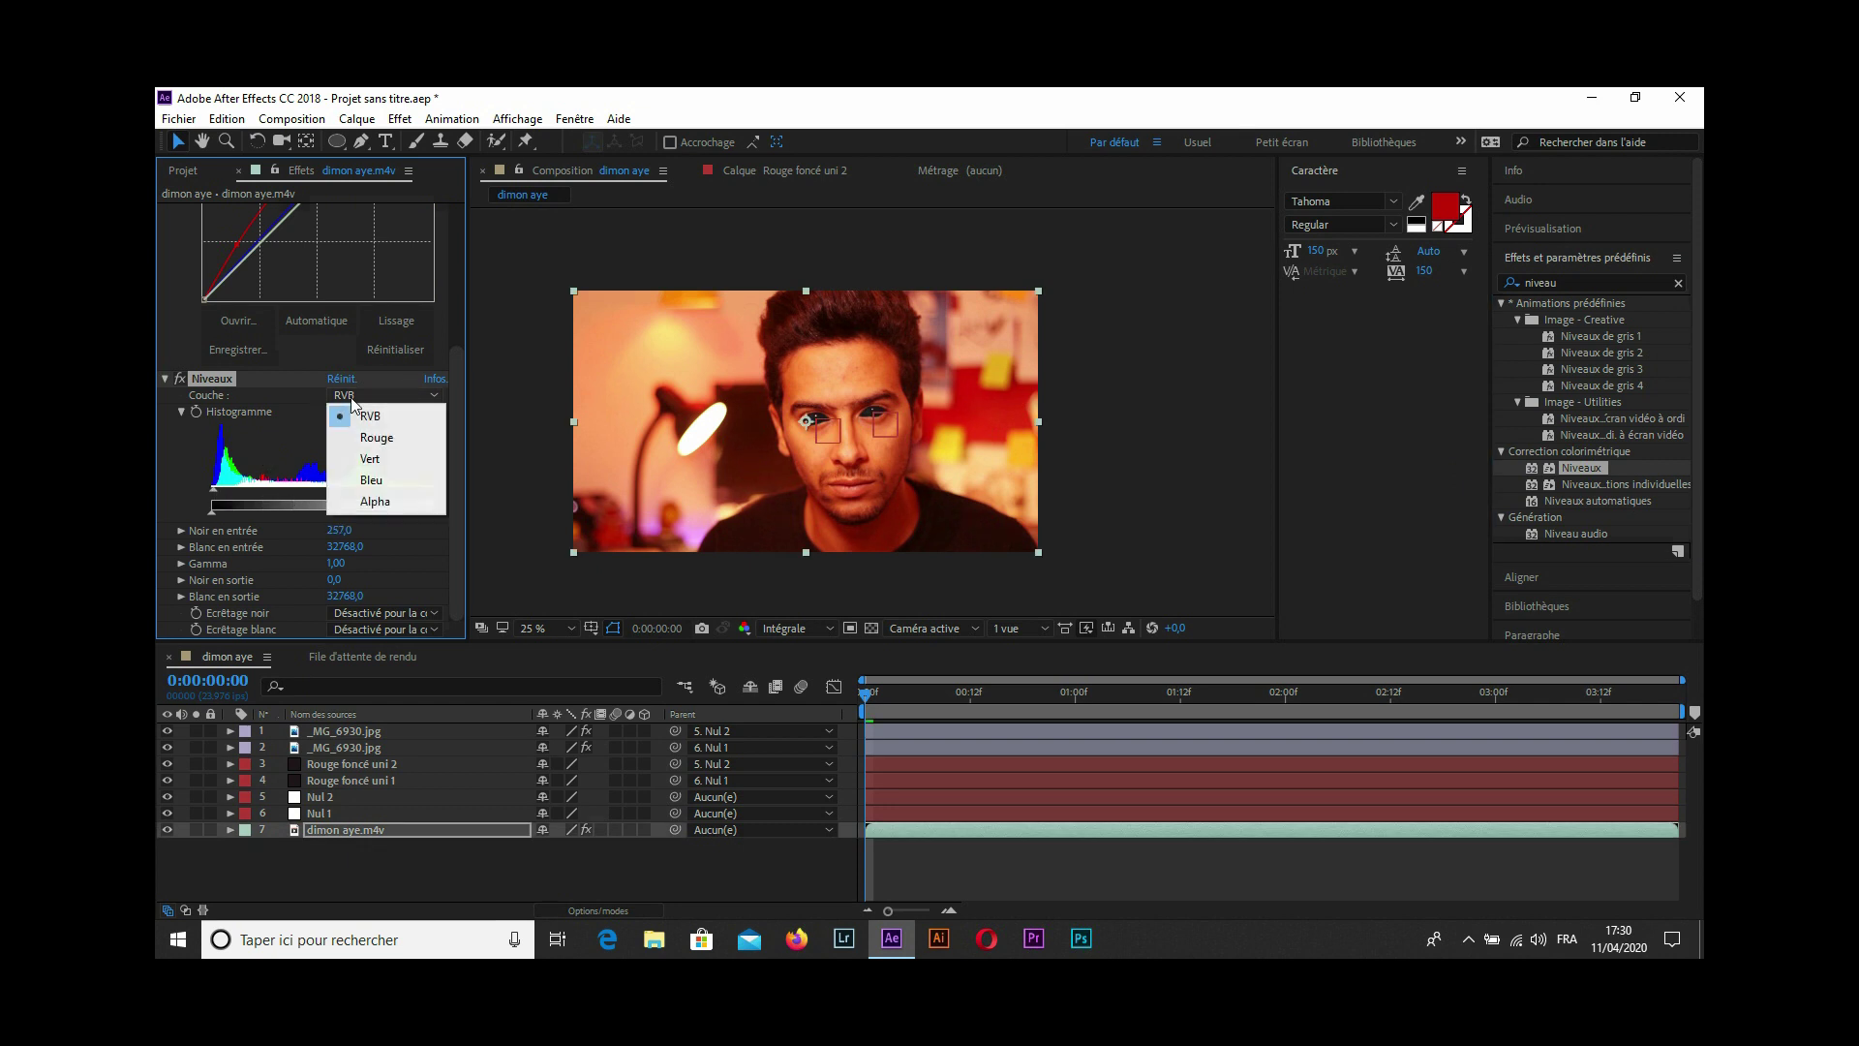
{"action": "left_click", "coordinate": [353, 433]}
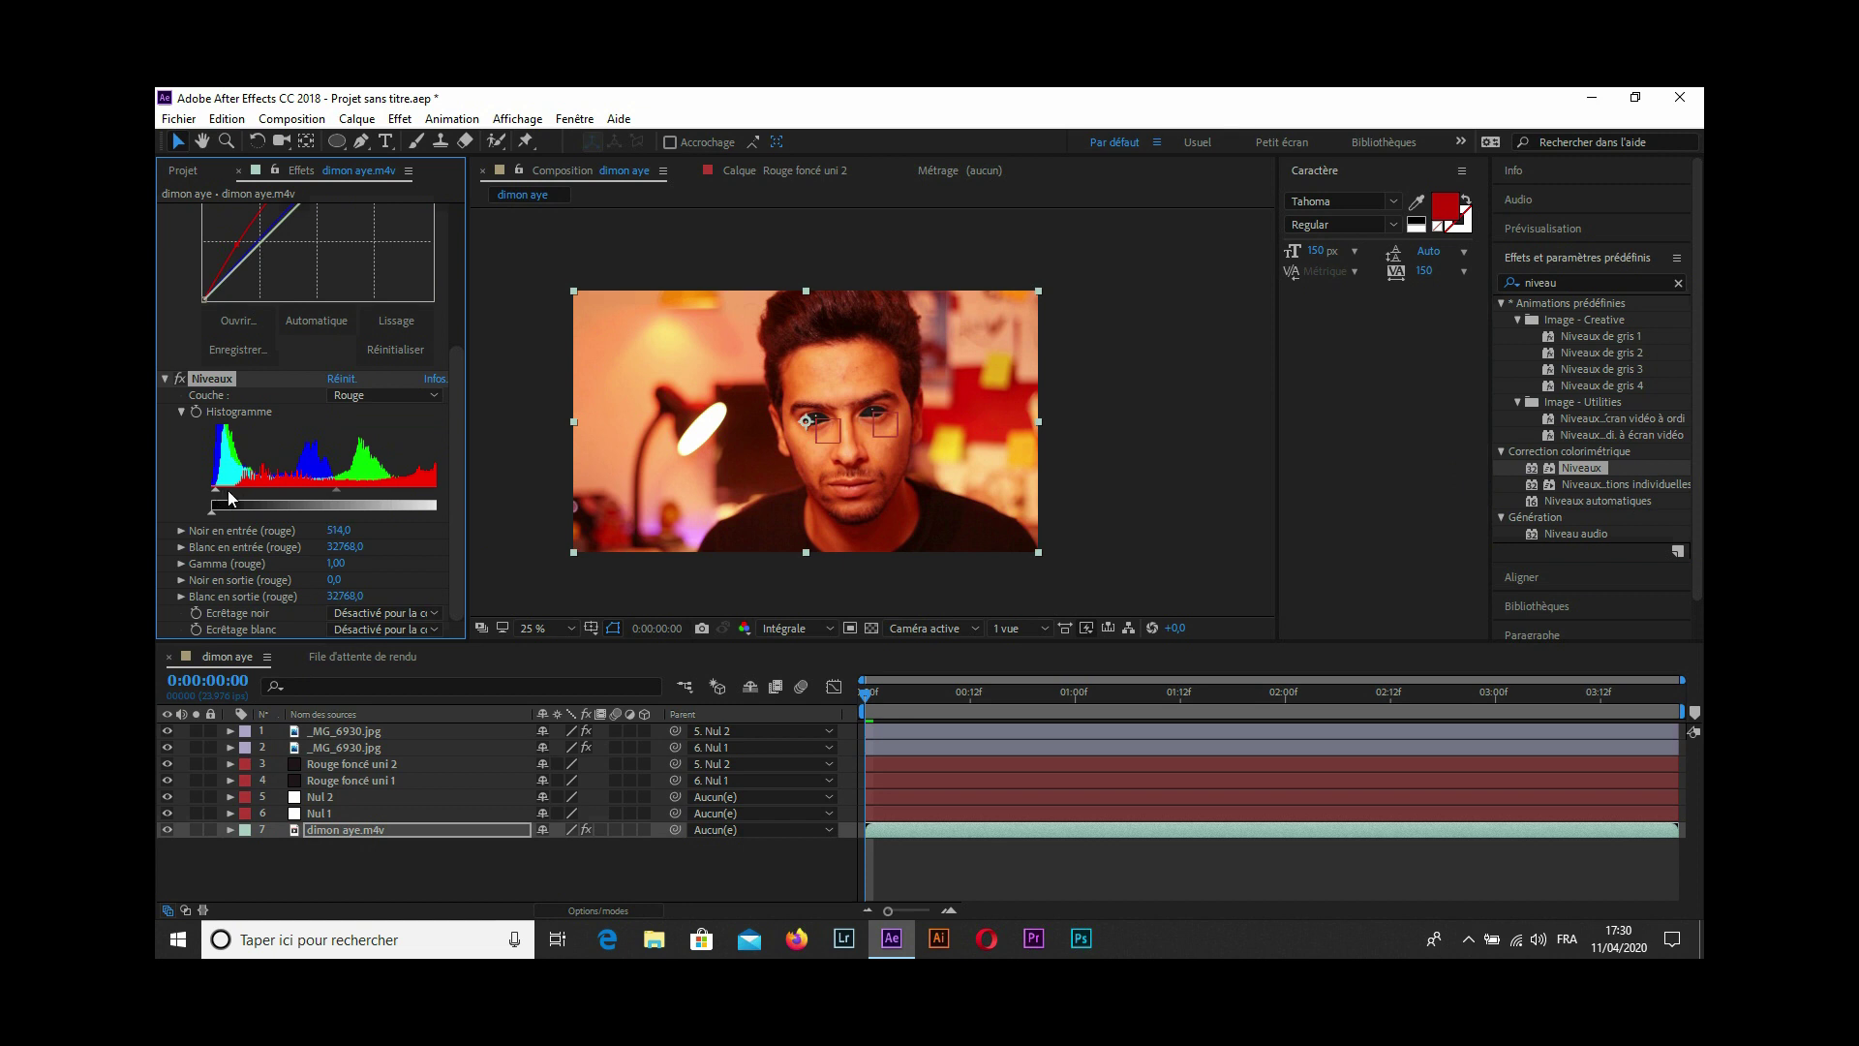
{"action": "left_click_drag", "start_coordinate": [224, 498], "coordinate": [362, 491]}
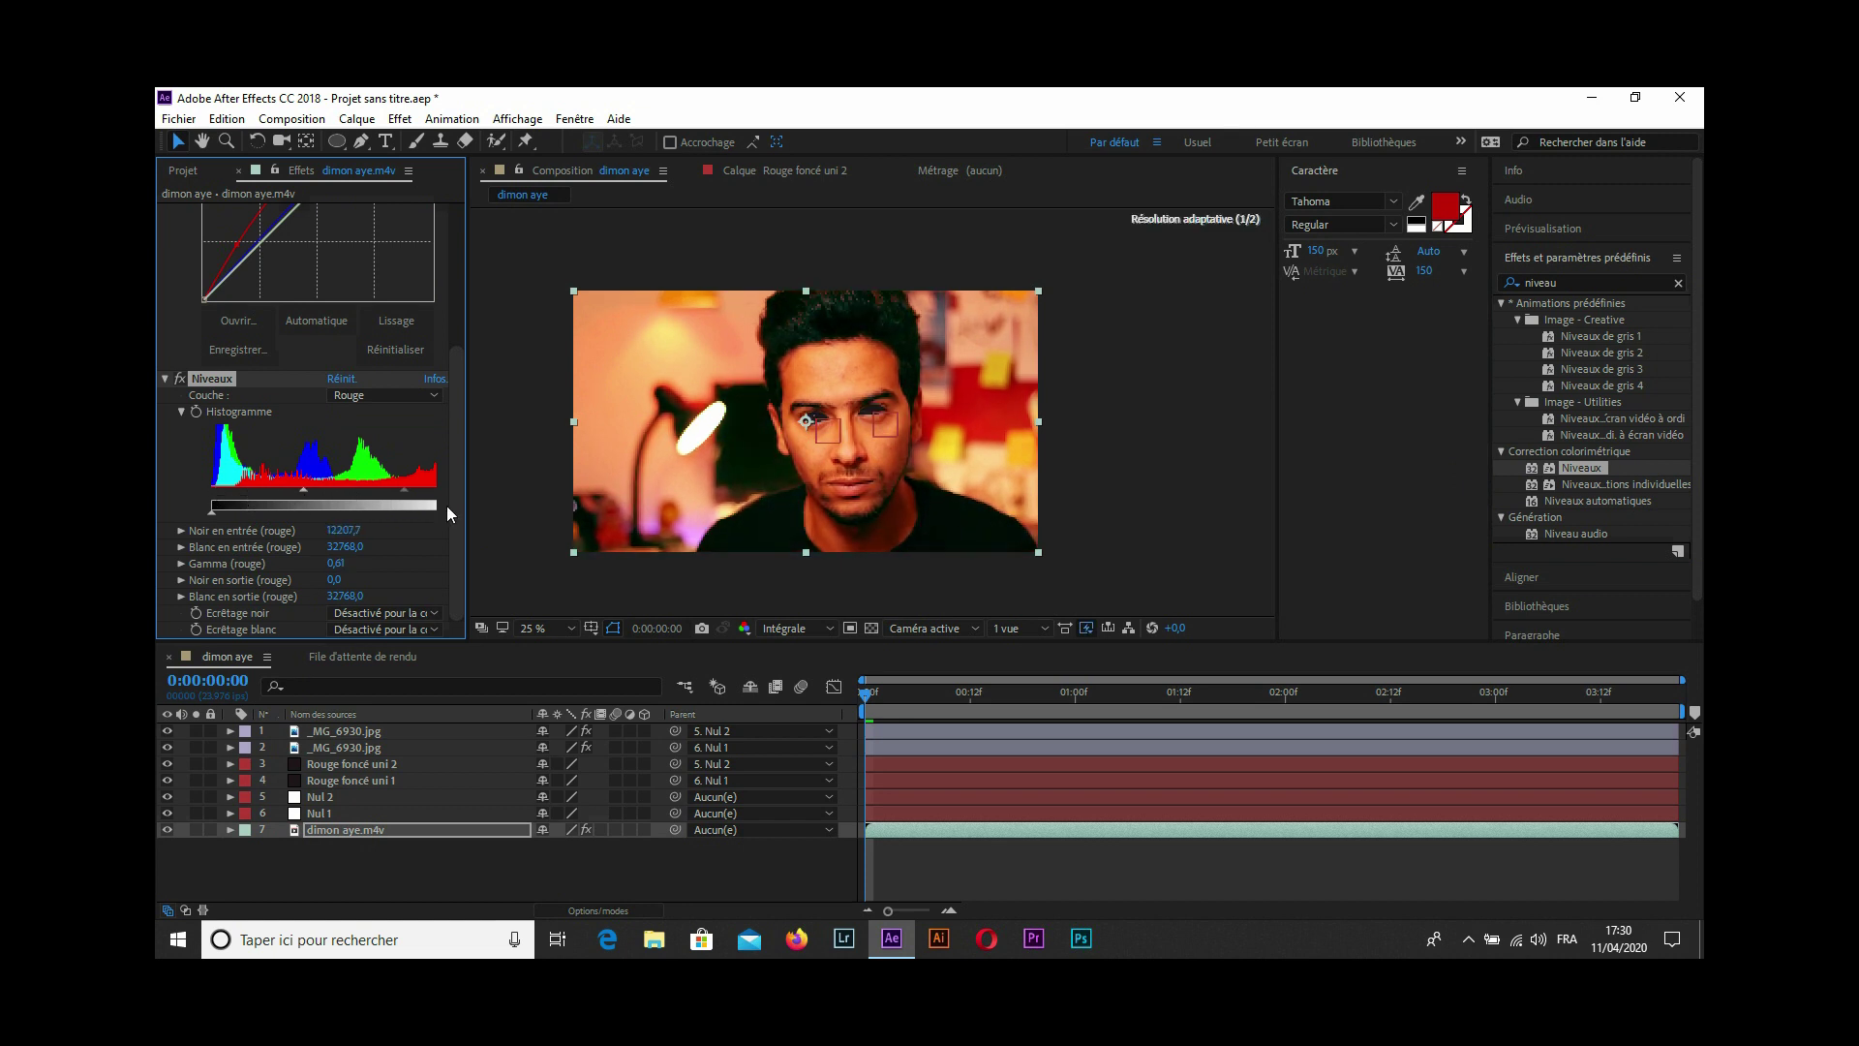
{"action": "left_click", "coordinate": [383, 395]}
{"action": "left_click", "coordinate": [370, 458]}
{"action": "left_click", "coordinate": [382, 395]}
{"action": "left_click", "coordinate": [371, 482]}
{"action": "mouse_move", "coordinate": [211, 489]}
{"action": "left_mouse_down"}
{"action": "mouse_move", "coordinate": [364, 491]}
{"action": "mouse_move", "coordinate": [281, 490]}
{"action": "left_mouse_up"}
{"action": "left_click", "coordinate": [383, 395]}
{"action": "left_click", "coordinate": [372, 410]}
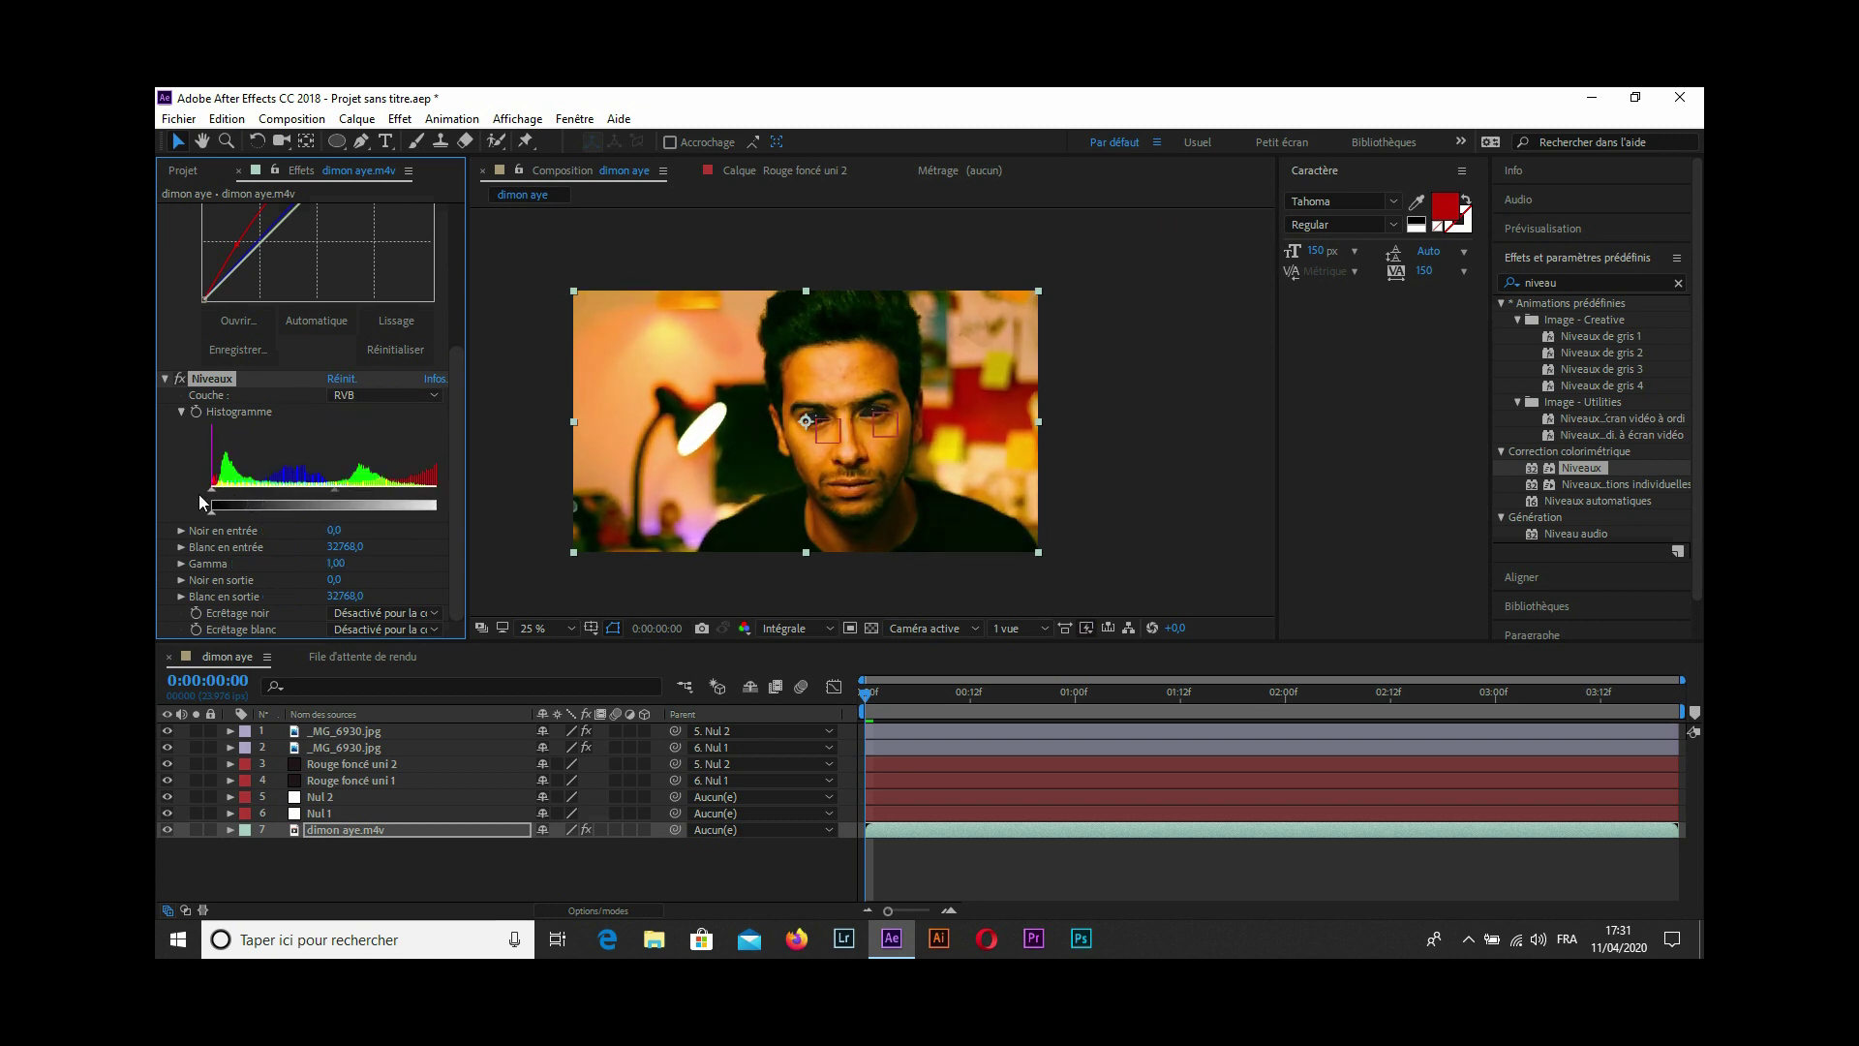
Bend the Courbes red curve further upward, then return the curves to RVB.
{"action": "scroll", "coordinate": [356, 348], "scroll_direction": "up", "scroll_amount": 3}
{"action": "left_click", "coordinate": [384, 227]}
{"action": "left_click", "coordinate": [391, 268]}
{"action": "mouse_move", "coordinate": [237, 473]}
{"action": "left_mouse_down"}
{"action": "mouse_move", "coordinate": [239, 432]}
{"action": "mouse_move", "coordinate": [316, 334]}
{"action": "mouse_move", "coordinate": [344, 339]}
{"action": "left_mouse_up"}
{"action": "left_click", "coordinate": [384, 227]}
{"action": "left_click", "coordinate": [378, 244]}
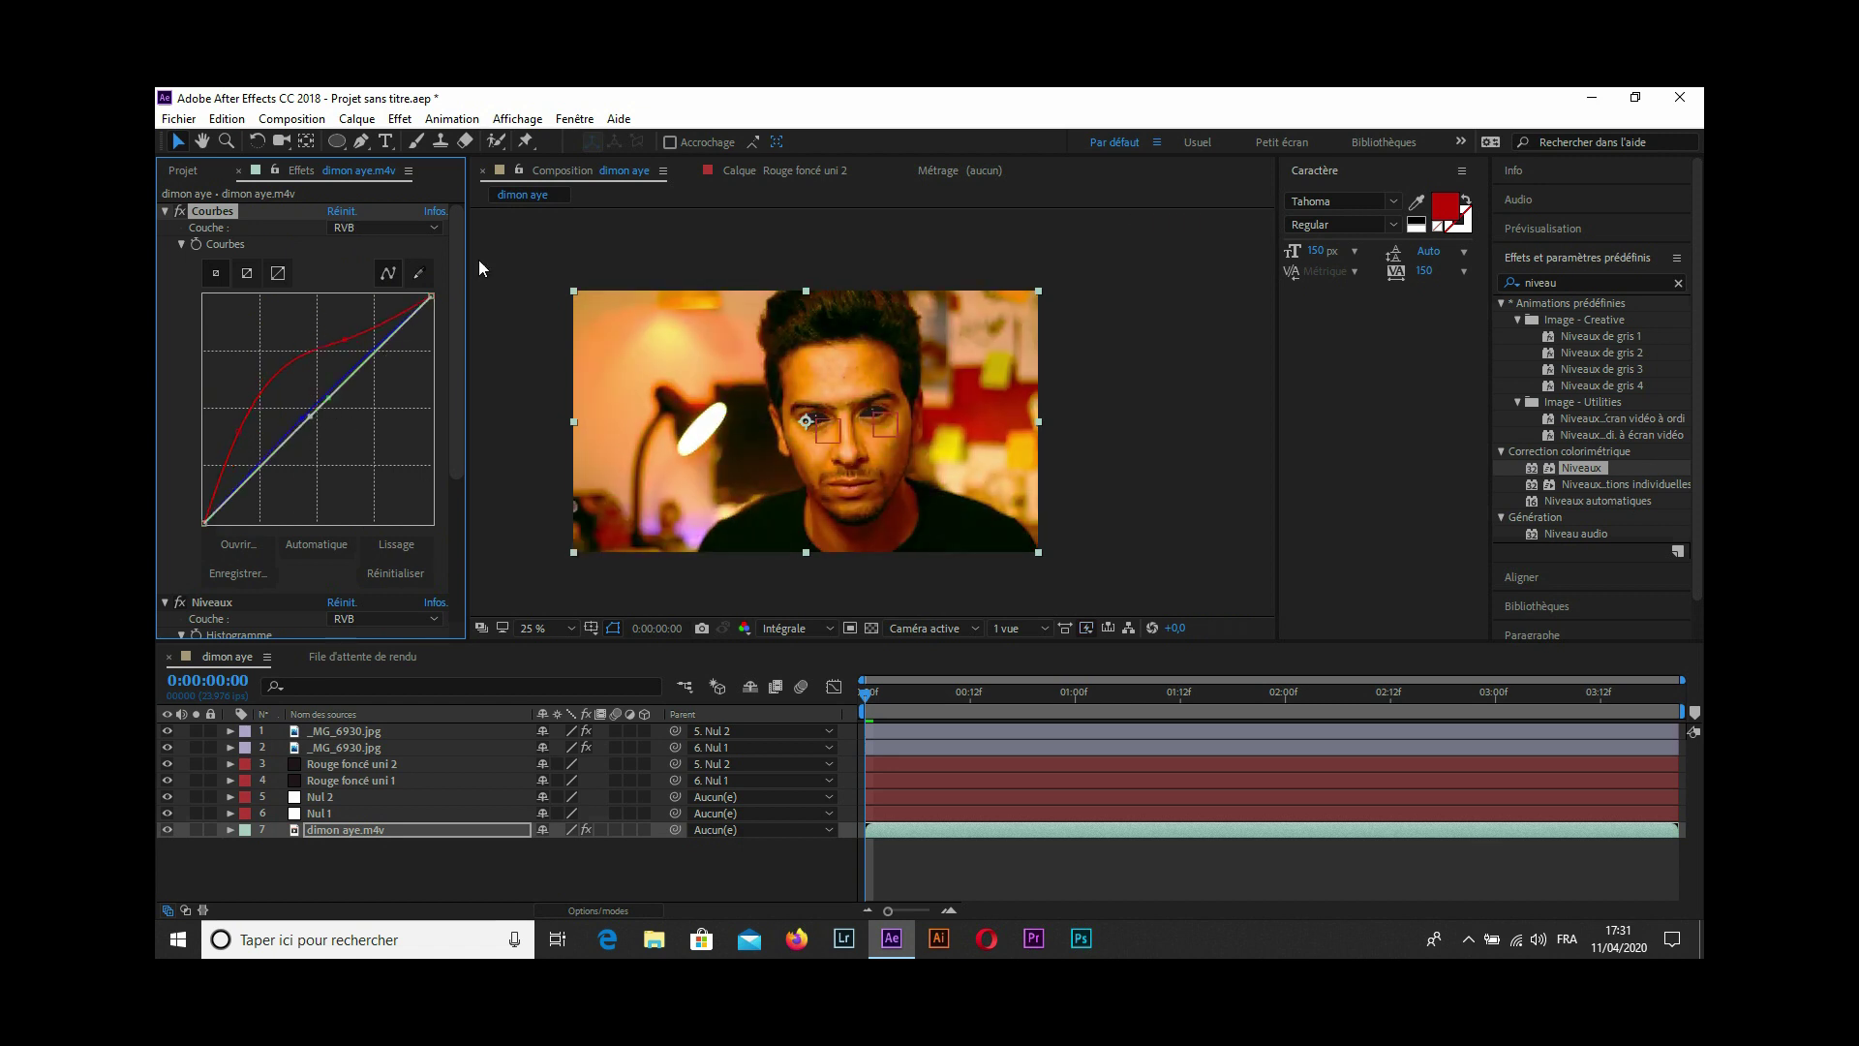
Bend the Courbes green curve slightly down and the blue curve up to add pink.
{"action": "key", "text": "period"}
{"action": "left_click", "coordinate": [385, 228]}
{"action": "left_click", "coordinate": [383, 283]}
{"action": "left_click_drag", "start_coordinate": [305, 380], "coordinate": [334, 406]}
{"action": "left_click", "coordinate": [385, 228]}
{"action": "left_click", "coordinate": [391, 302]}
{"action": "left_click_drag", "start_coordinate": [281, 478], "coordinate": [268, 438]}
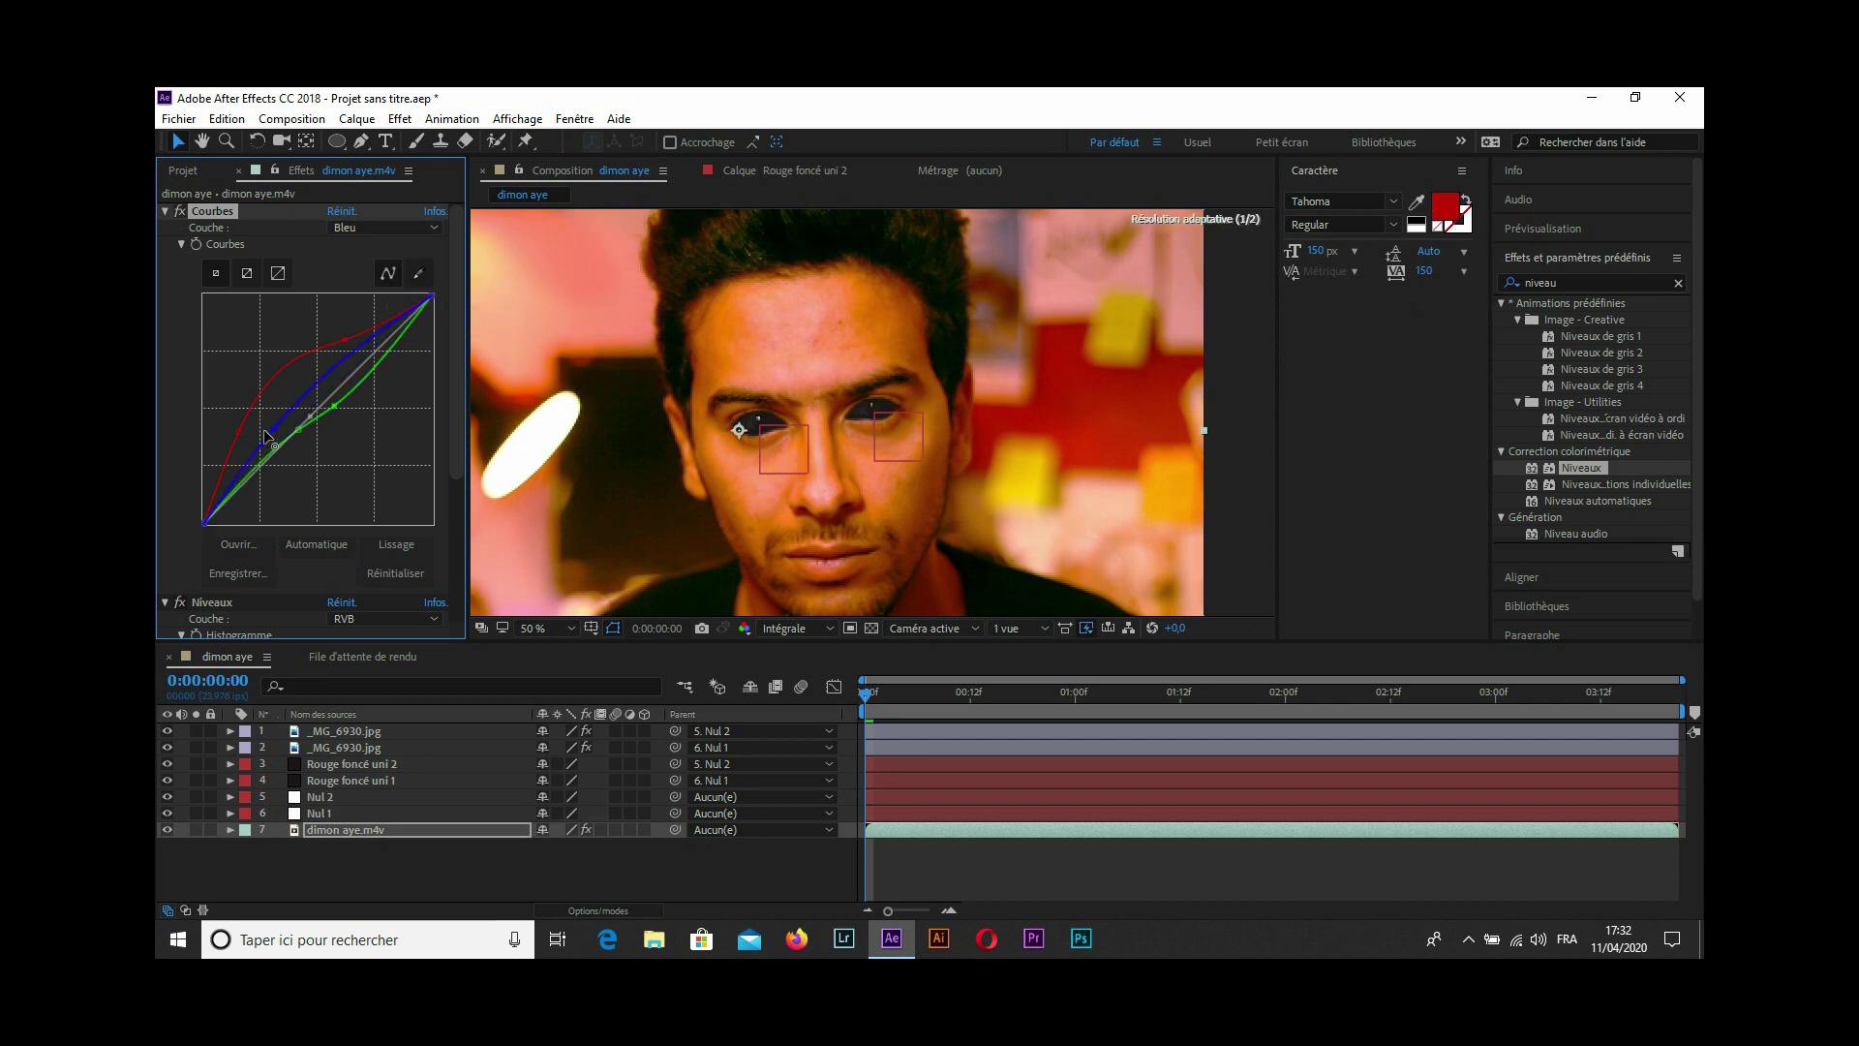
{"action": "key", "text": "period"}
Raise the Niveaux red input black to 17733,3 and green input black to 3469,6.
{"action": "scroll", "coordinate": [347, 484], "scroll_direction": "down", "scroll_amount": 3}
{"action": "left_click", "coordinate": [384, 488]}
{"action": "left_click", "coordinate": [377, 524]}
{"action": "left_click_drag", "start_coordinate": [293, 585], "coordinate": [345, 584]}
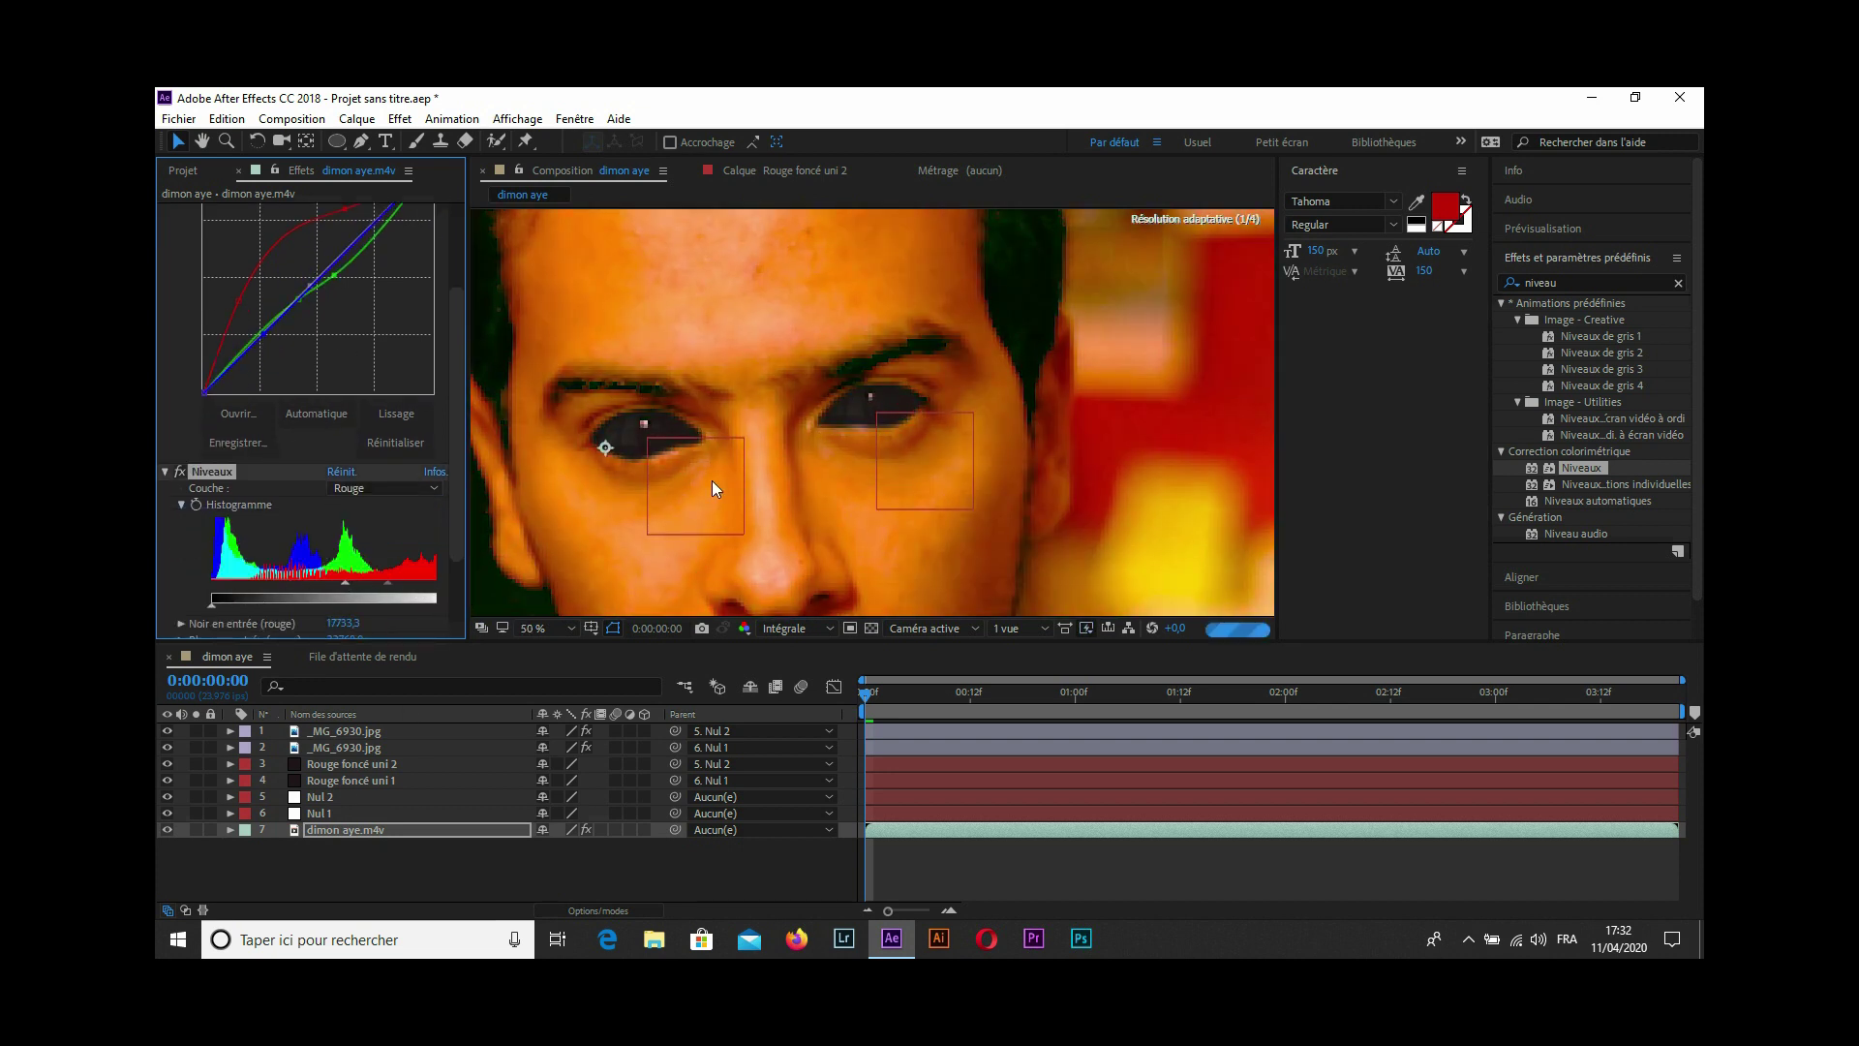
{"action": "key", "text": "comma"}
{"action": "left_click", "coordinate": [384, 488]}
{"action": "left_click", "coordinate": [363, 505]}
{"action": "left_click_drag", "start_coordinate": [211, 582], "coordinate": [236, 585]}
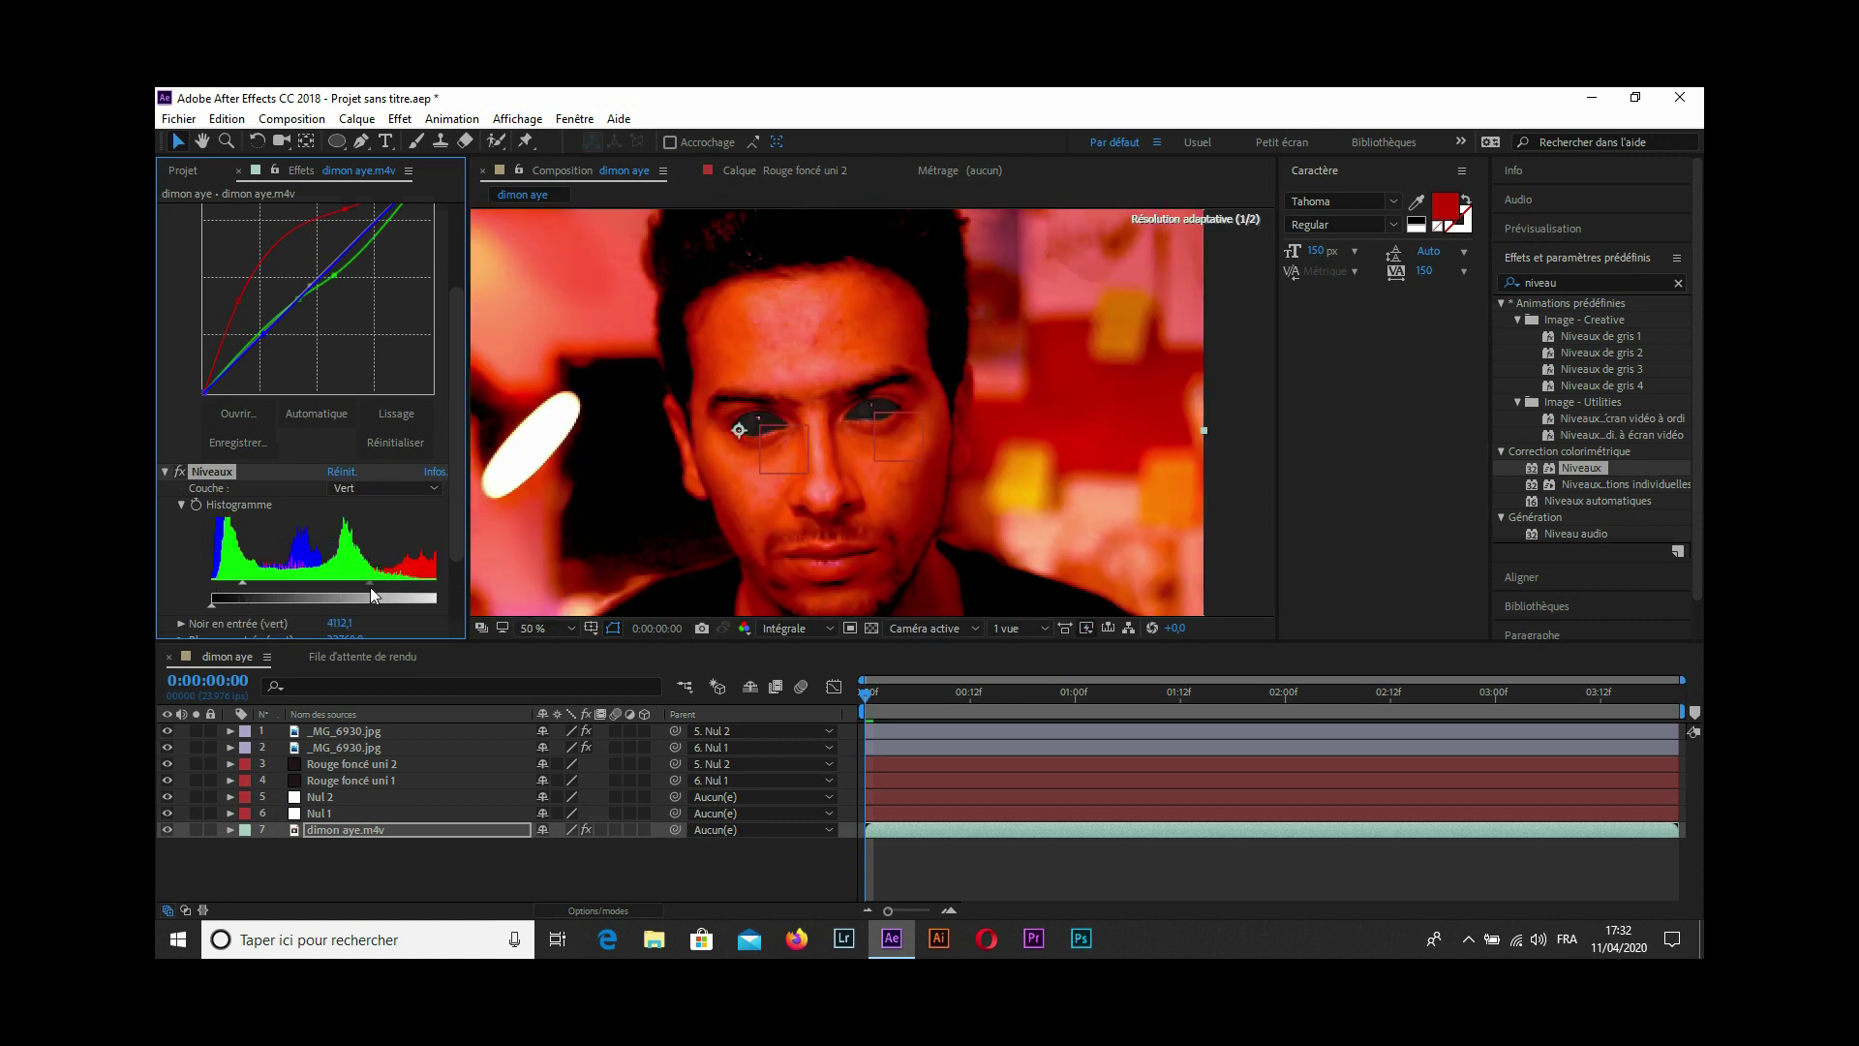
Lower the Rouge foncé uni 2 solid's Niveaux input black to 1028,0 to brighten the eye.
{"action": "left_click", "coordinate": [334, 764]}
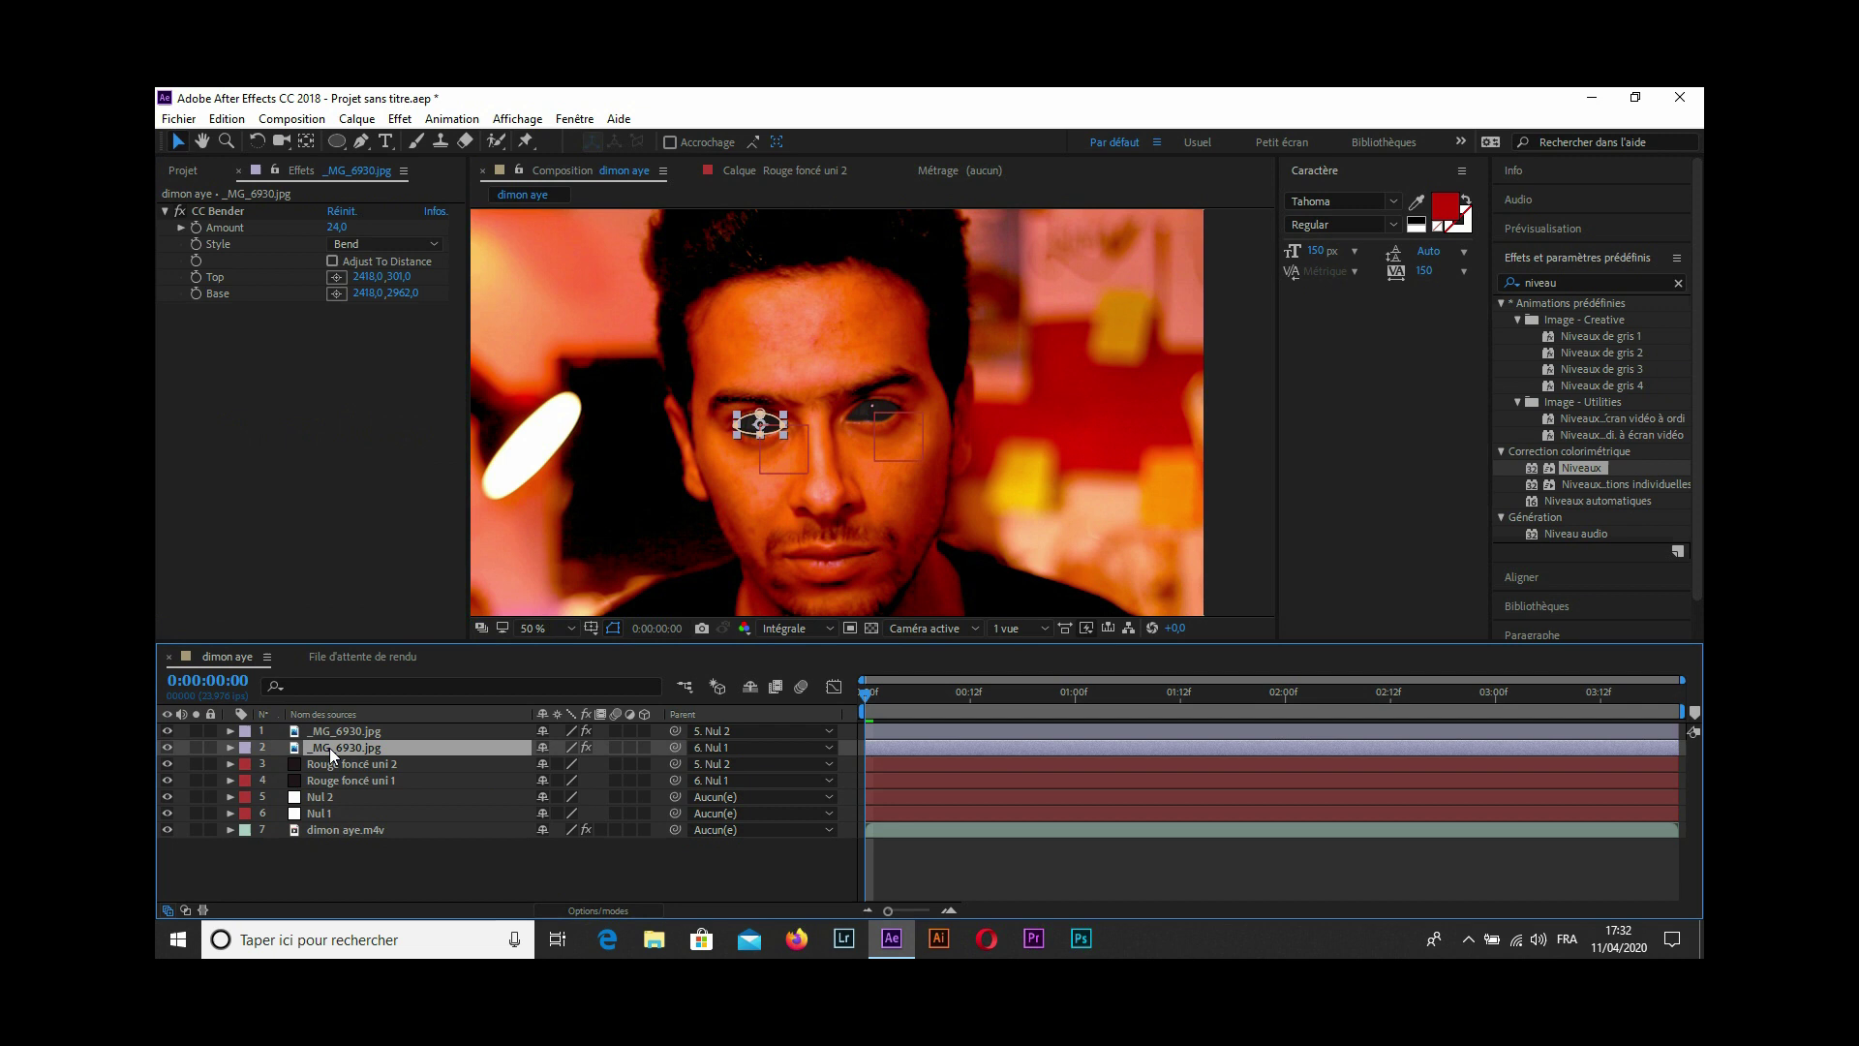
{"action": "scroll", "coordinate": [755, 441], "scroll_direction": "up", "scroll_amount": 2}
{"action": "left_click_drag", "start_coordinate": [233, 321], "coordinate": [219, 330]}
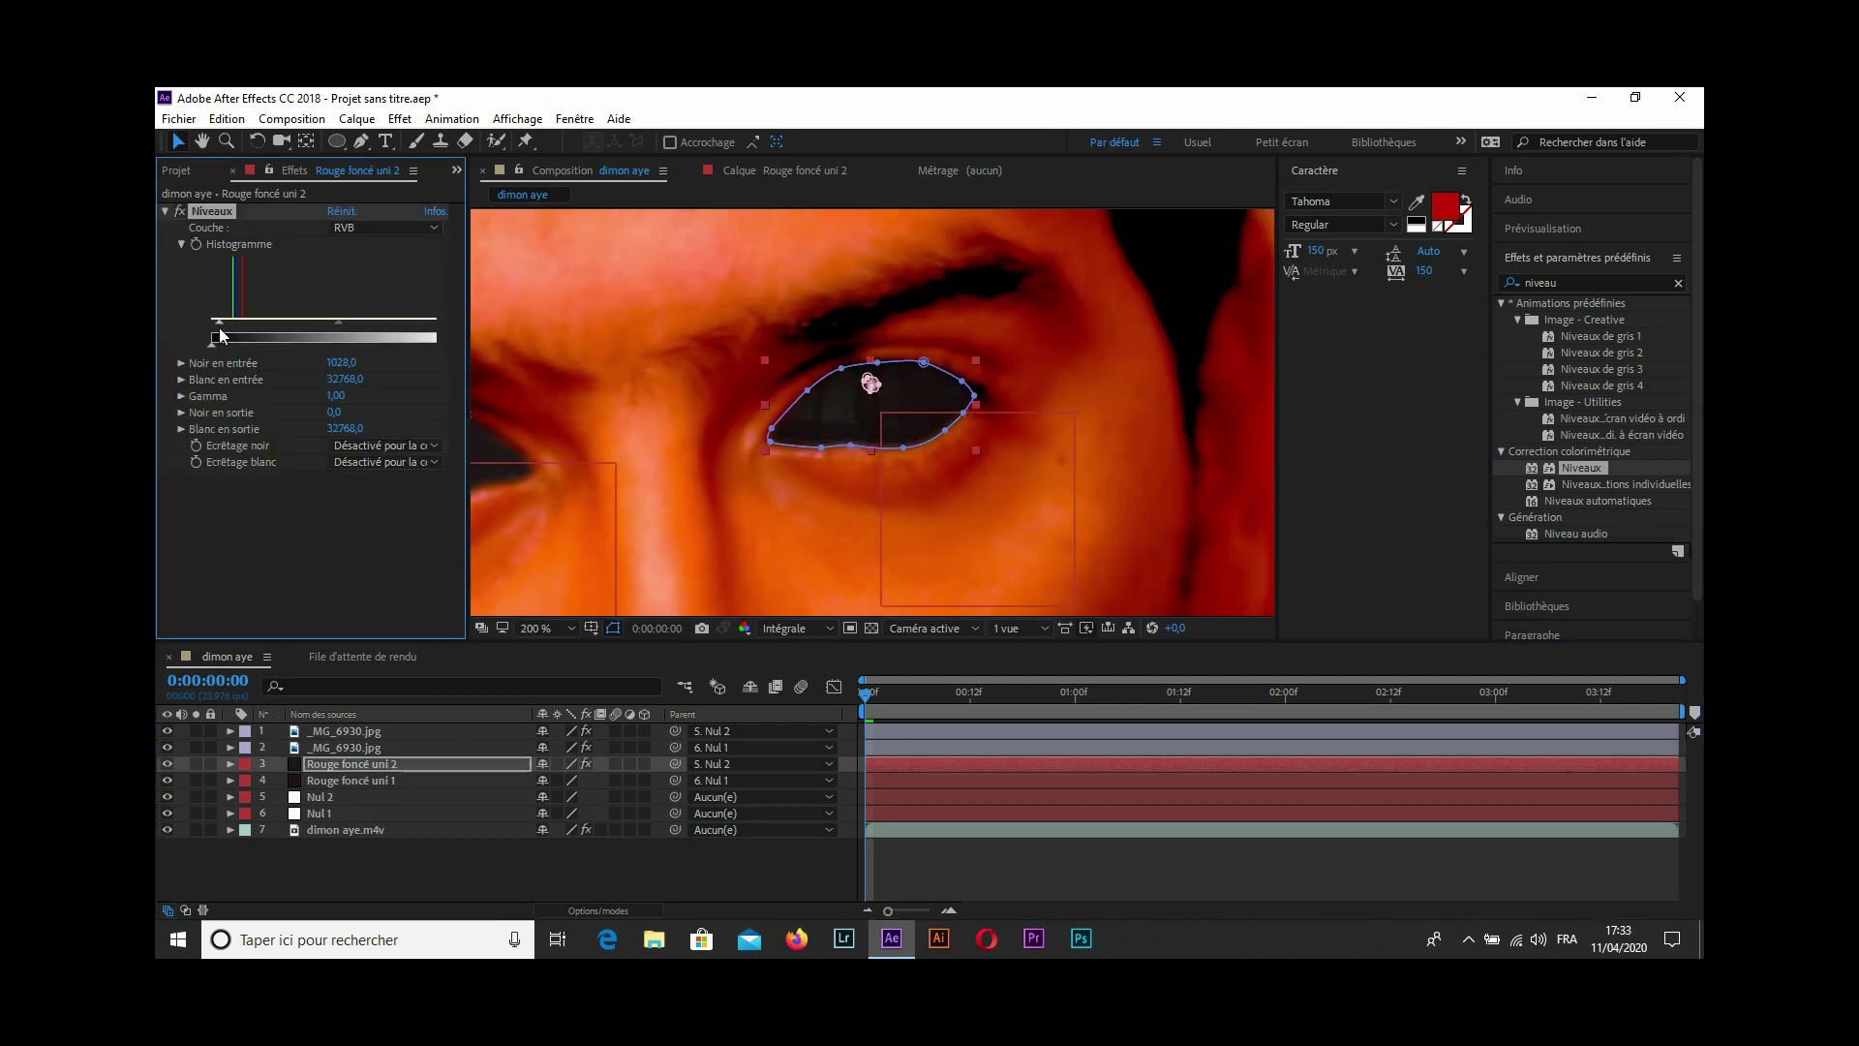
{"action": "key", "text": "ctrl+Down"}
{"action": "scroll", "coordinate": [790, 439], "scroll_direction": "down", "scroll_amount": 3}
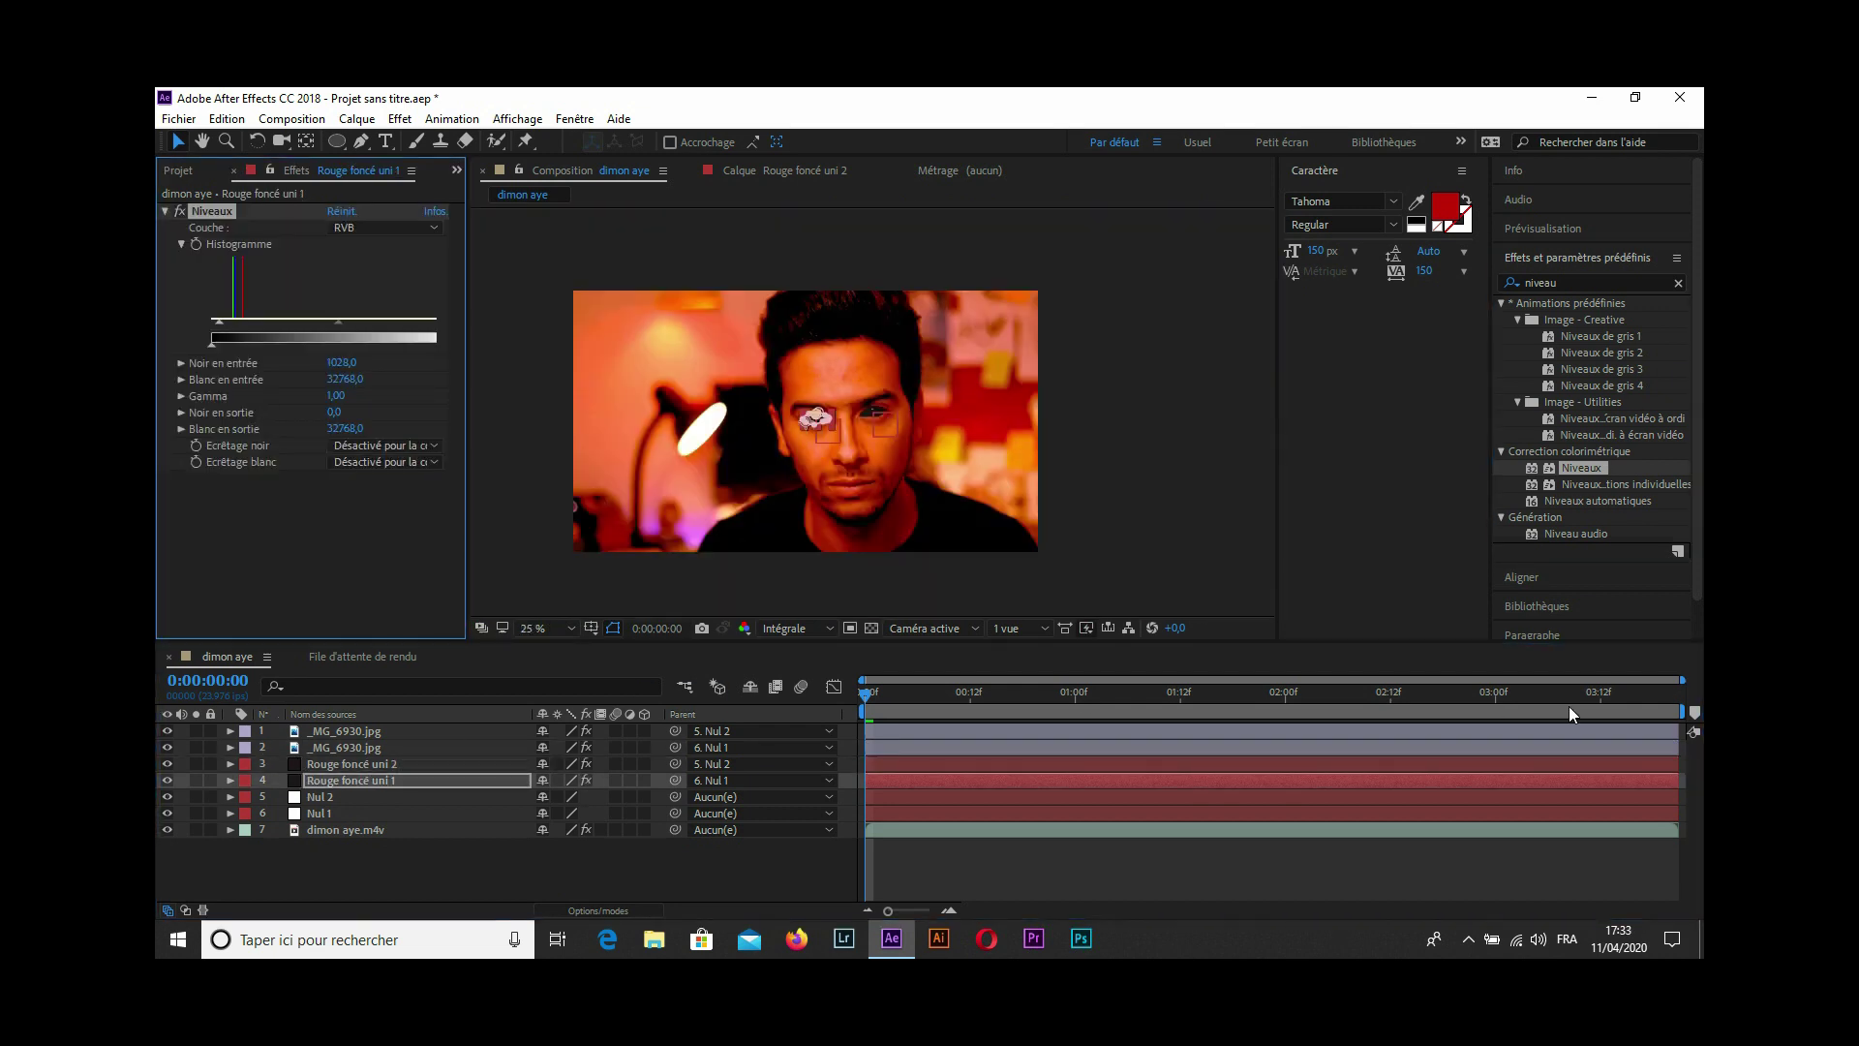